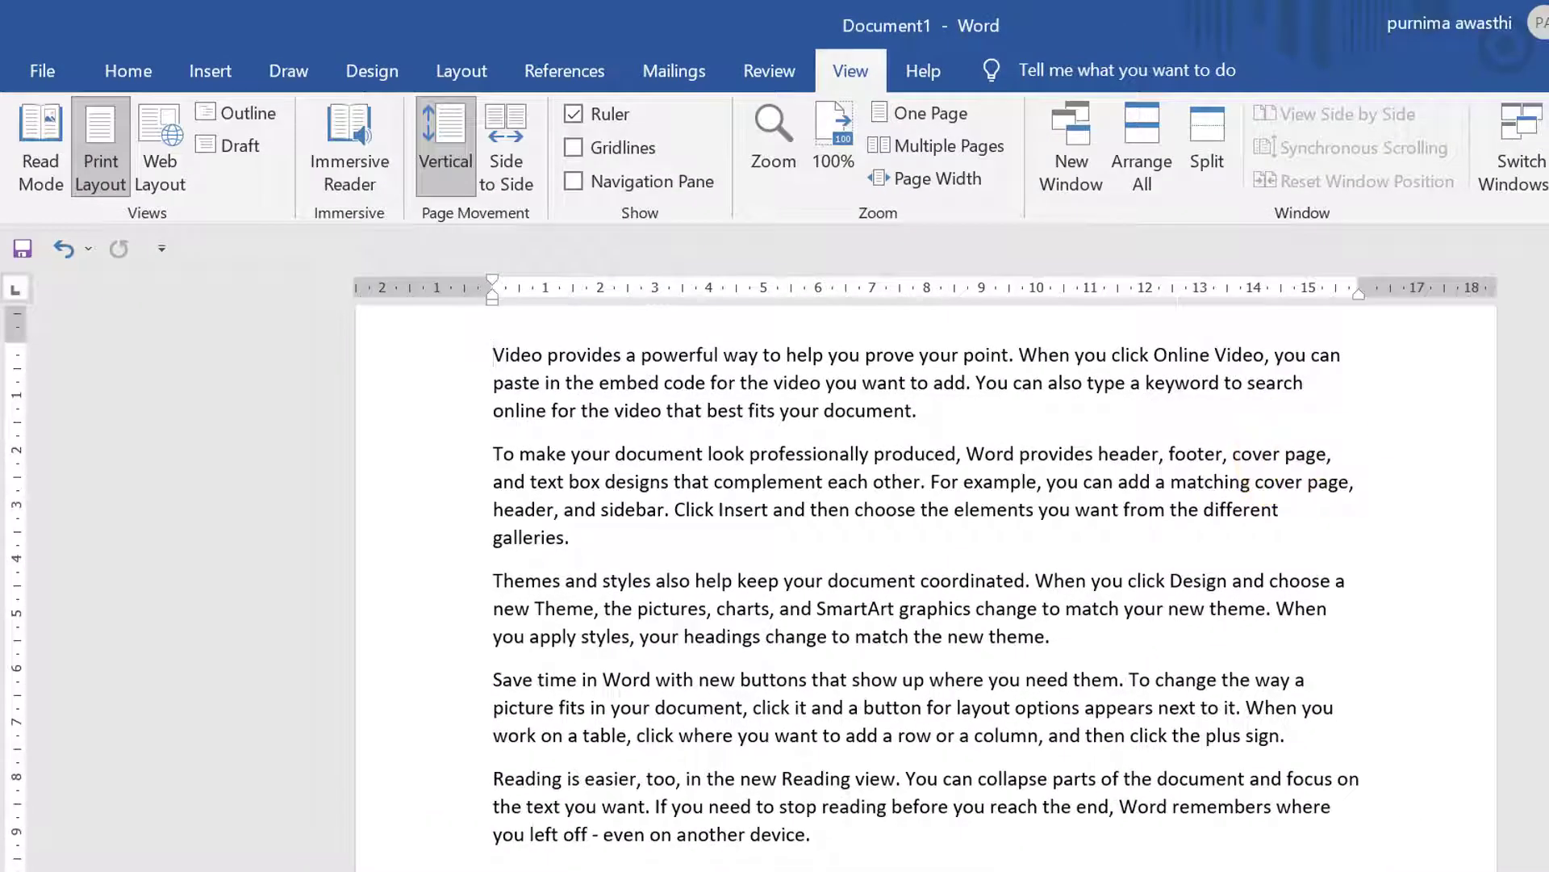
- Scroll up to the top of the five-paragraph sample text in Print Layout
scroll(926, 565, up, 2)
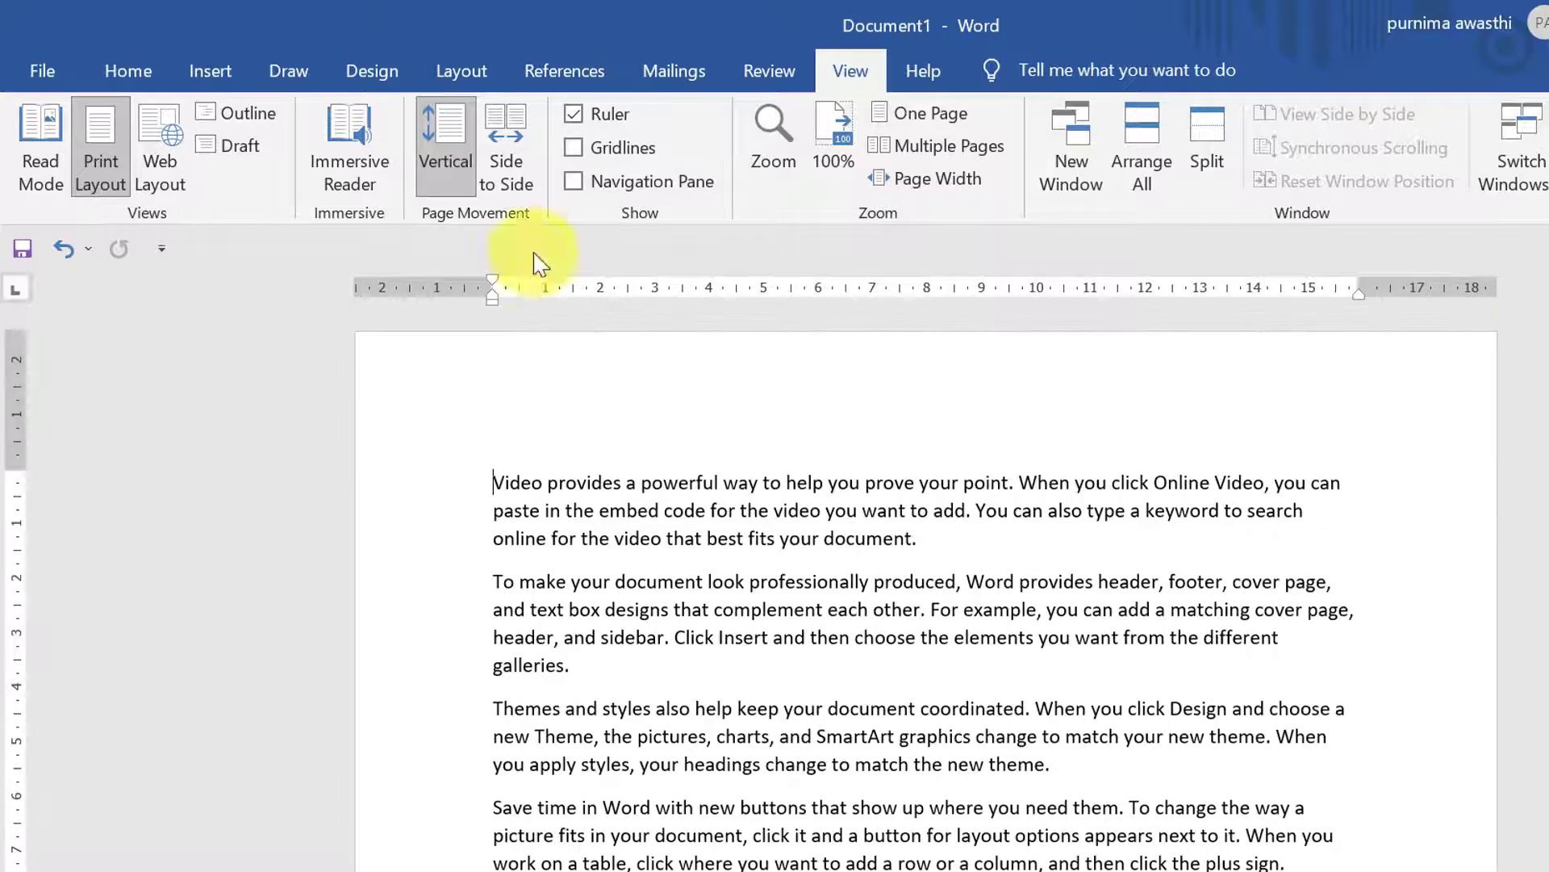
- Switch to Read Mode, confirm typing 'a' after 'device.' is blocked, and open the View menu
click(44, 137)
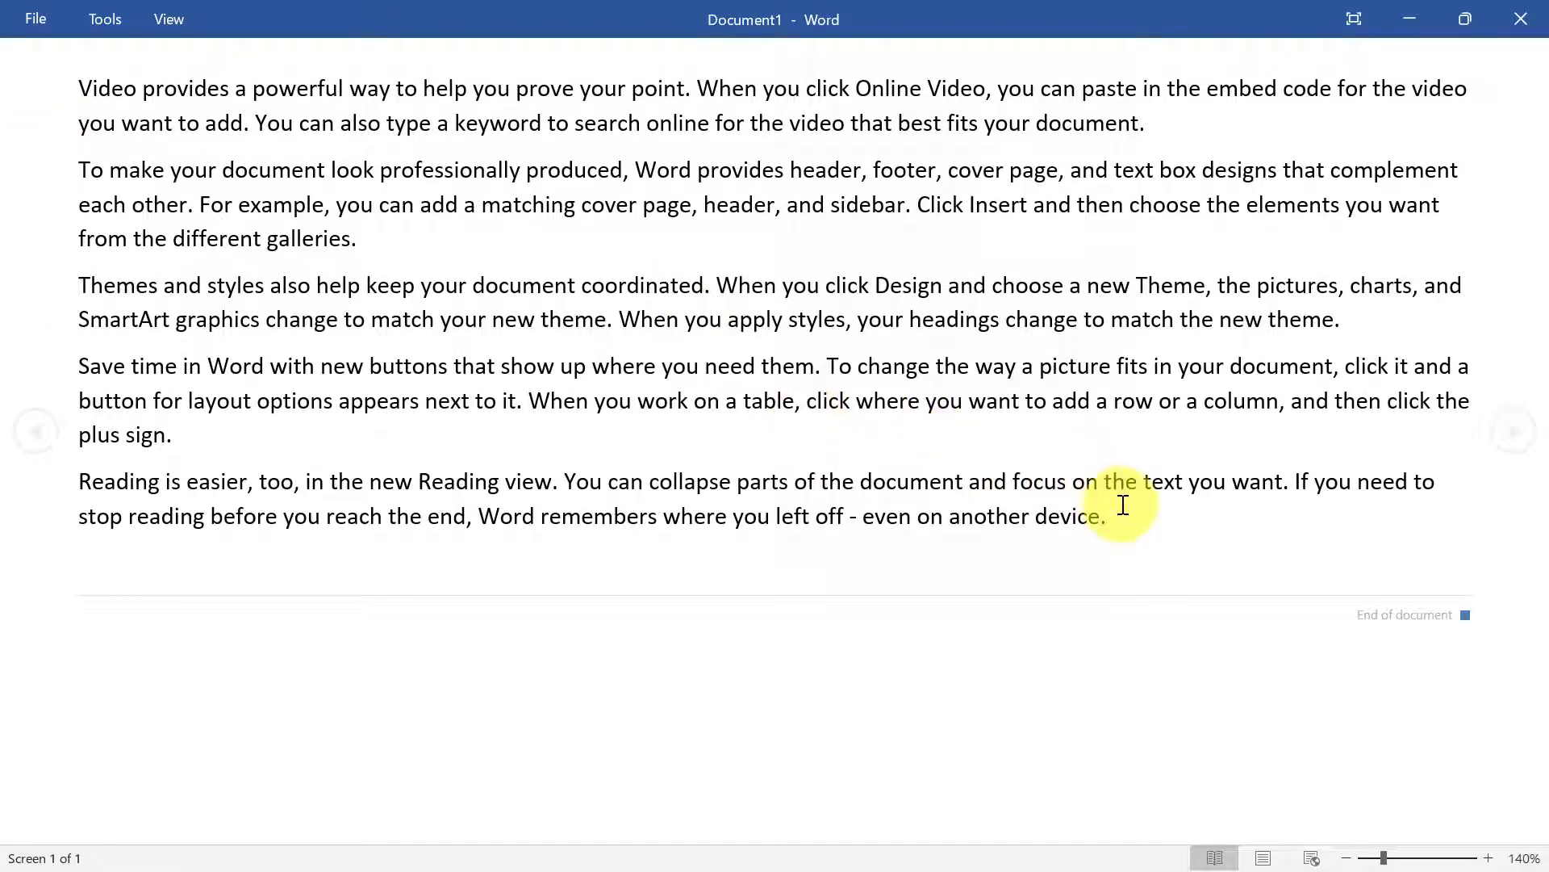
click(1122, 506)
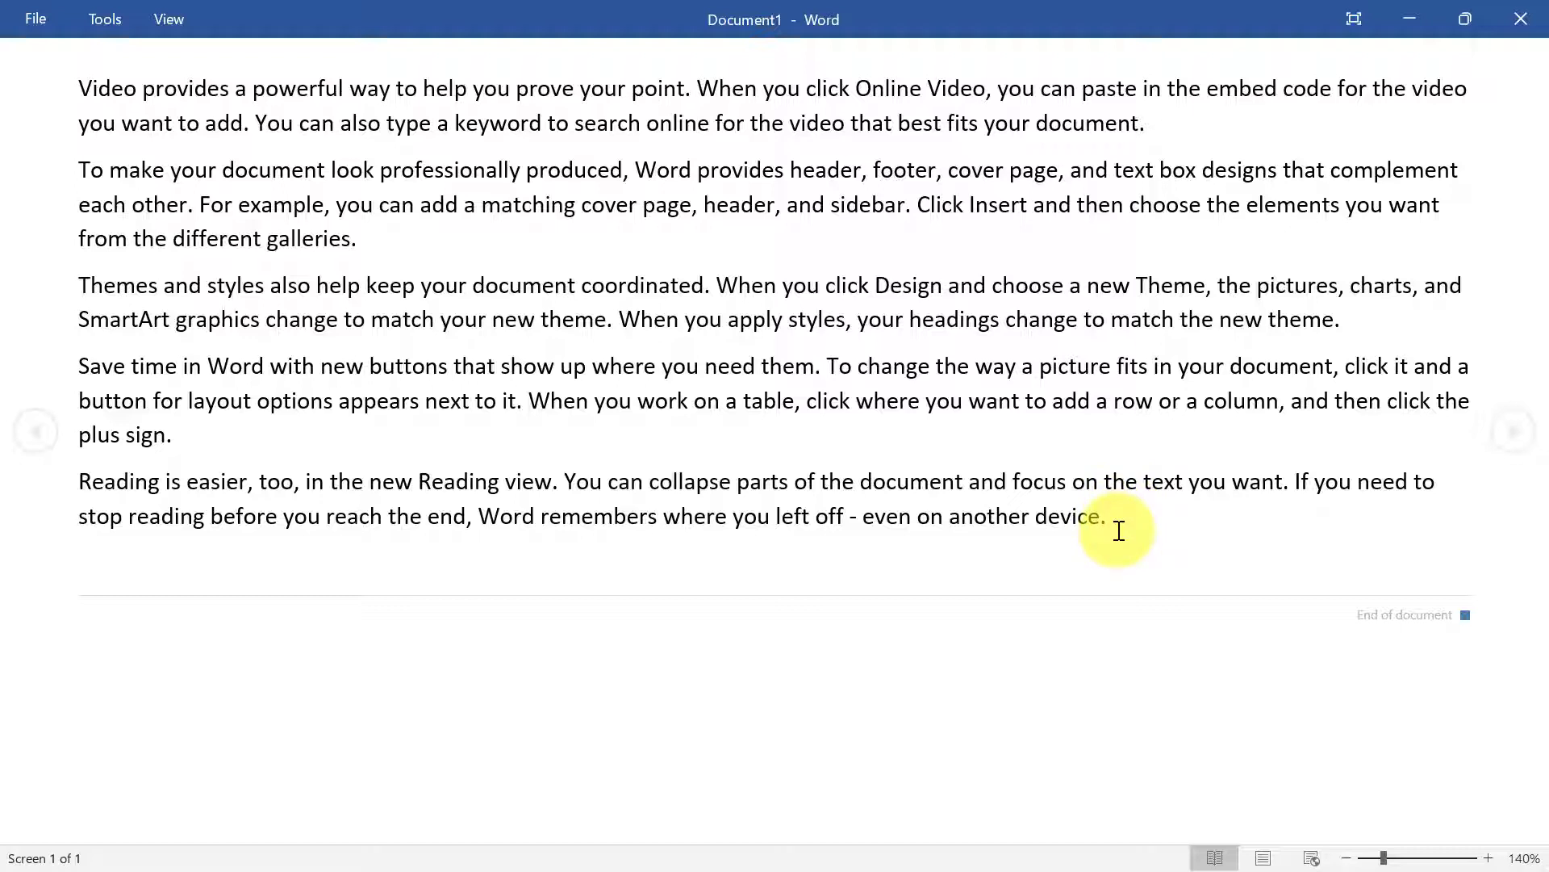
text(a)
click(169, 20)
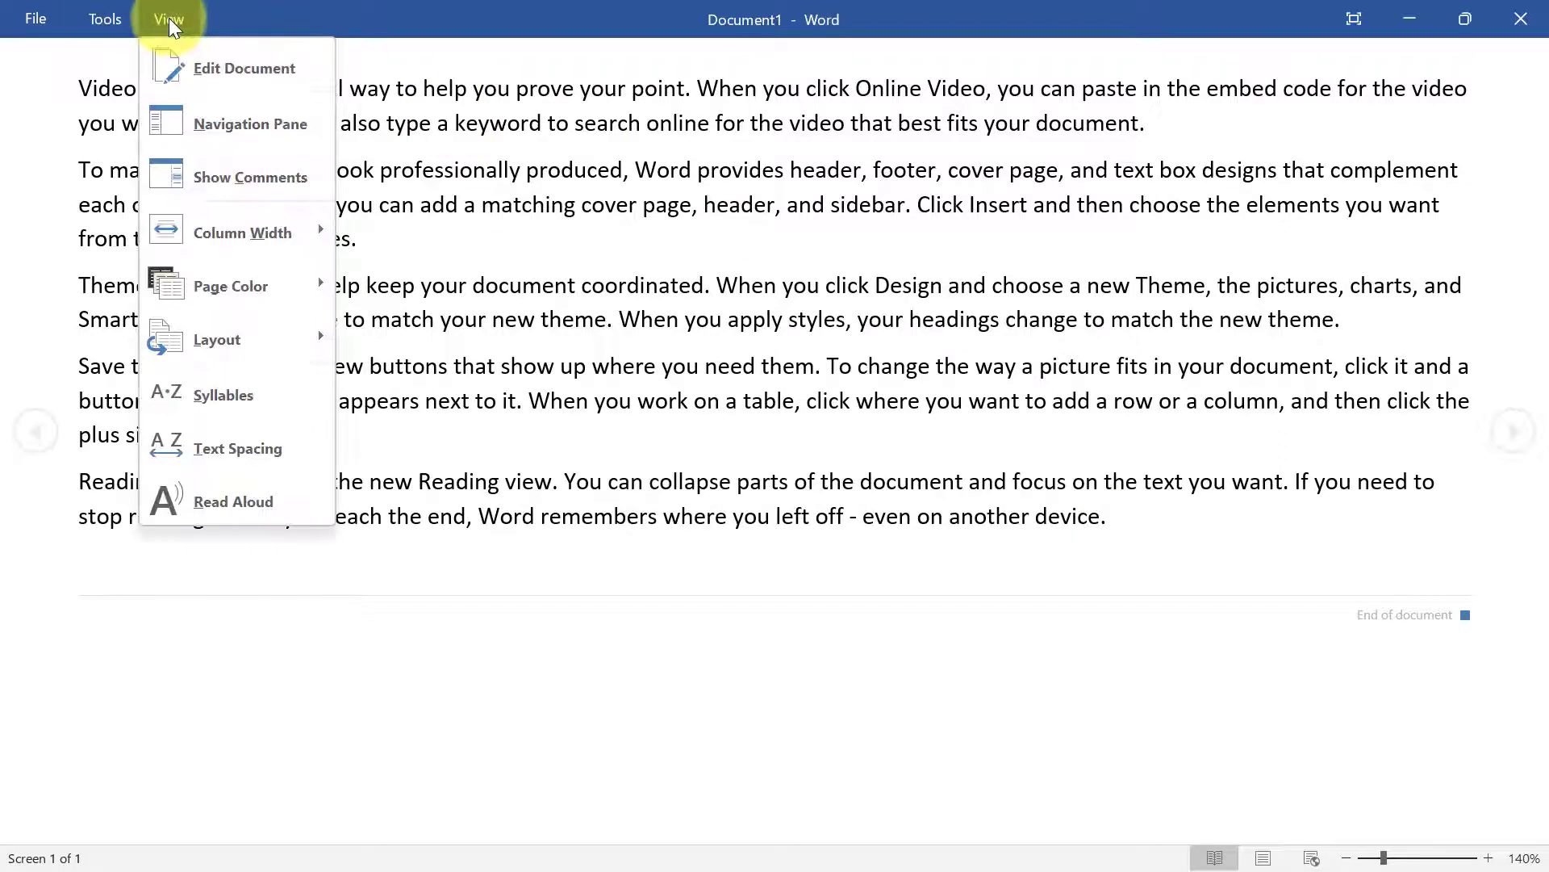
- Resume editing, delete 'device.' from the last paragraph's end, and switch to Web Layout
click(195, 75)
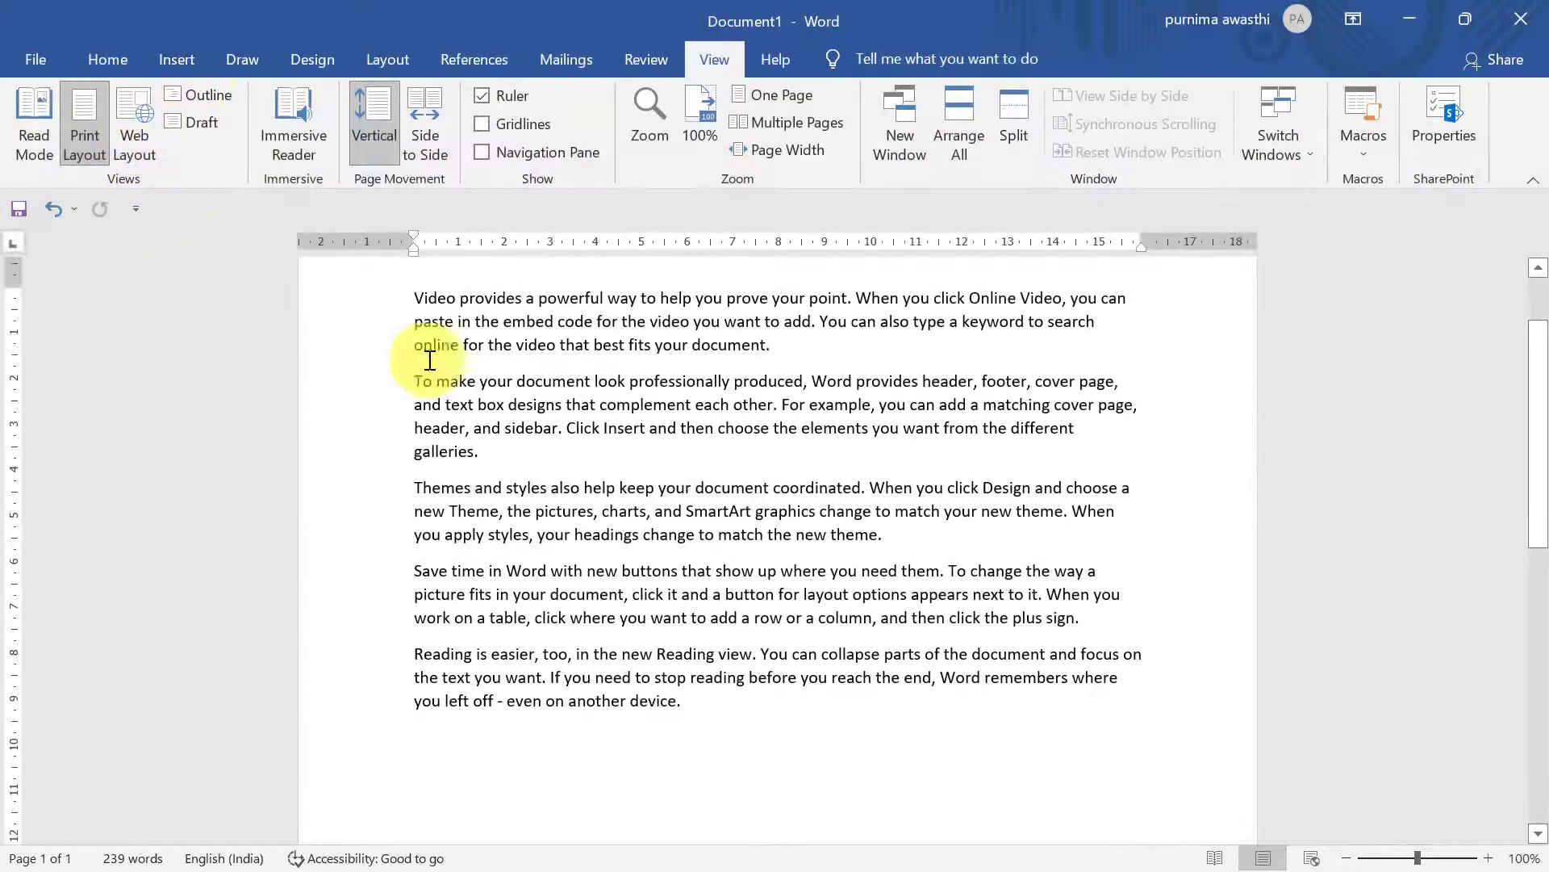
click(721, 713)
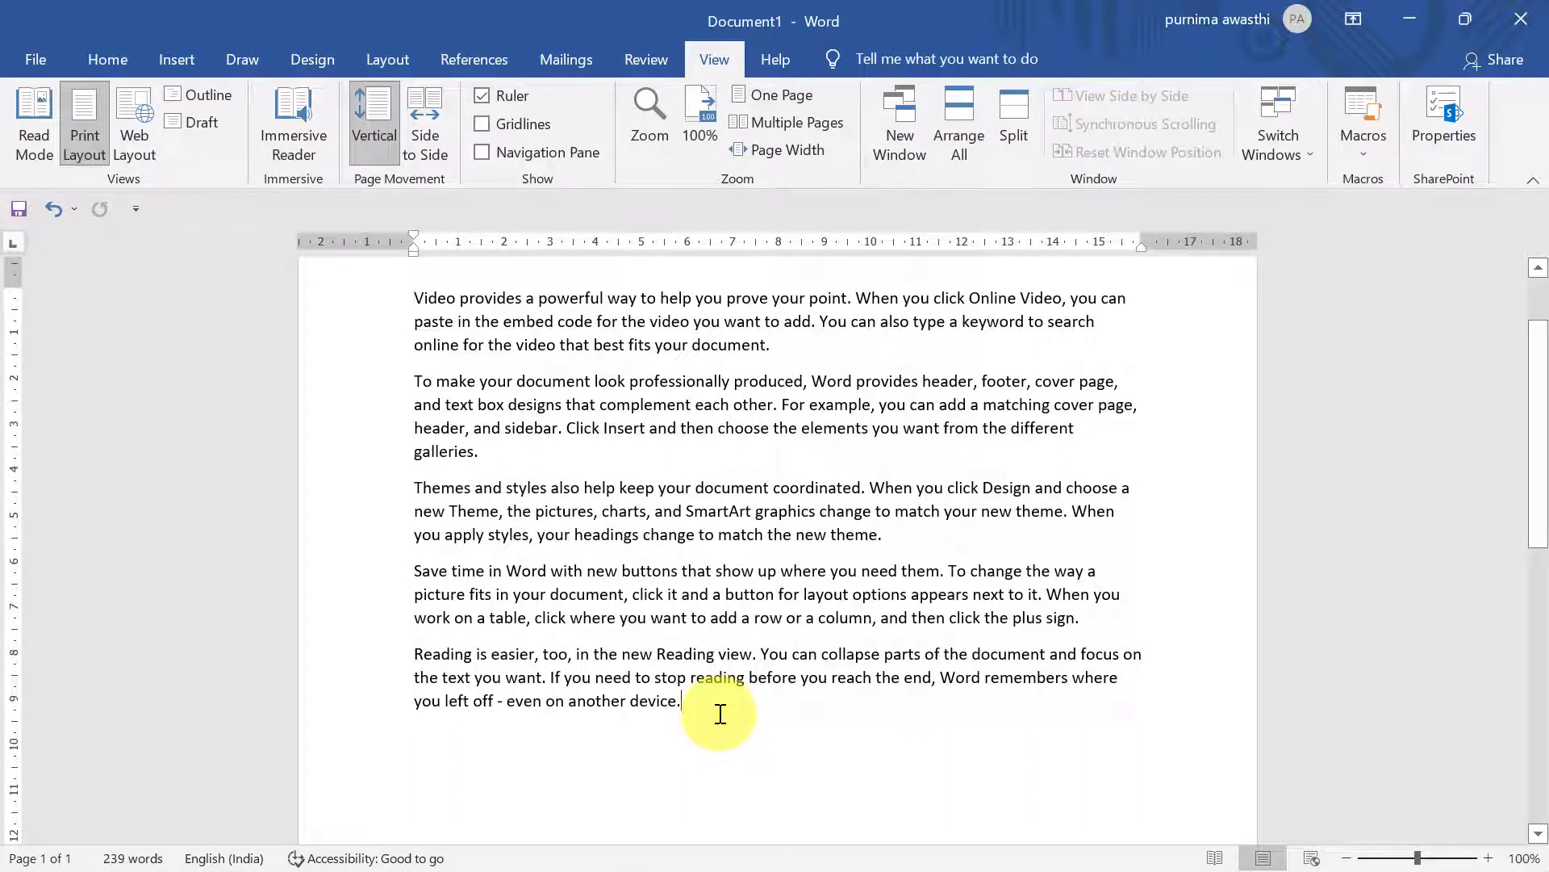
key(BackSpace)
key(BackSpace)
key(BackSpace)
key(BackSpace)
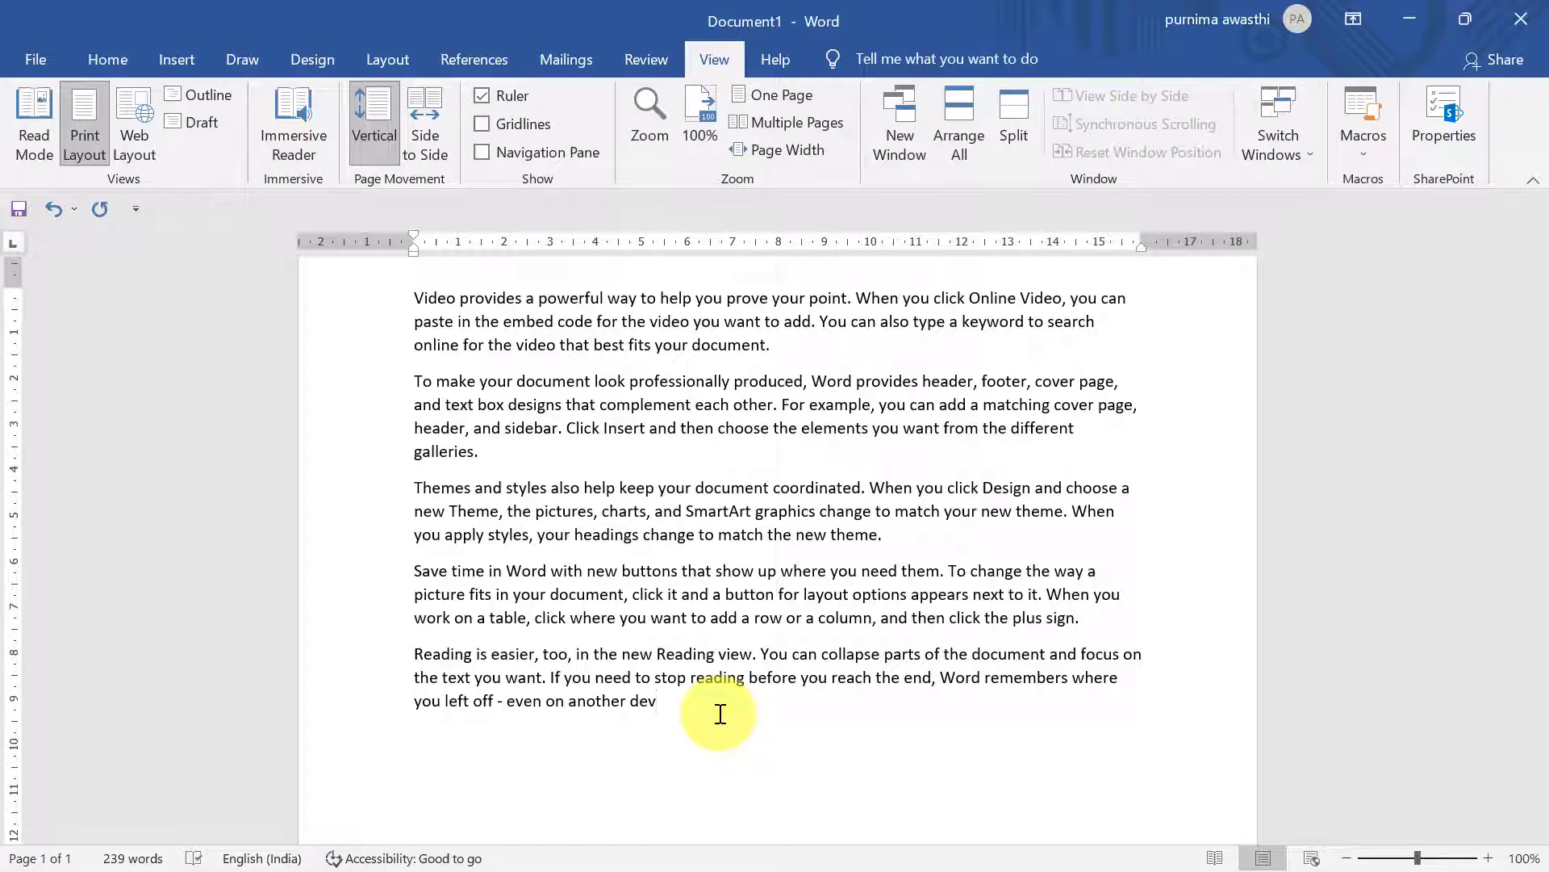
key(ctrl+z)
key(BackSpace)
key(BackSpace)
key(BackSpace)
key(BackSpace)
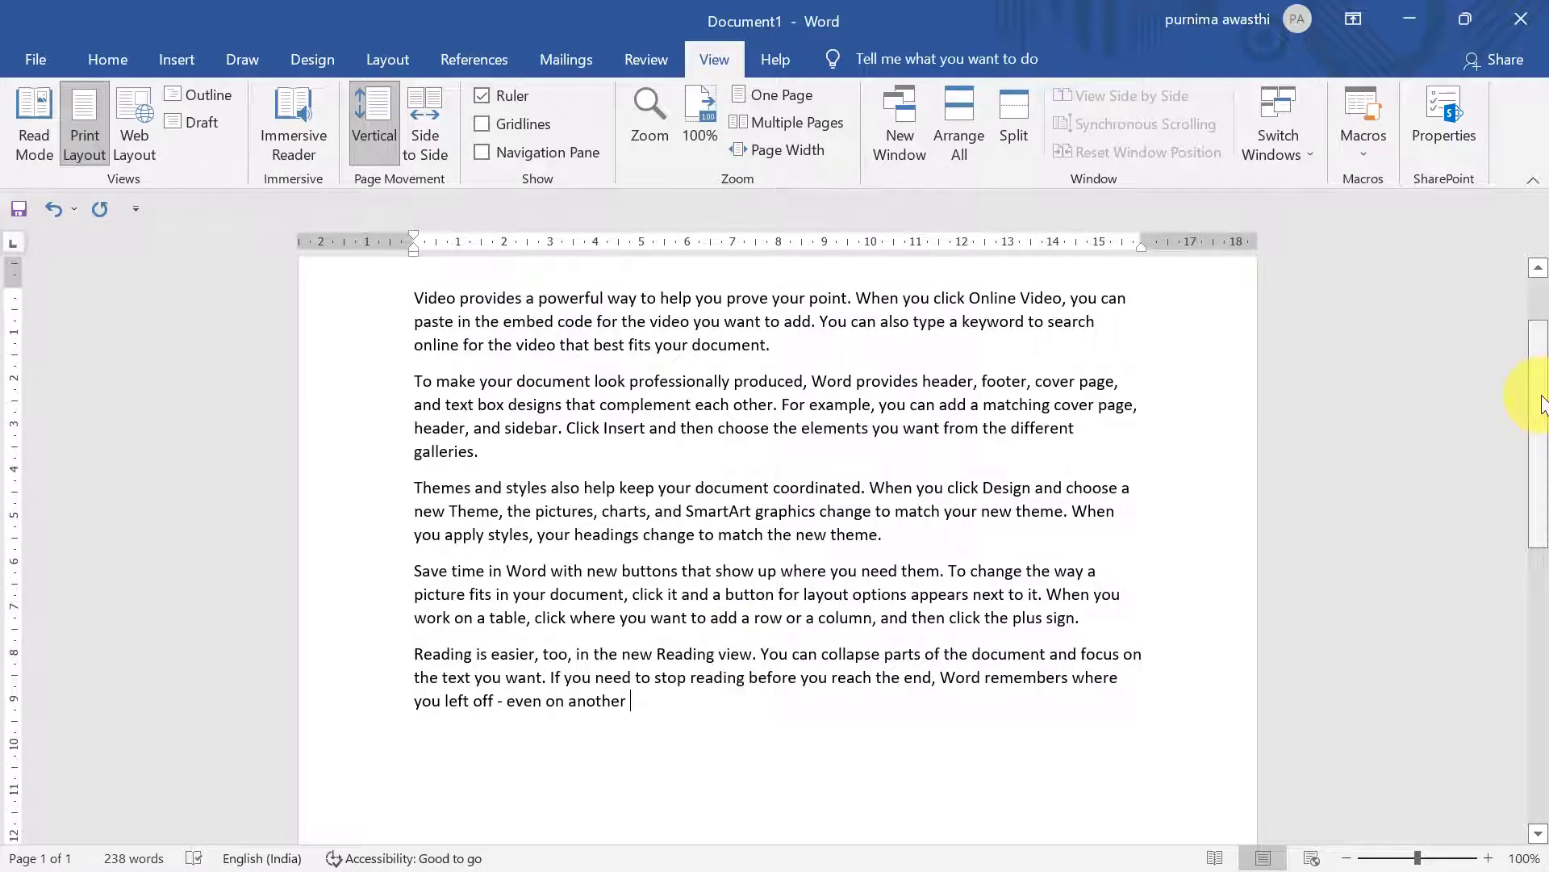
mouse_move(1537, 353)
mouse_down()
mouse_move(1537, 311)
mouse_move(1537, 397)
mouse_up()
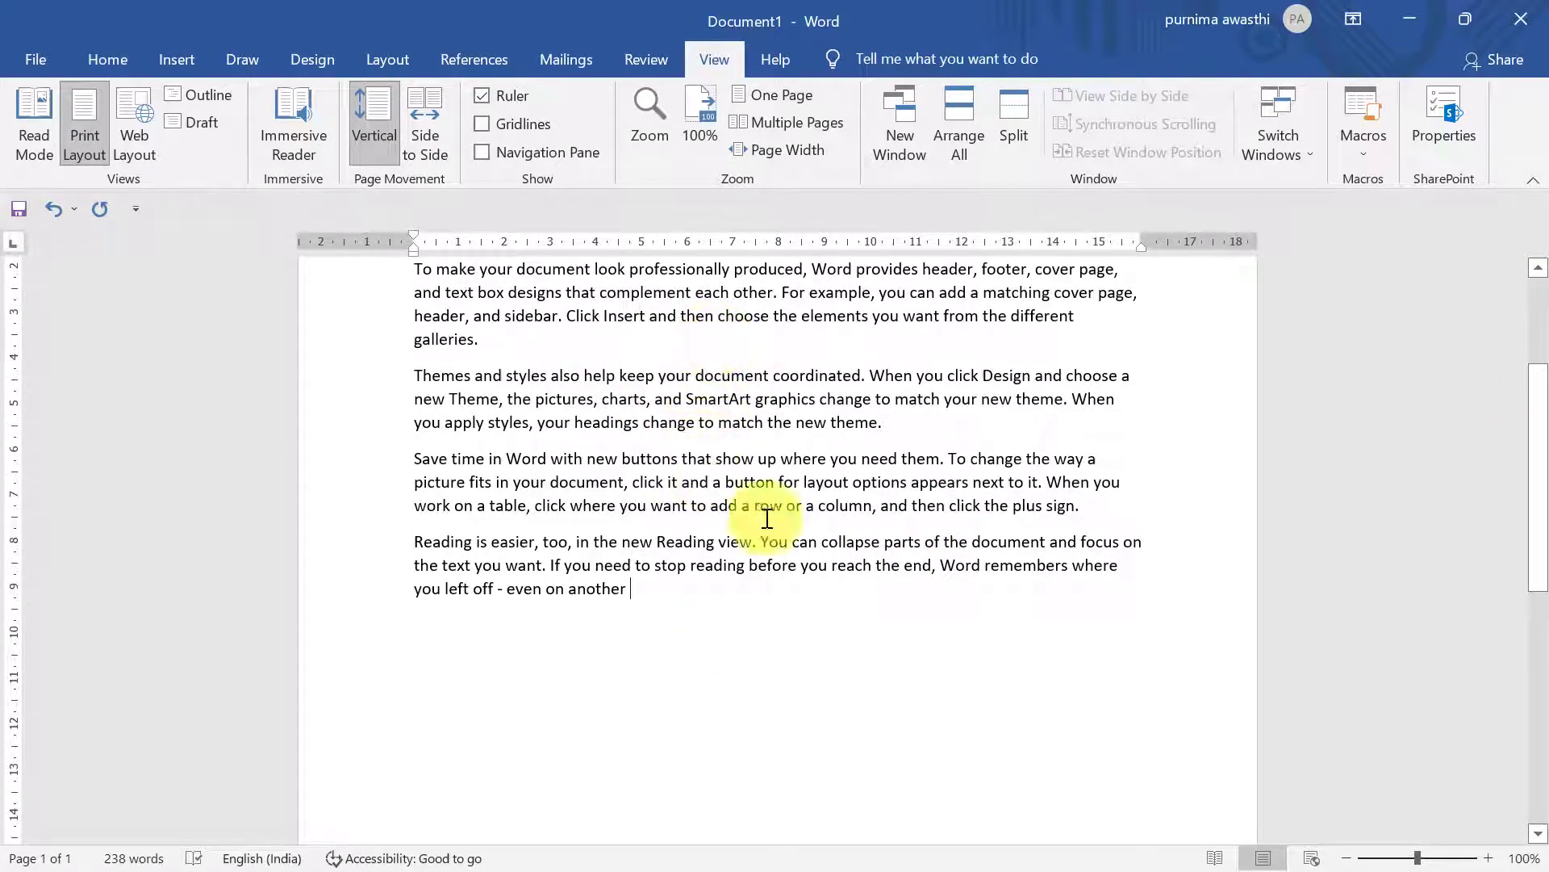
click(131, 148)
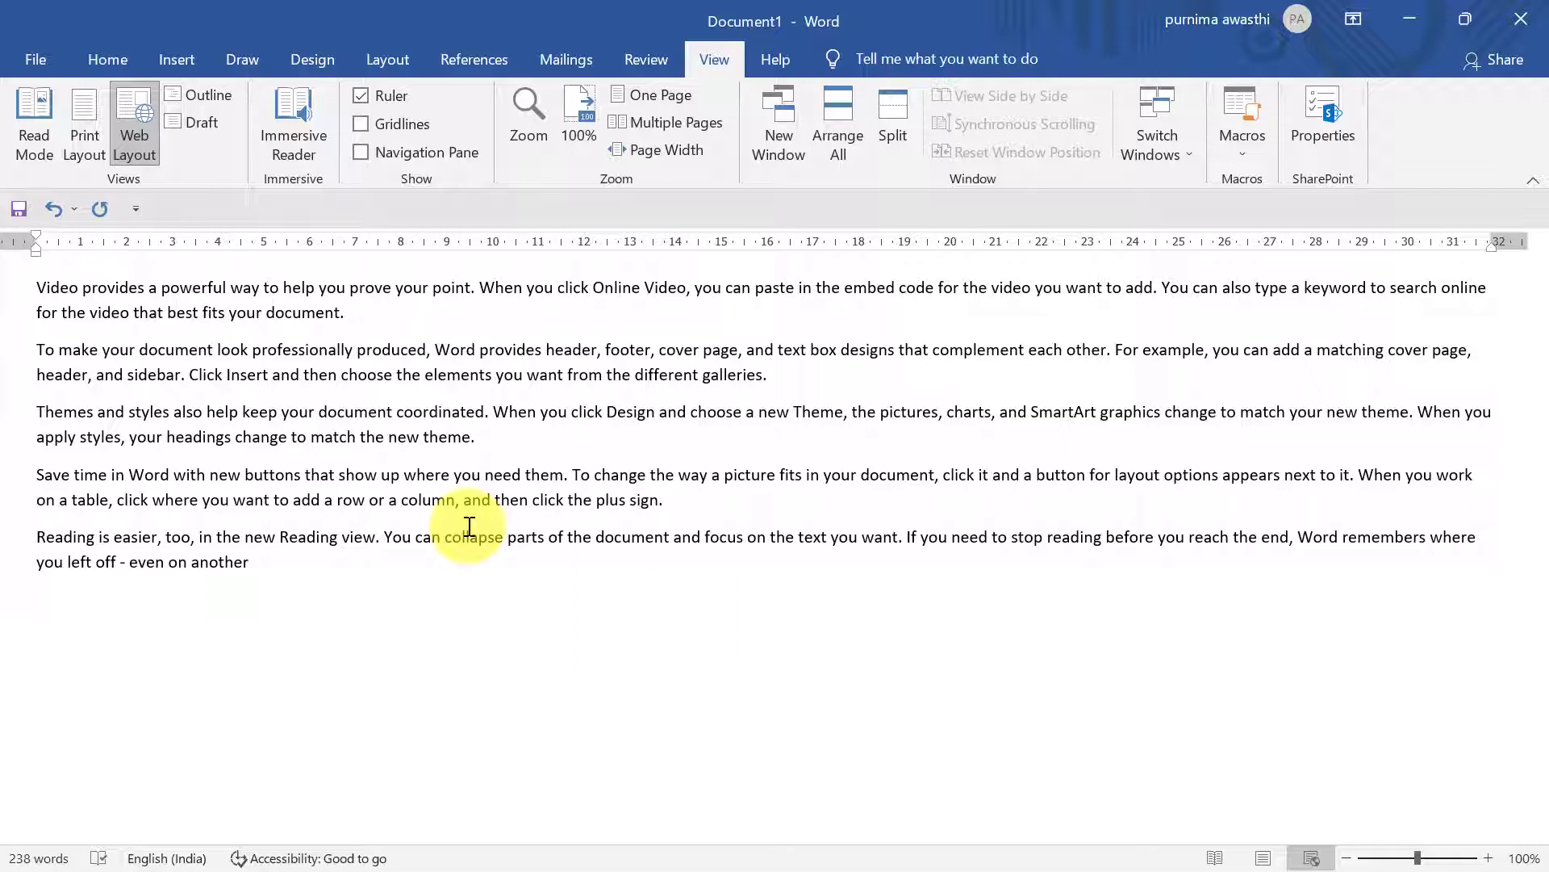
- Type 'hhh', delete text at the paragraph end, and return to Print Layout
text(hhh)
key(BackSpace)
key(BackSpace)
key(BackSpace)
key(BackSpace)
key(BackSpace)
key(BackSpace)
key(BackSpace)
key(BackSpace)
key(BackSpace)
key(BackSpace)
key(BackSpace)
click(85, 145)
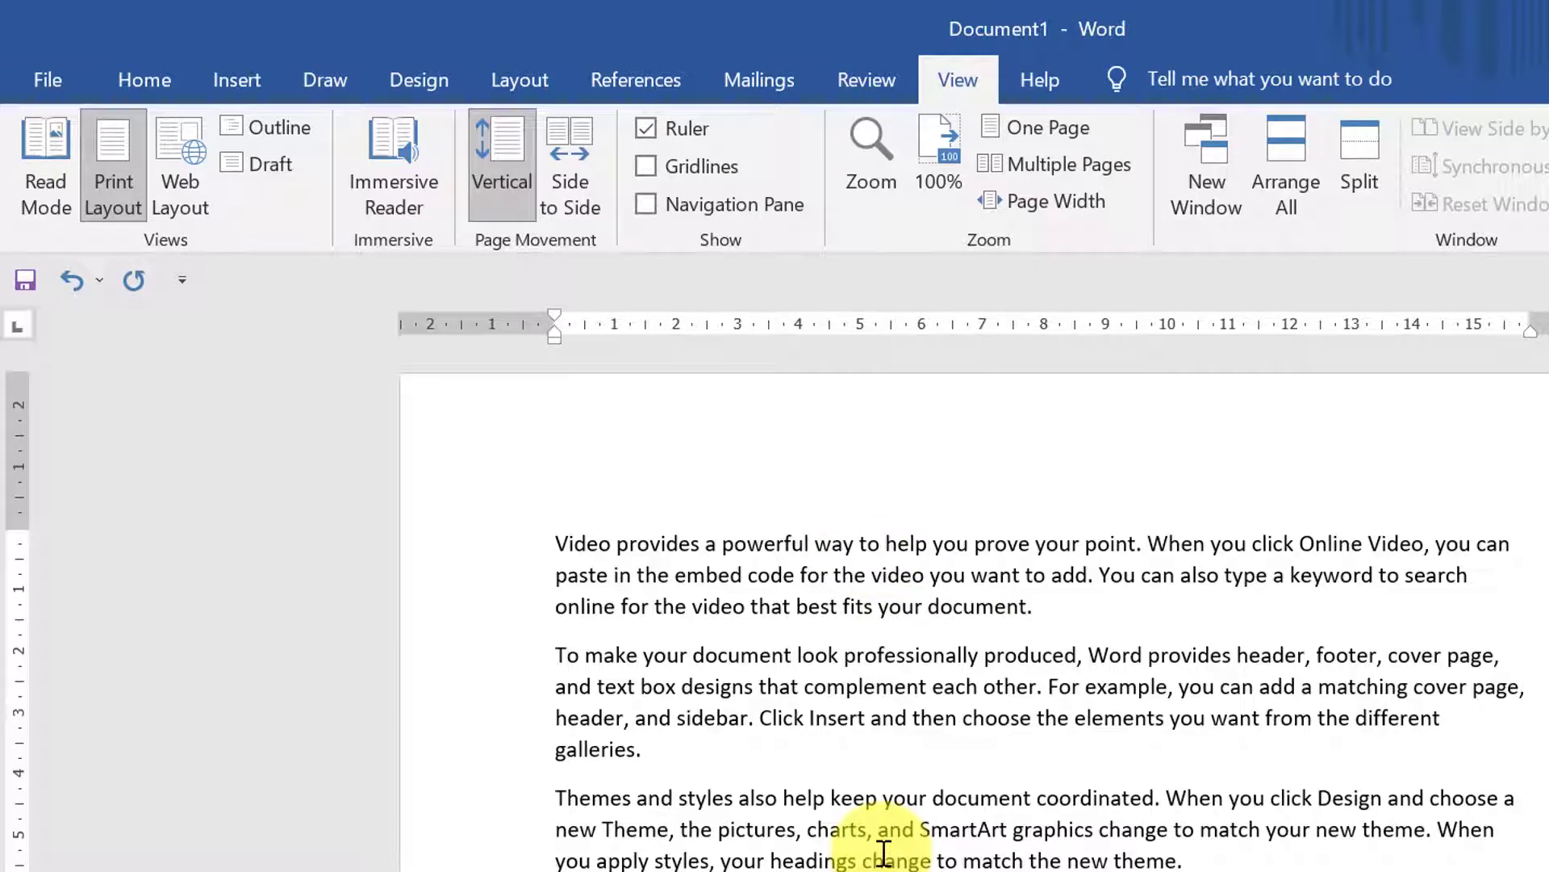
- In Outline view, add items days, sun, mon and tue on the last bullet, then select Days
click(295, 129)
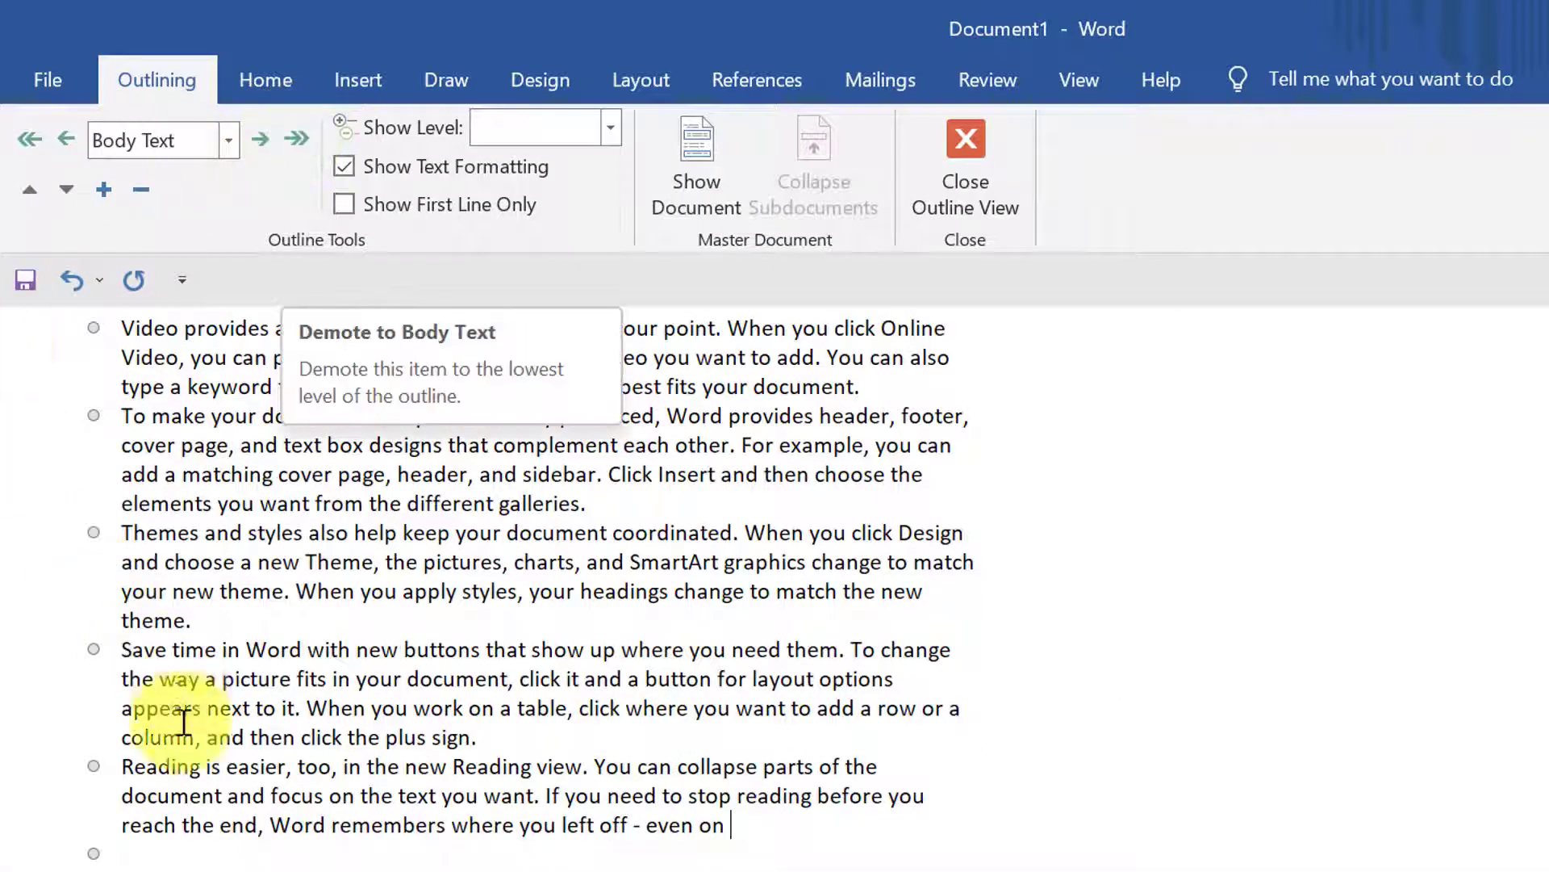
click(191, 859)
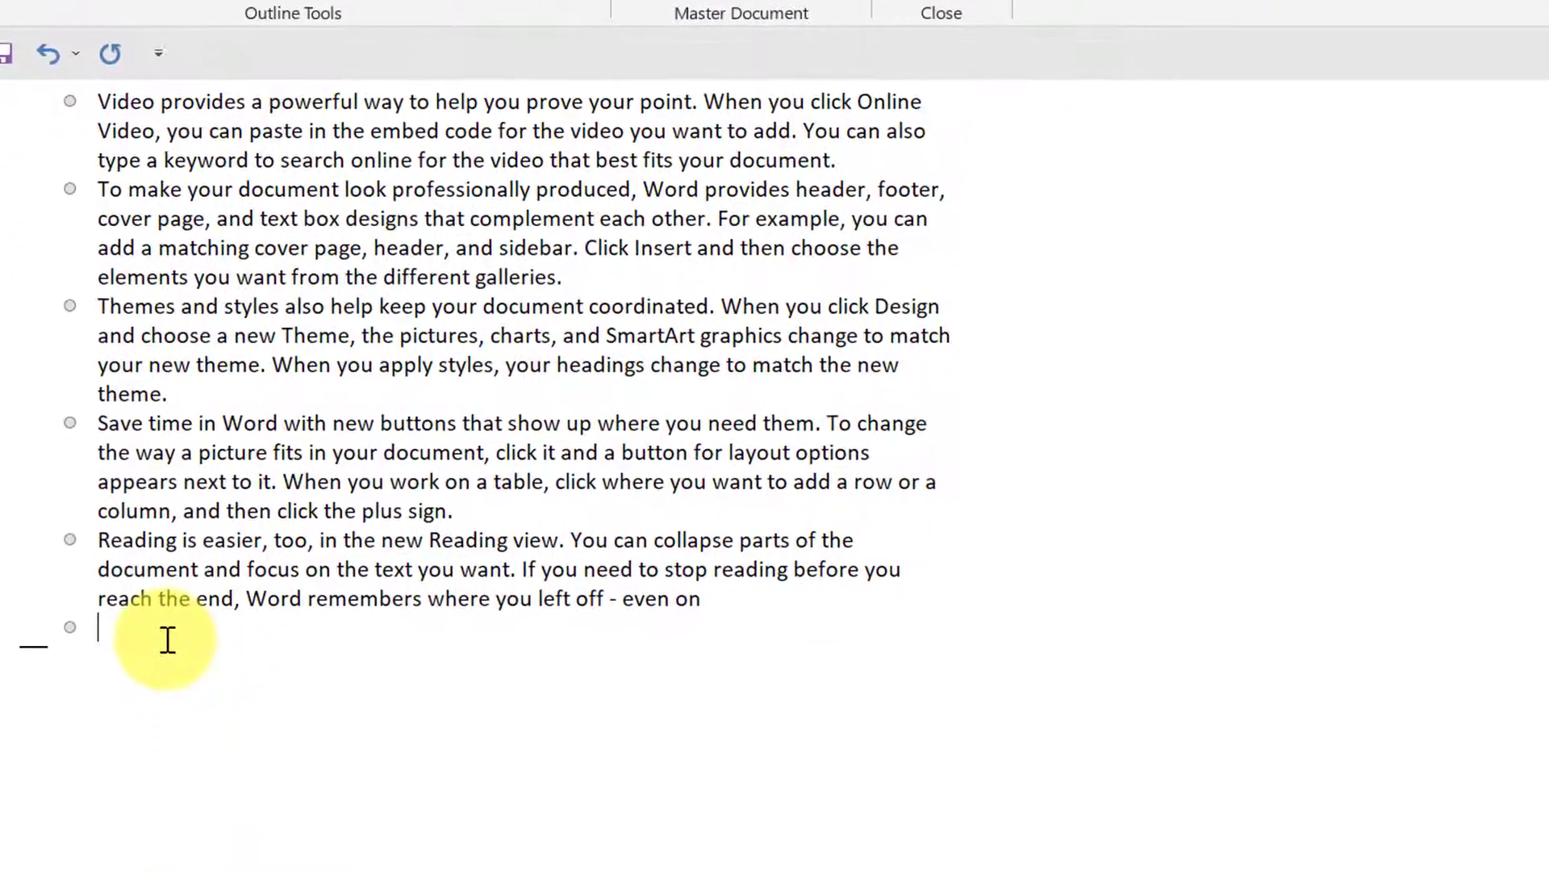
text(days)
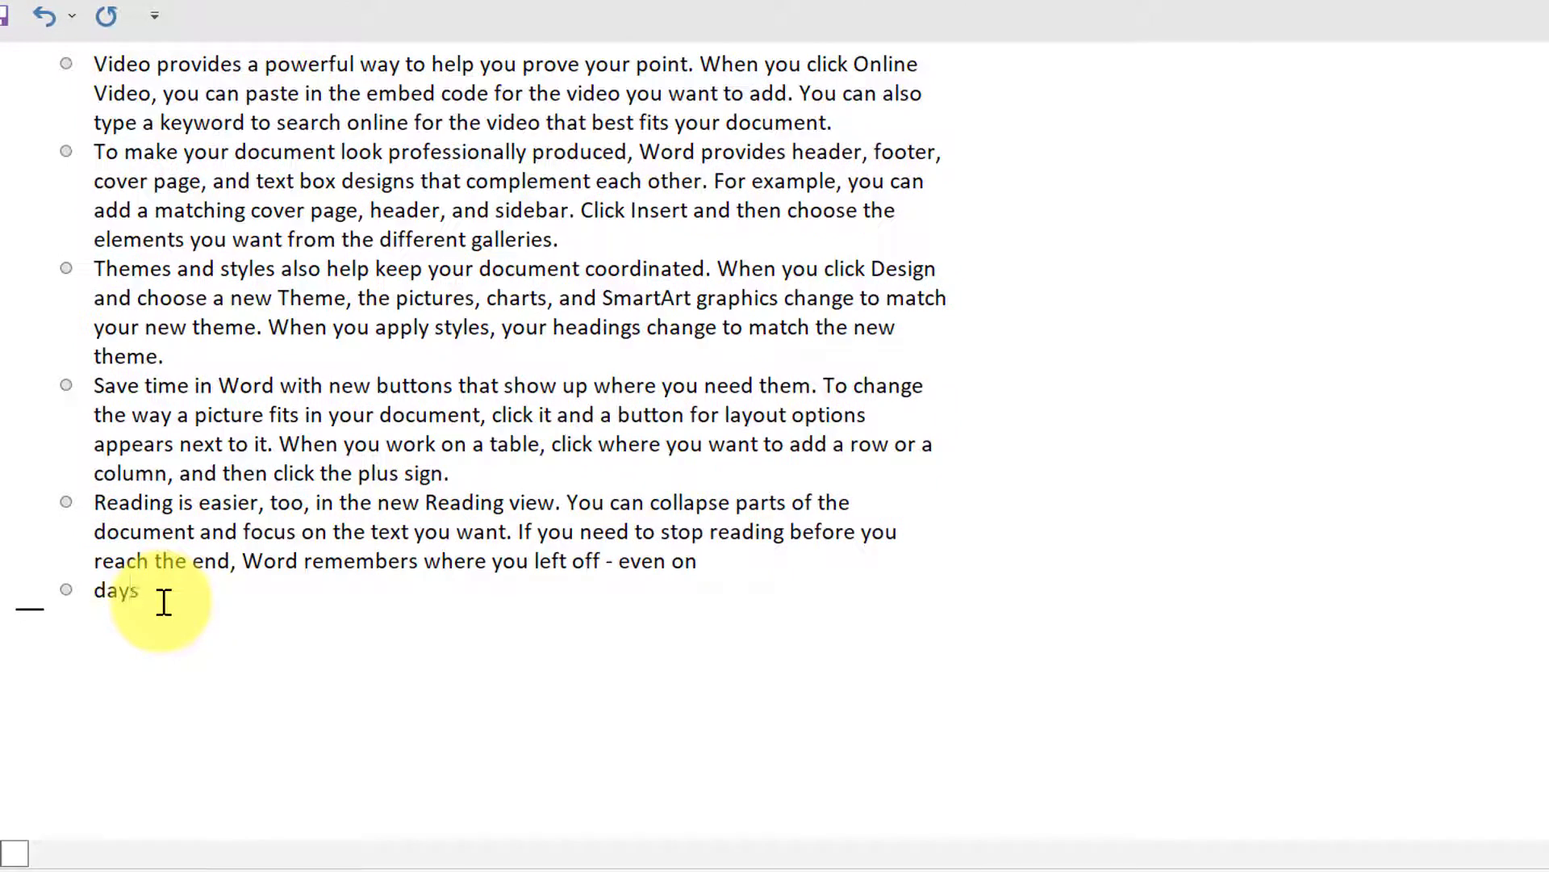
key(Return)
text(sun)
key(Return)
text(mo)
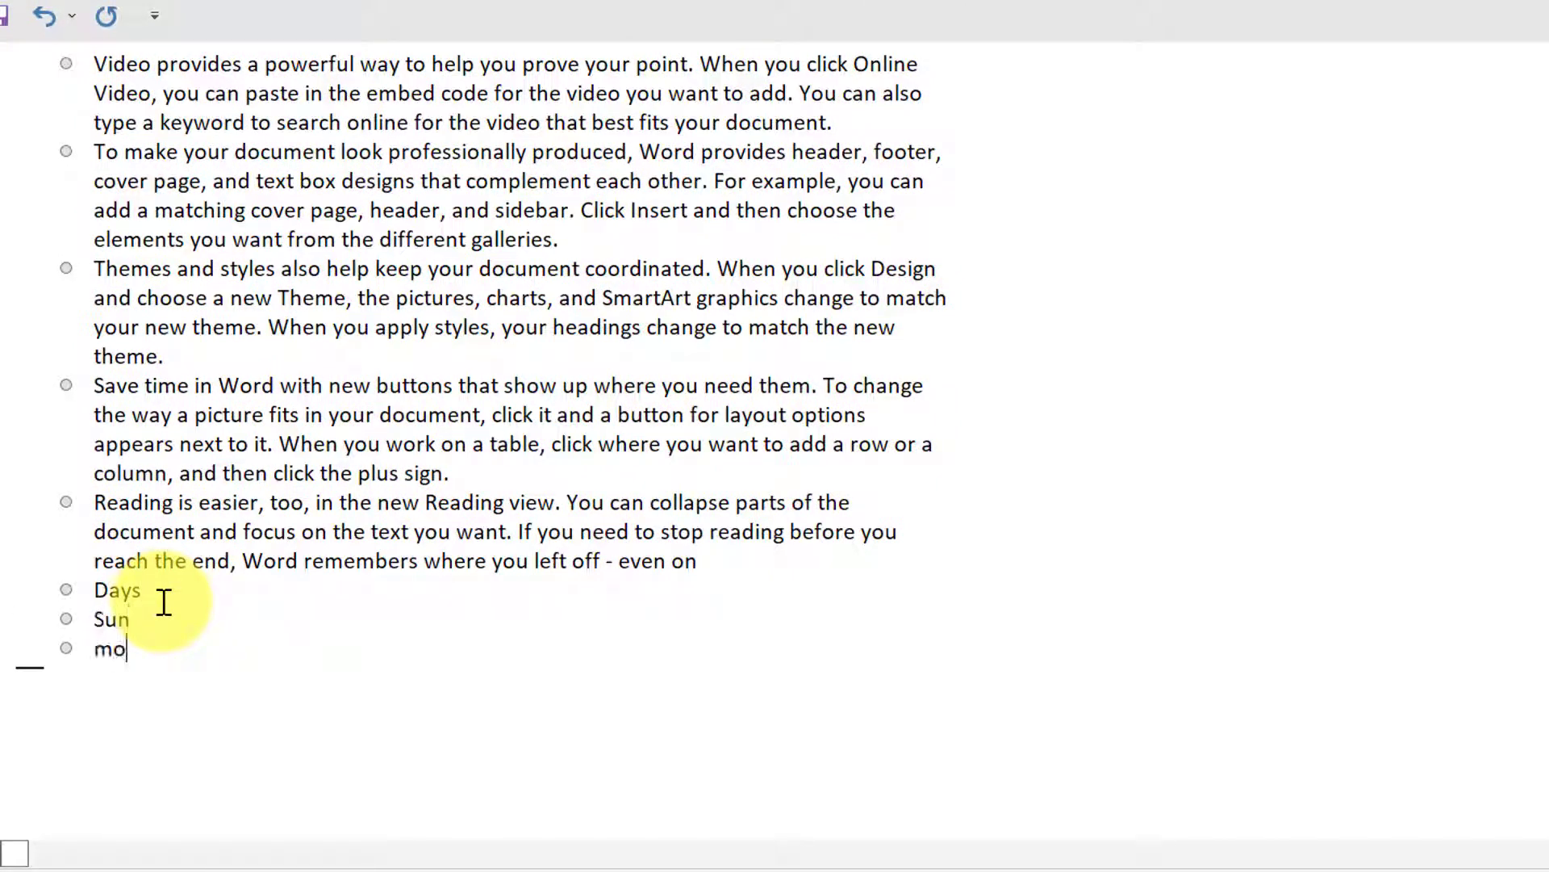
text(n)
key(Return)
text(tue)
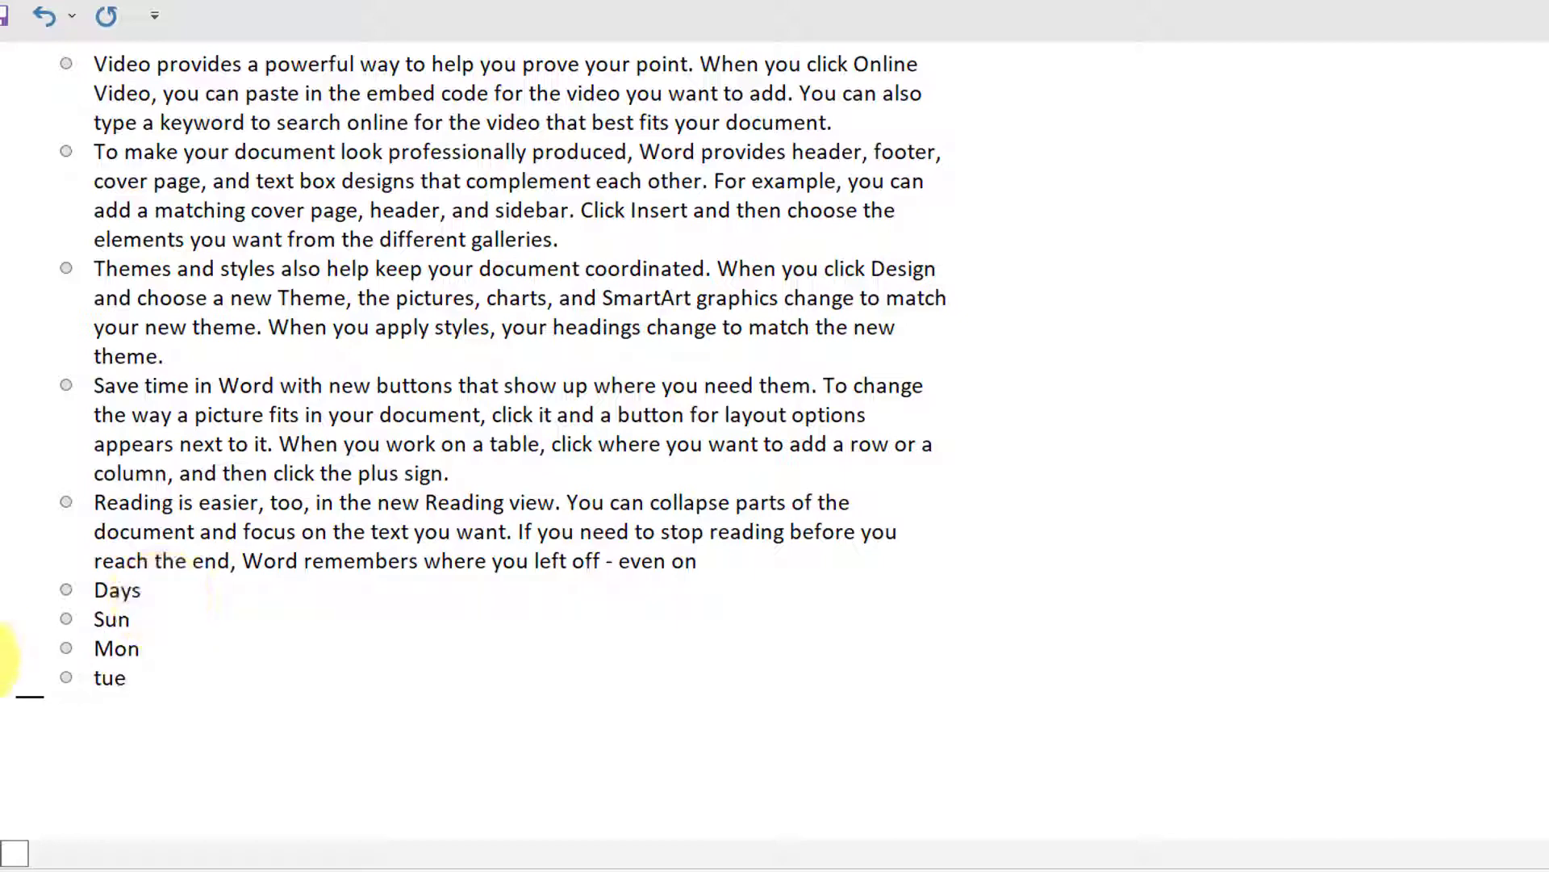
click(170, 588)
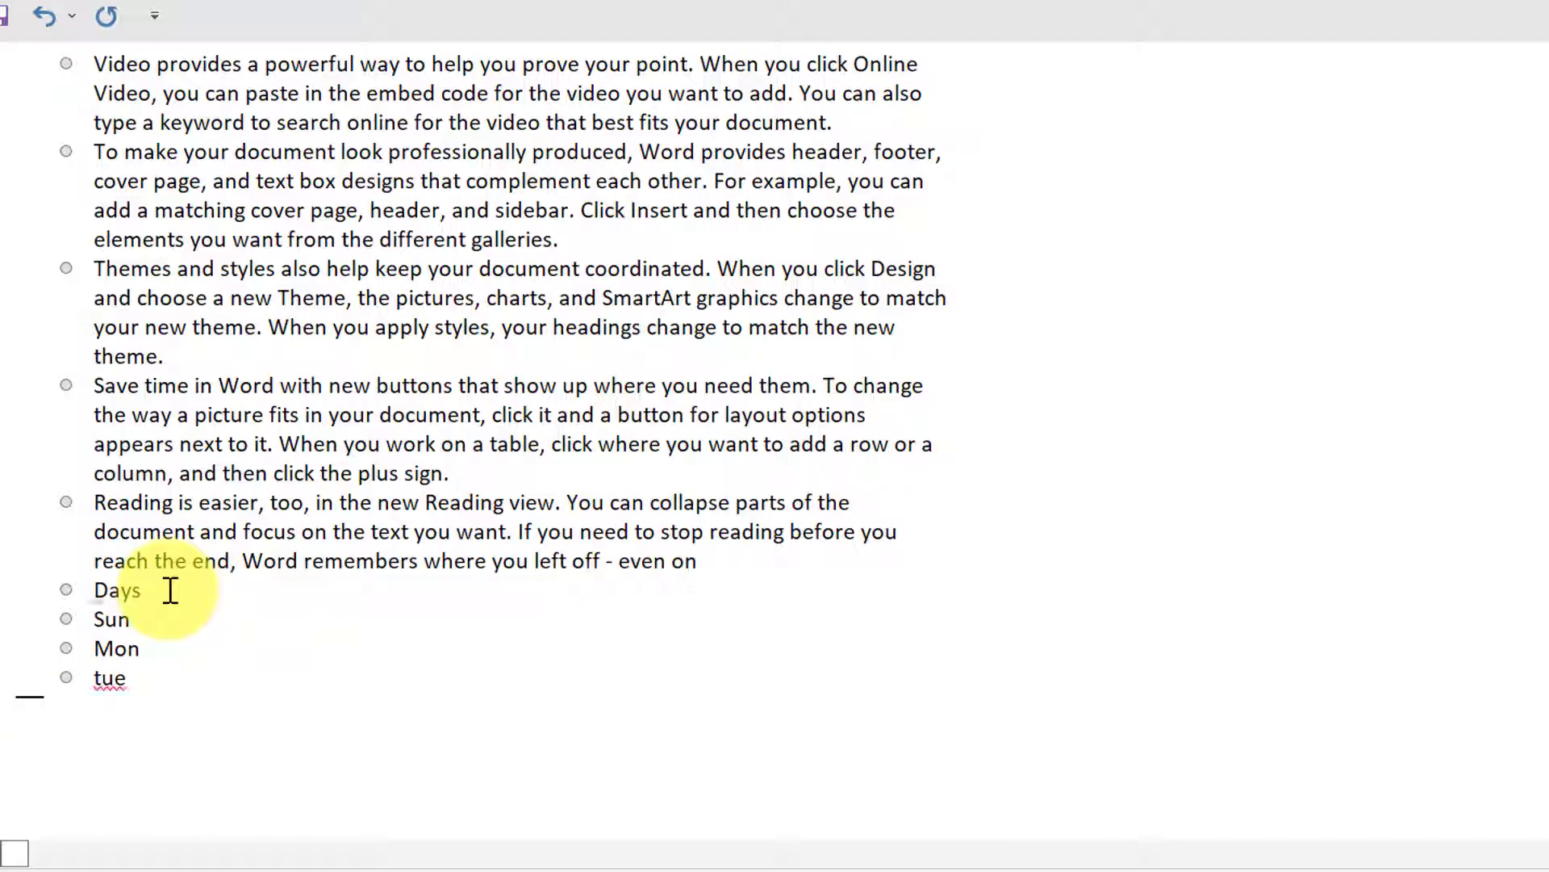
drag(161, 591, 89, 594)
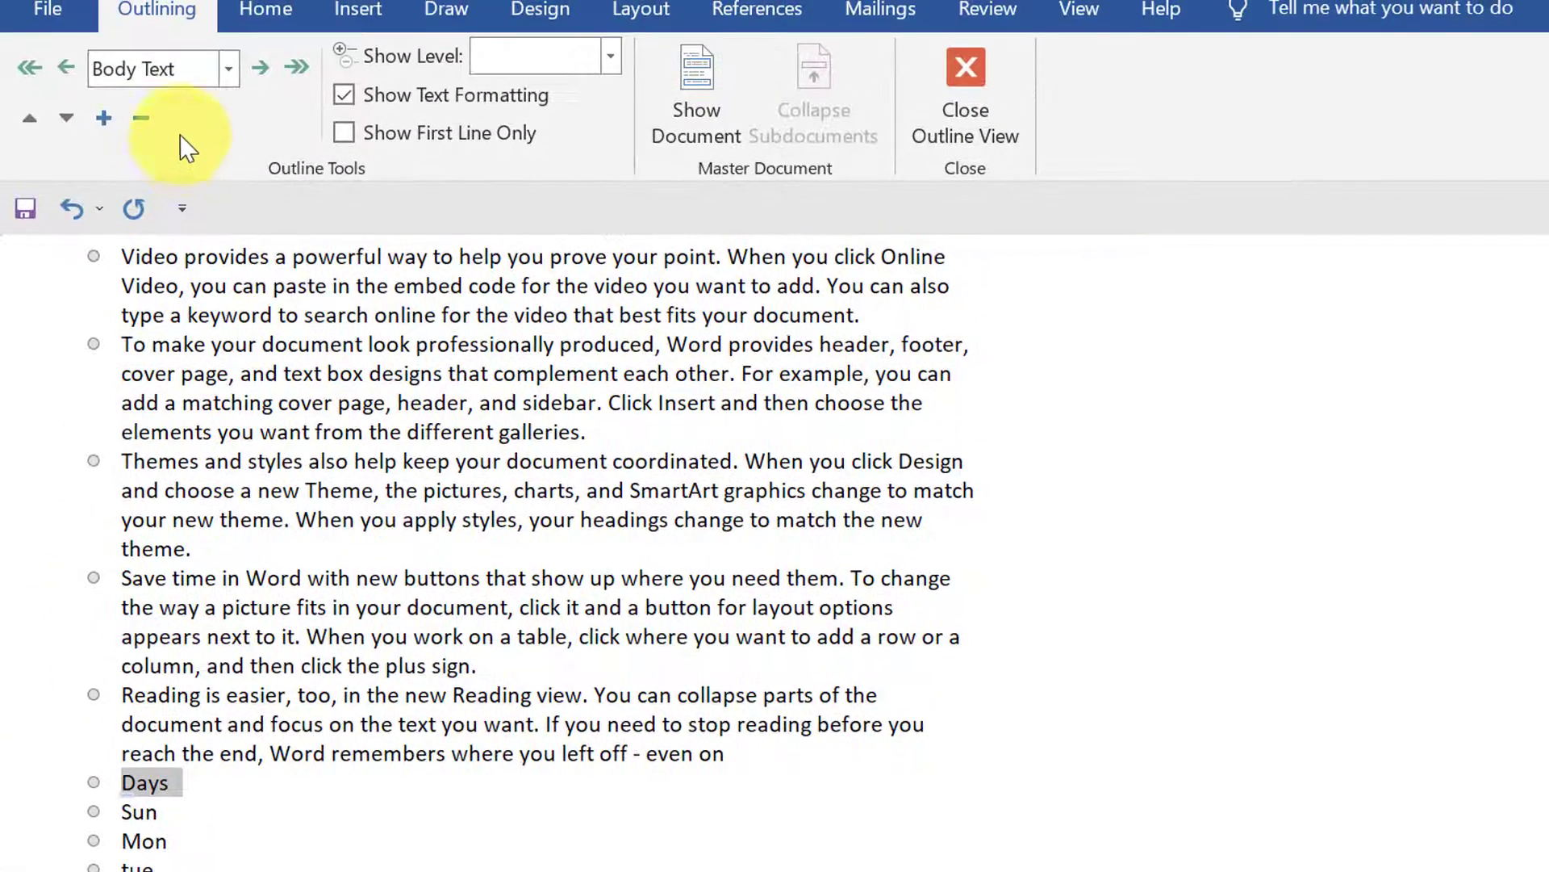
- Set Days to outline Level 1 and Sun, Mon and tue to Level 2
click(230, 69)
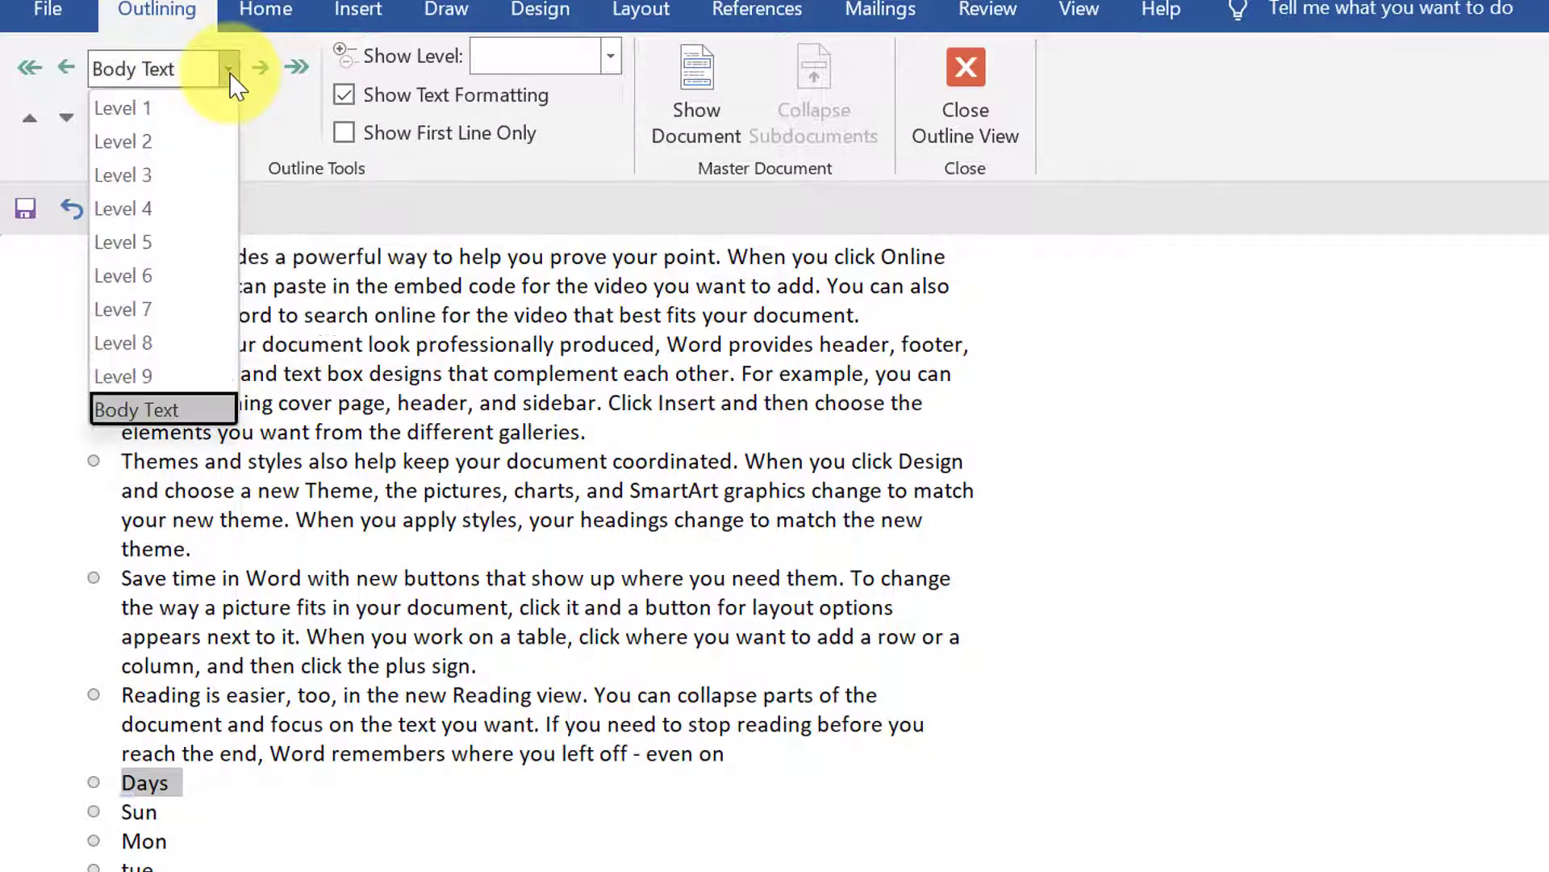
click(139, 113)
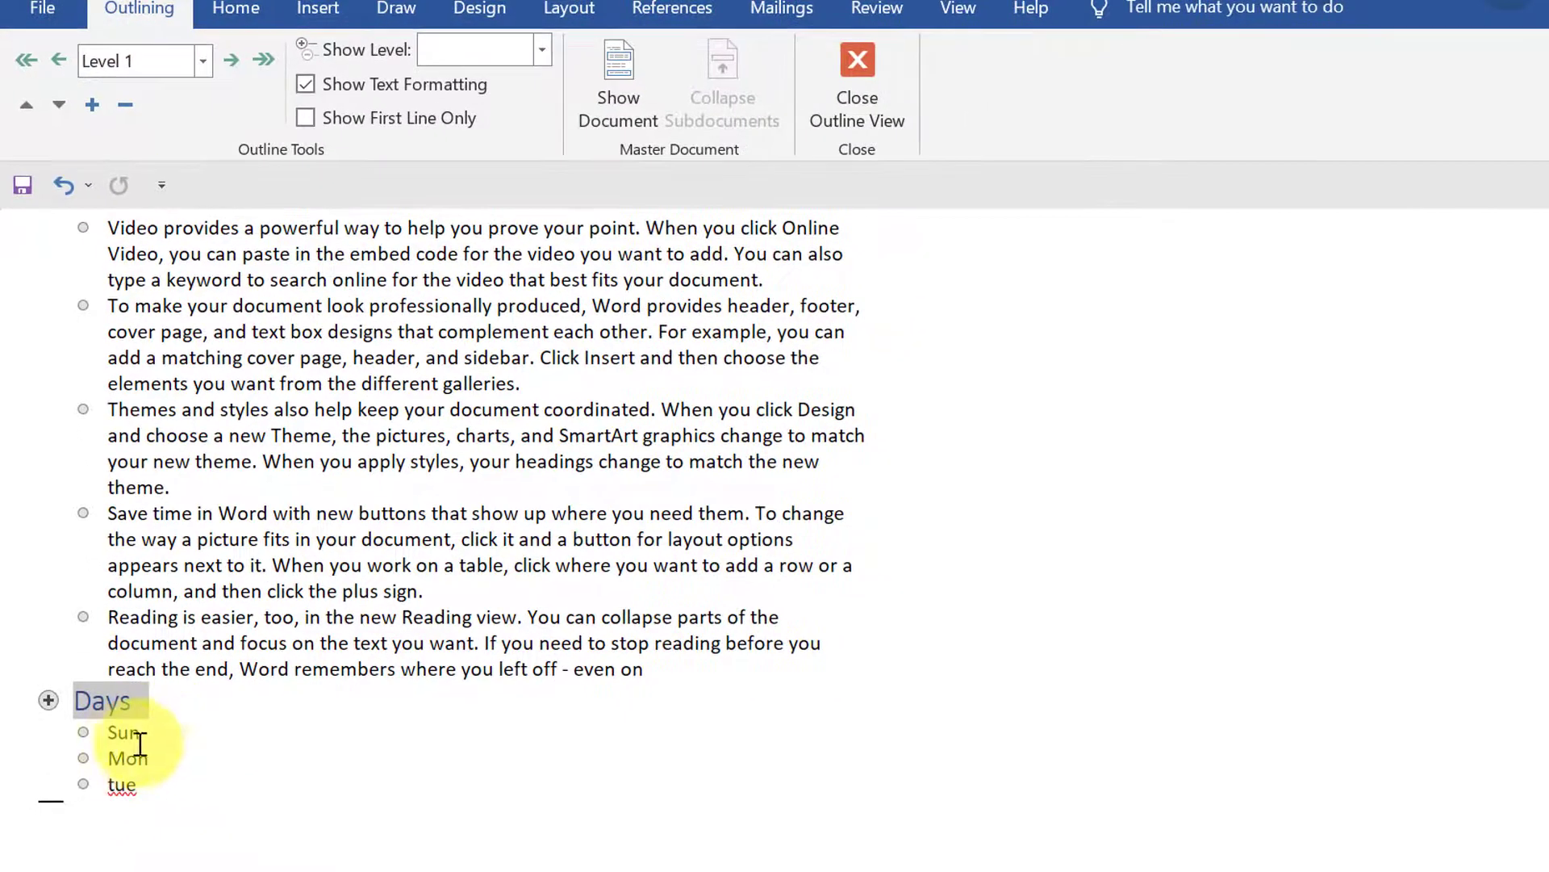
drag(108, 736, 138, 788)
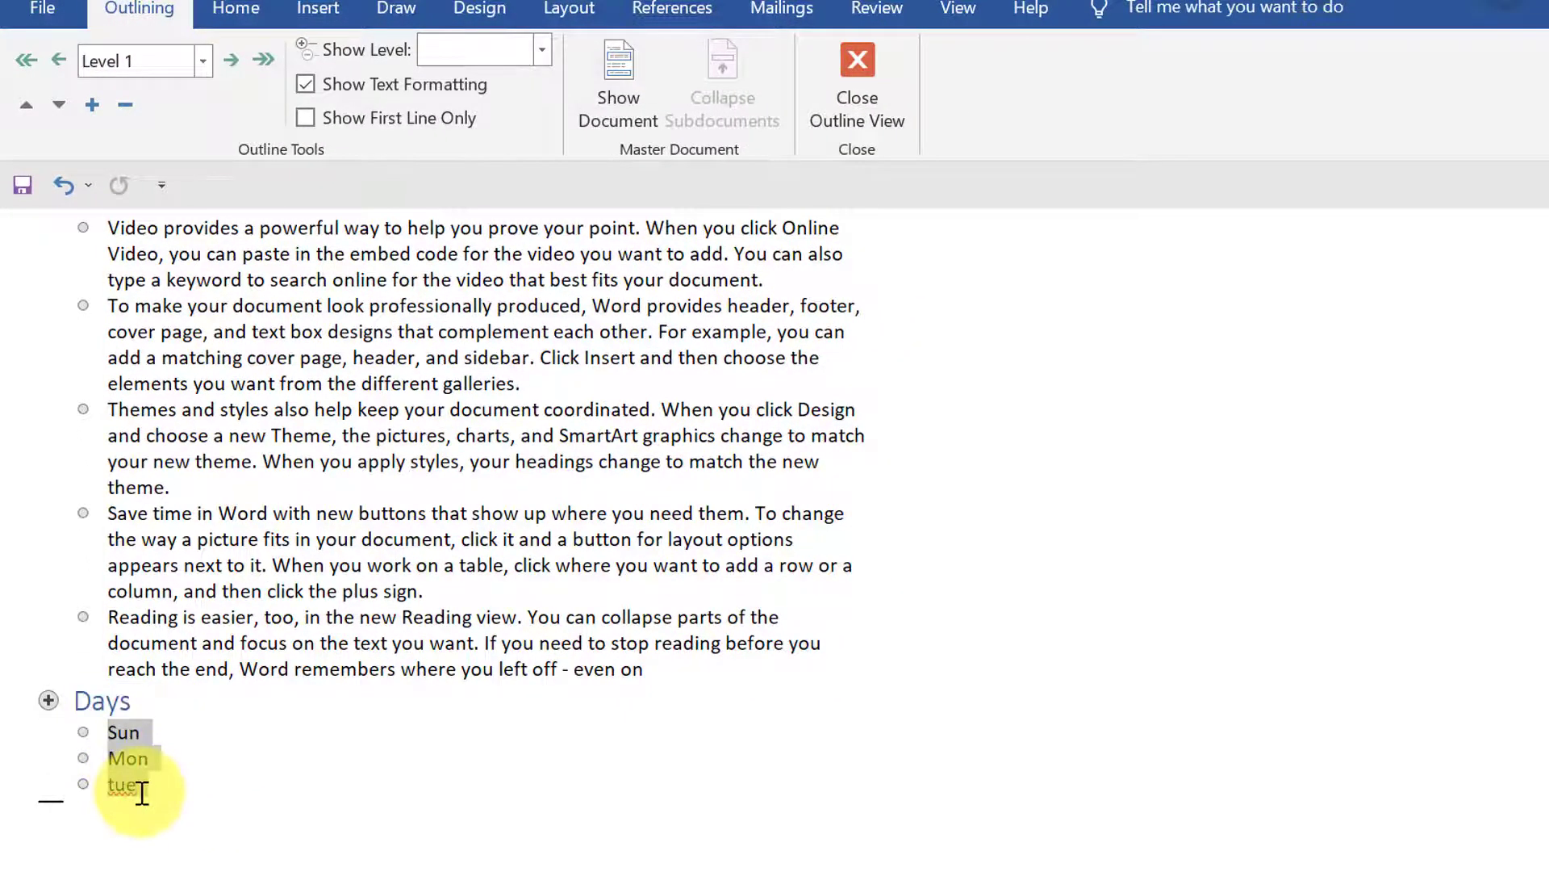
click(204, 60)
click(139, 128)
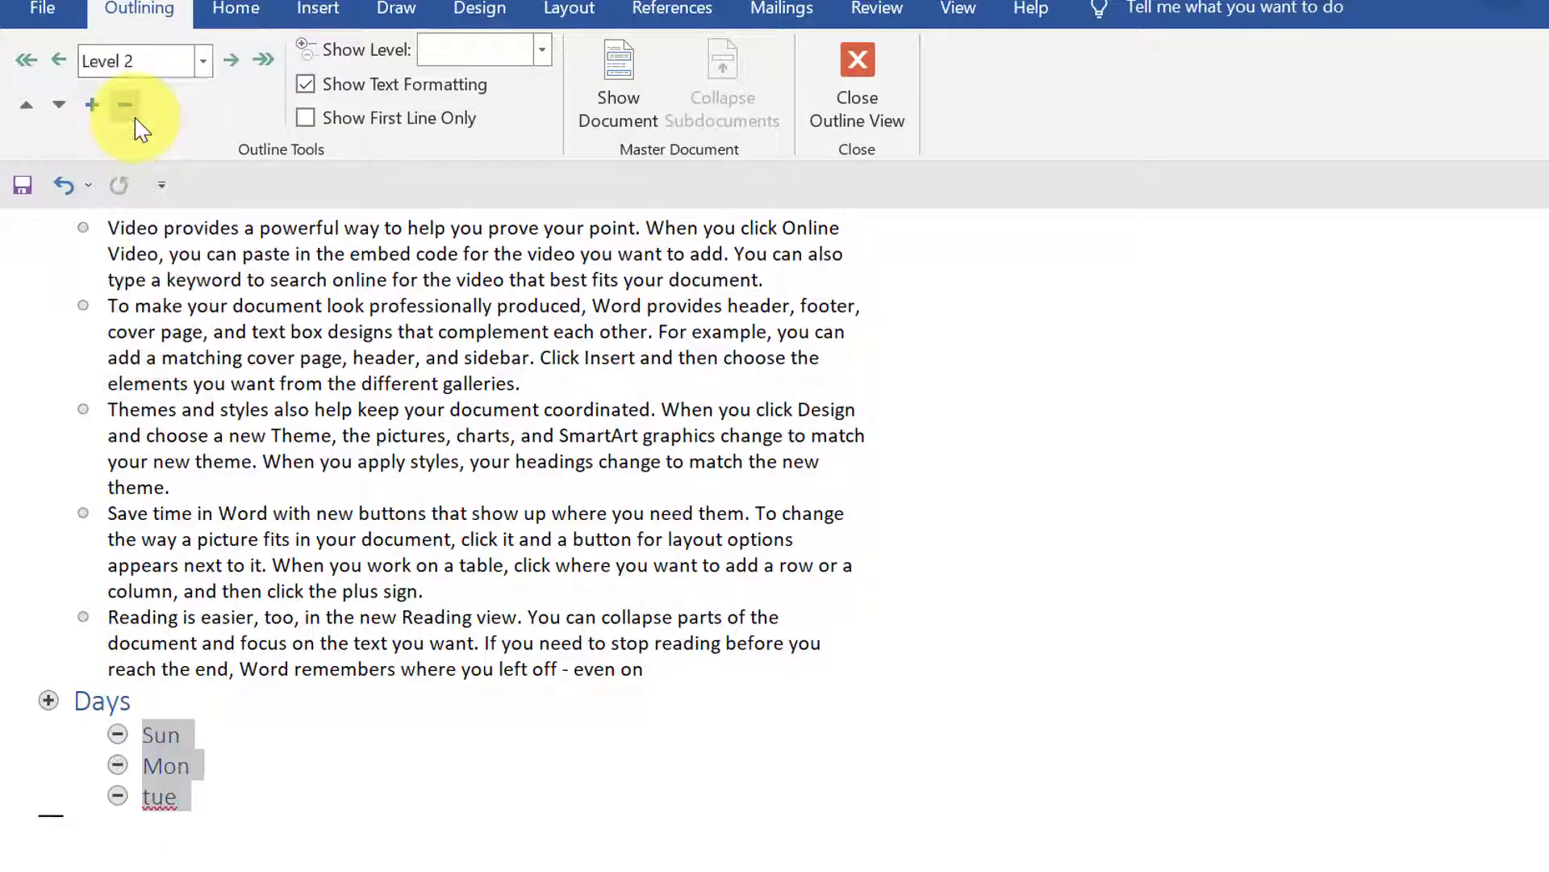
click(398, 784)
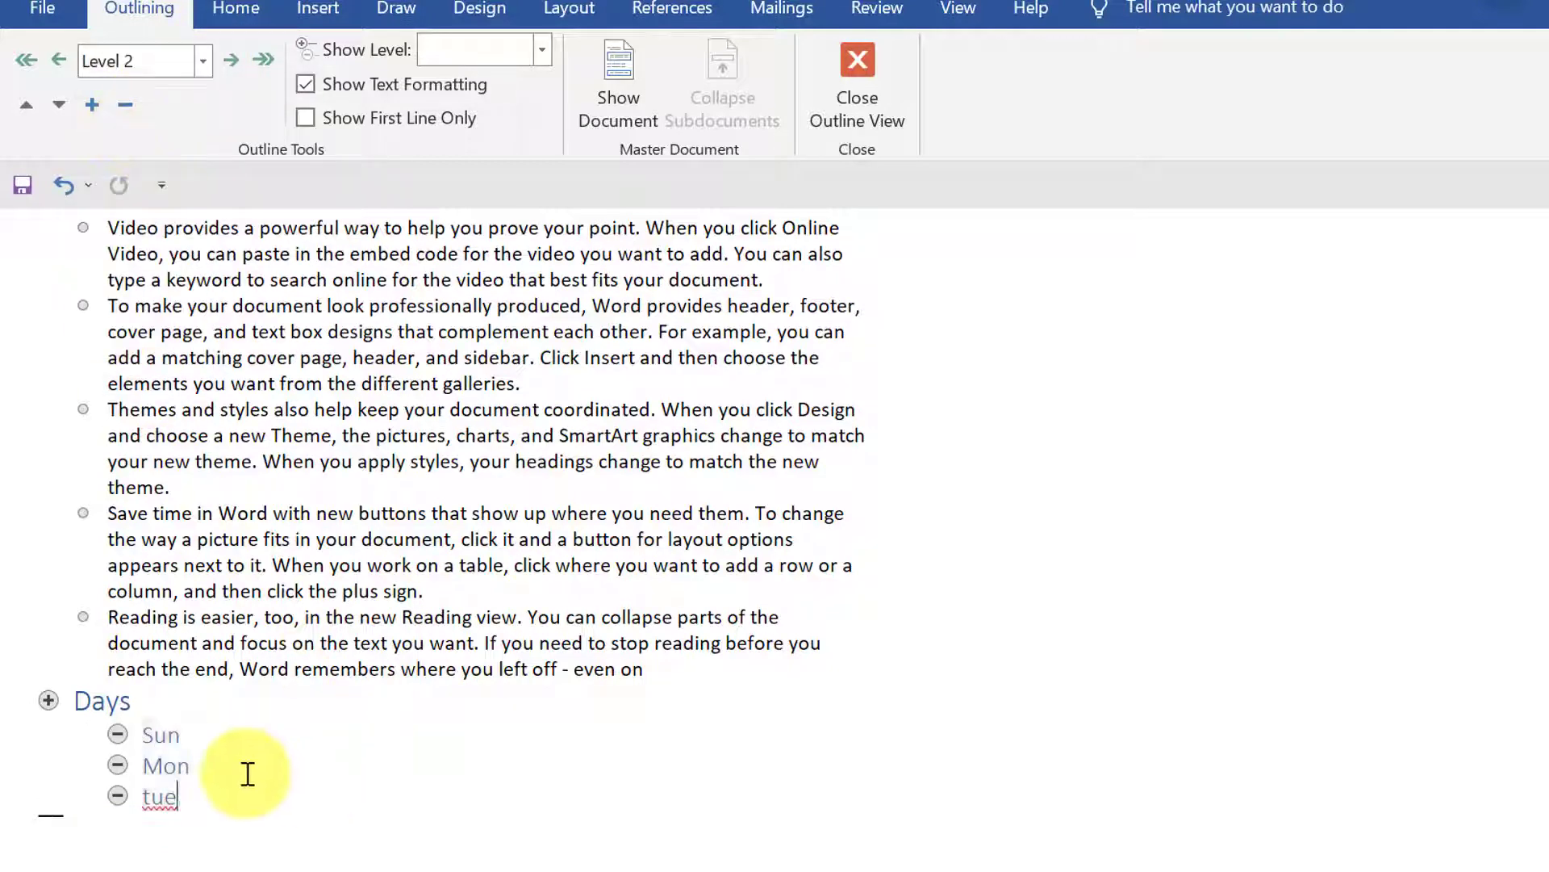
- Collapse and re-expand the Days heading, then close Outline view
click(47, 699)
double_click(47, 700)
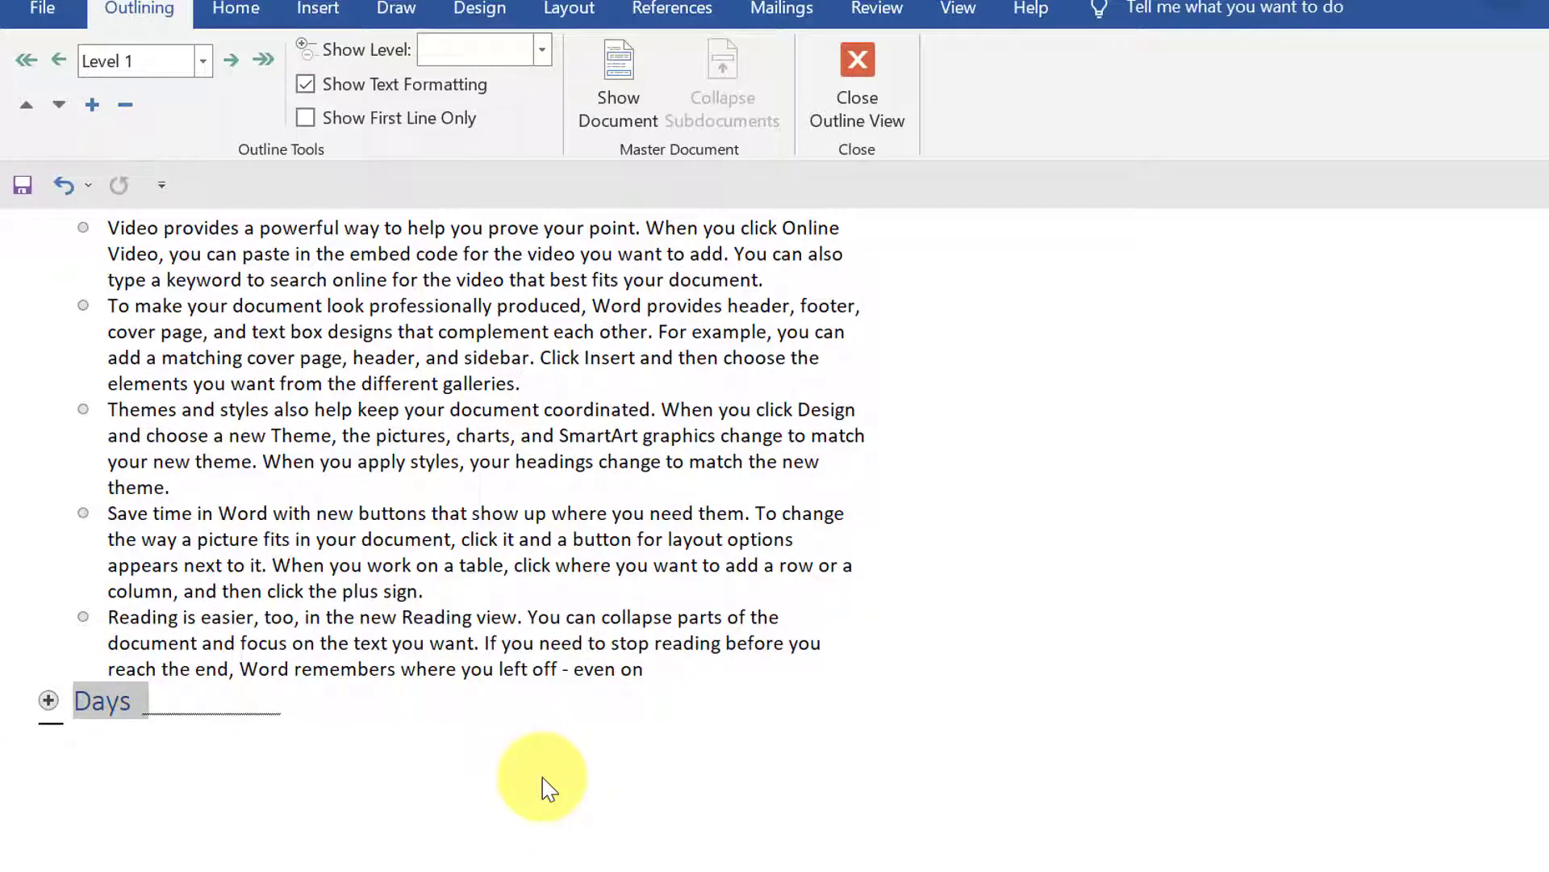
double_click(45, 699)
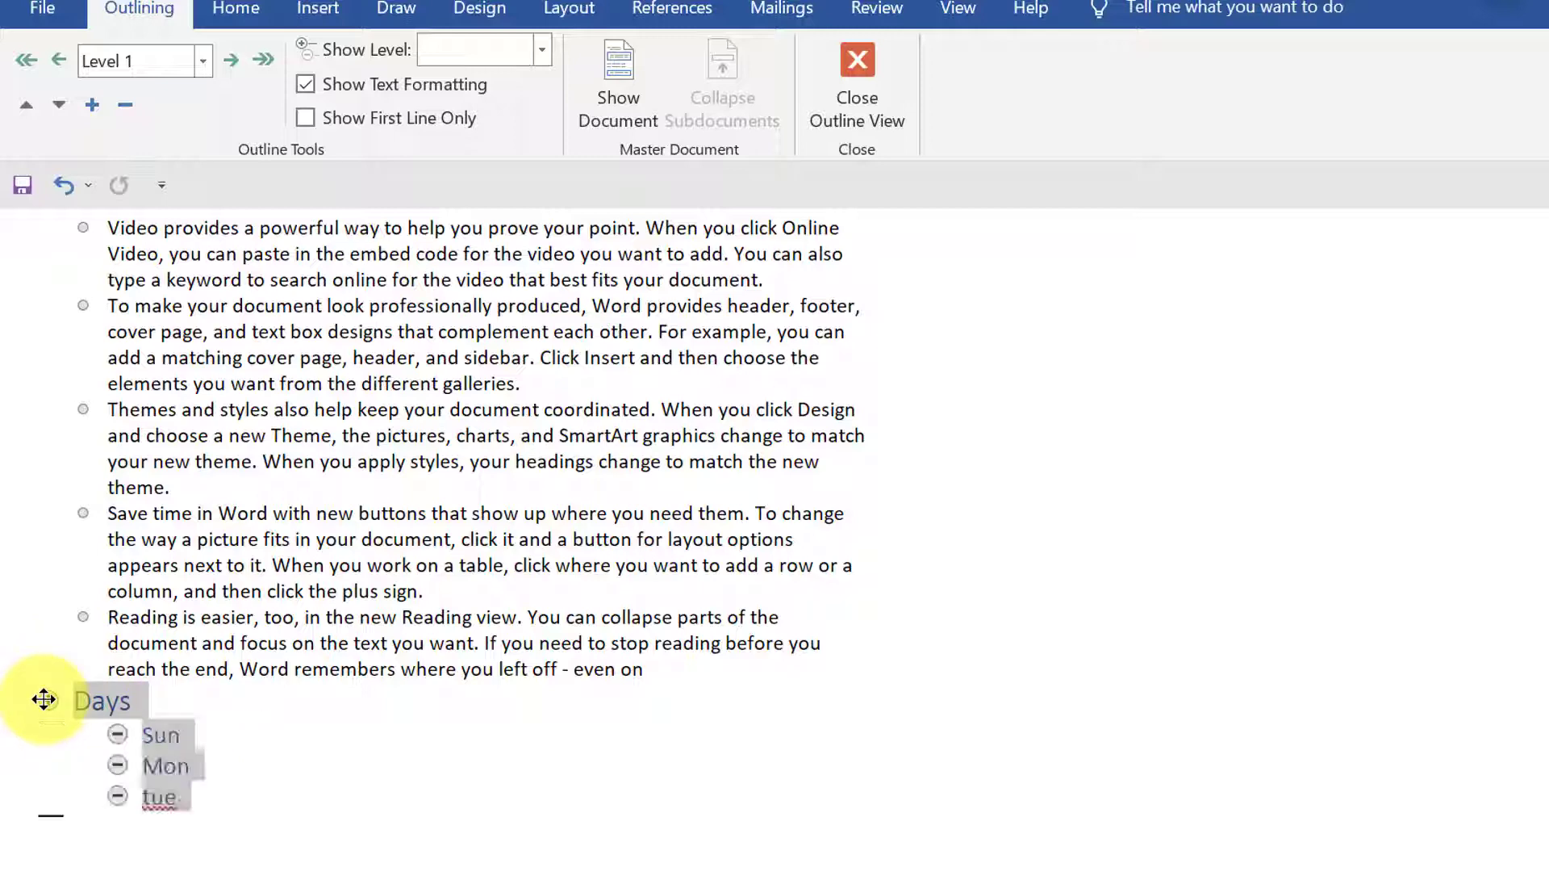
click(377, 826)
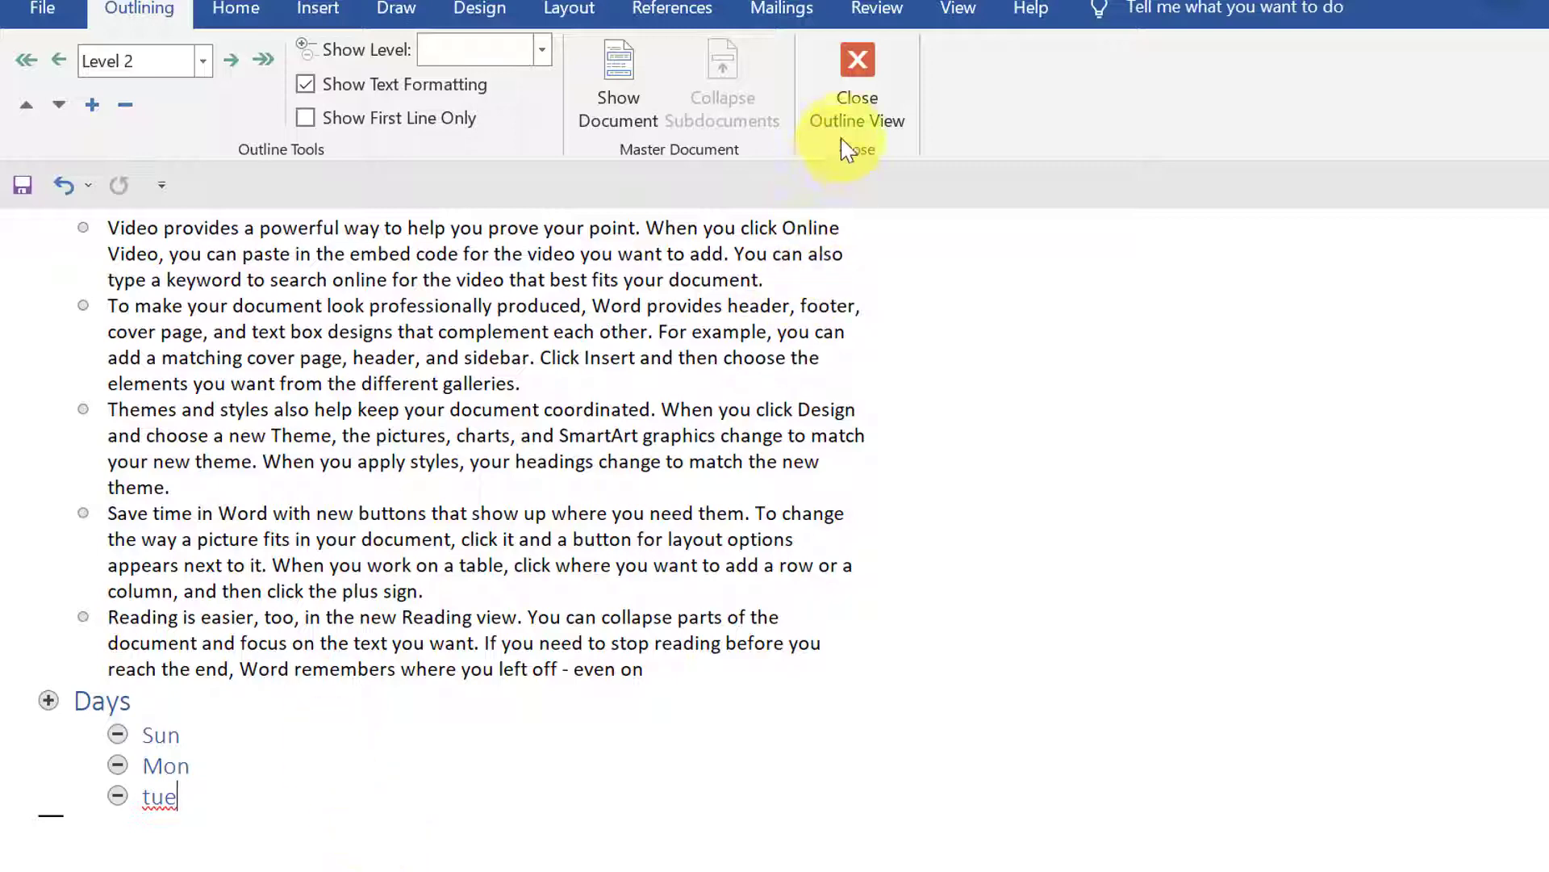
click(855, 115)
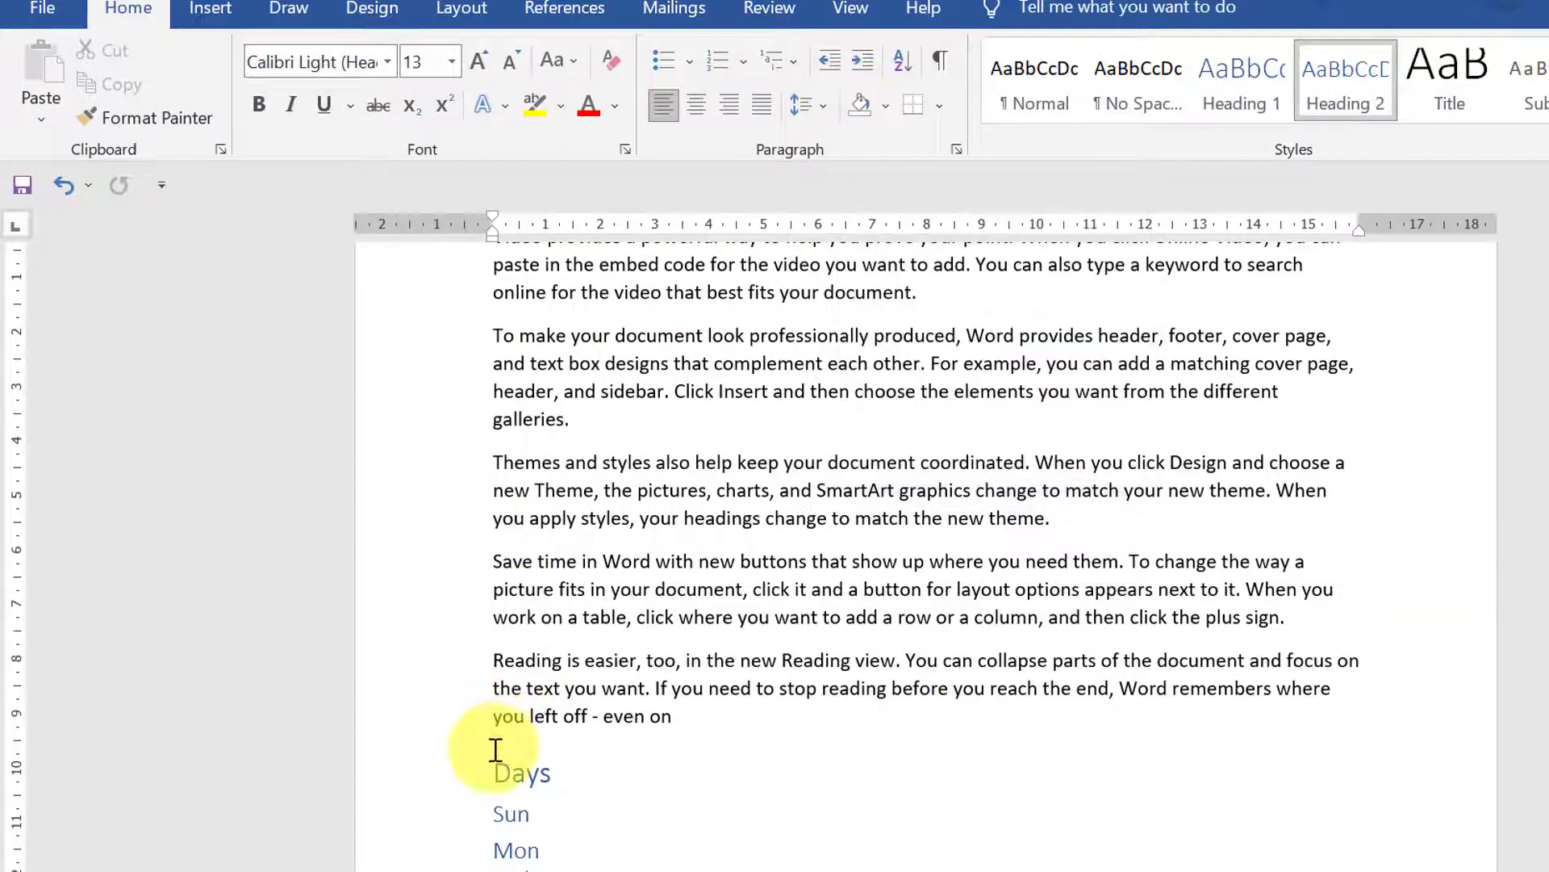
mouse_move(520, 772)
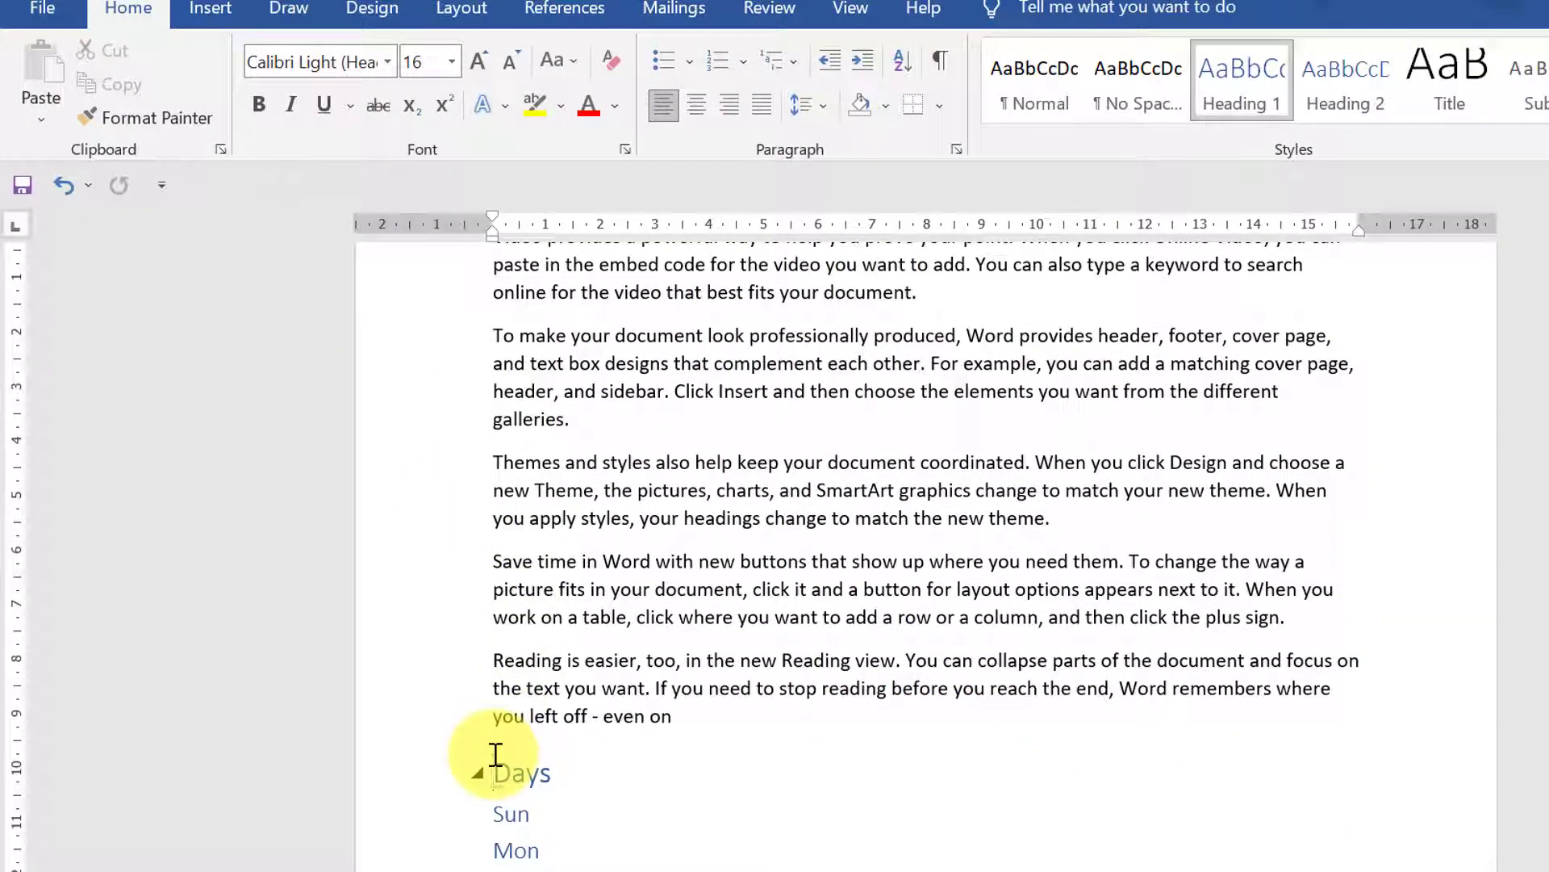
- Delete the Days heading with its day lines, then switch to Draft view
key(shift+Down)
key(shift+Down)
key(shift+Down)
key(shift+Down)
key(Delete)
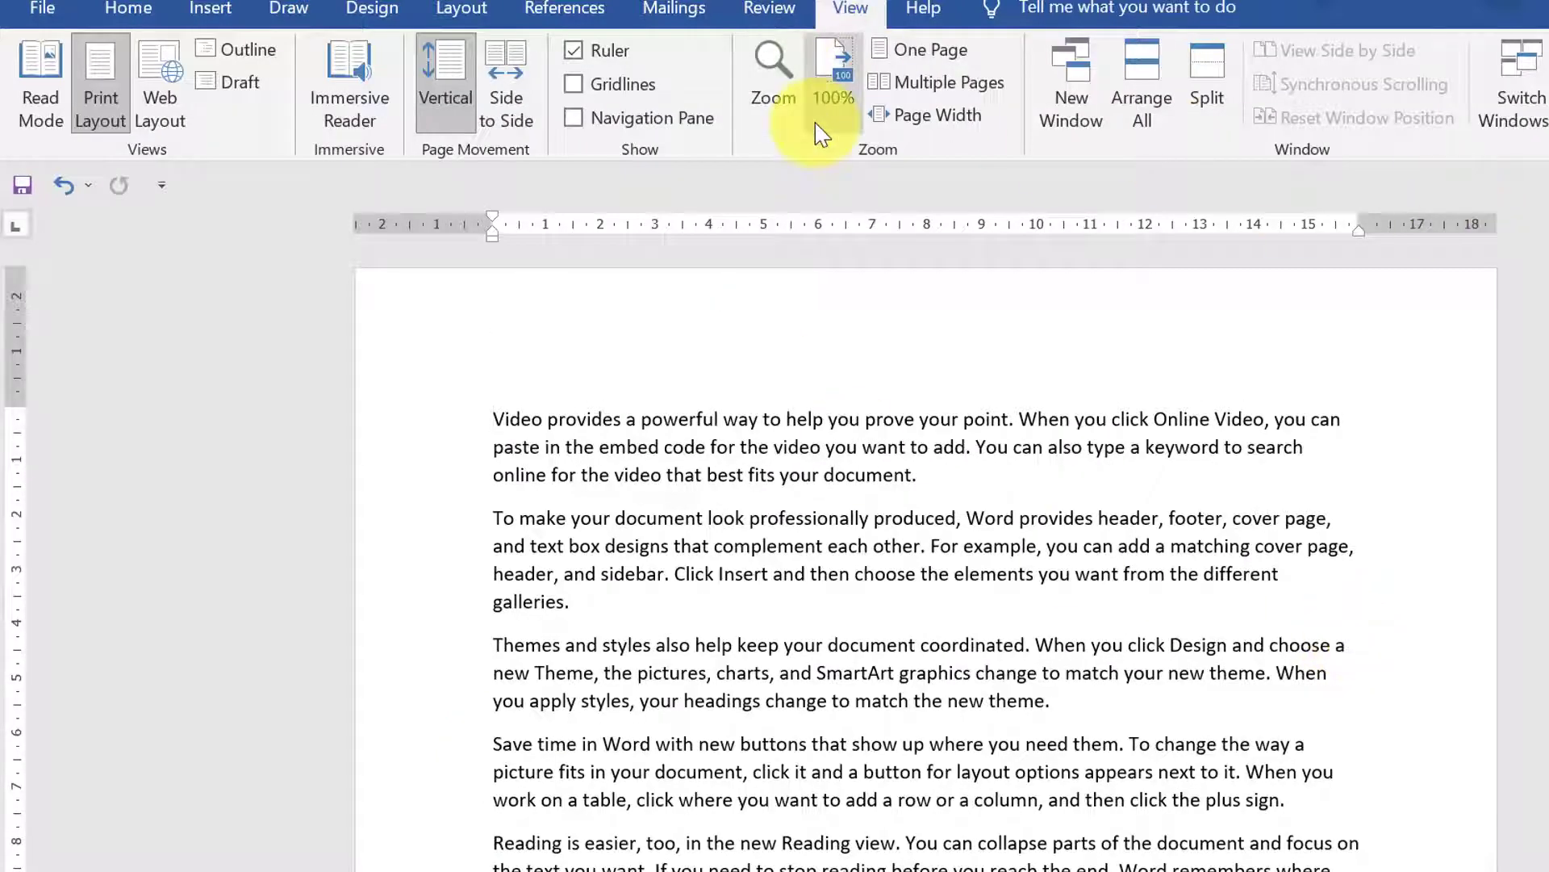
click(259, 87)
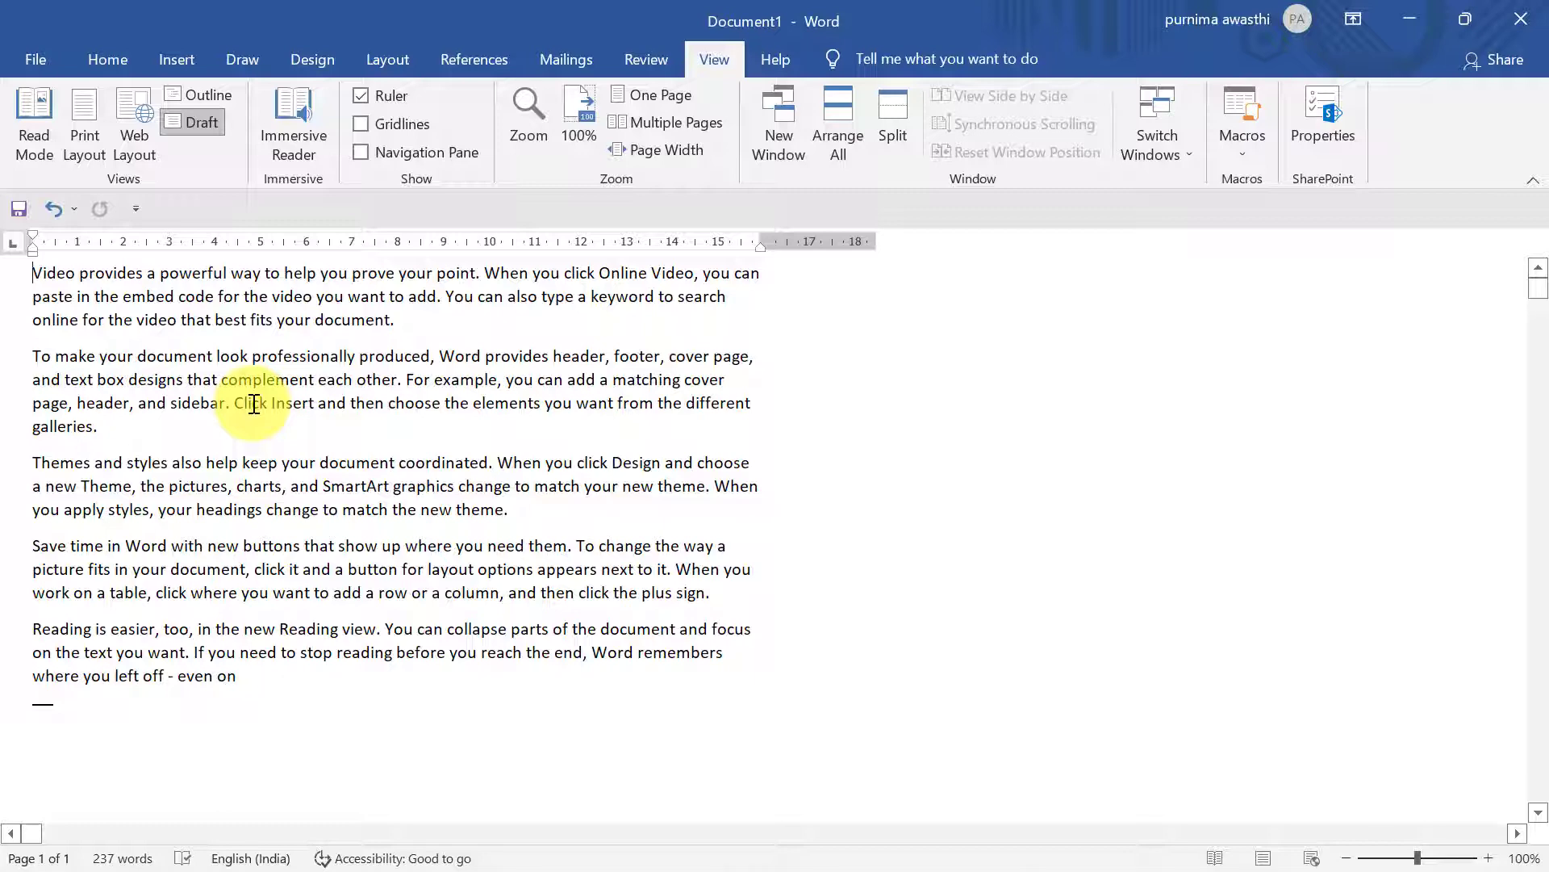
click(93, 130)
click(176, 61)
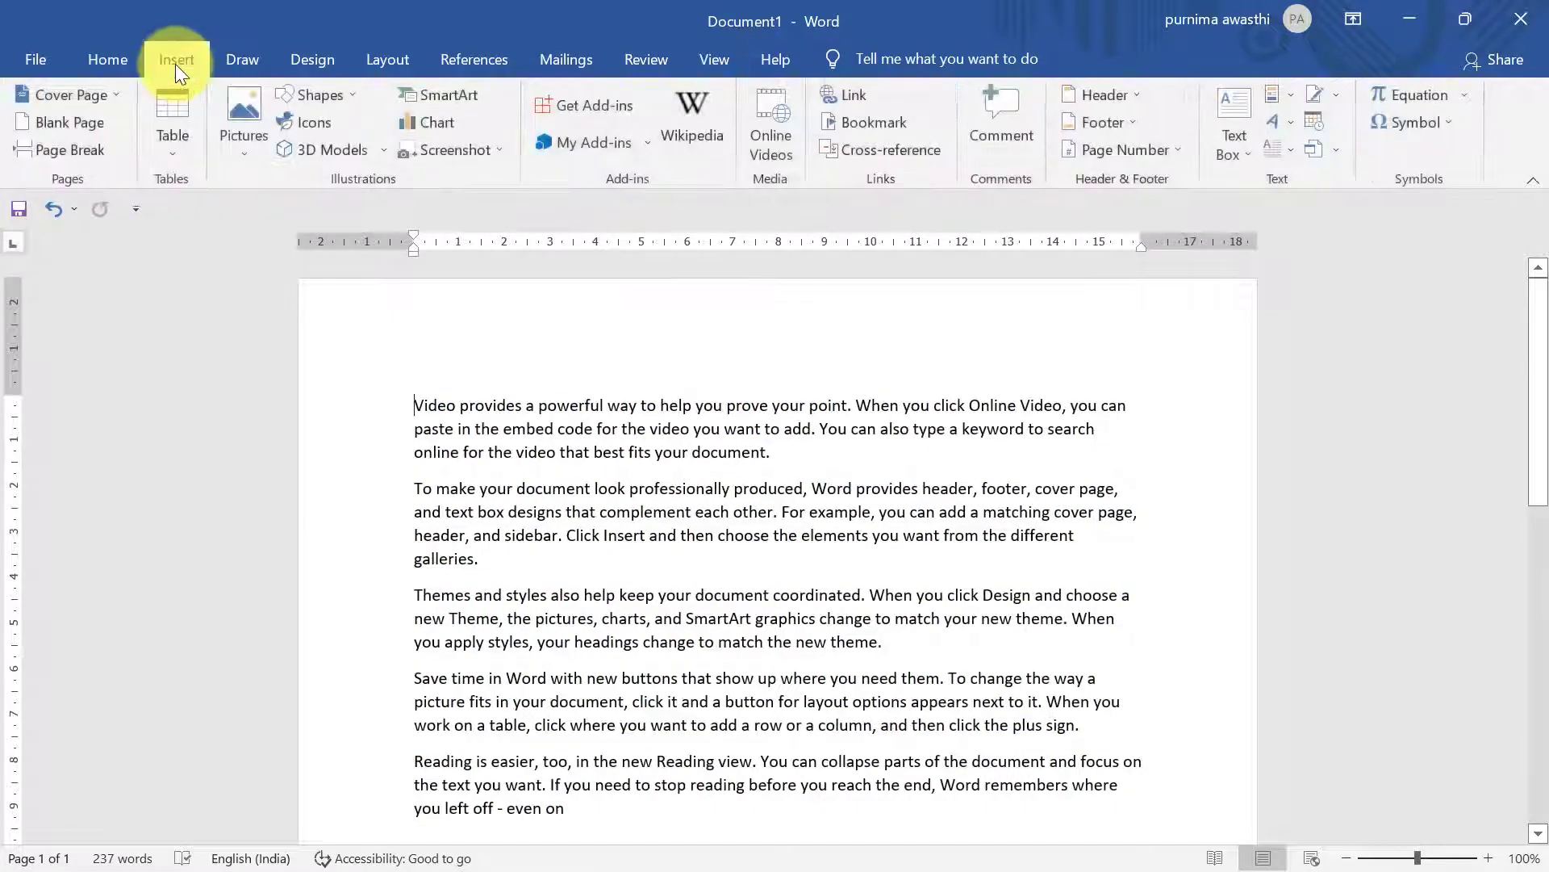
click(339, 90)
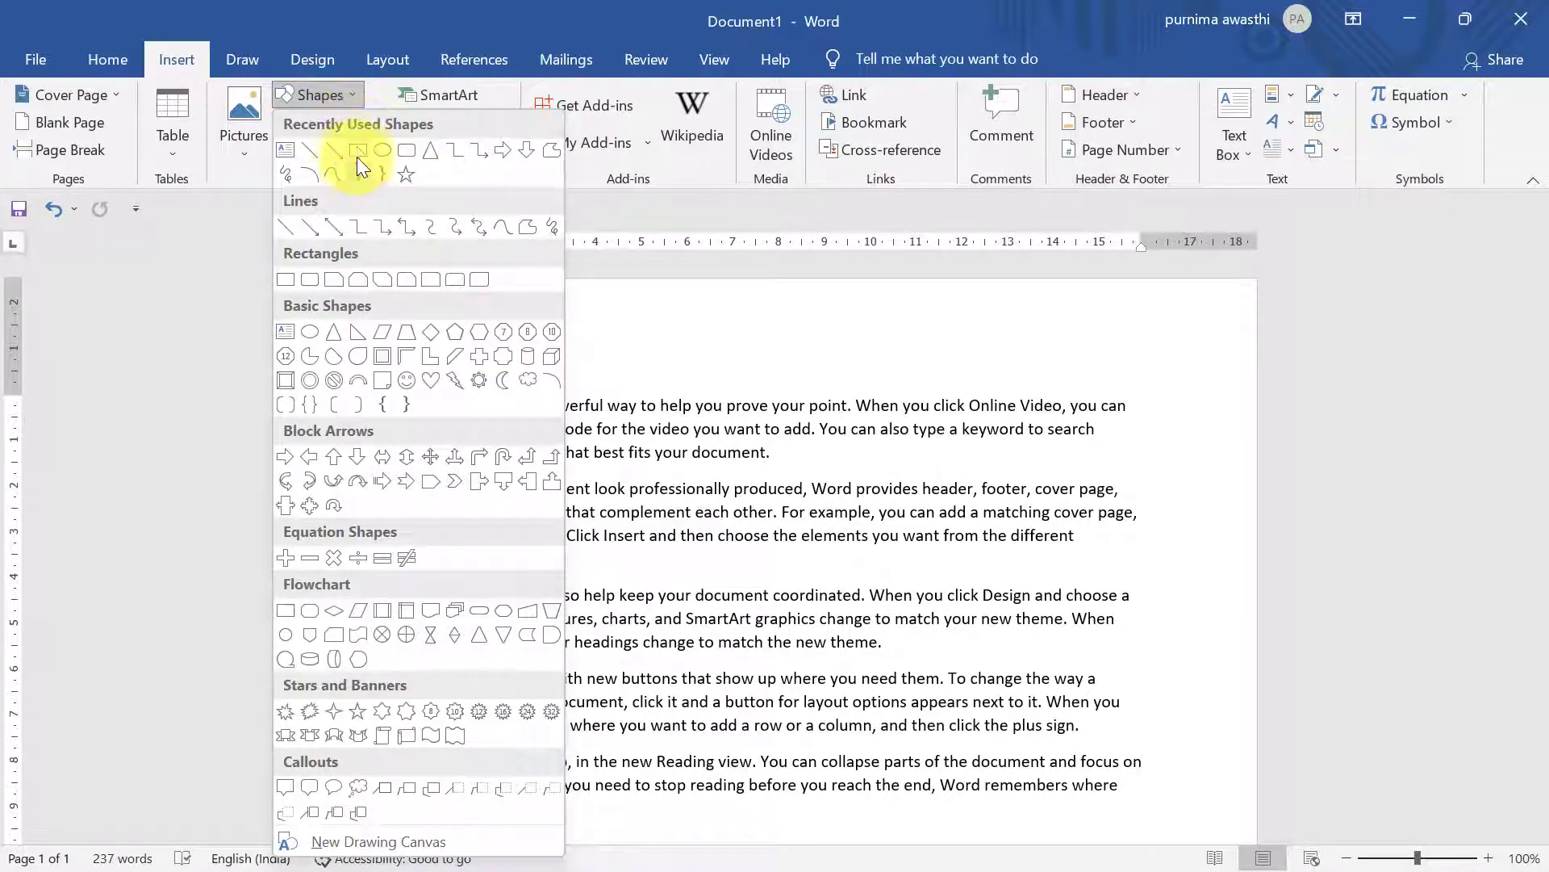
click(357, 147)
drag(535, 385, 754, 587)
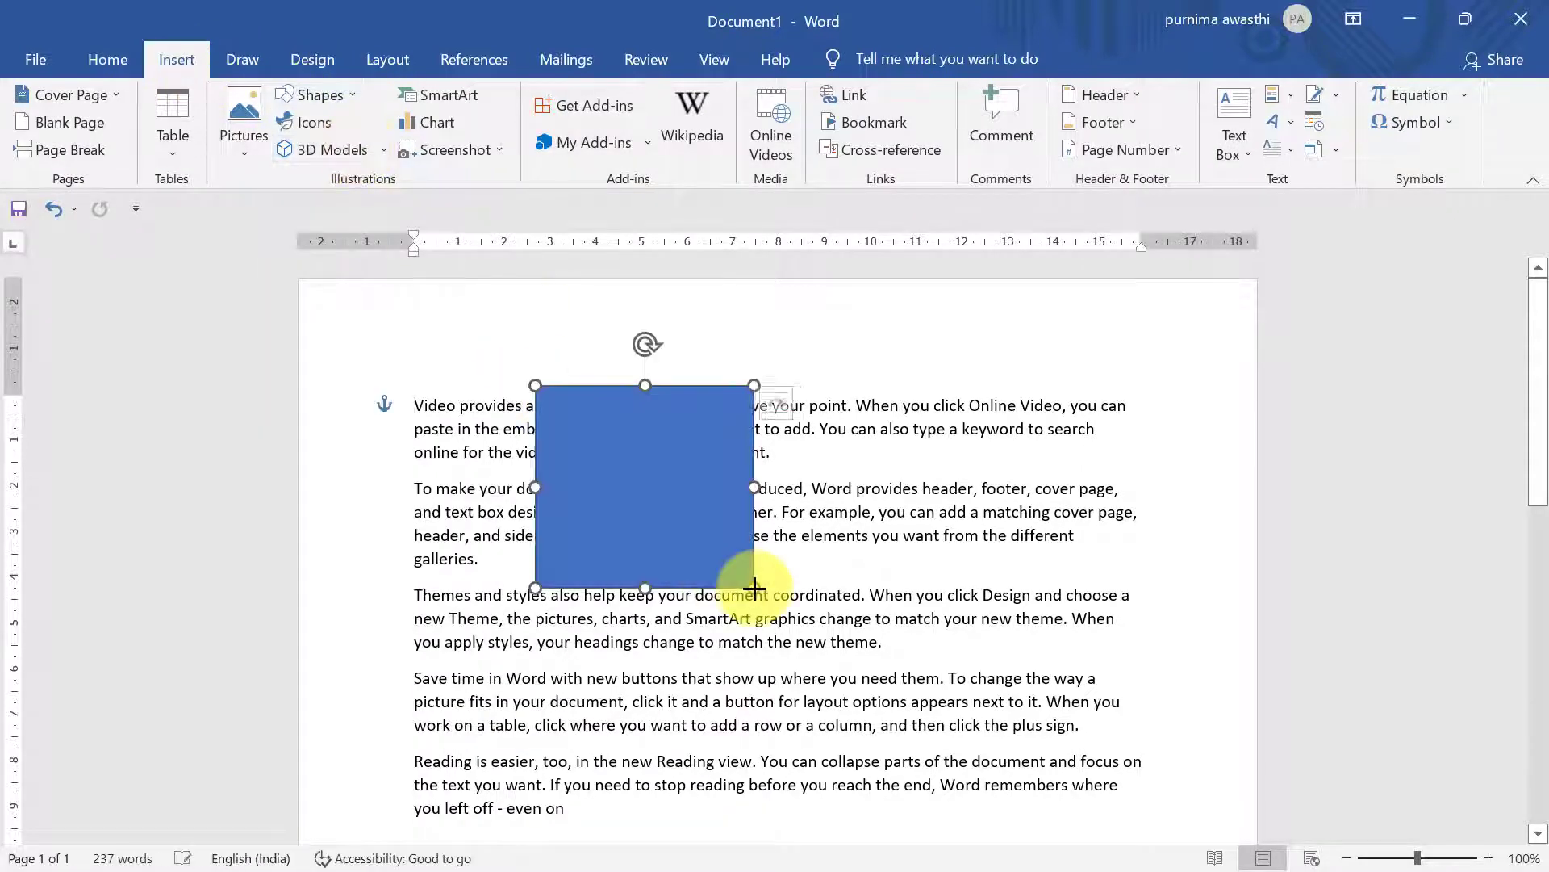
click(712, 56)
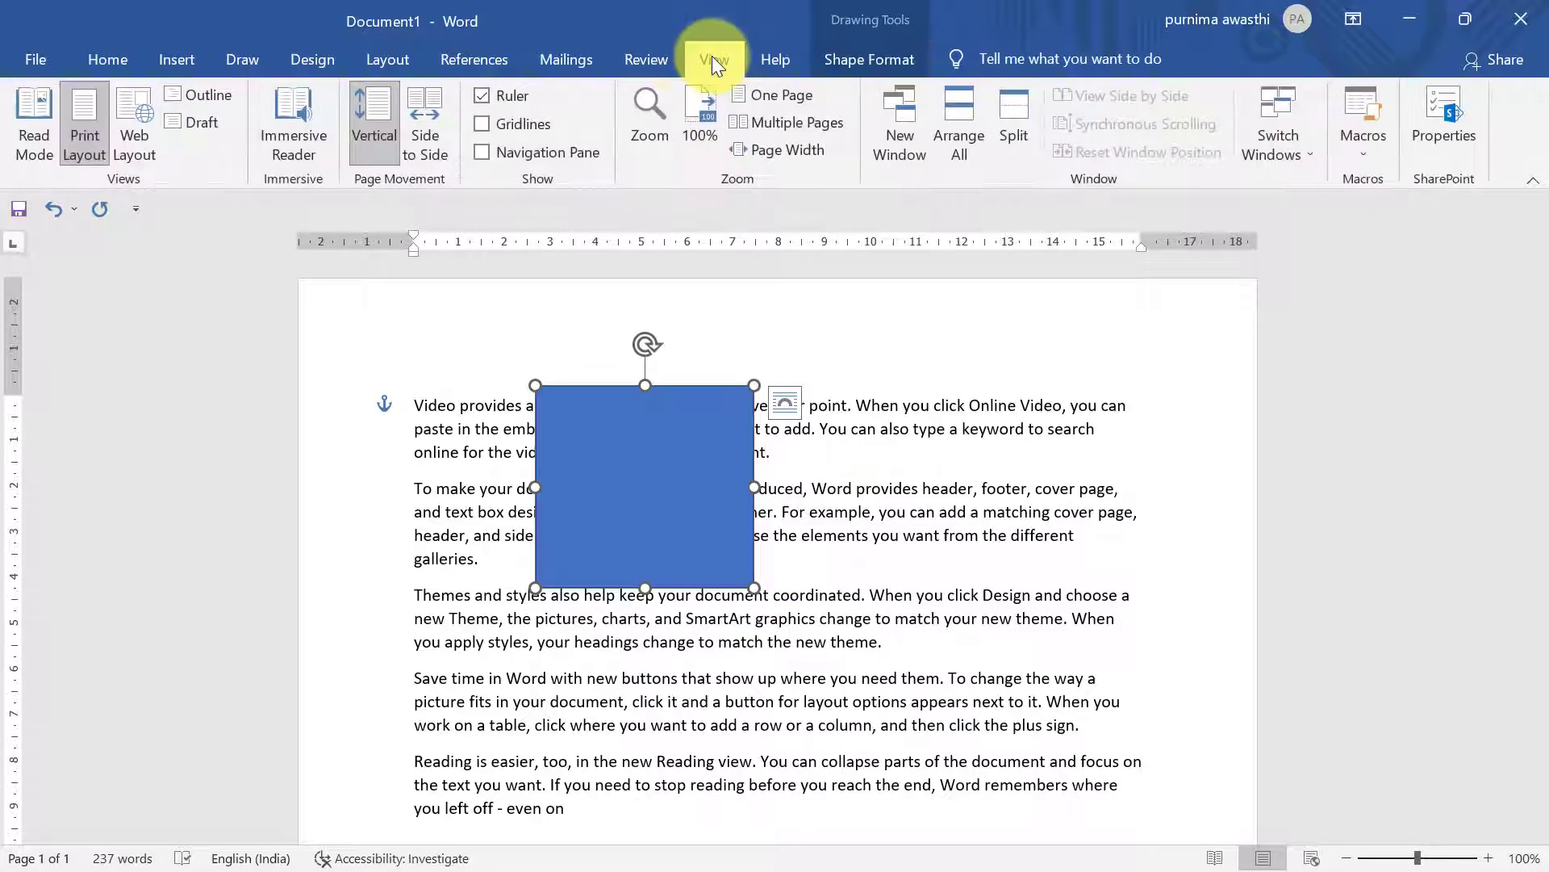
click(188, 125)
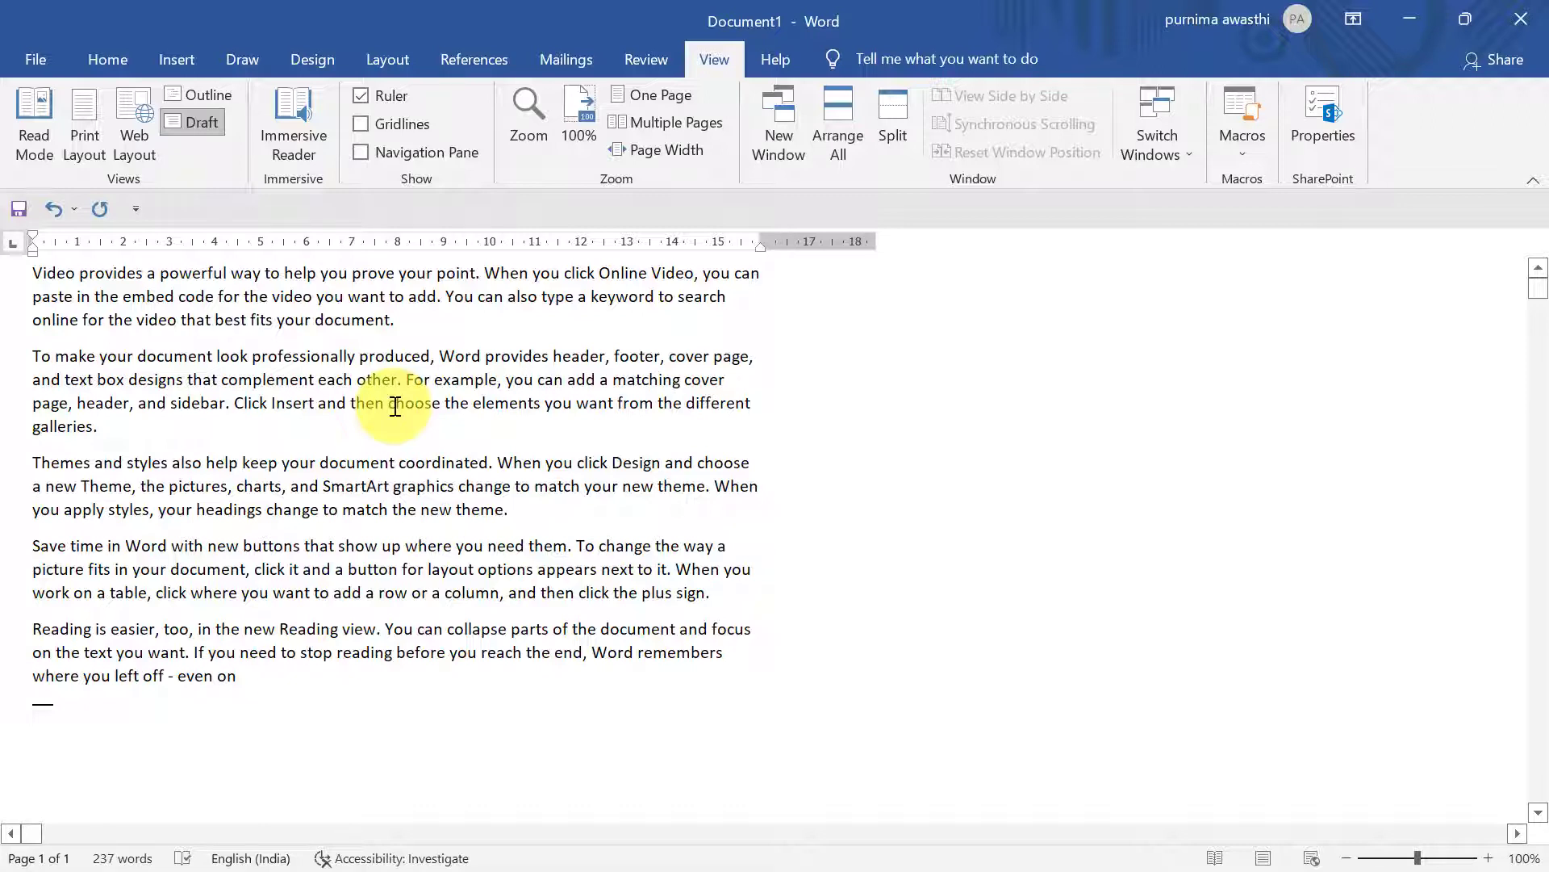
click(93, 138)
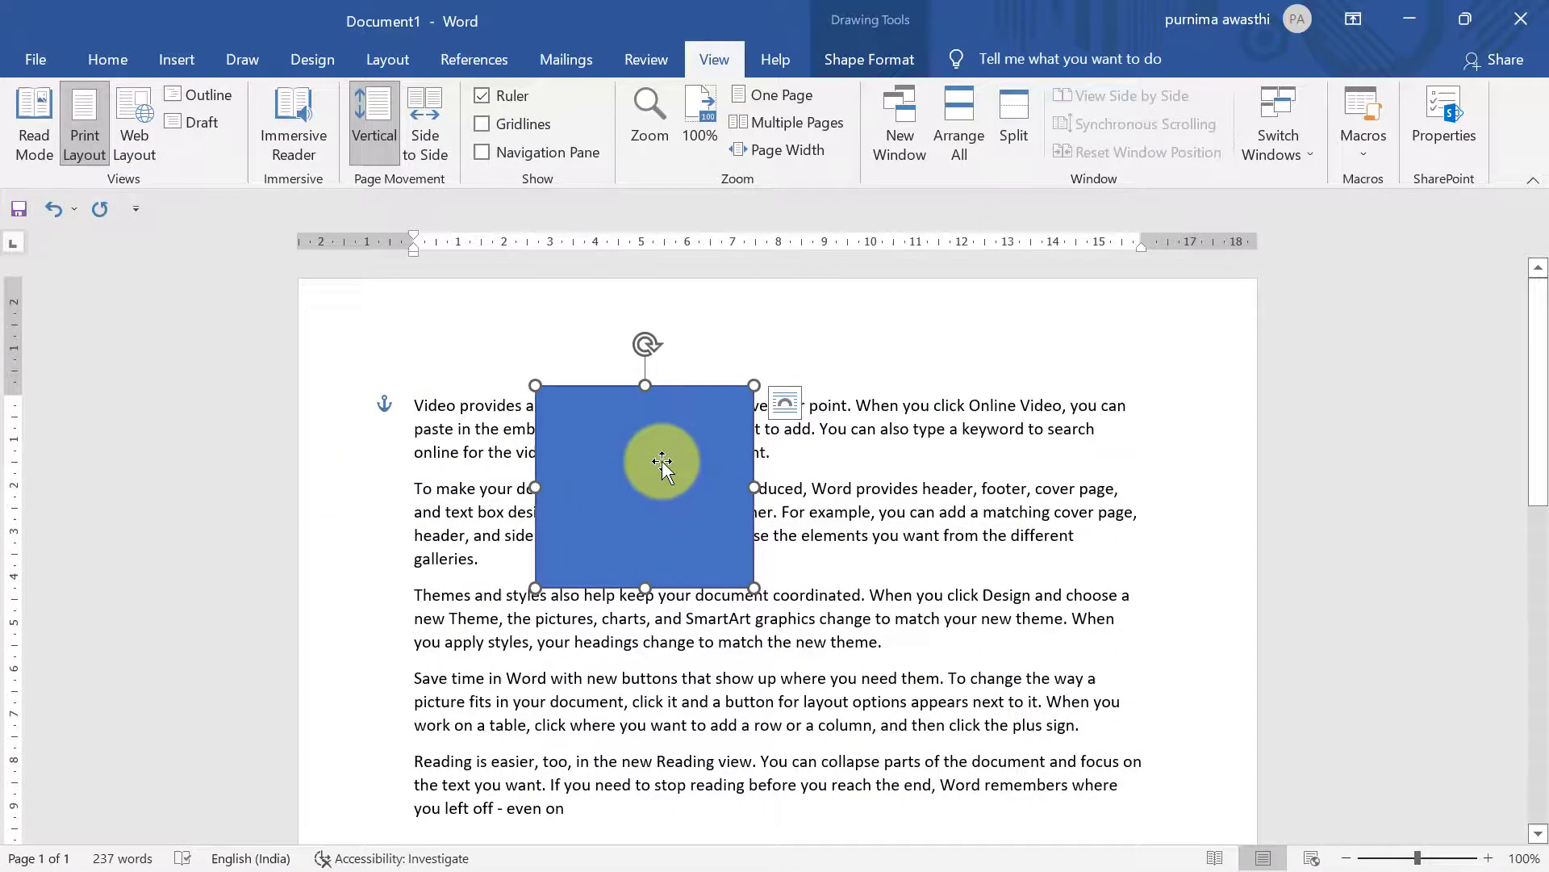
key(Delete)
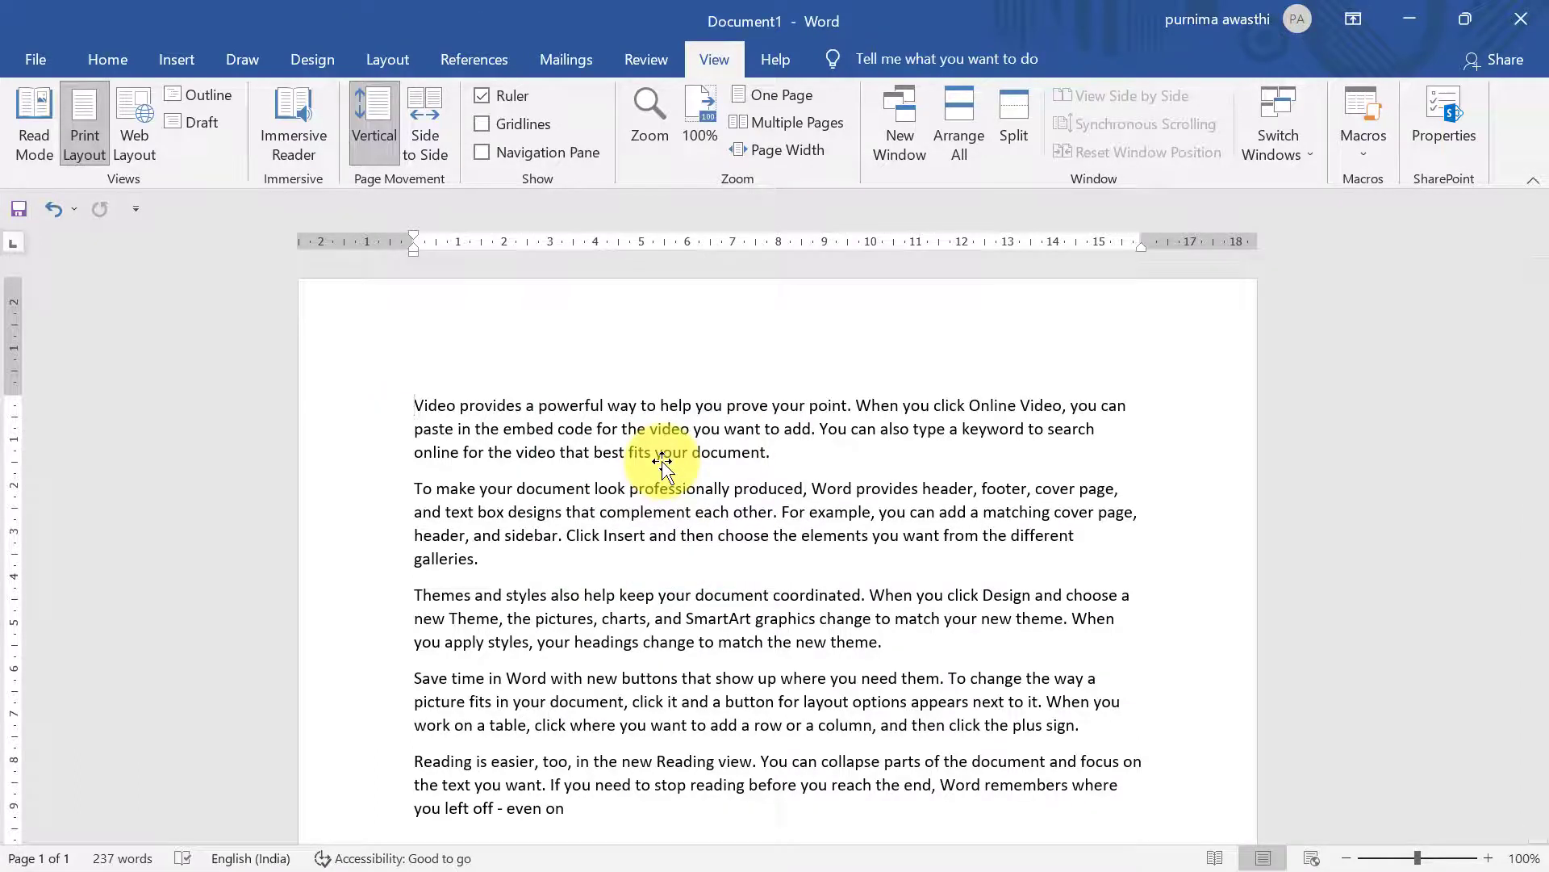
- Open Immersive Reader and set the column width to Very Narrow
click(295, 141)
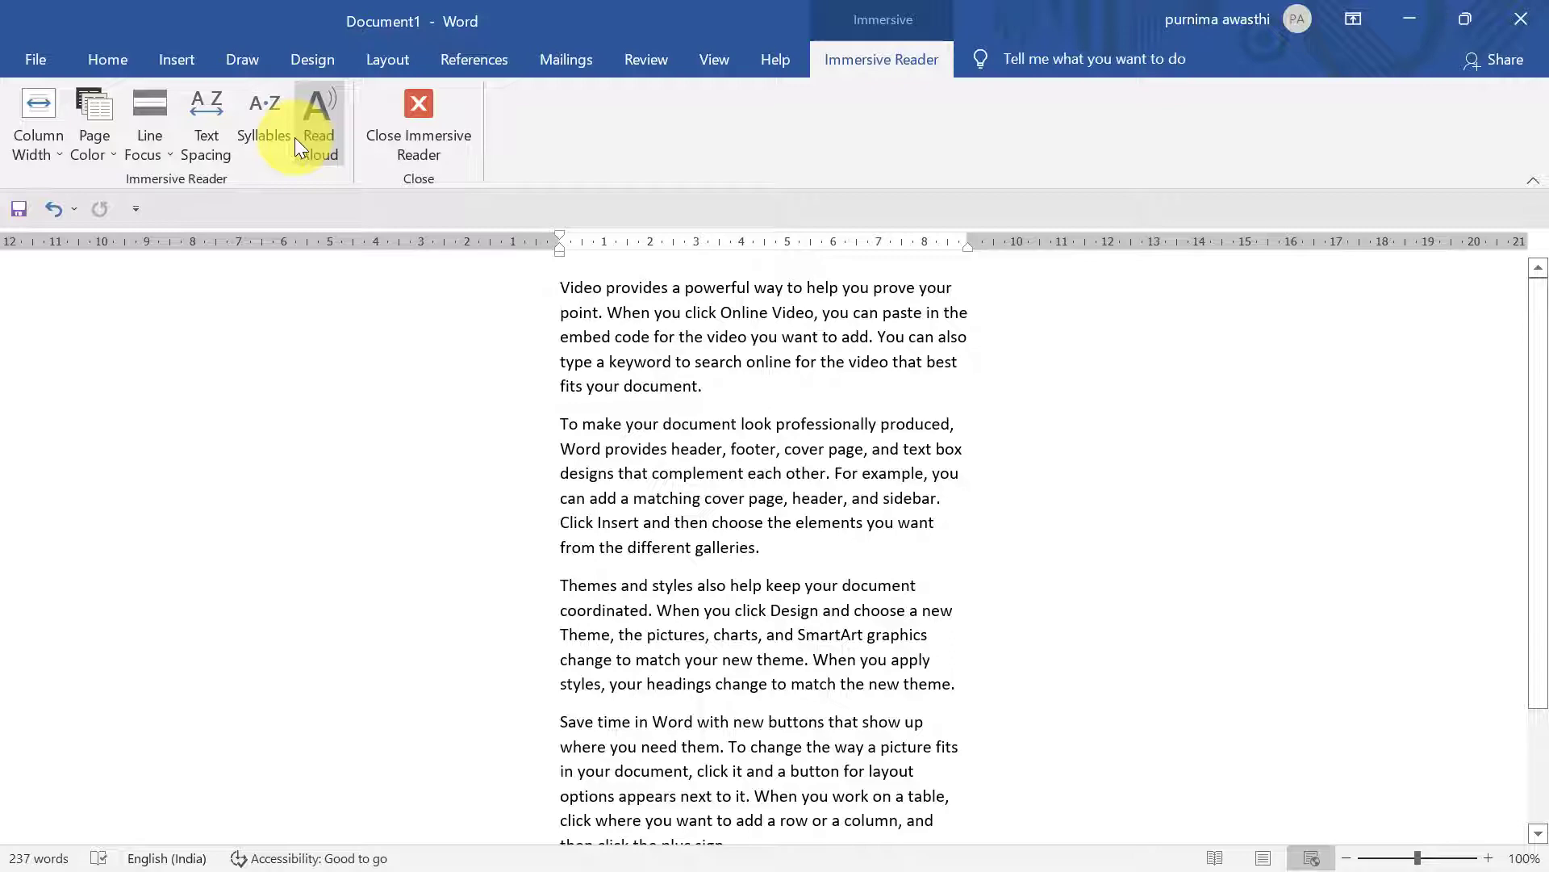
click(40, 144)
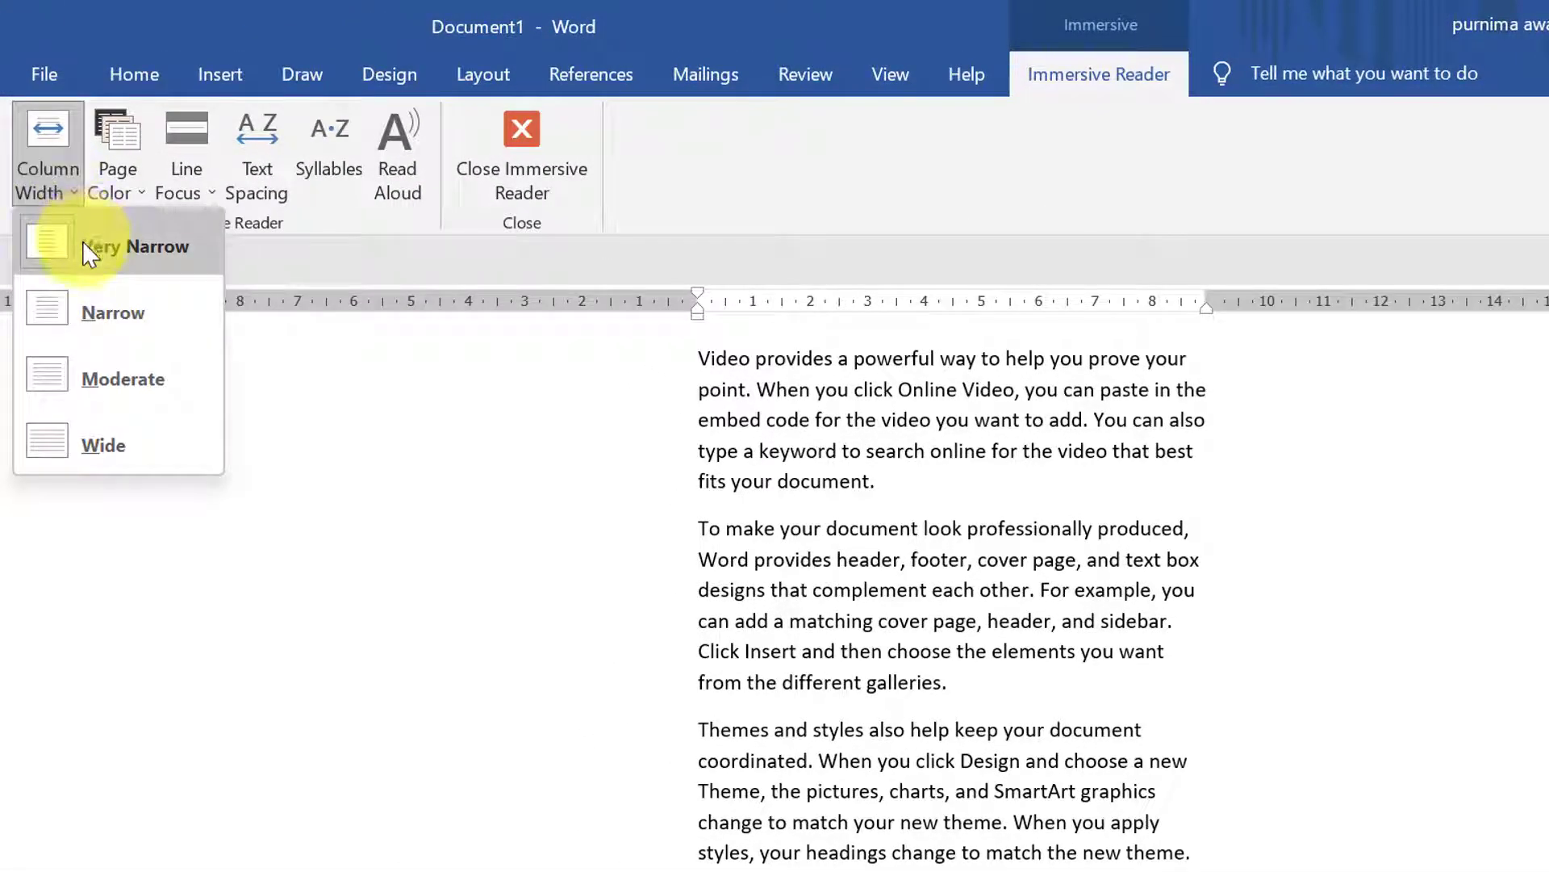
click(94, 310)
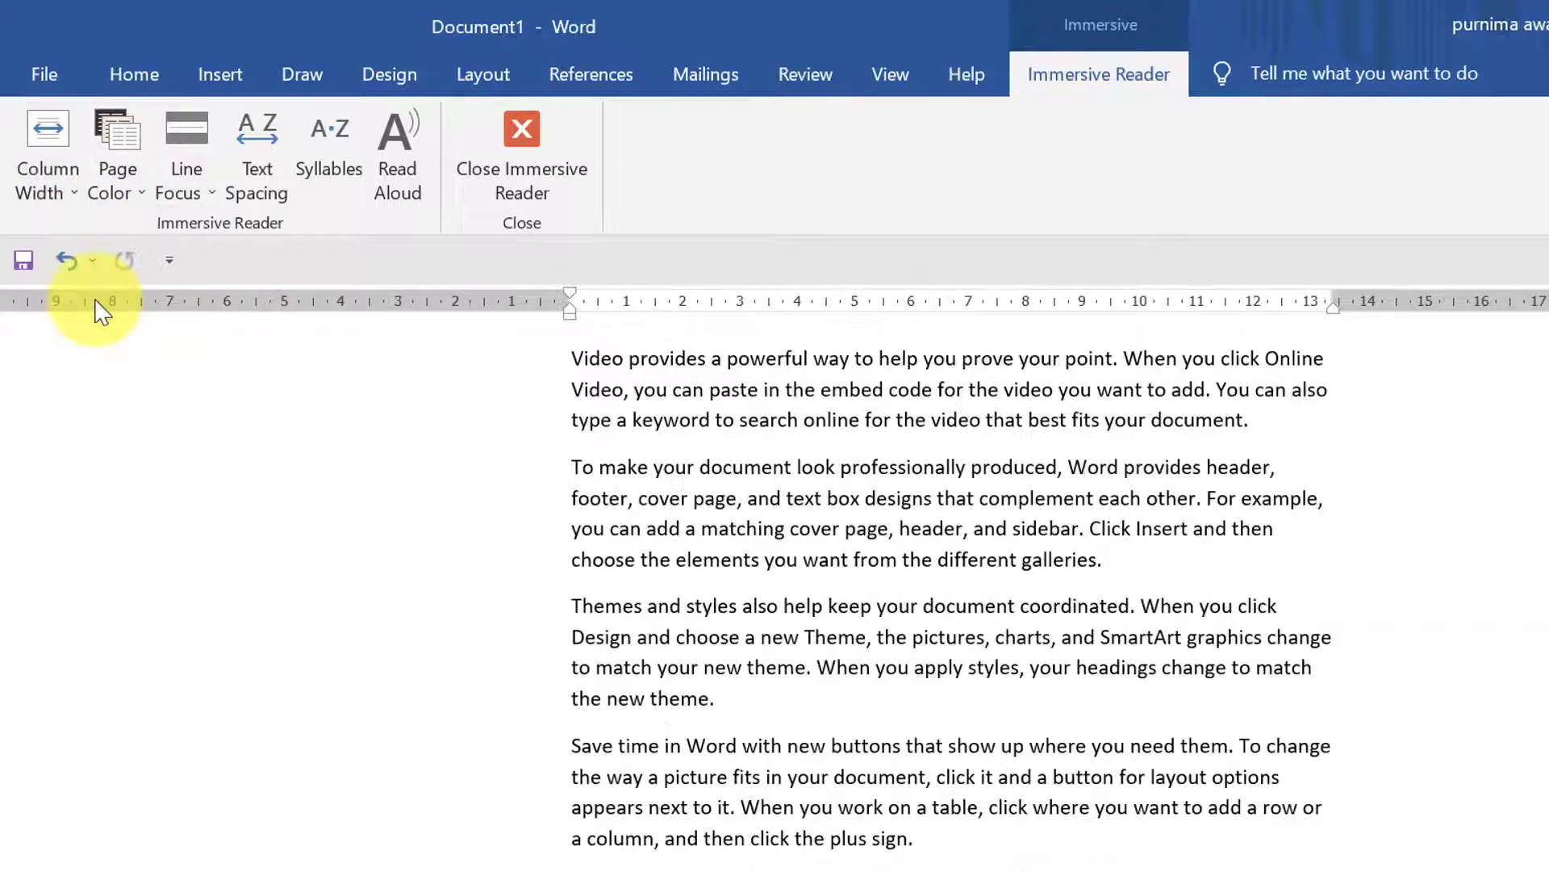
click(73, 198)
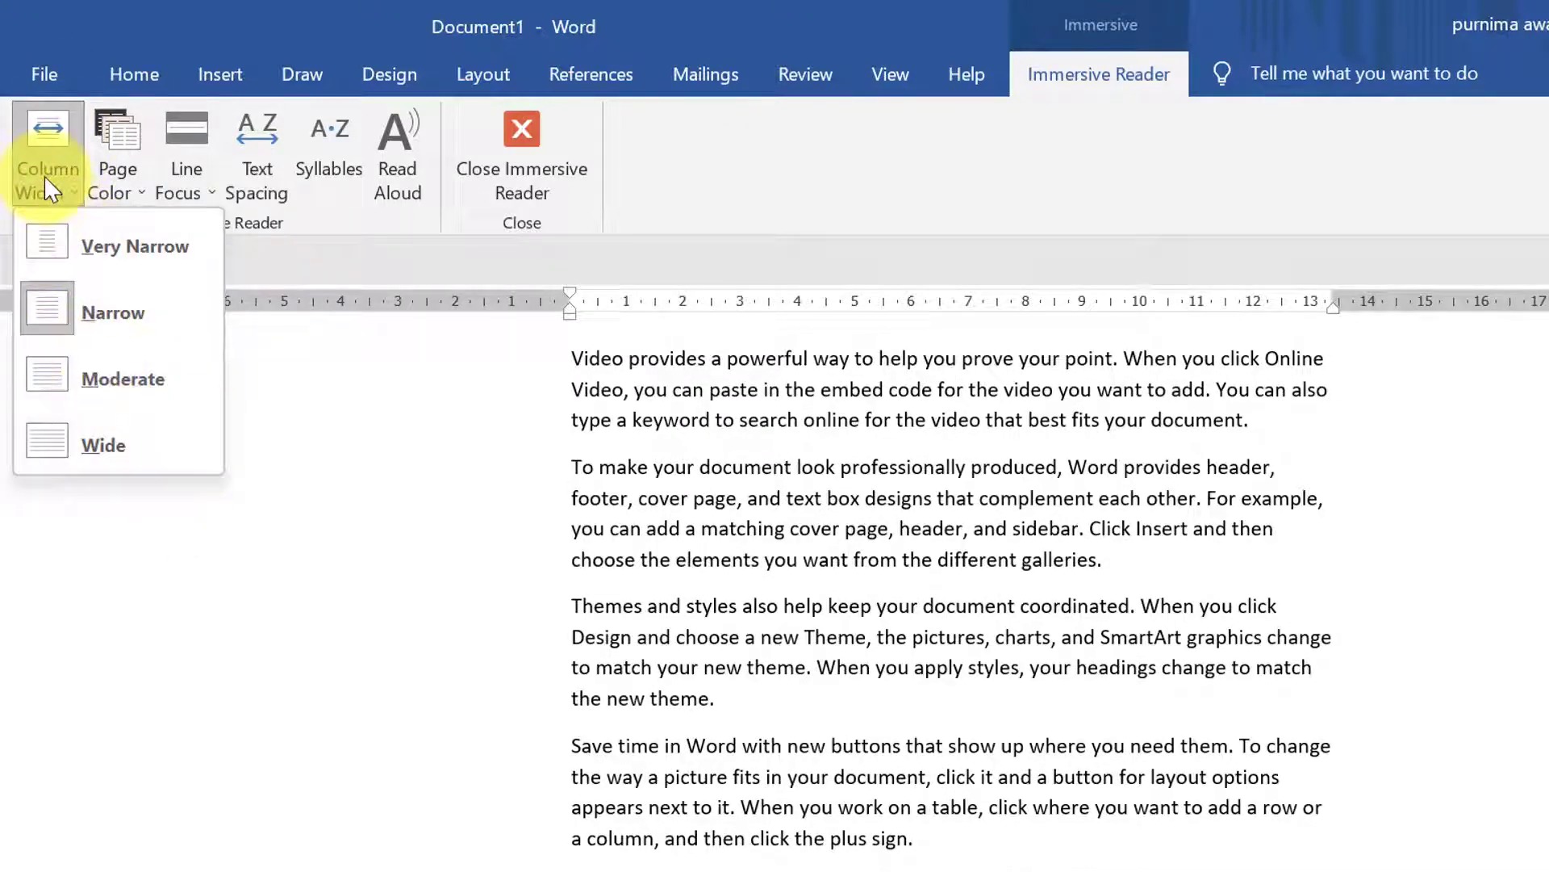
click(44, 176)
click(44, 178)
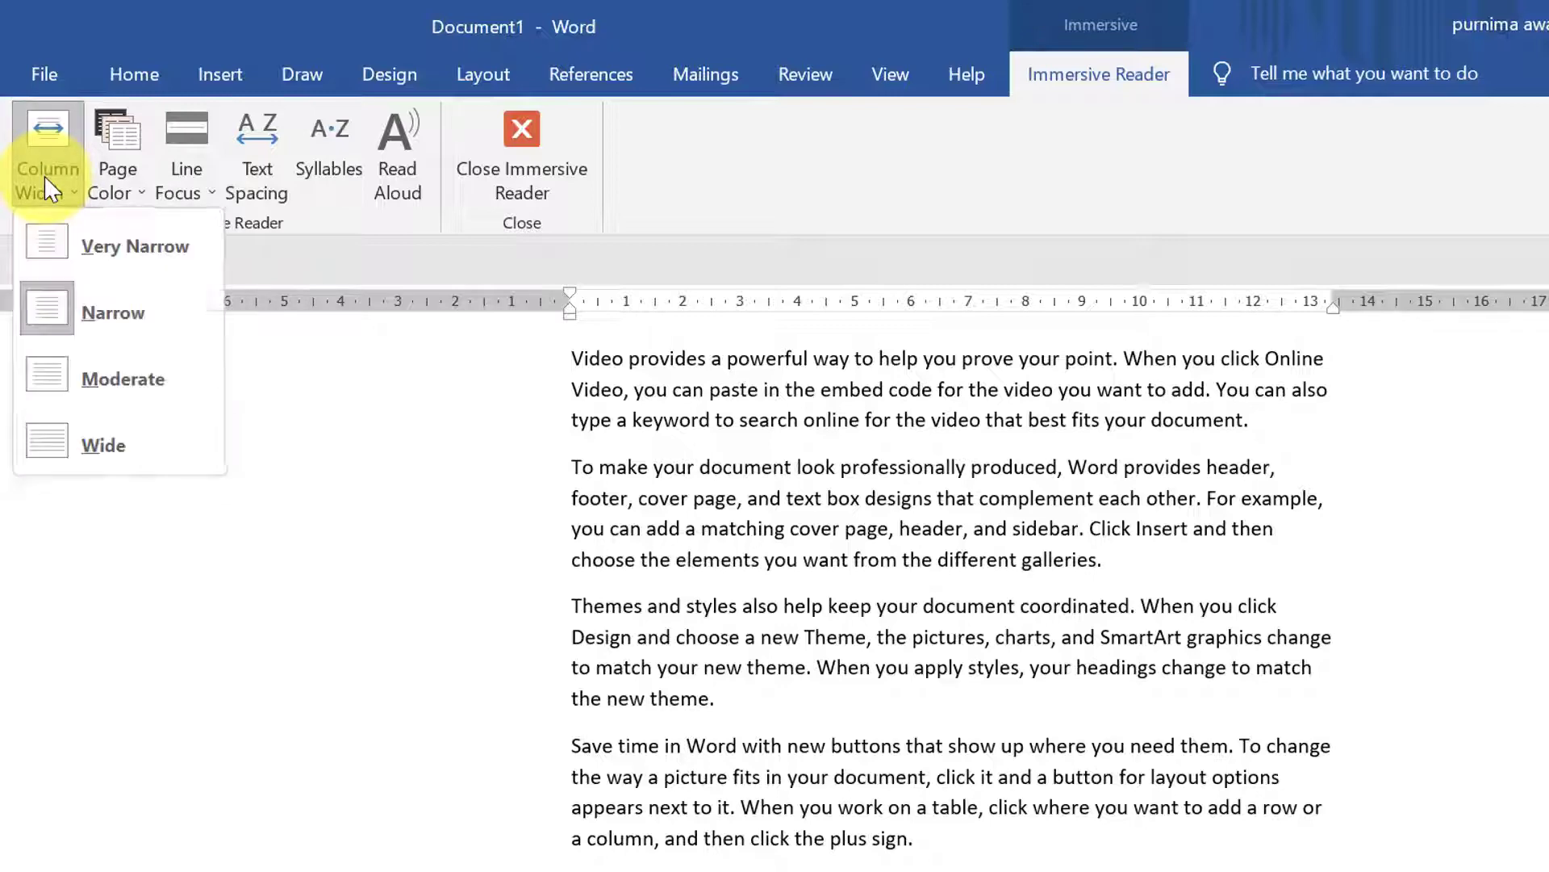
click(75, 251)
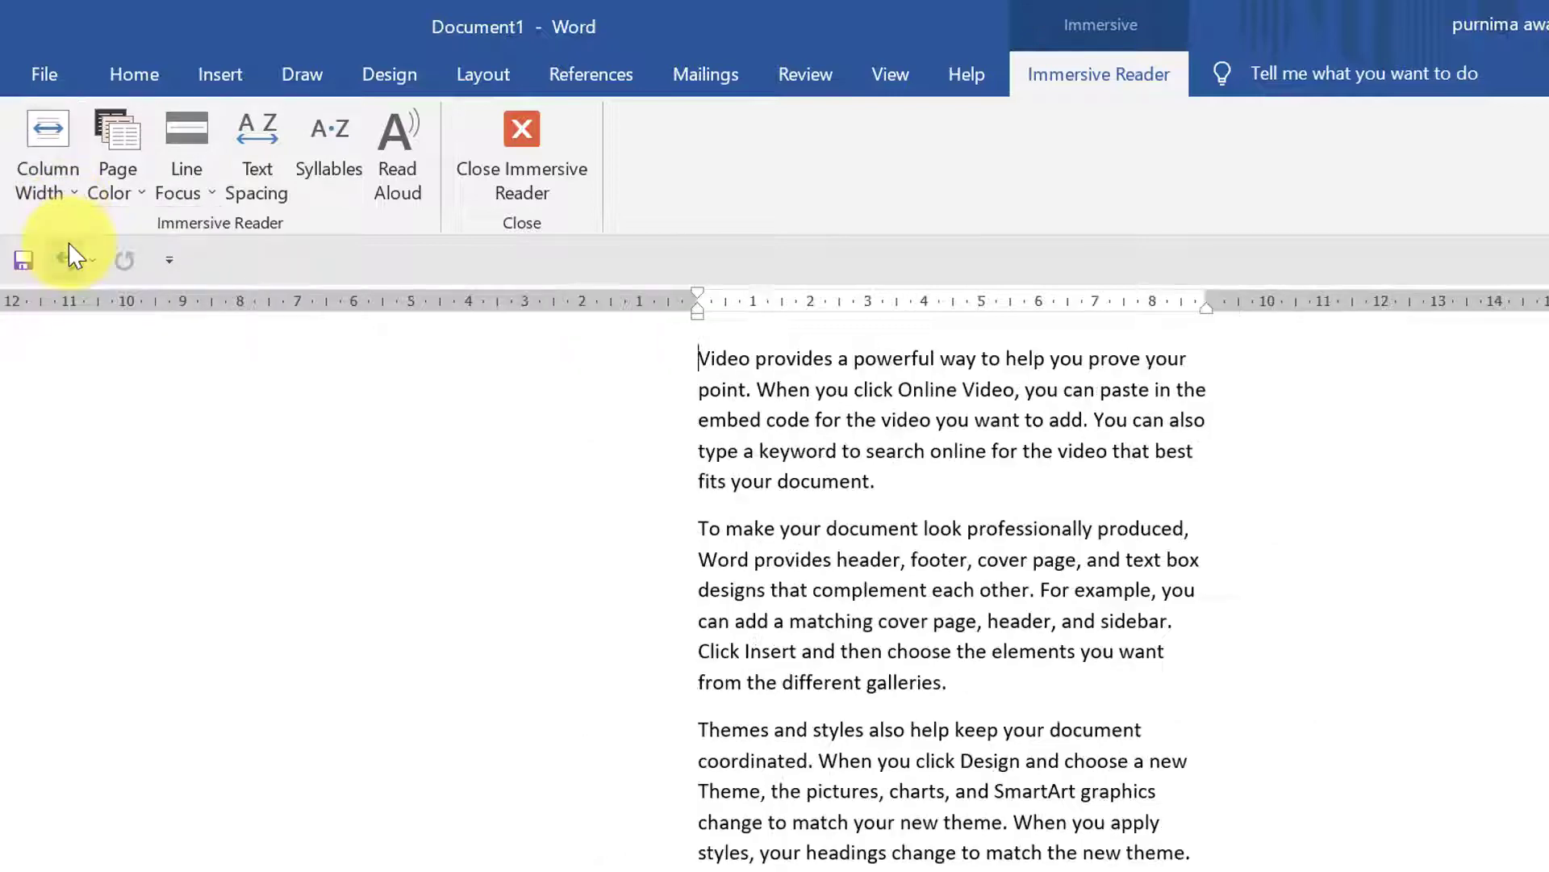
- Try Sepia and Inverse page colours, then set the page colour back to None
click(95, 194)
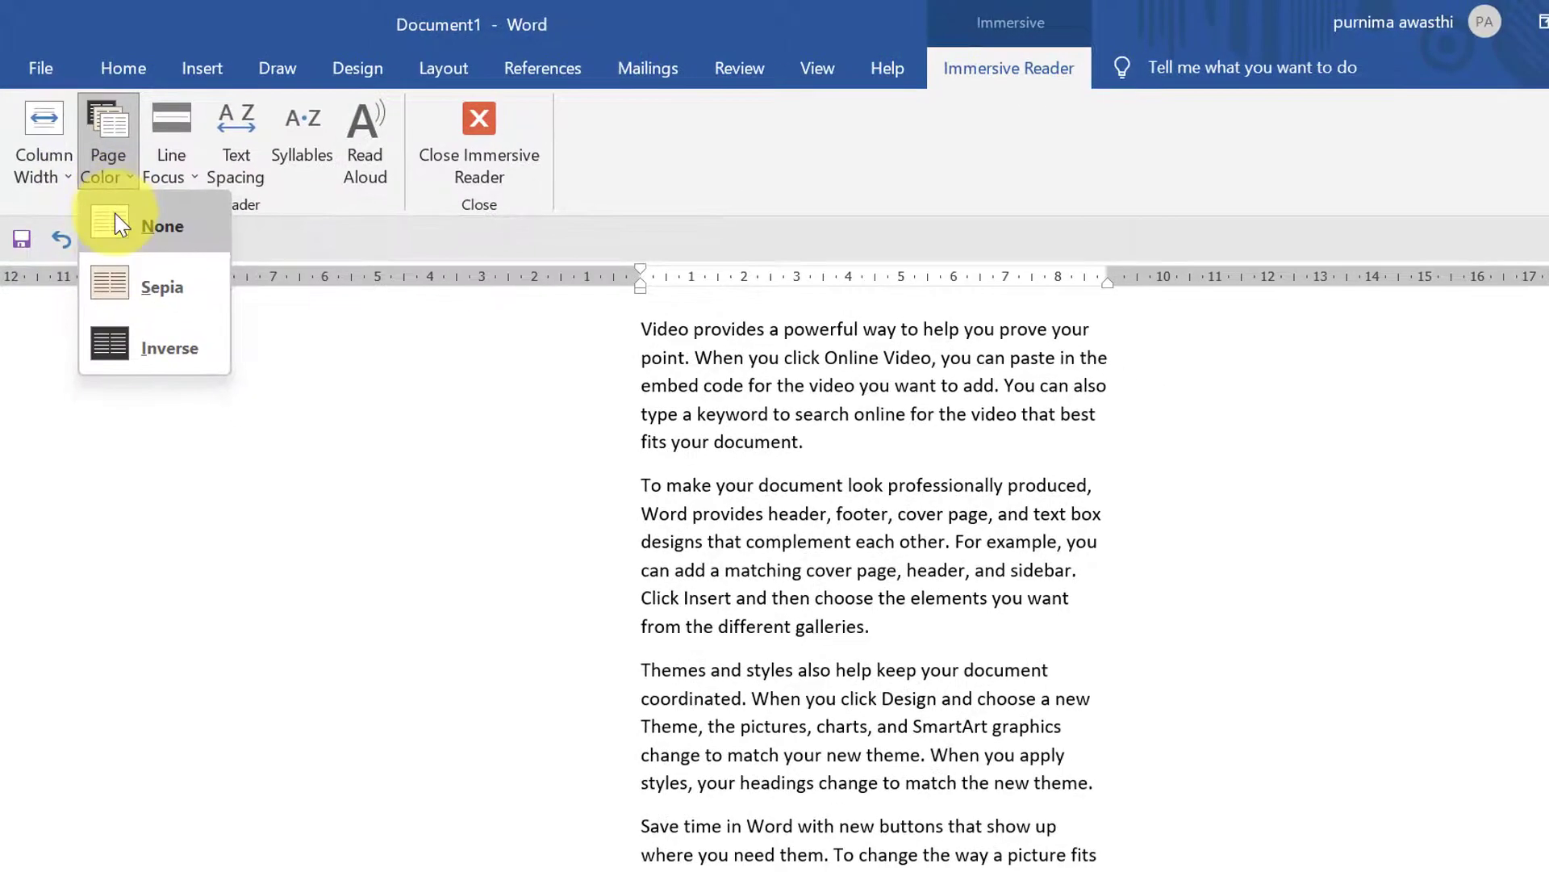
click(119, 276)
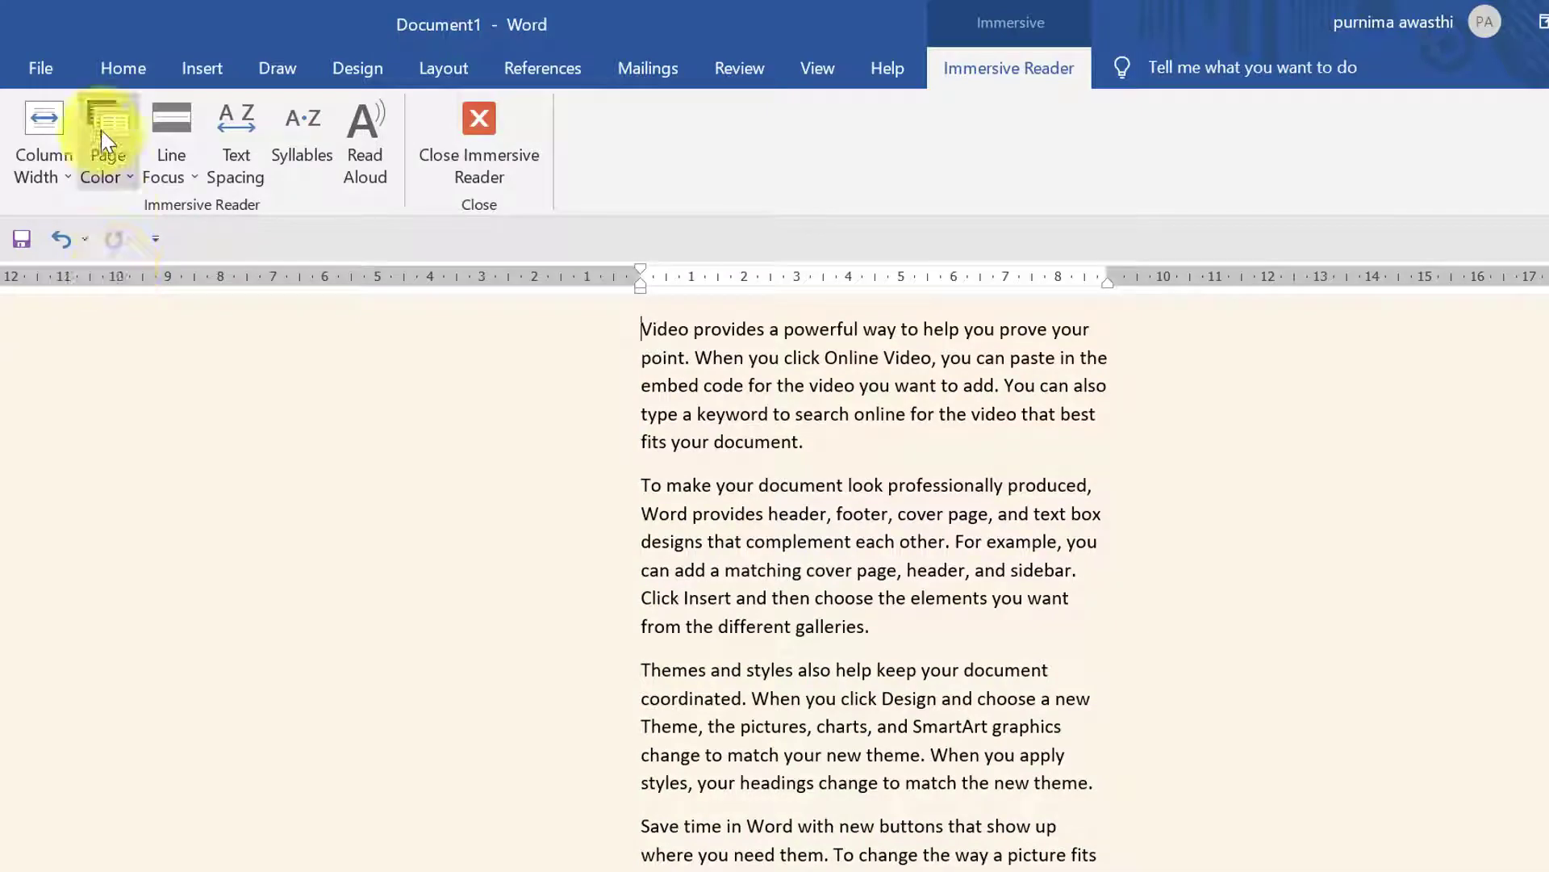
click(107, 171)
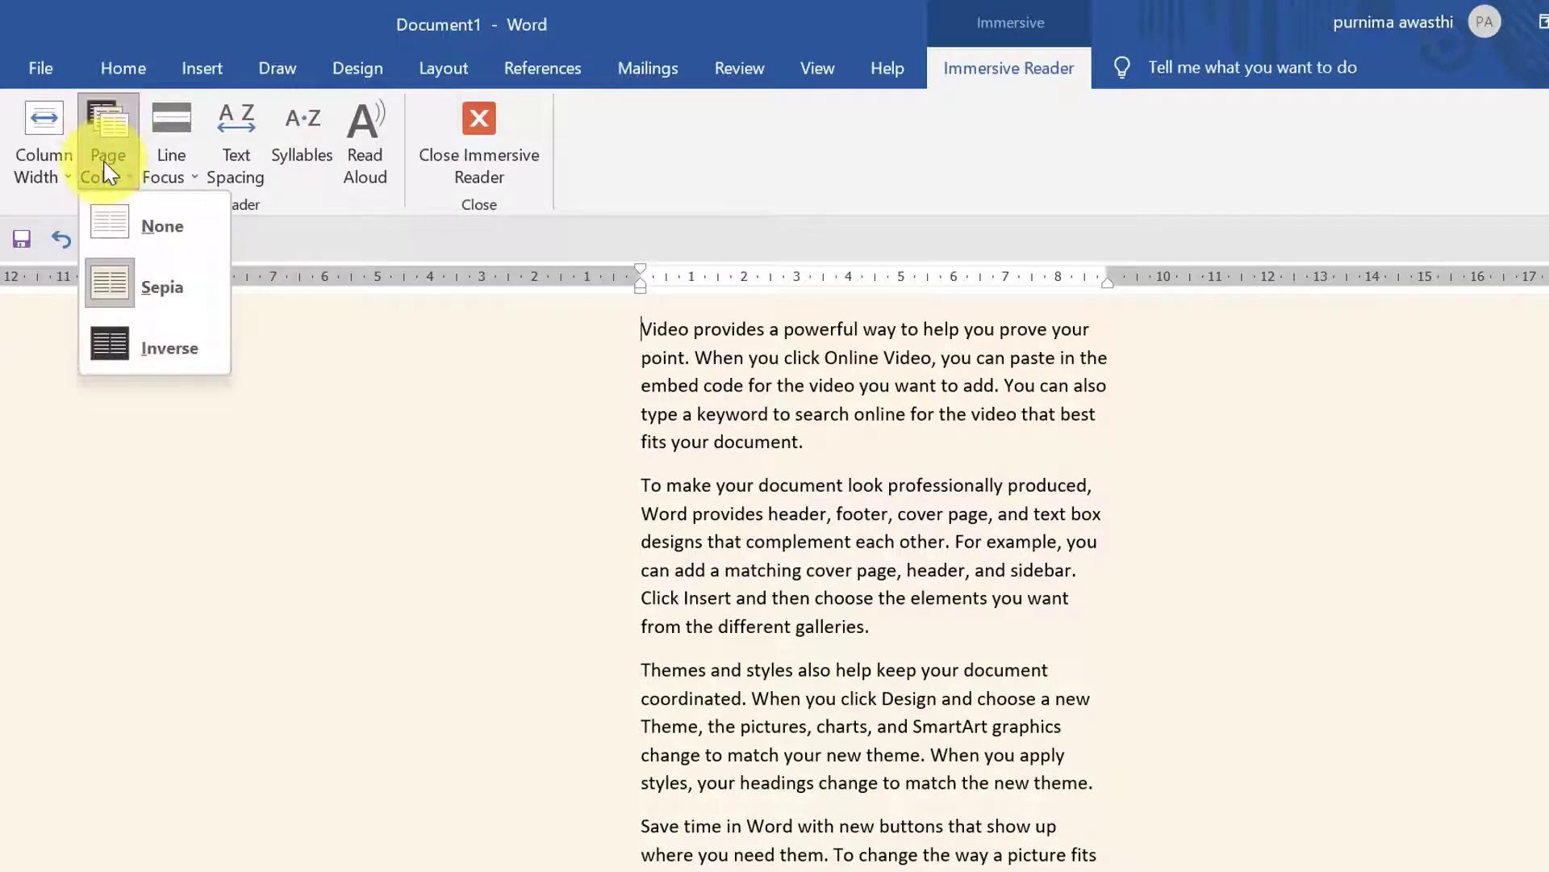
click(166, 347)
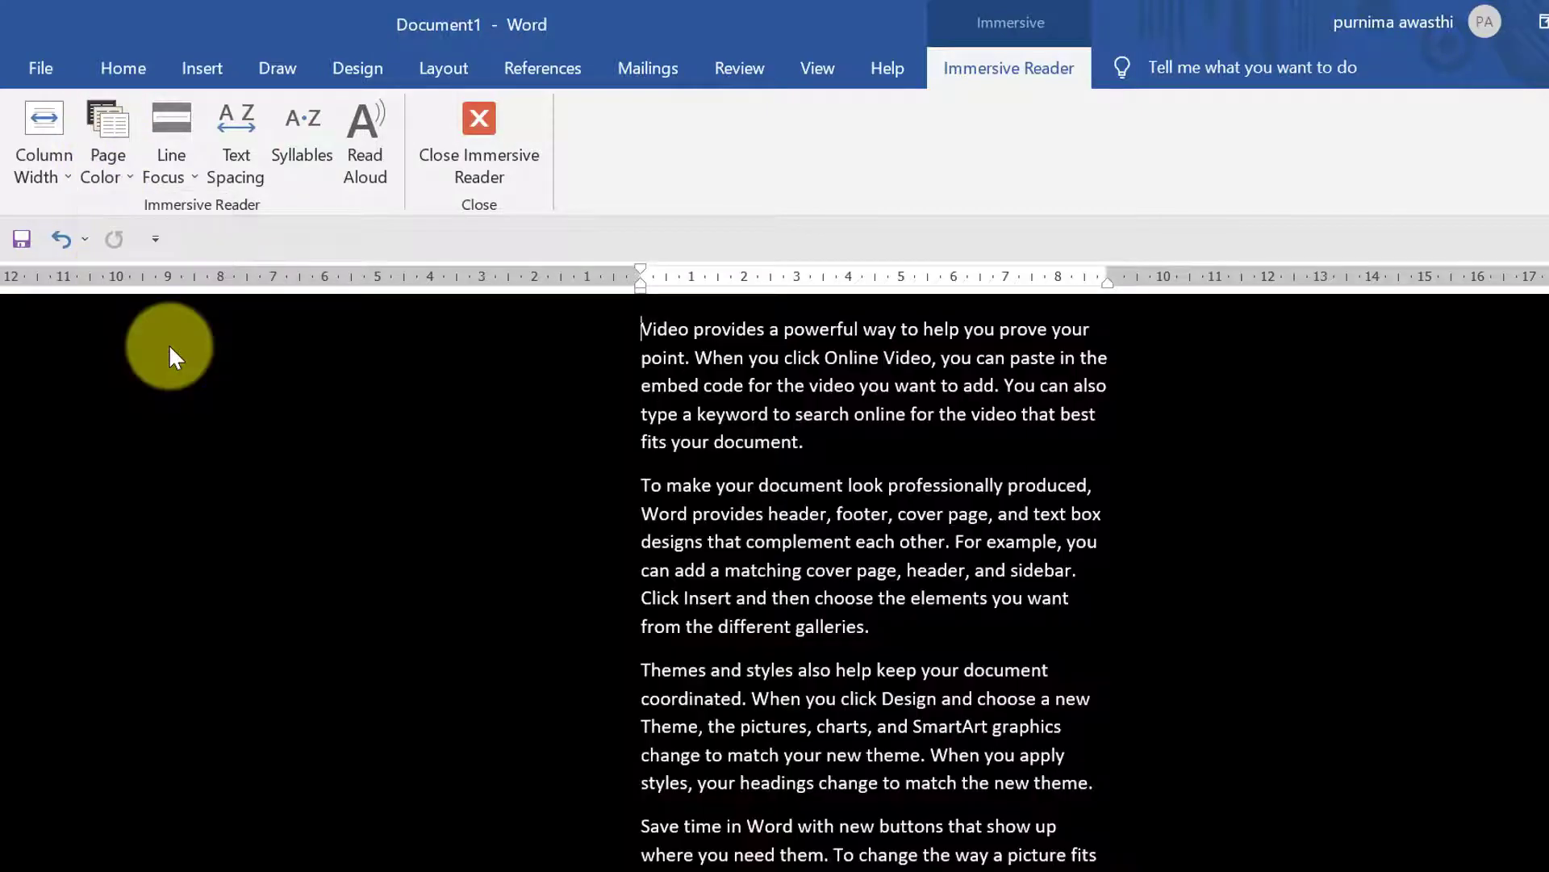
click(117, 175)
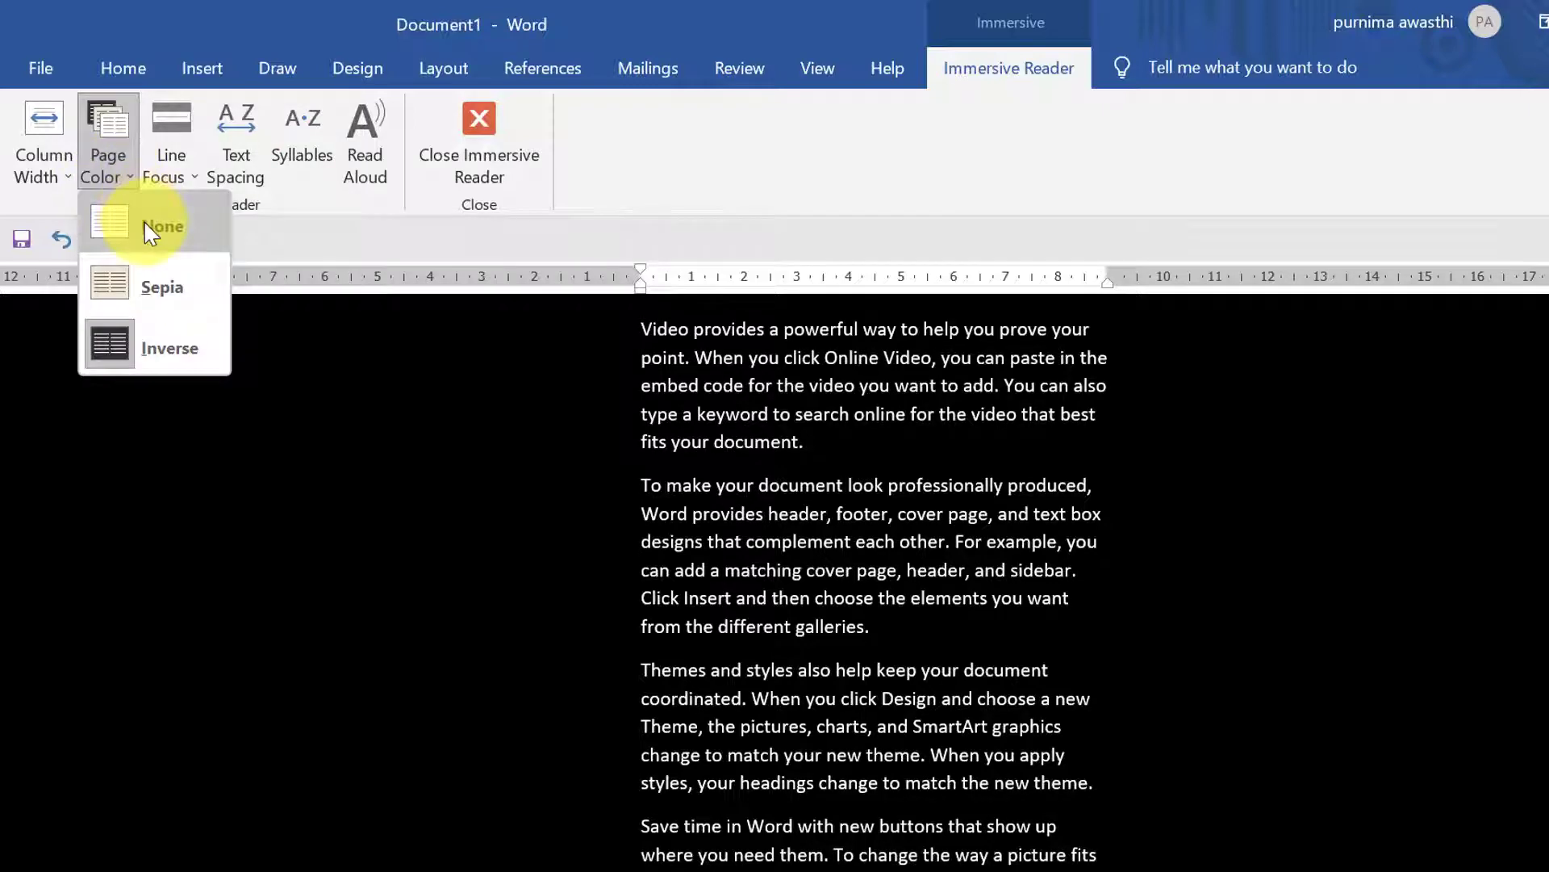
click(151, 230)
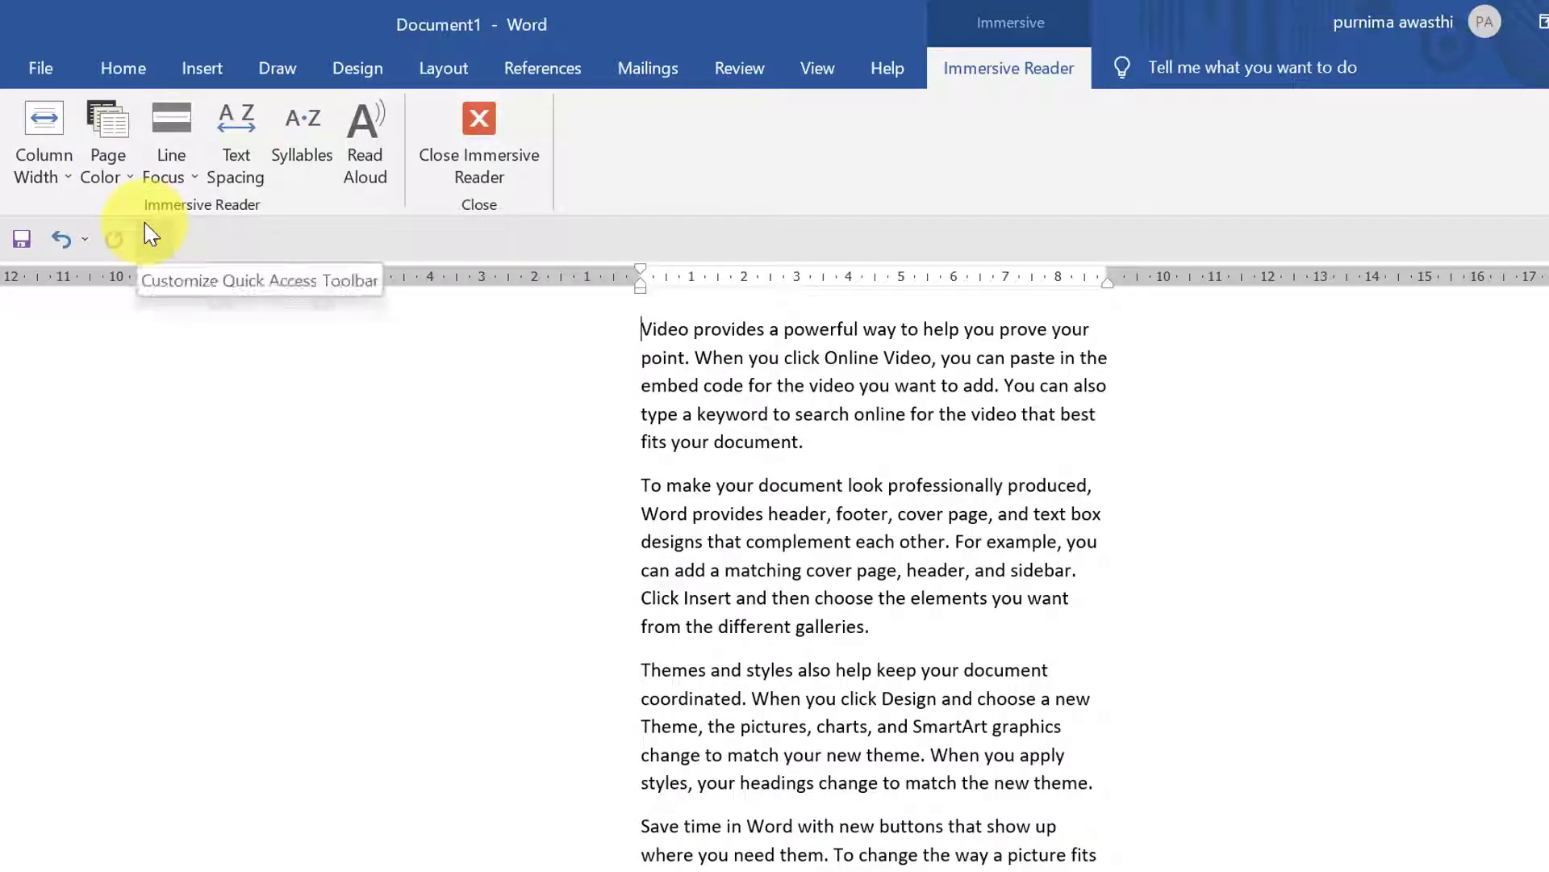
click(178, 173)
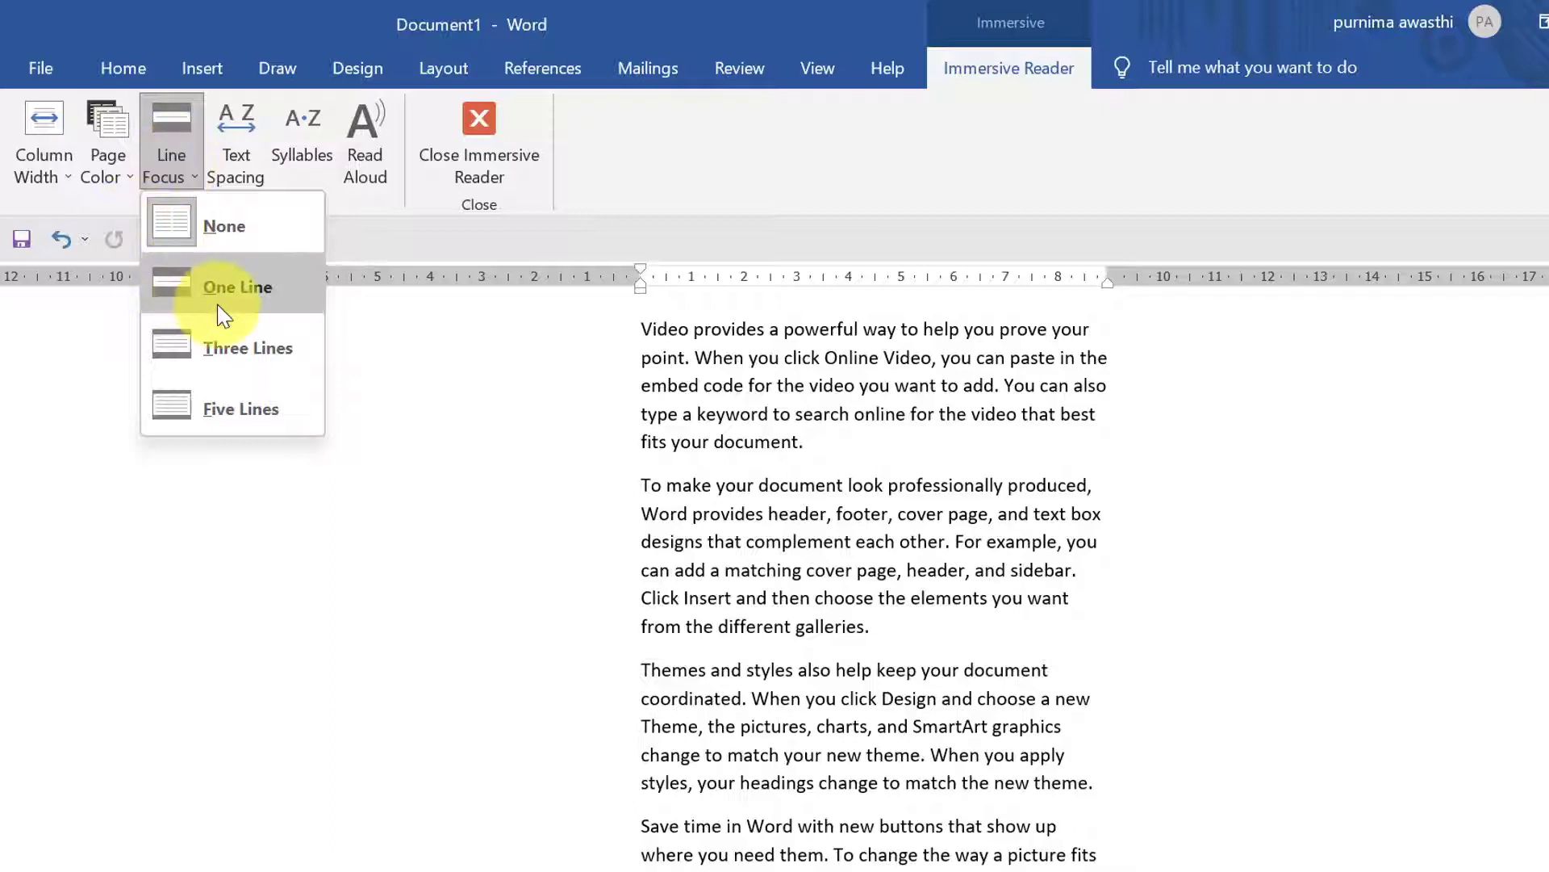
click(173, 288)
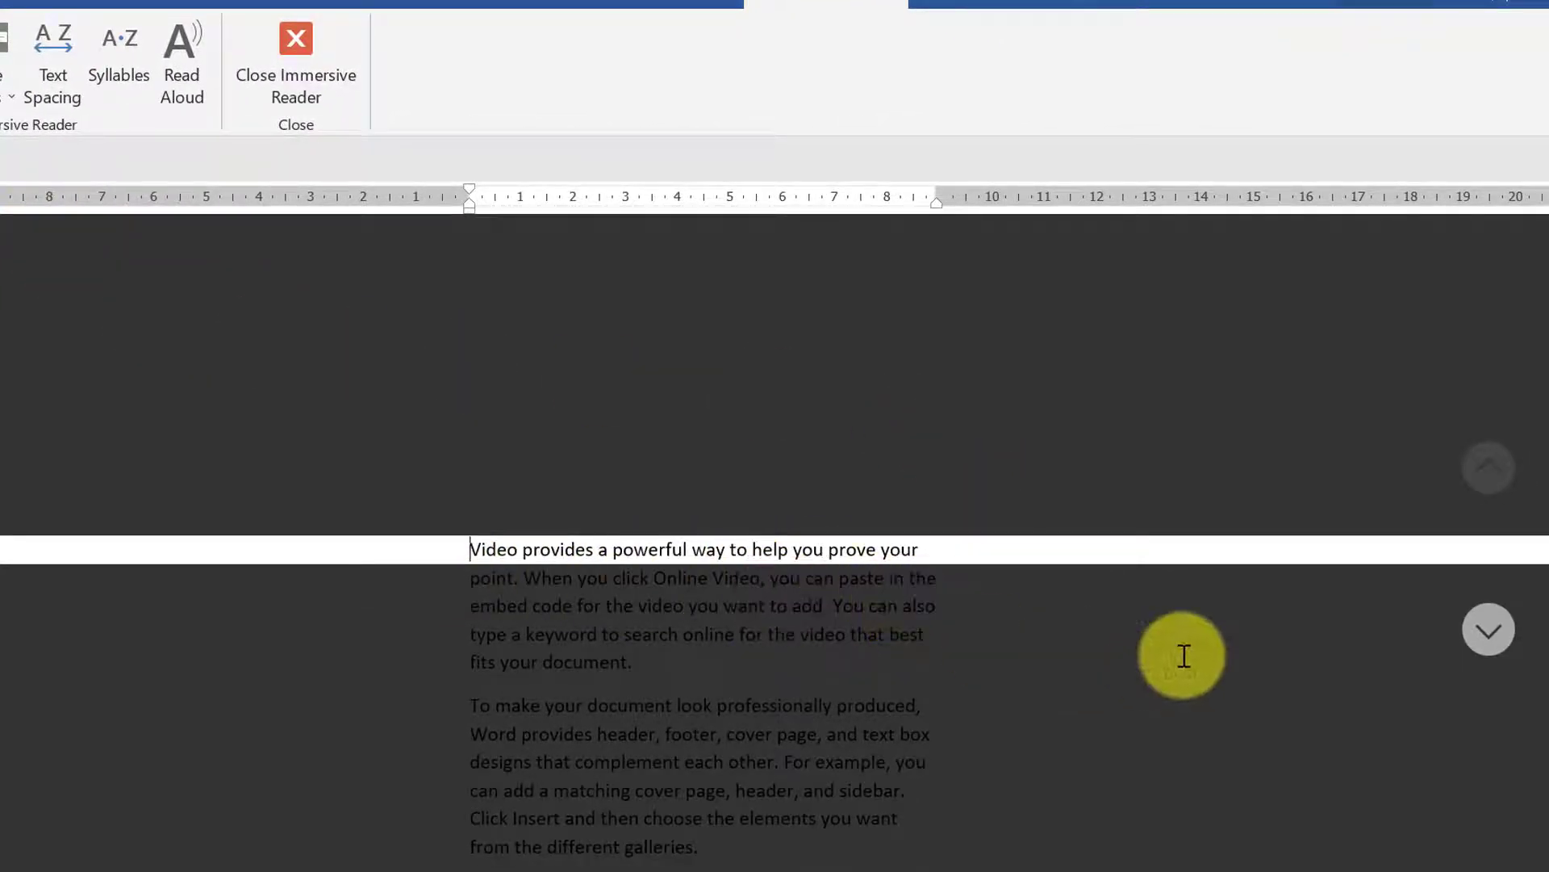
click(1497, 634)
click(1497, 634)
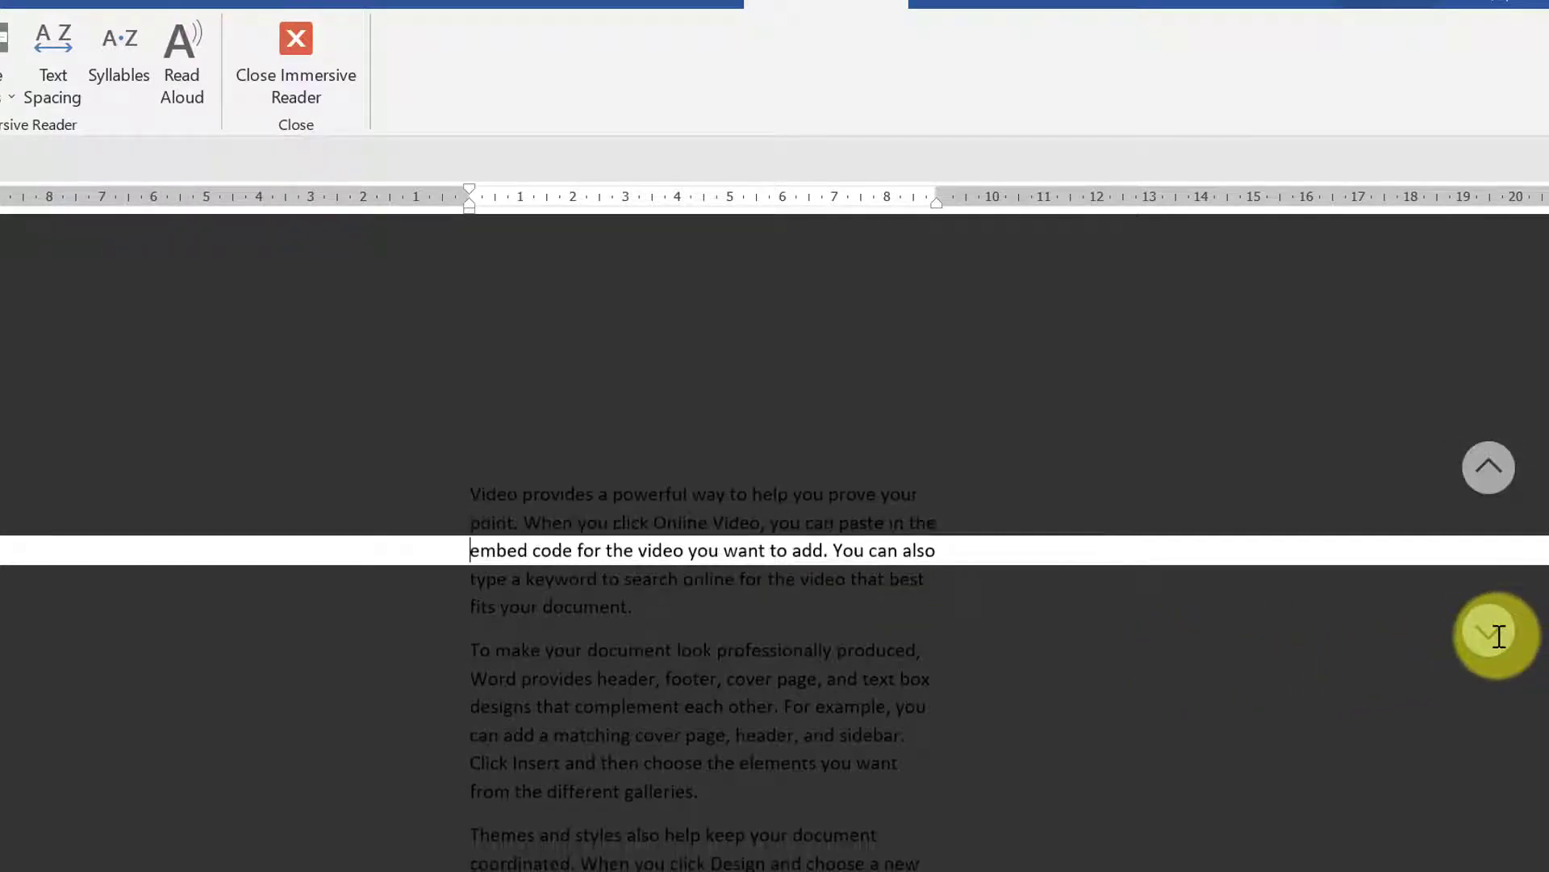
click(1497, 635)
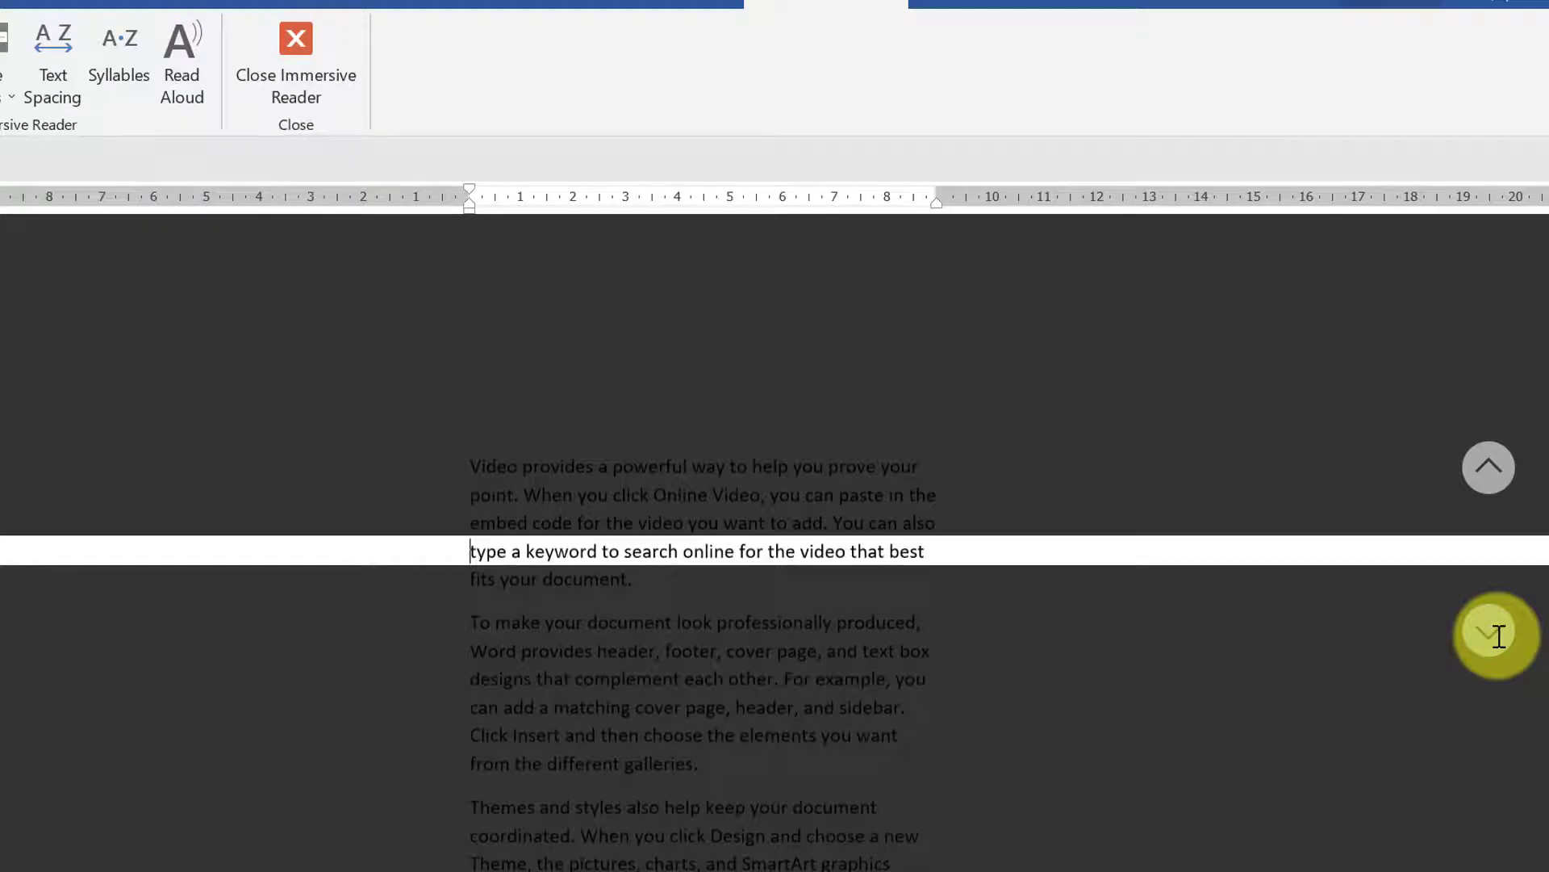
click(1497, 635)
click(1497, 634)
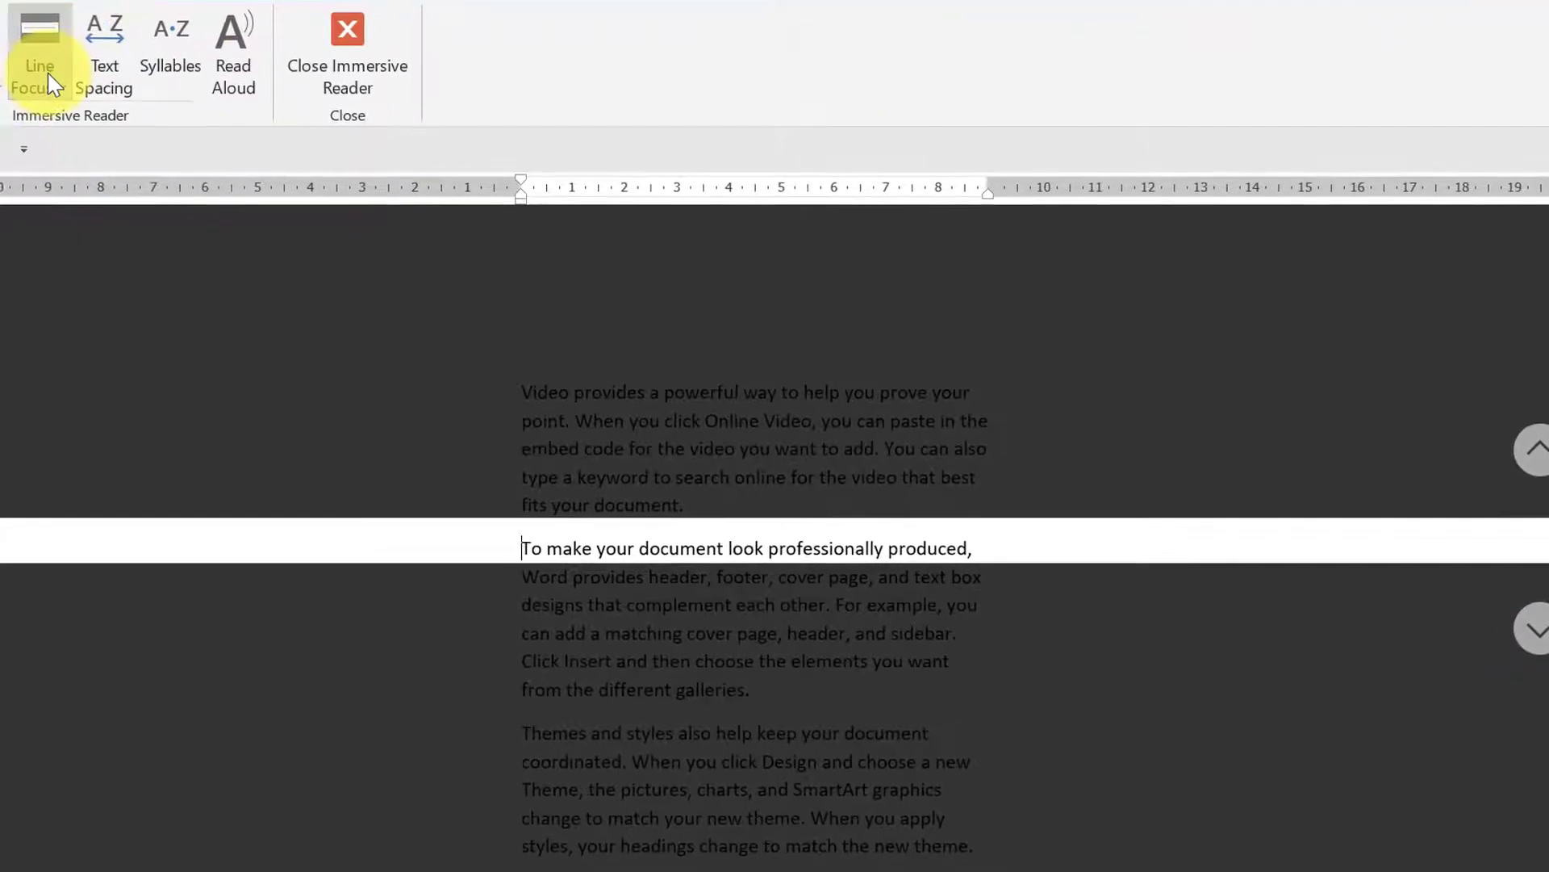
click(45, 71)
click(161, 256)
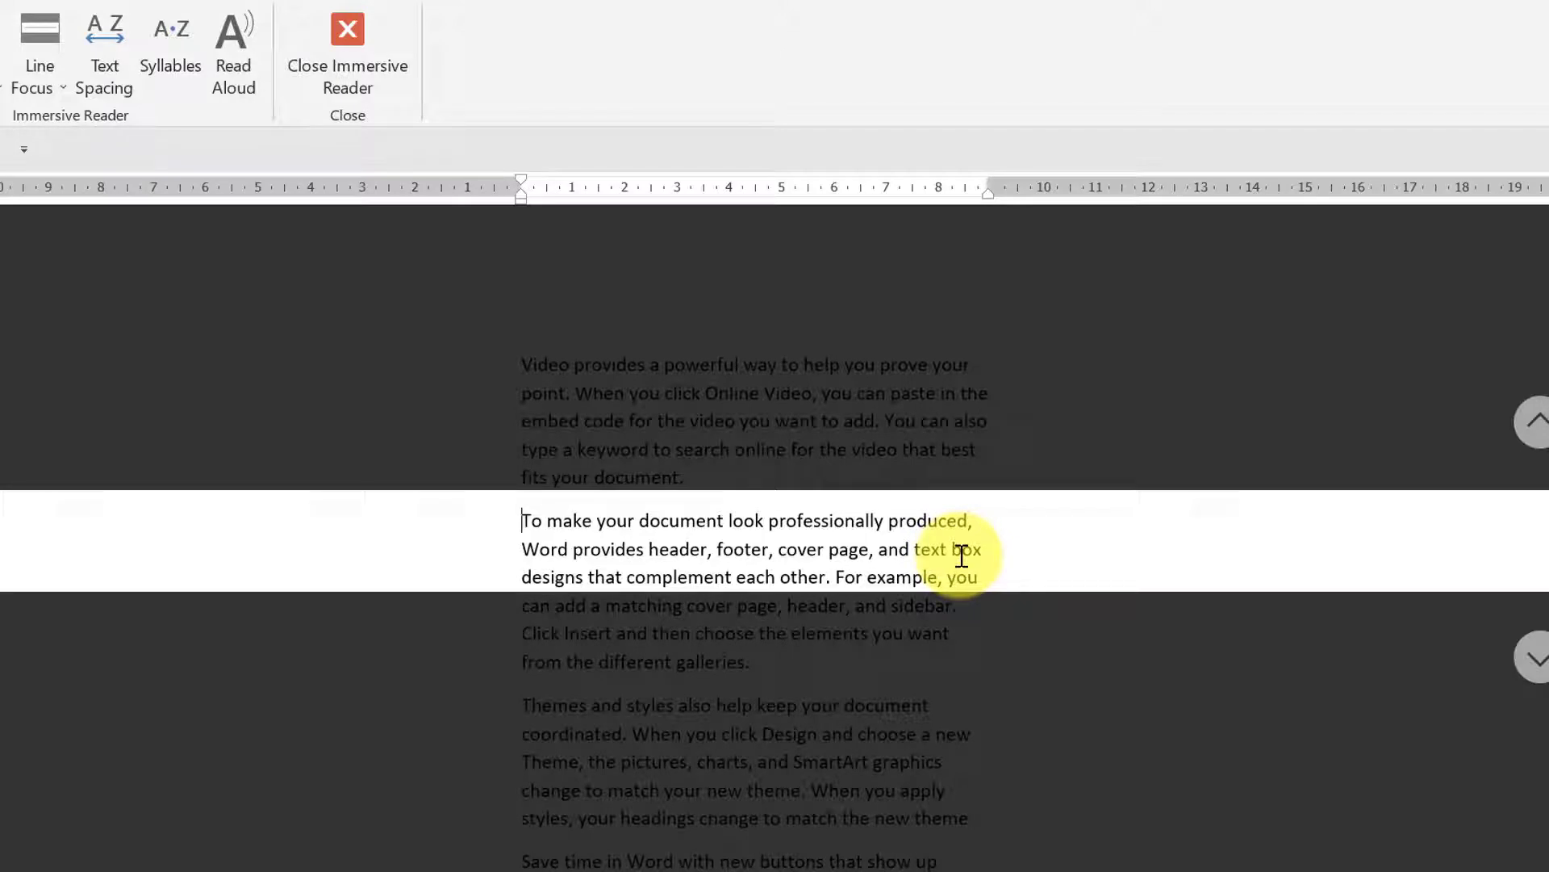
click(1536, 657)
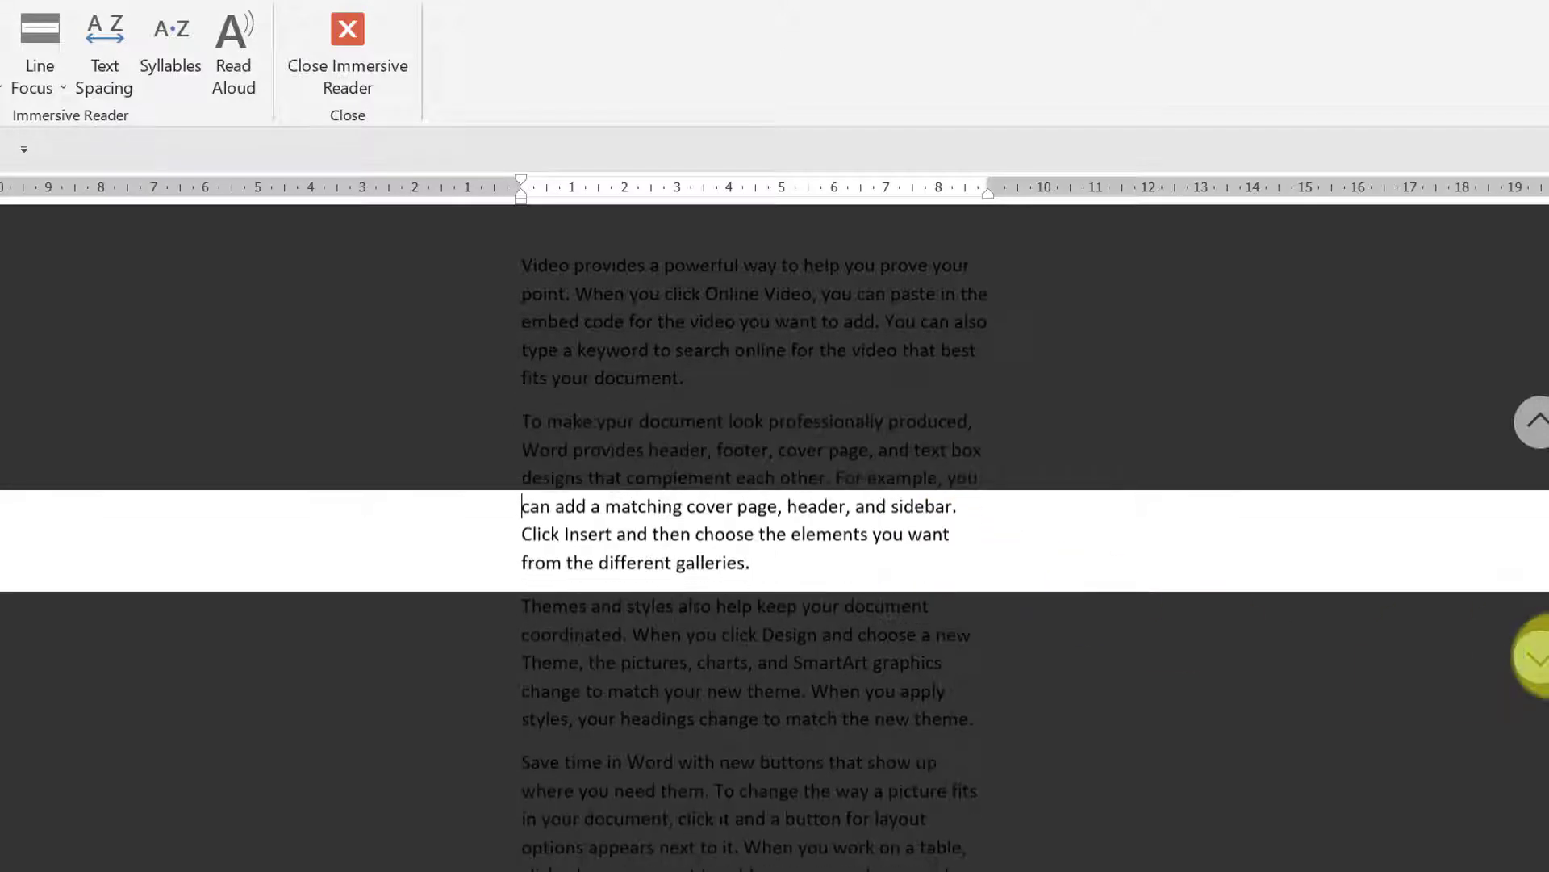
click(1536, 657)
click(1536, 657)
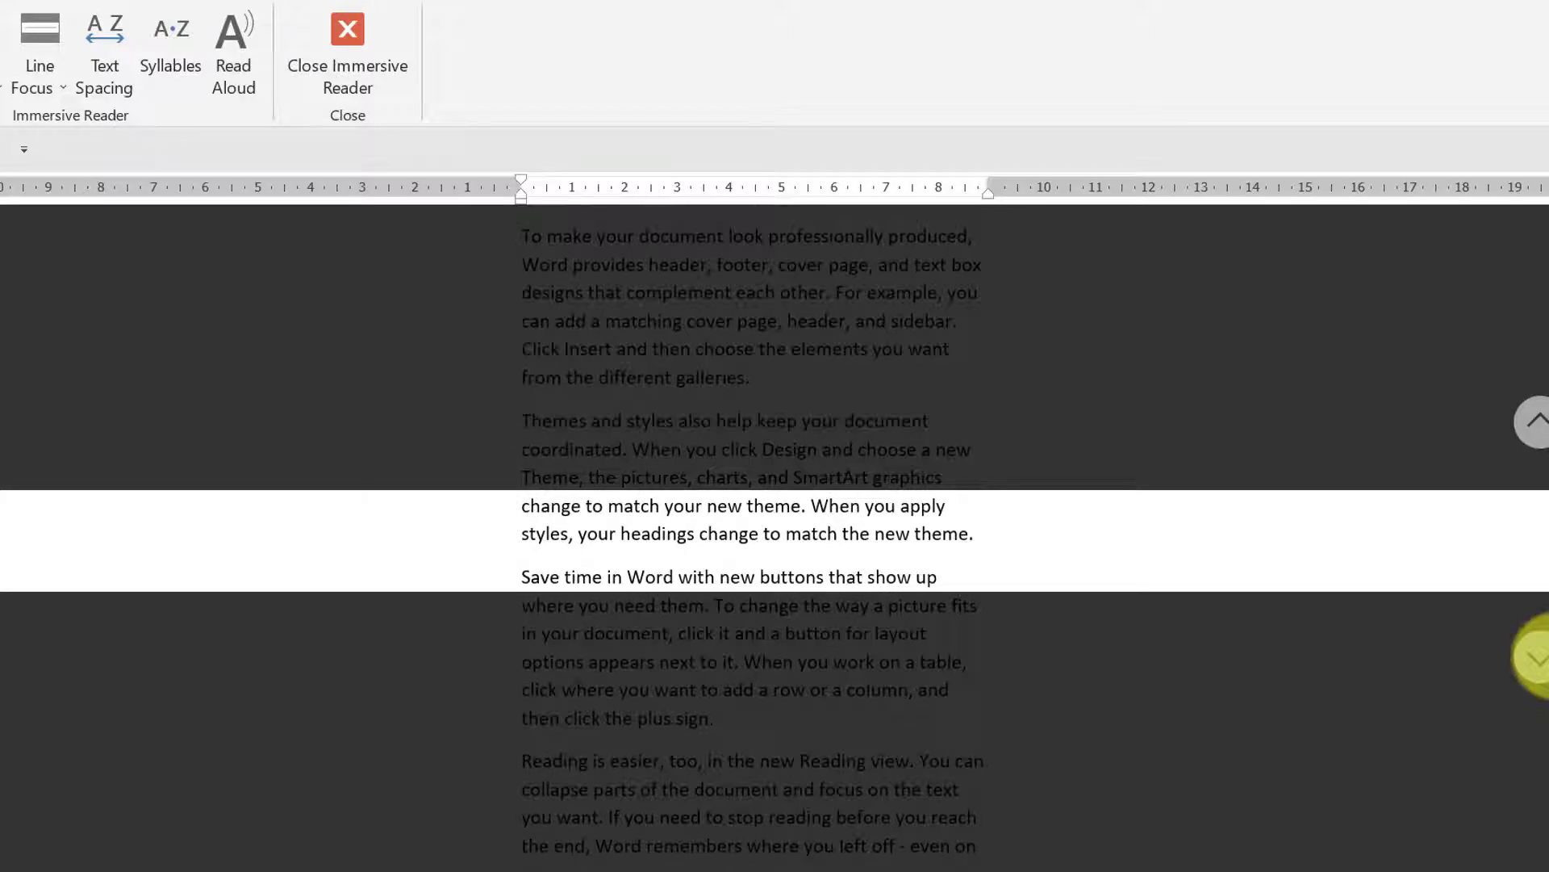
click(1536, 658)
click(21, 79)
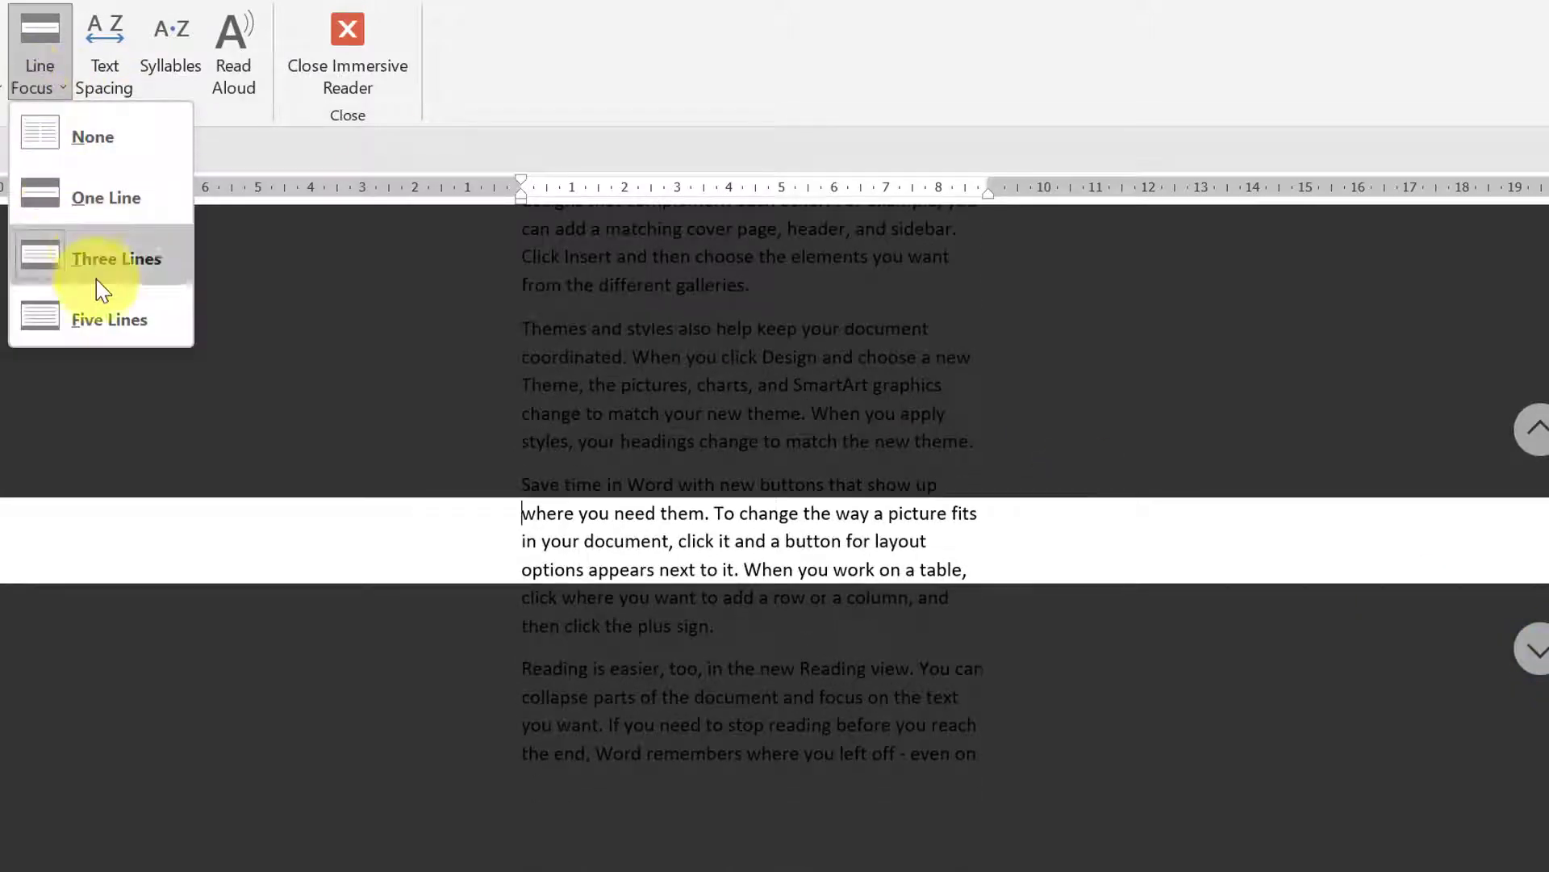
click(104, 320)
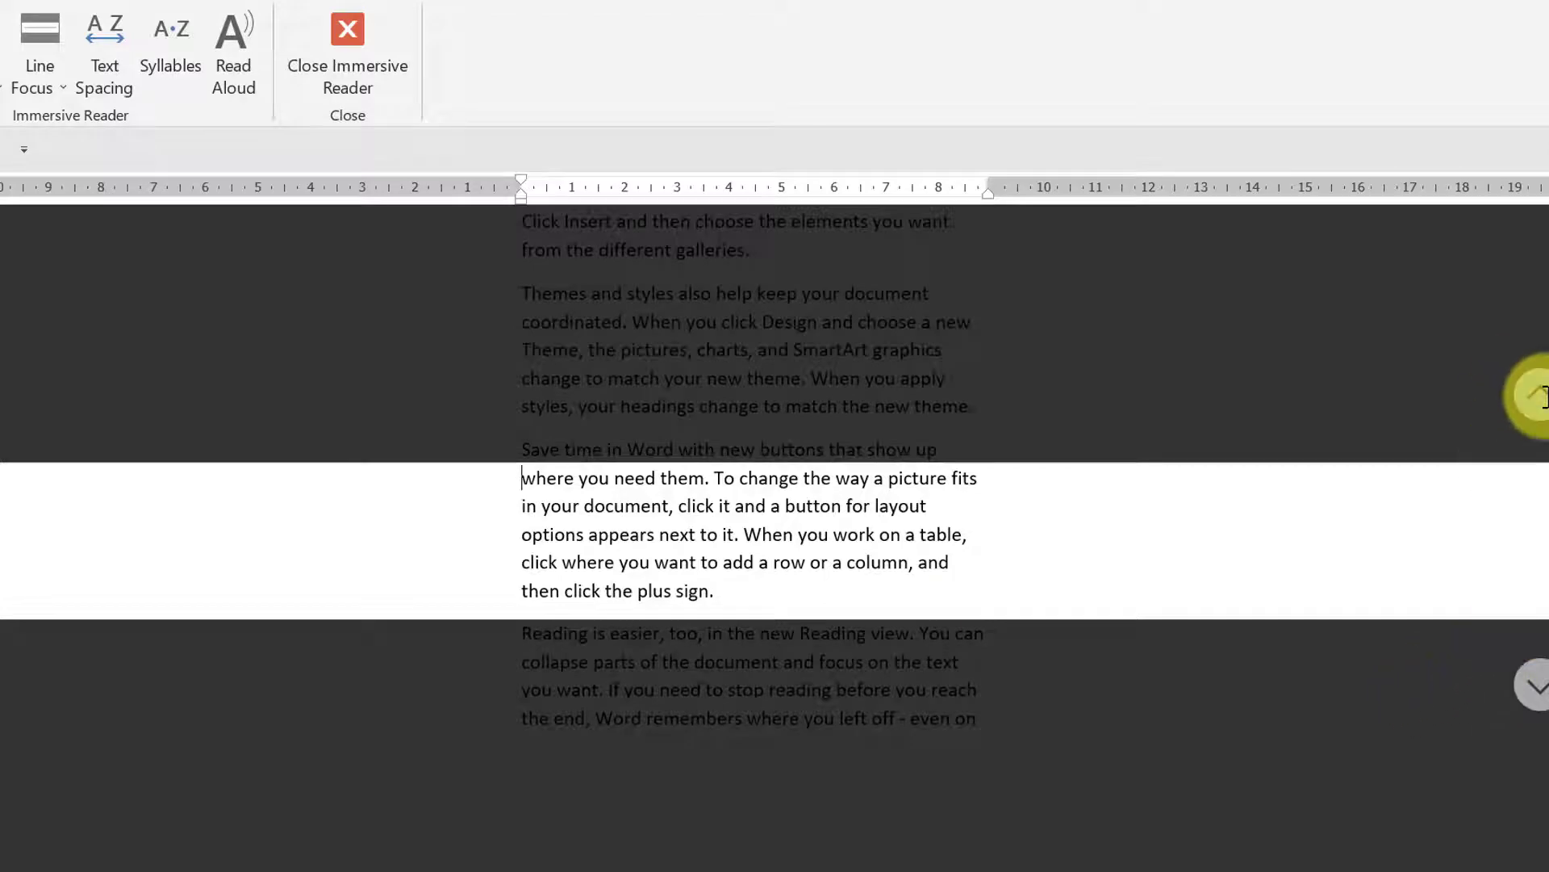
click(1535, 394)
click(1536, 394)
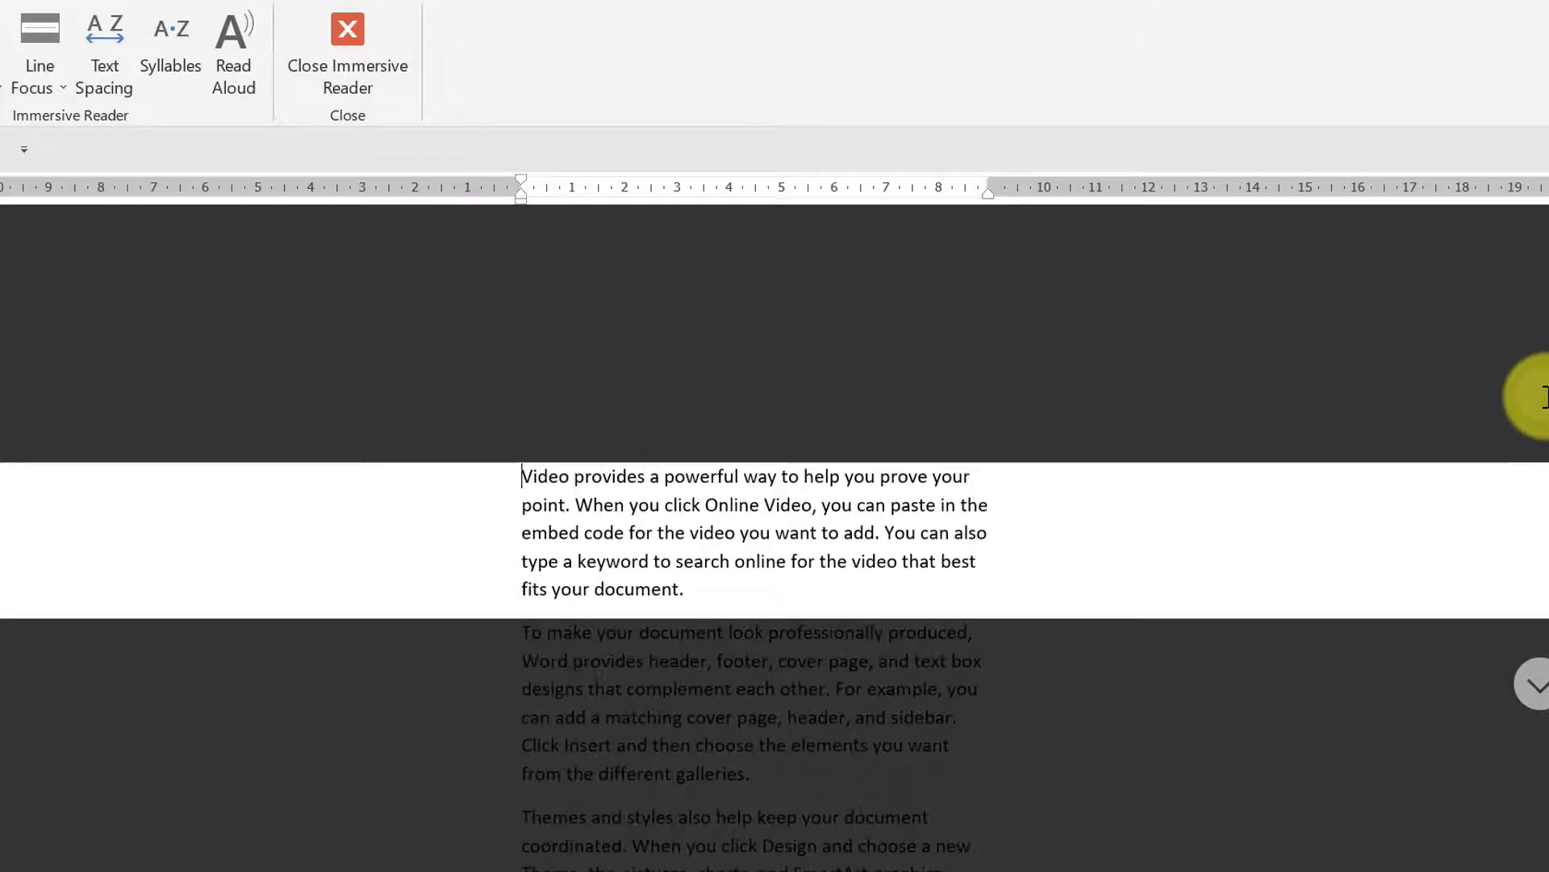
click(19, 90)
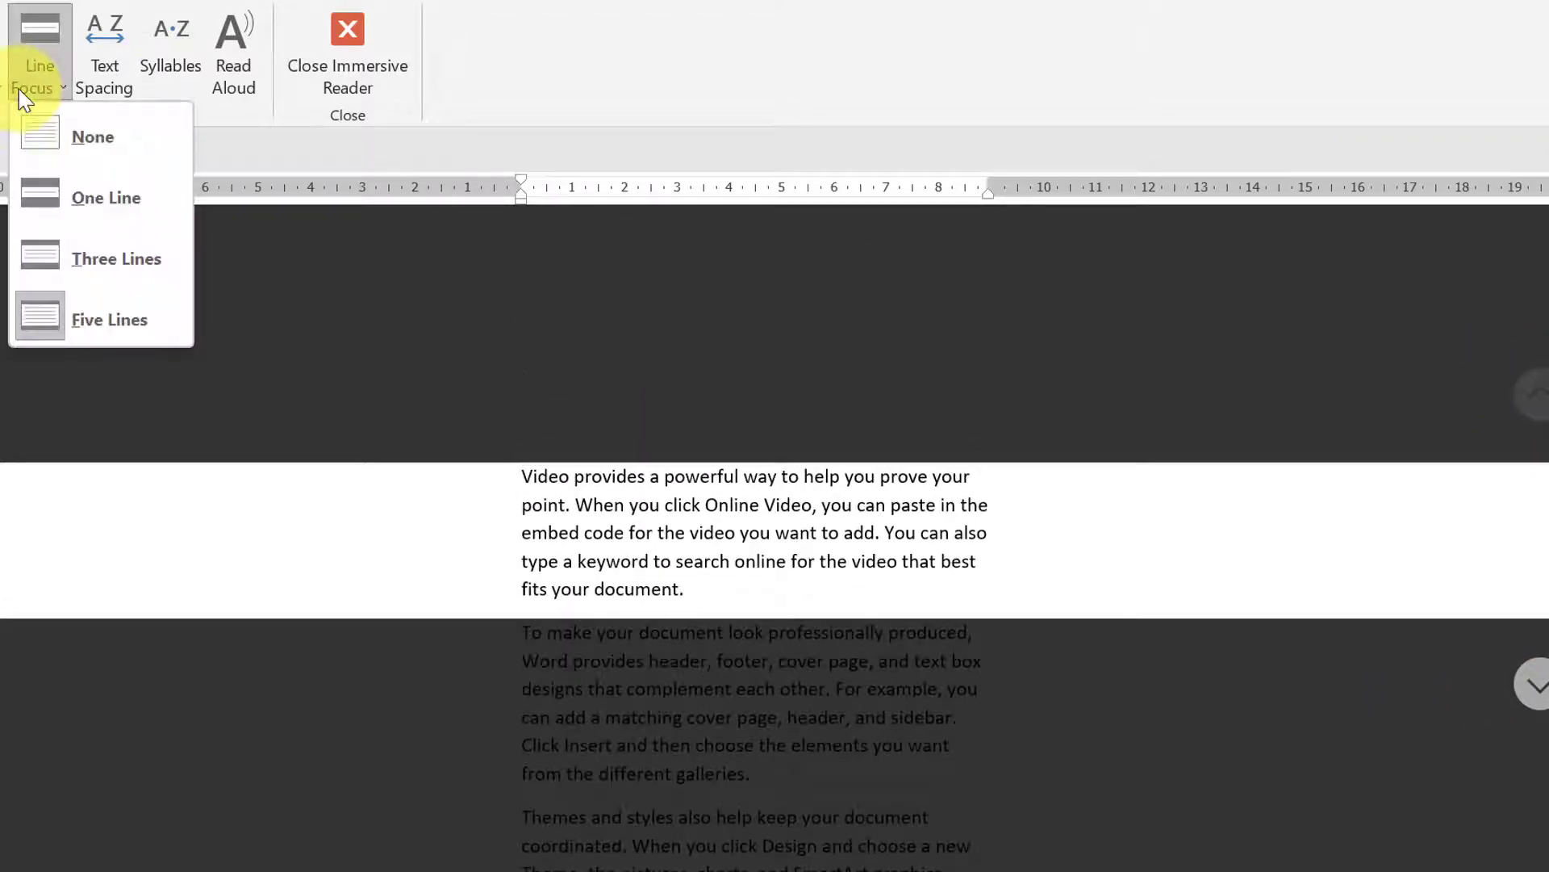
click(53, 132)
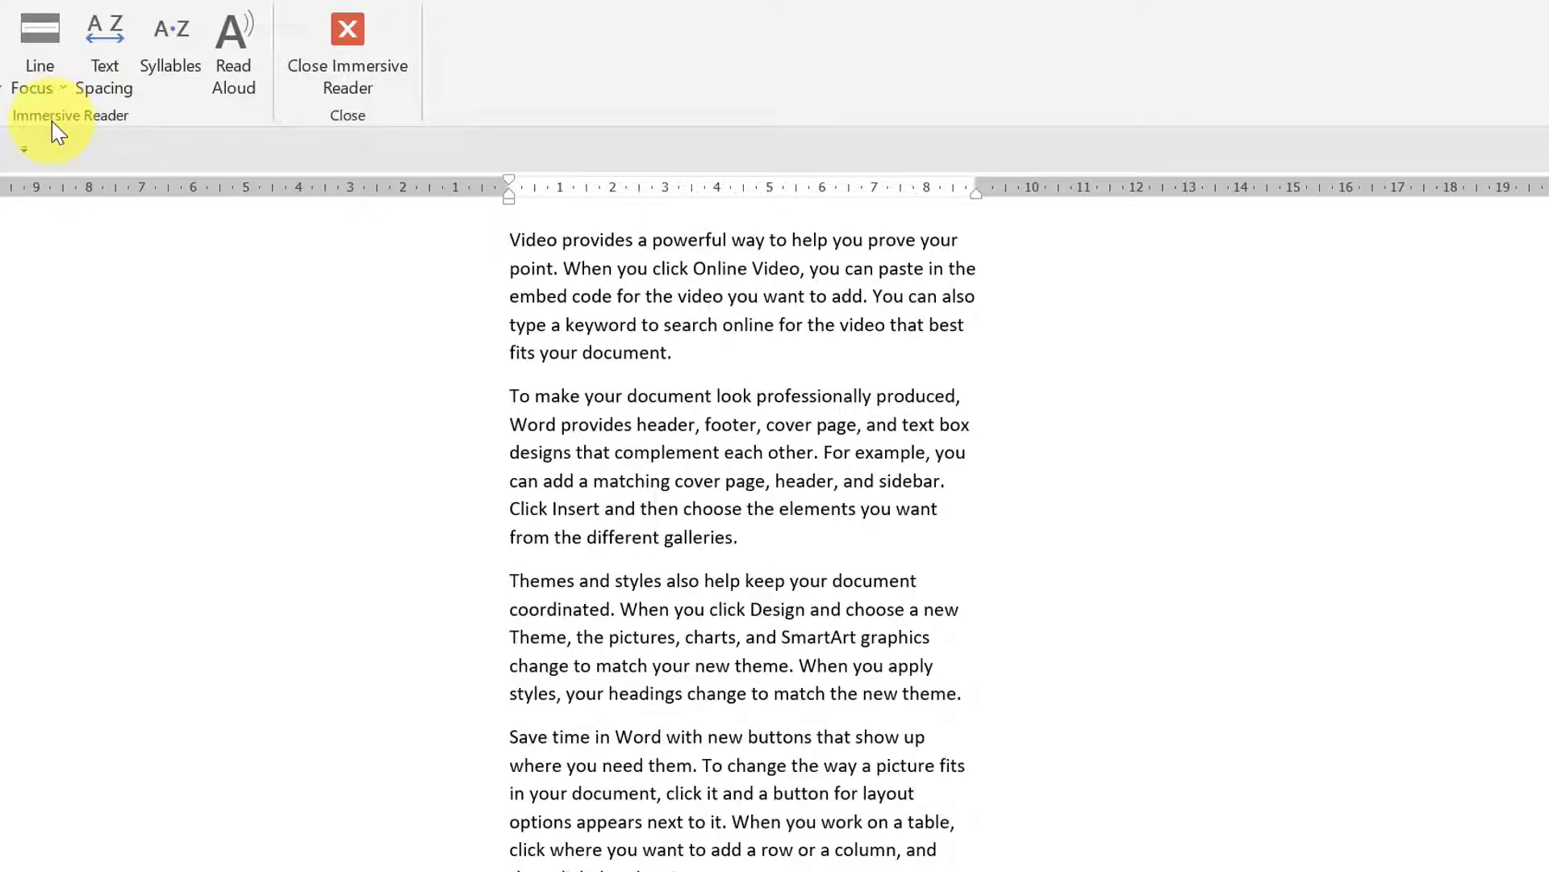
- Toggle Immersive Reader Text Spacing on and off a few times, leaving it off
click(105, 80)
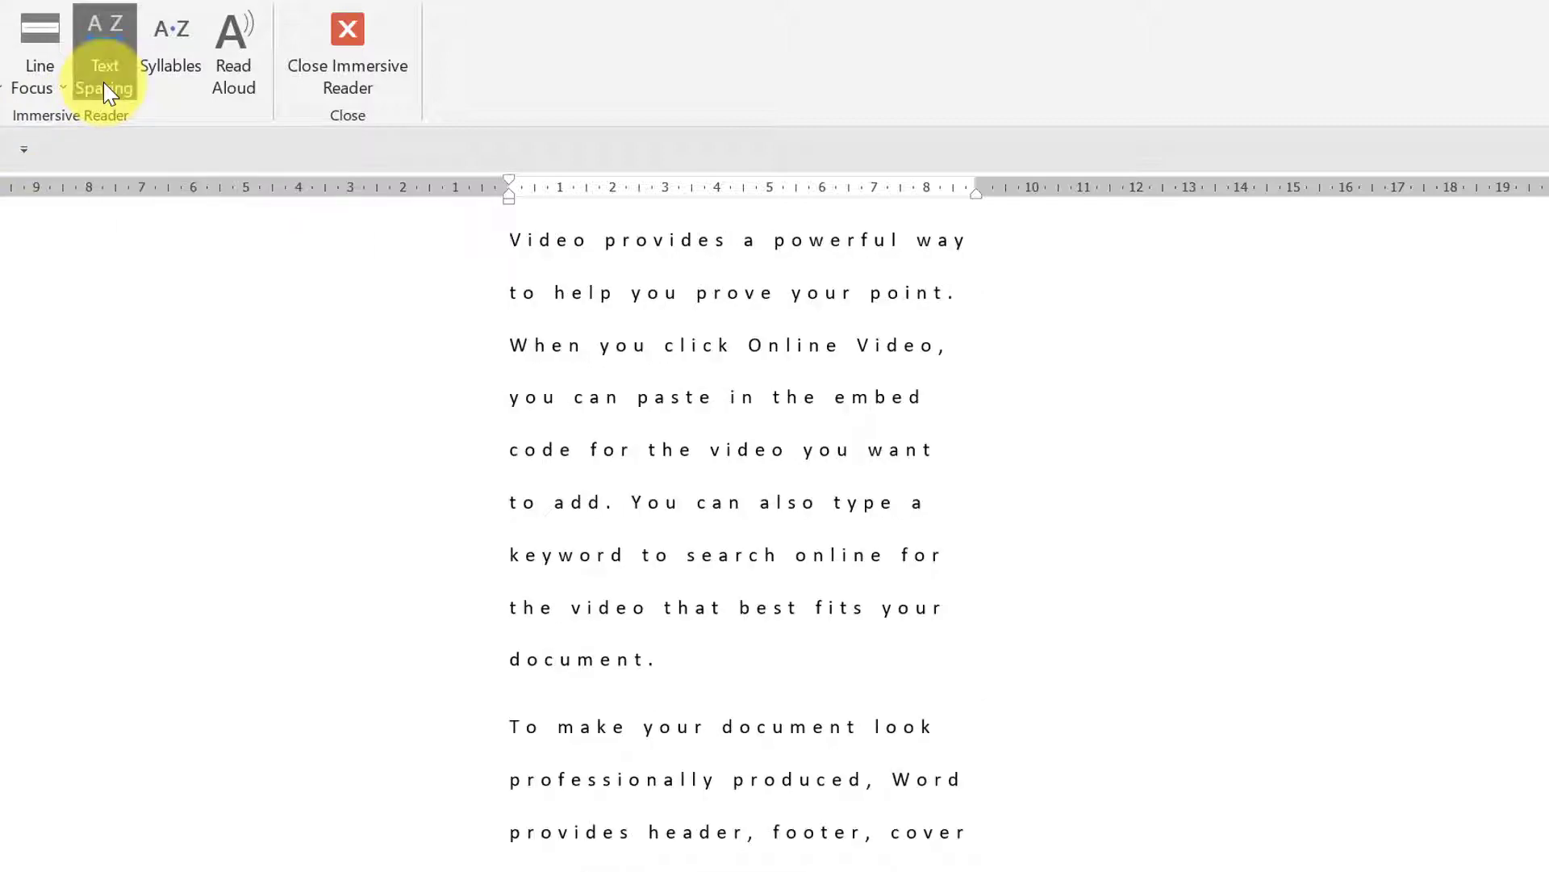
click(109, 93)
click(104, 85)
click(105, 85)
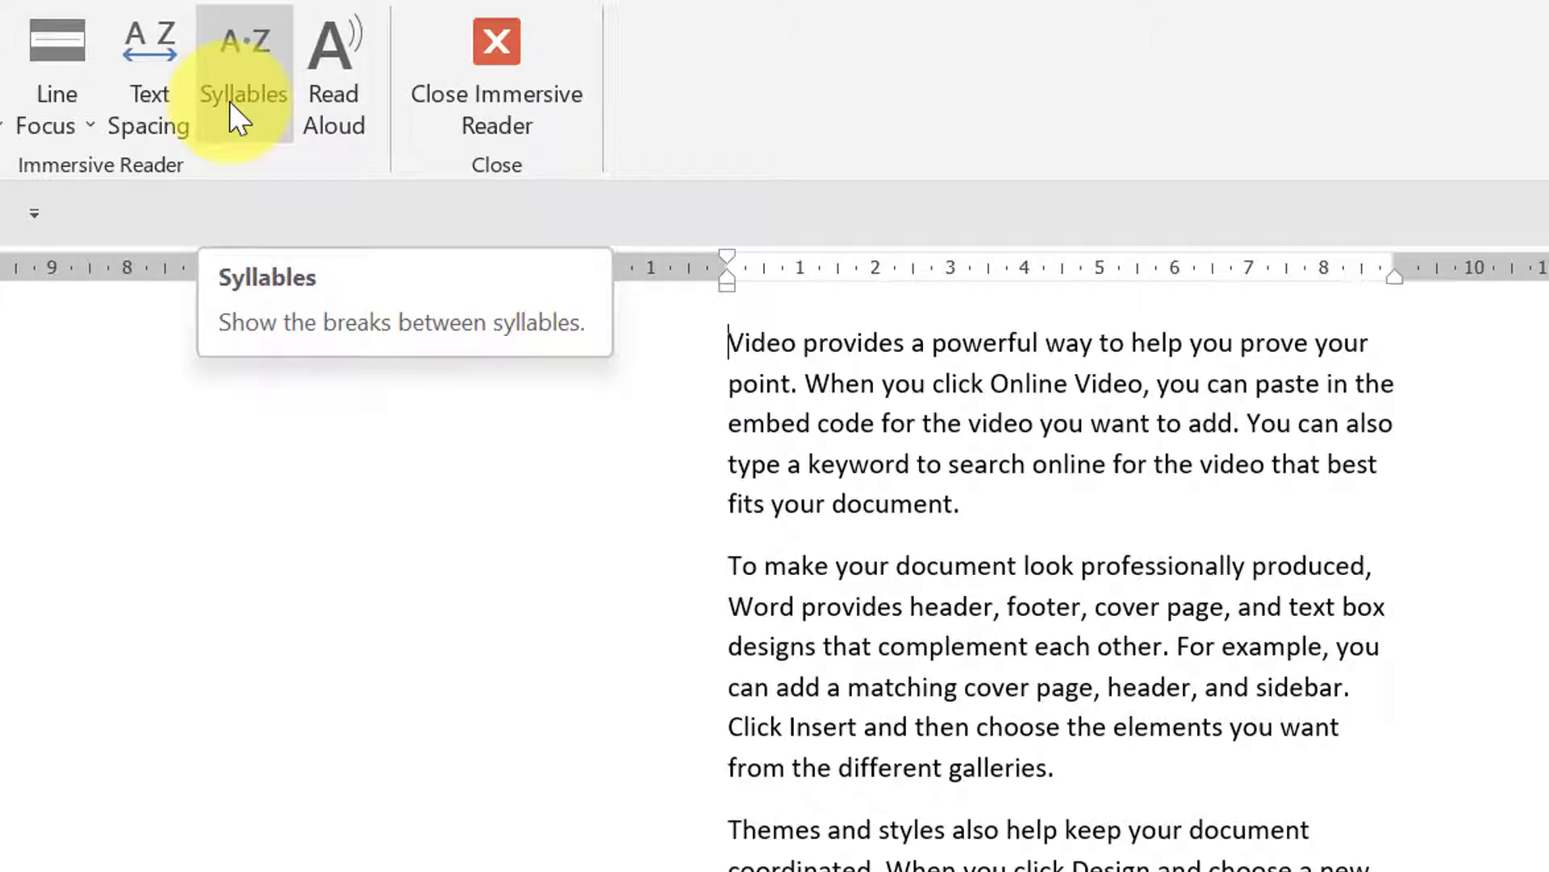
- Turn on Syllables and inspect the splits in Video, provides, document and professionally
click(229, 102)
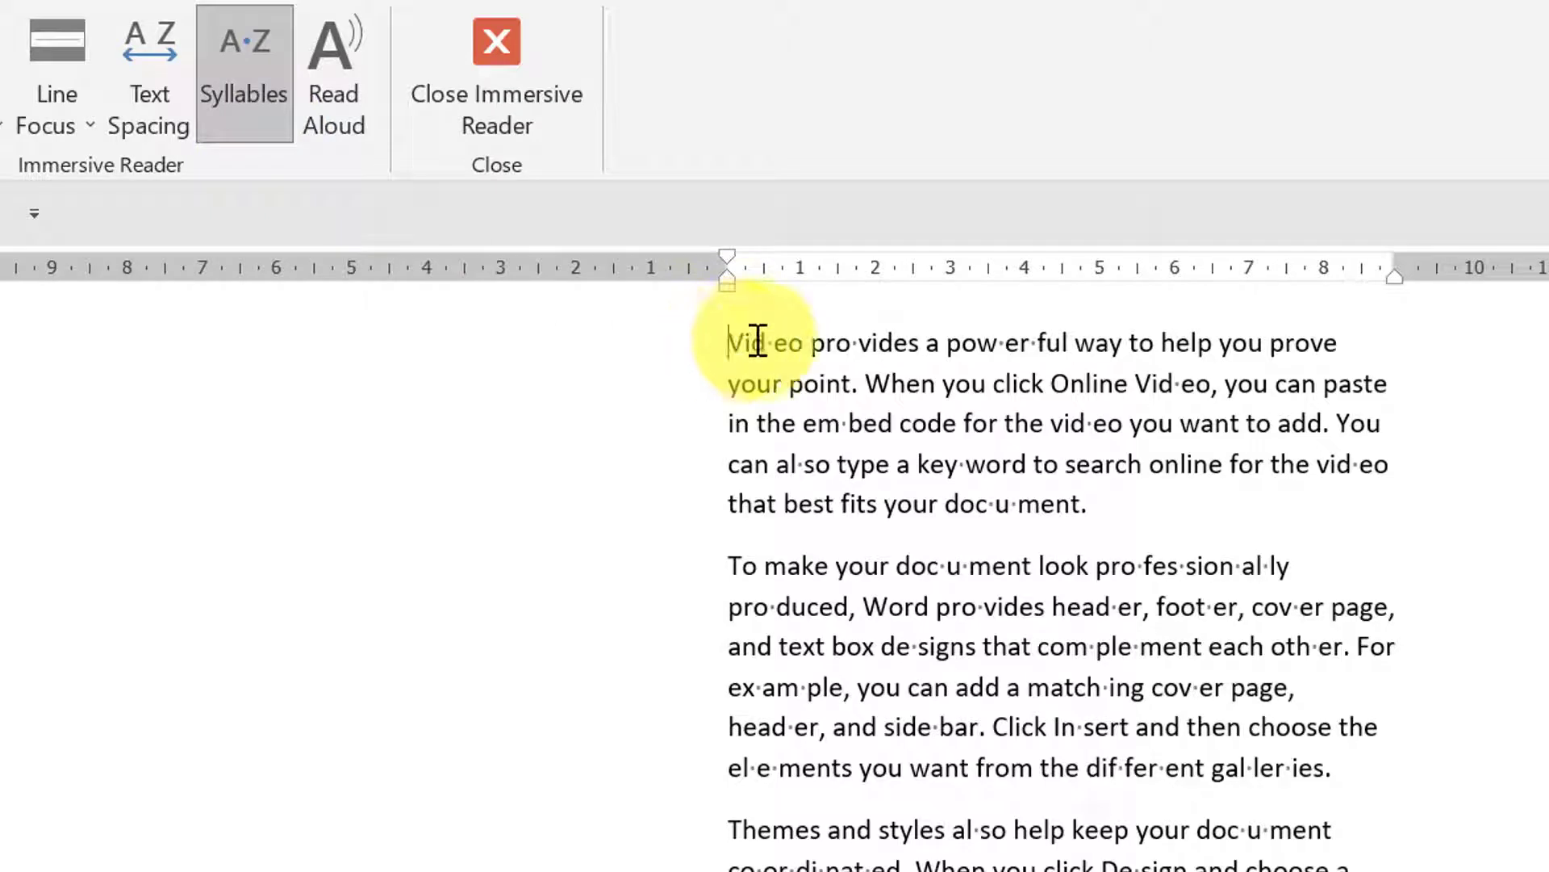
drag(728, 345, 805, 346)
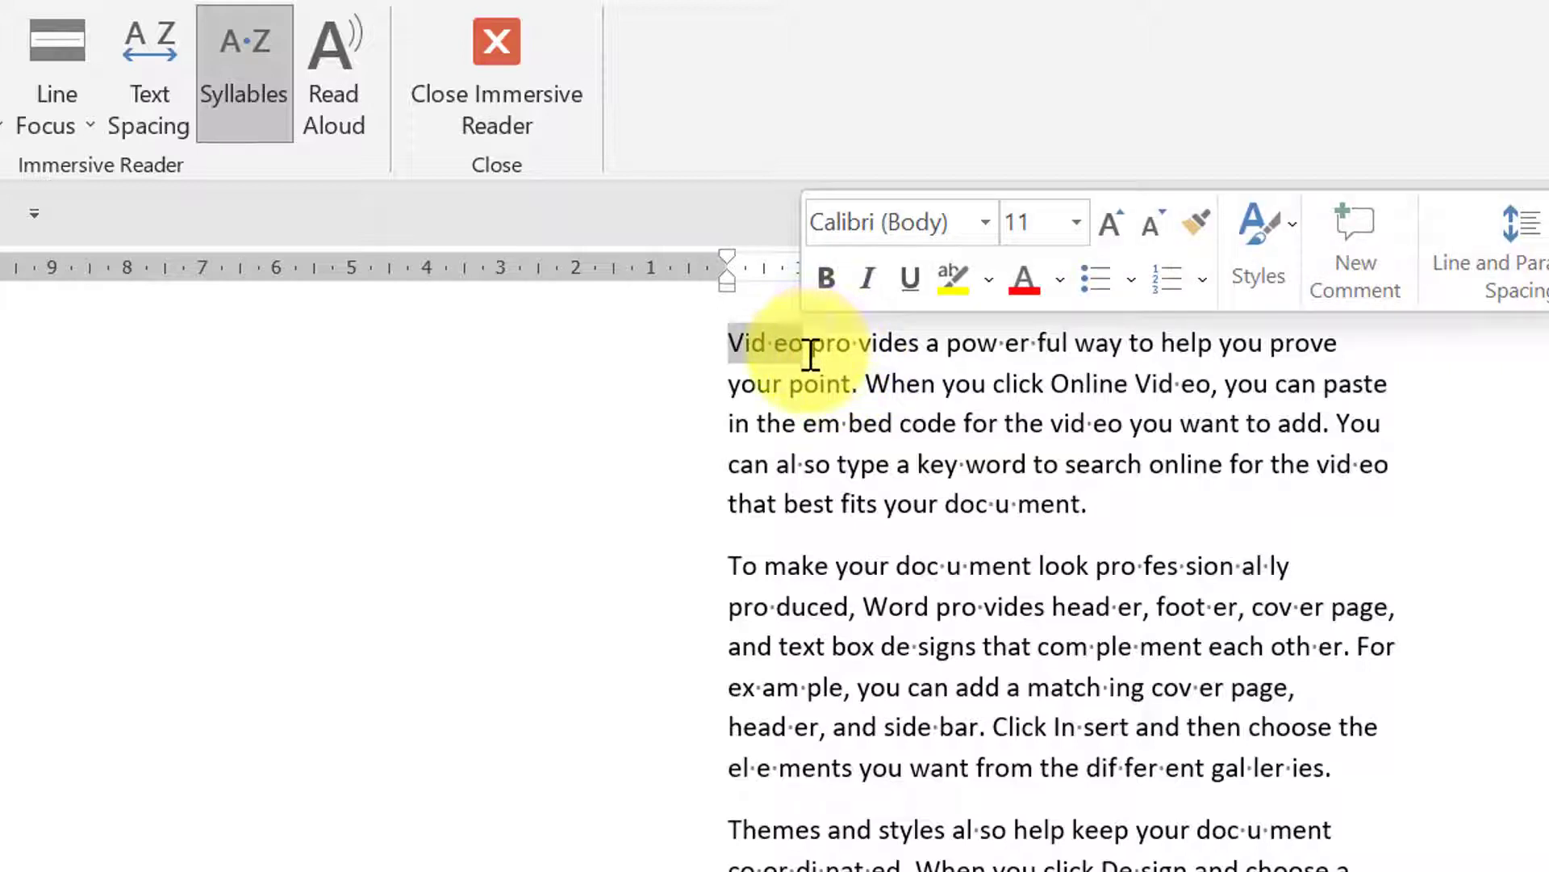
drag(812, 345, 916, 346)
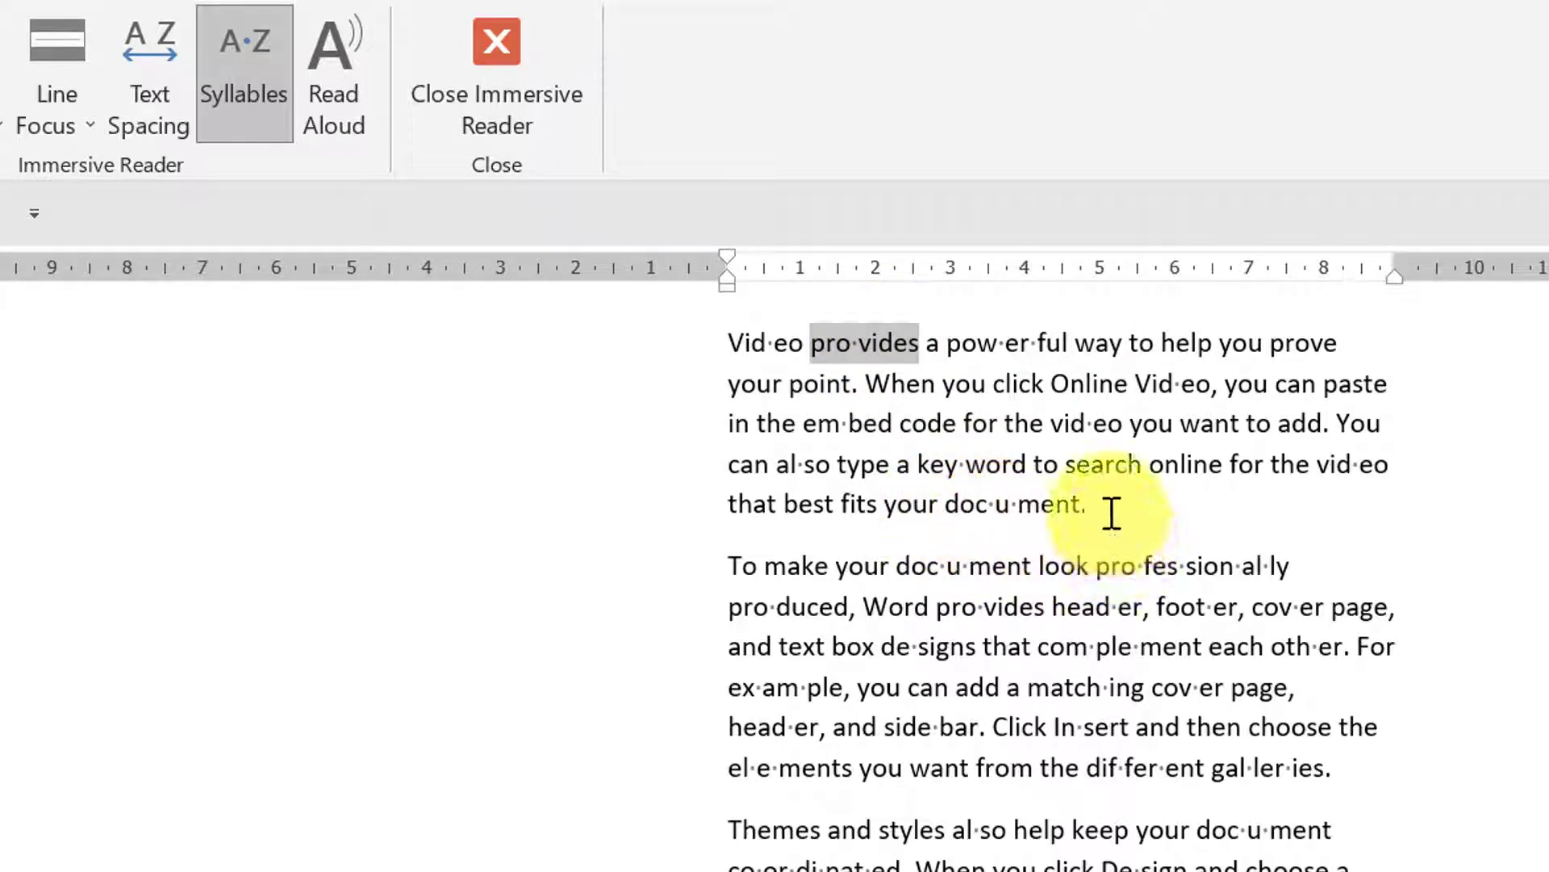
drag(1086, 502, 1009, 494)
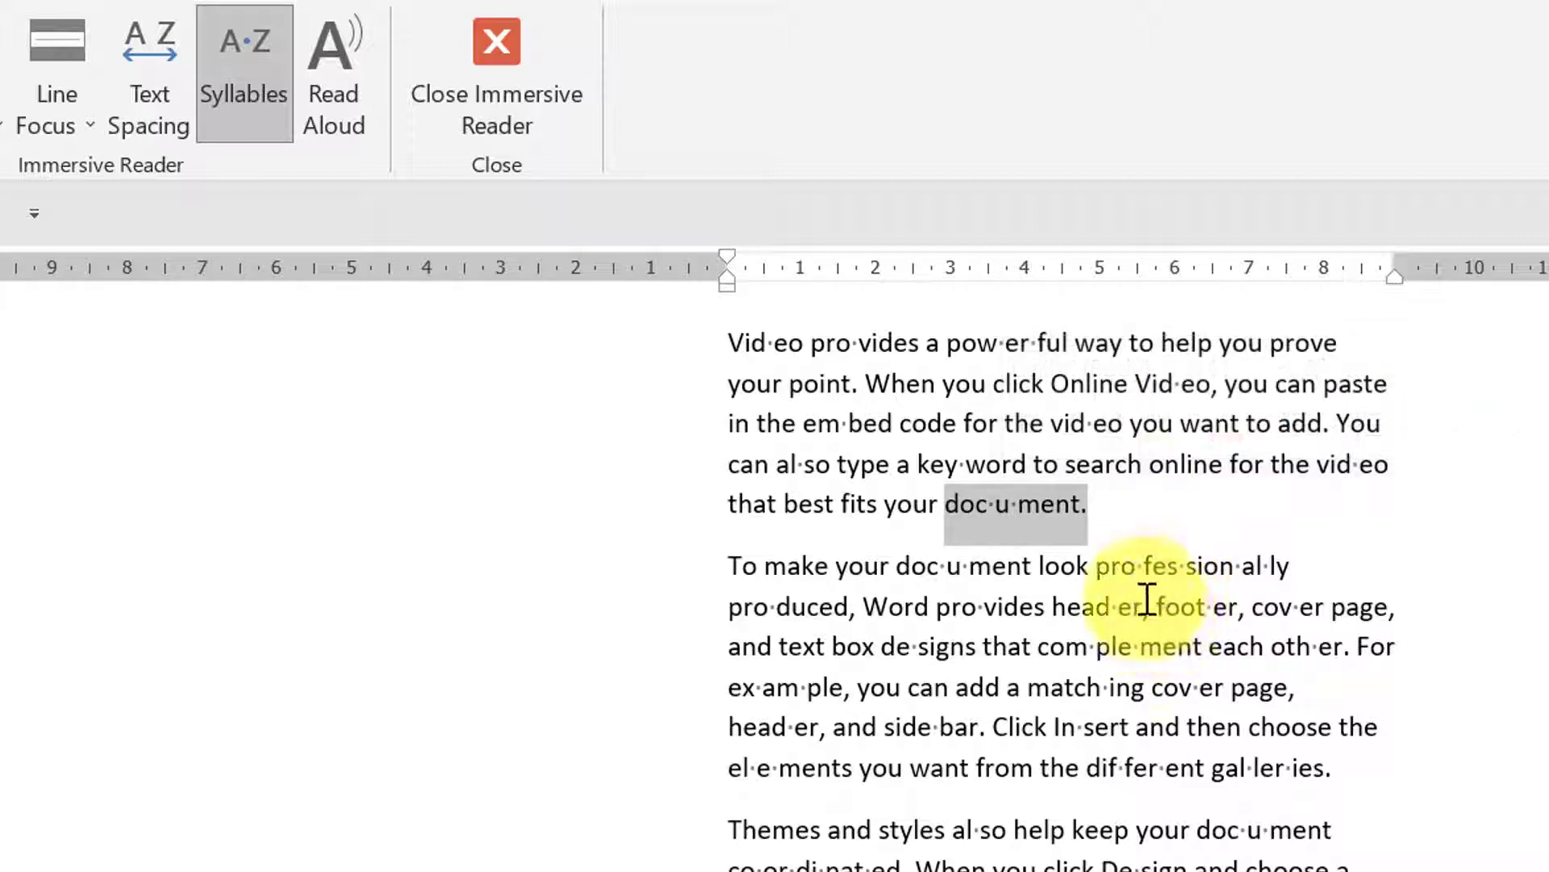
drag(1104, 576, 1302, 578)
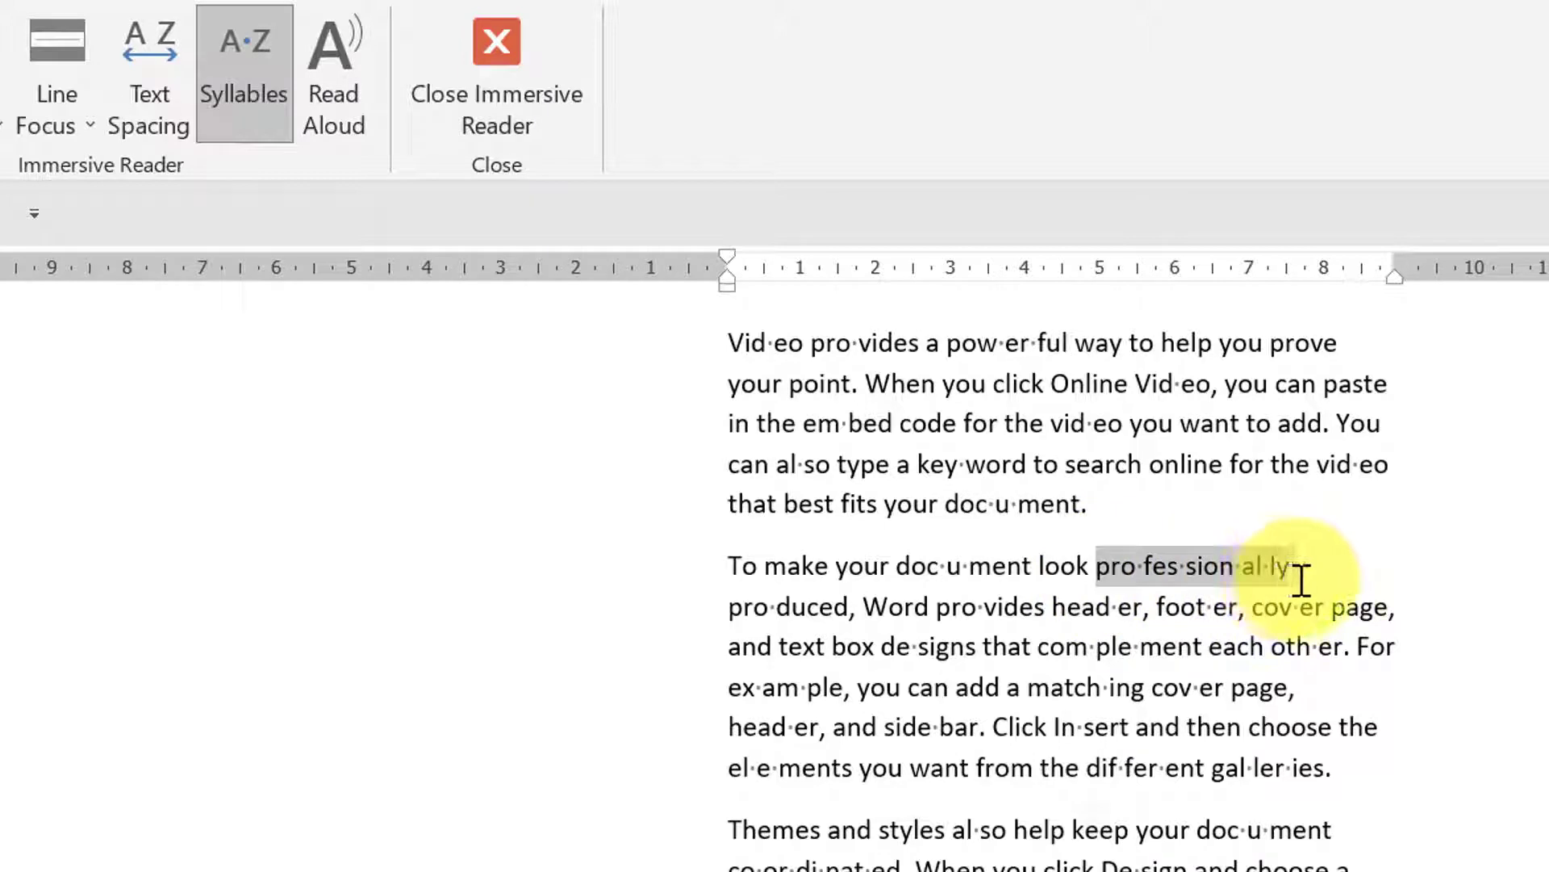
click(1386, 593)
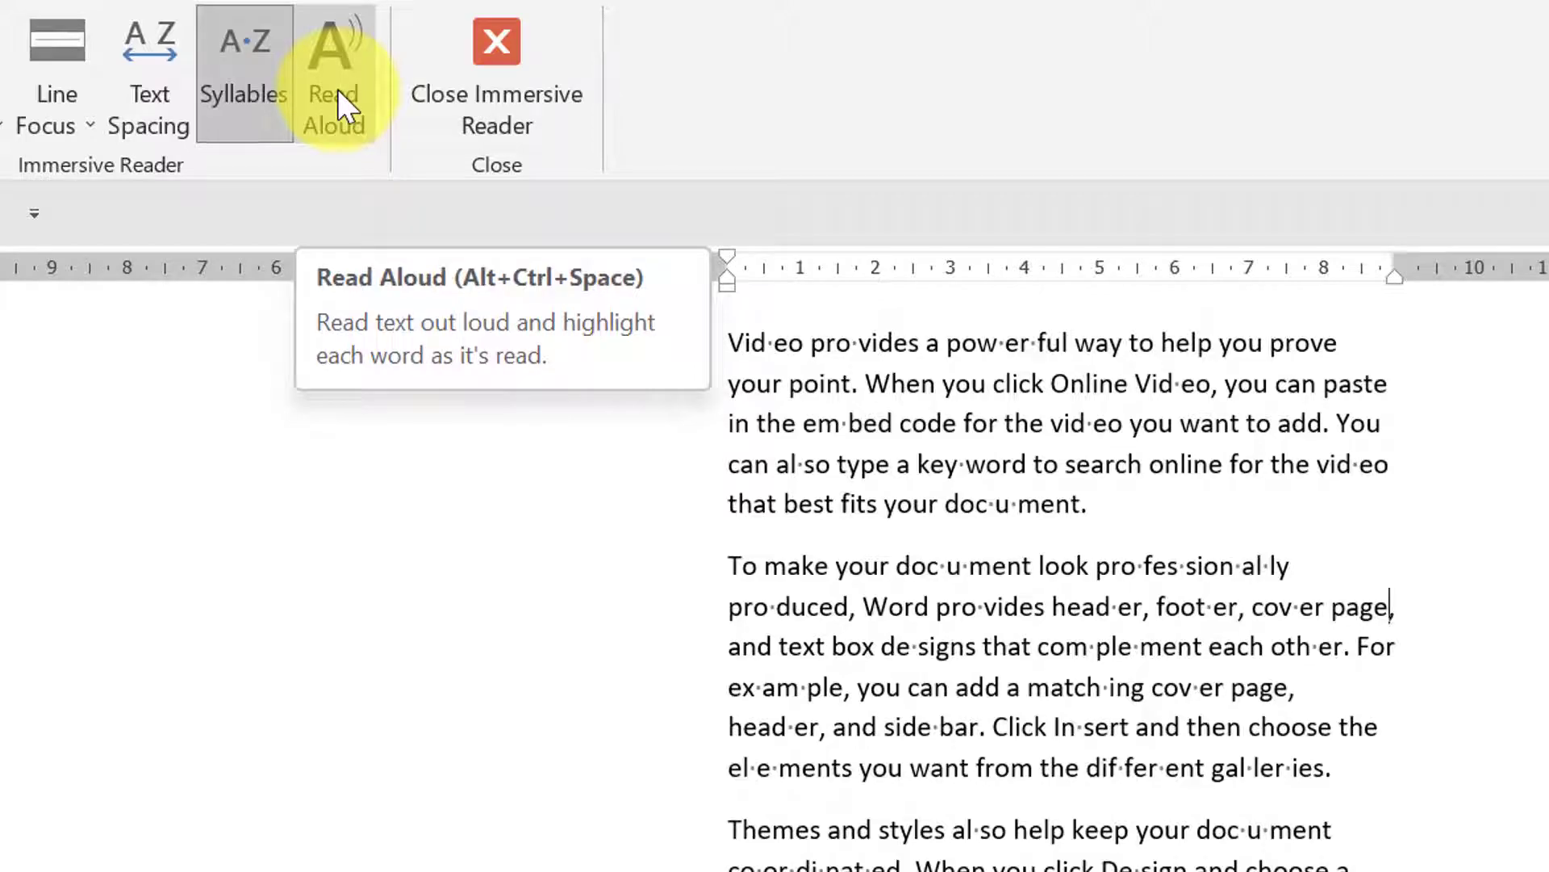
- Exit Immersive Reader and return to Print Layout with the View tab showing, scrolling down the page
click(521, 114)
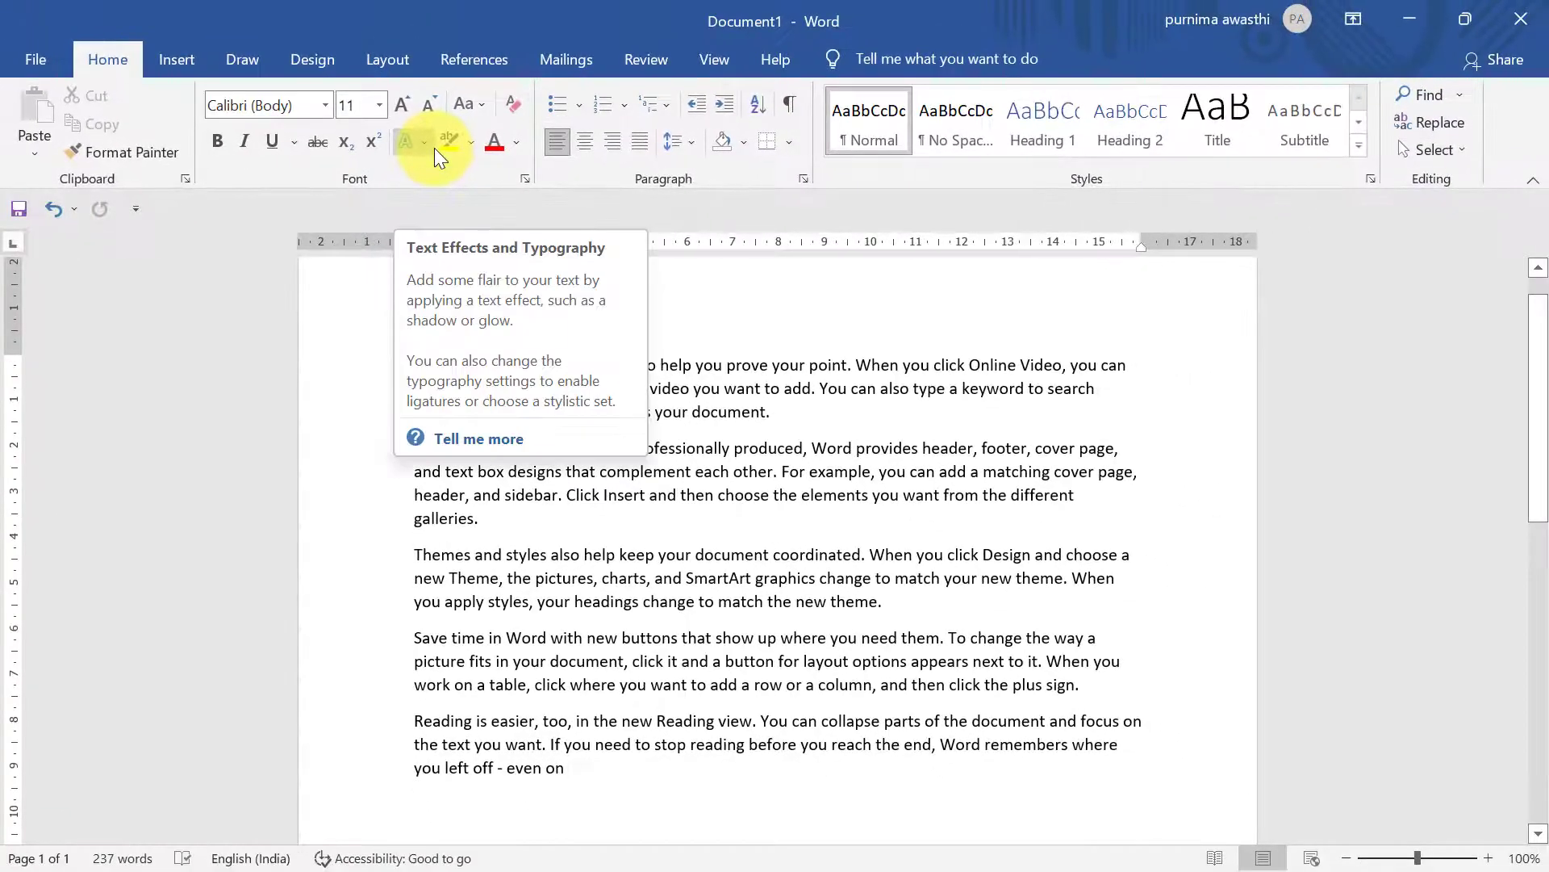
click(716, 65)
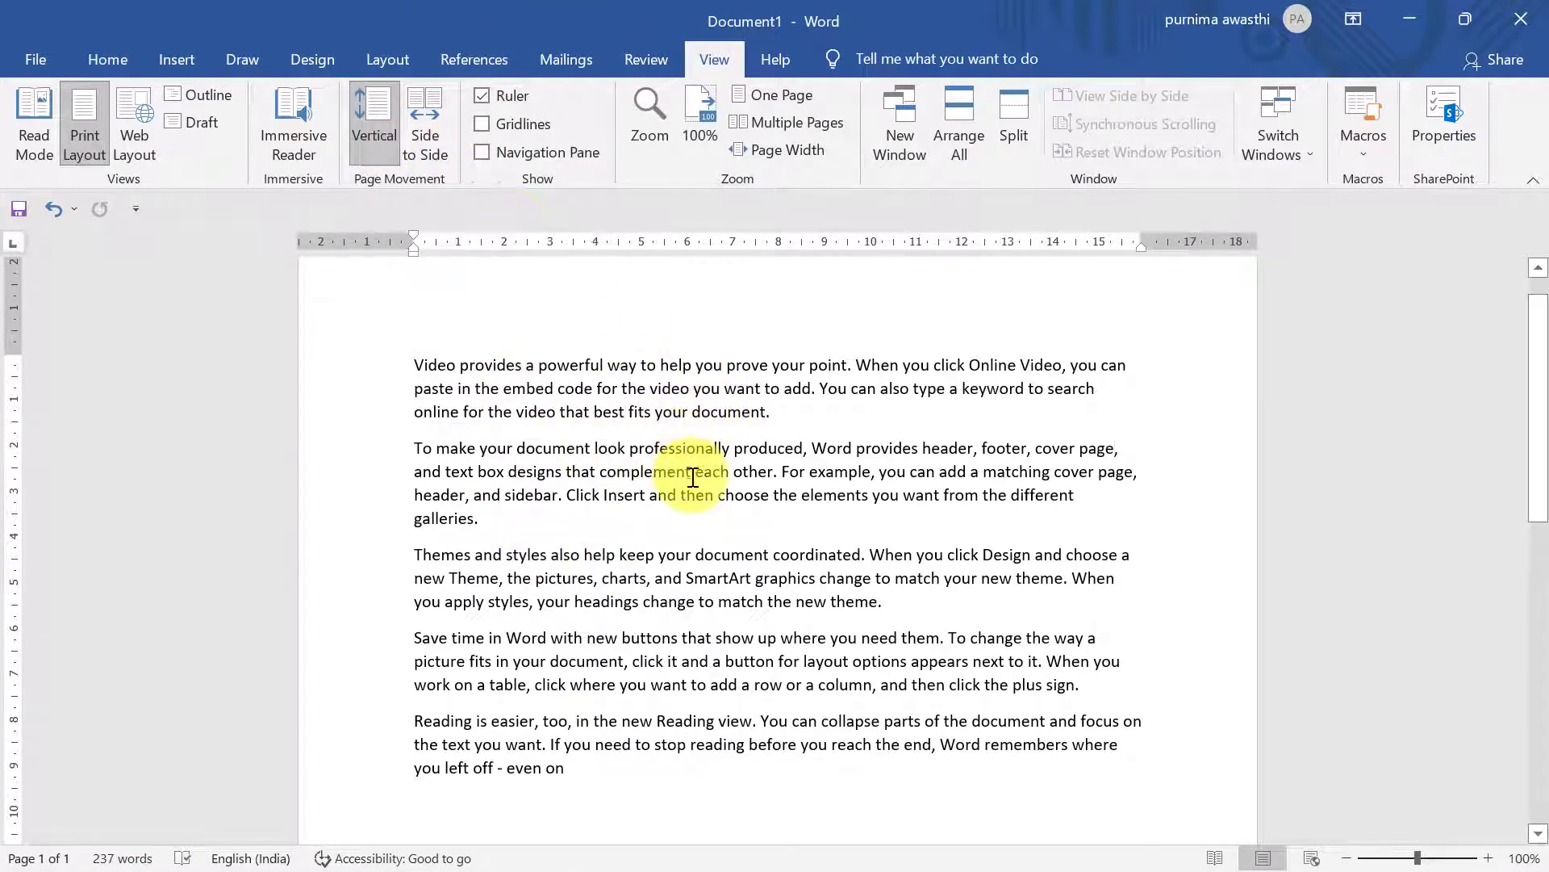
mouse_move(1527, 418)
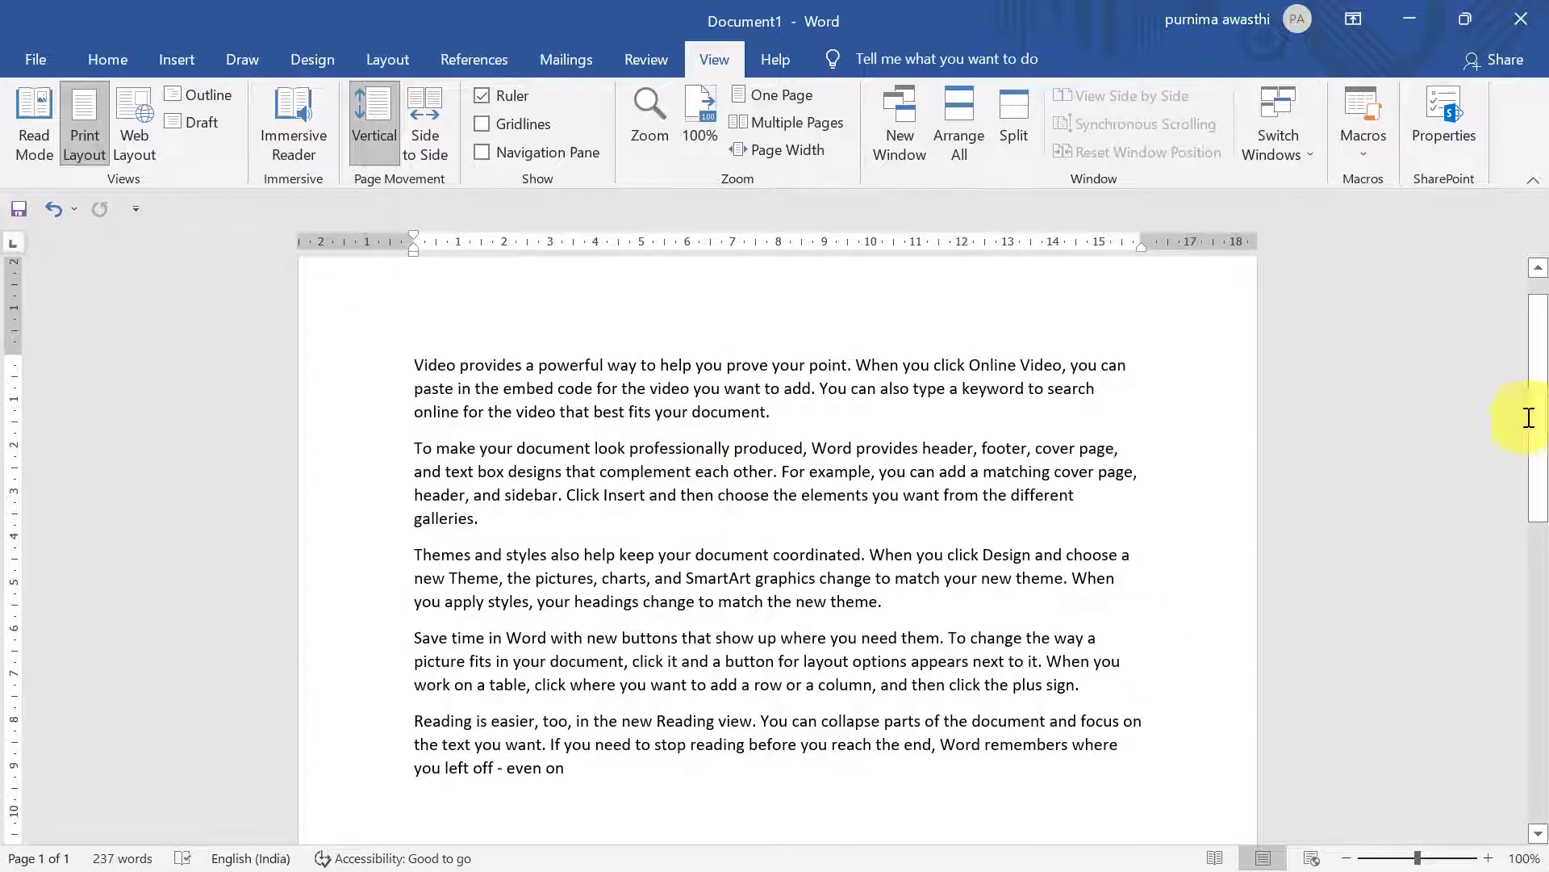
mouse_move(1539, 406)
mouse_down()
mouse_move(1546, 684)
mouse_move(1538, 304)
mouse_up()
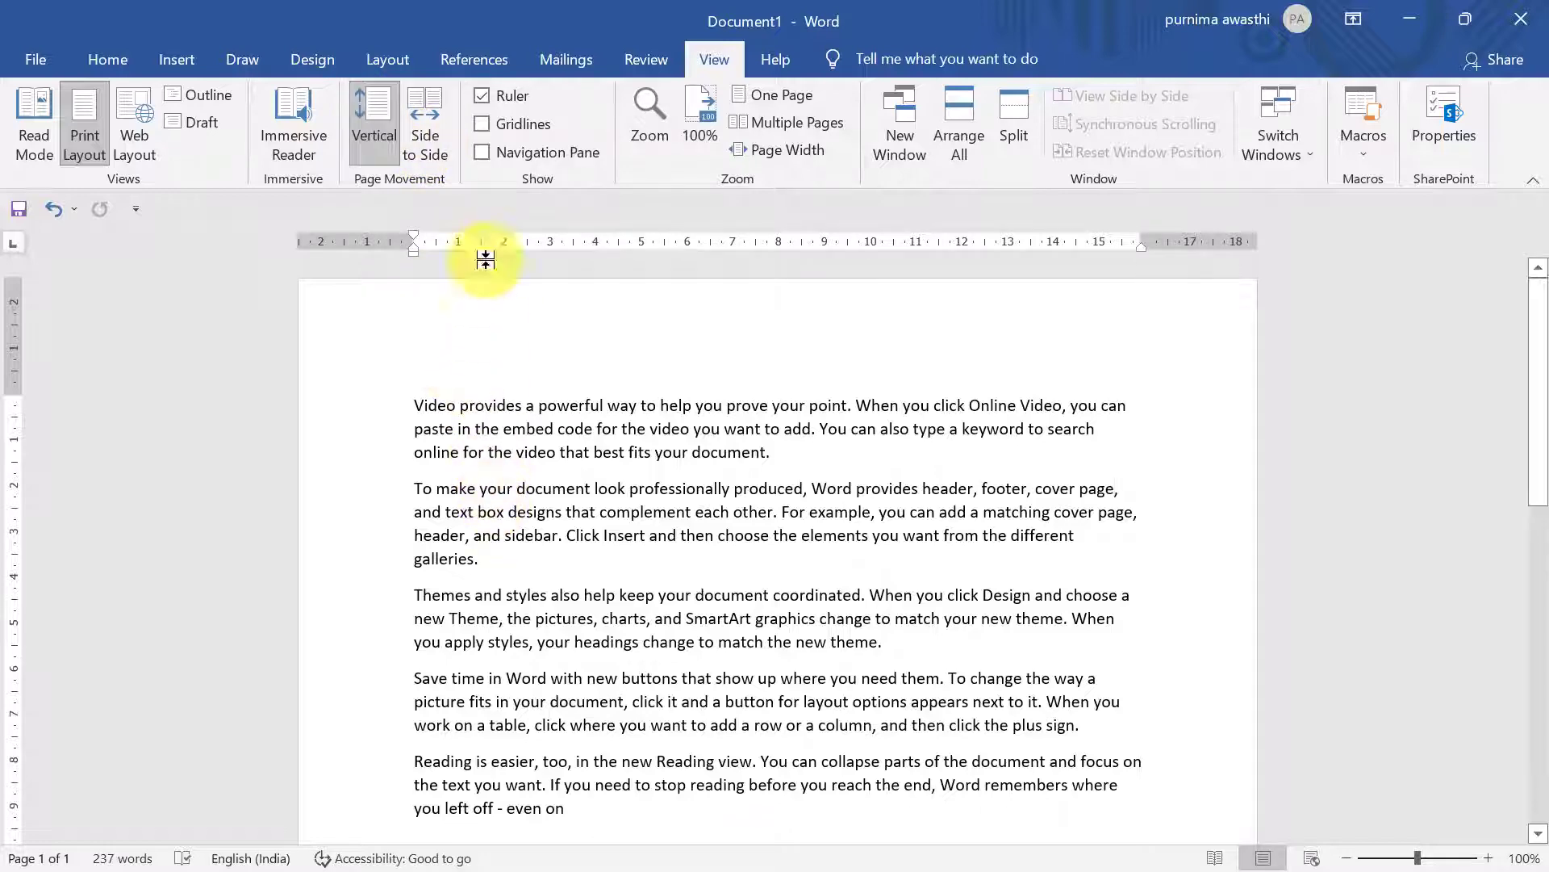
- Preview Side to Side, go back to Vertical, then paste two copies of the whole text at the end
click(425, 133)
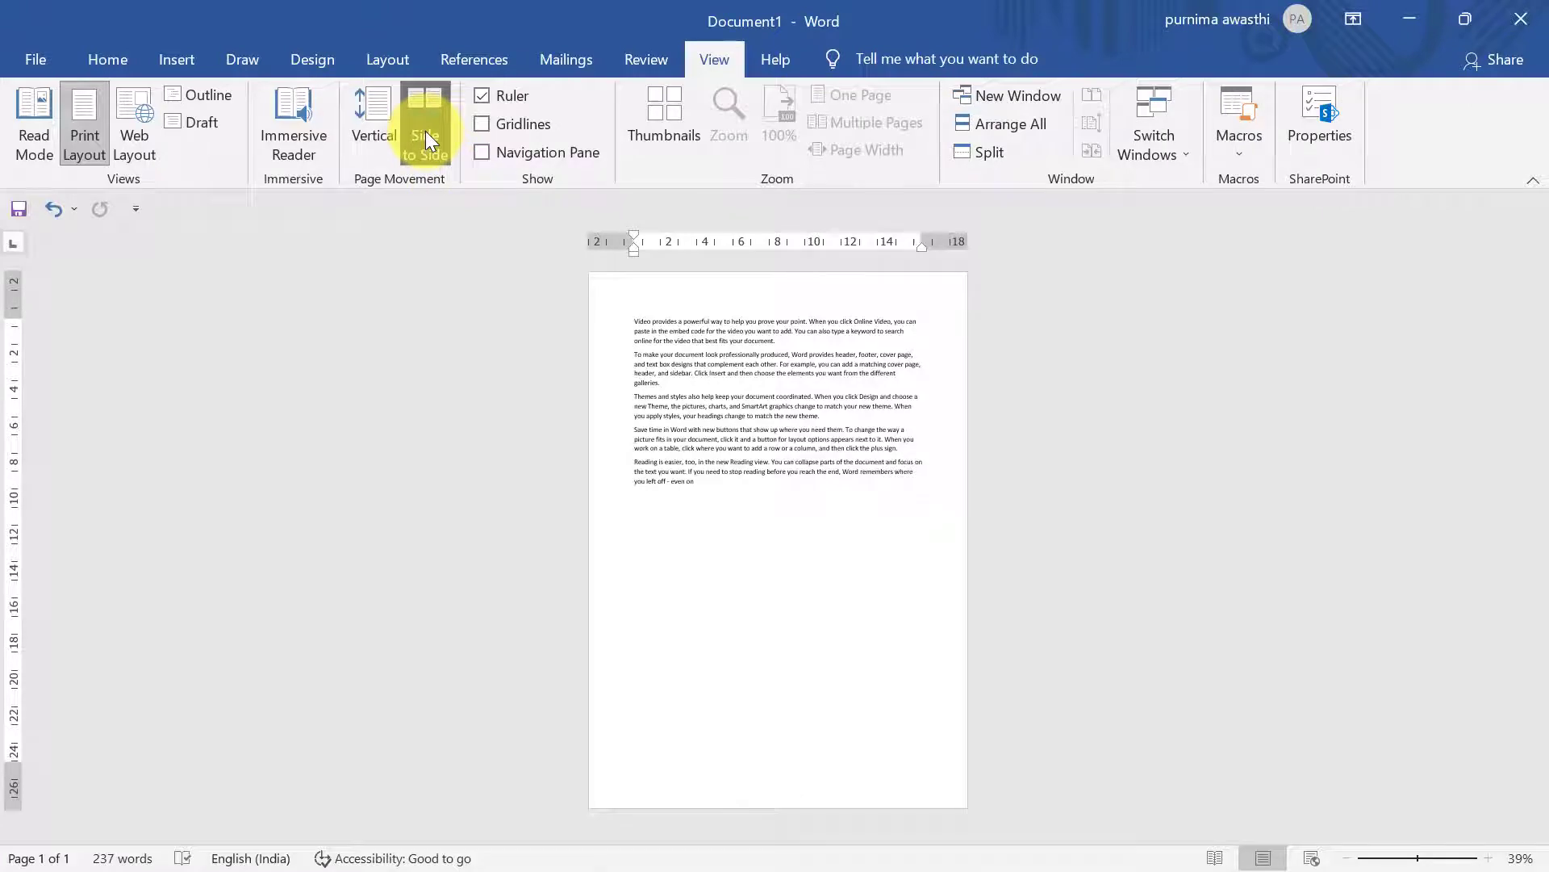
click(389, 121)
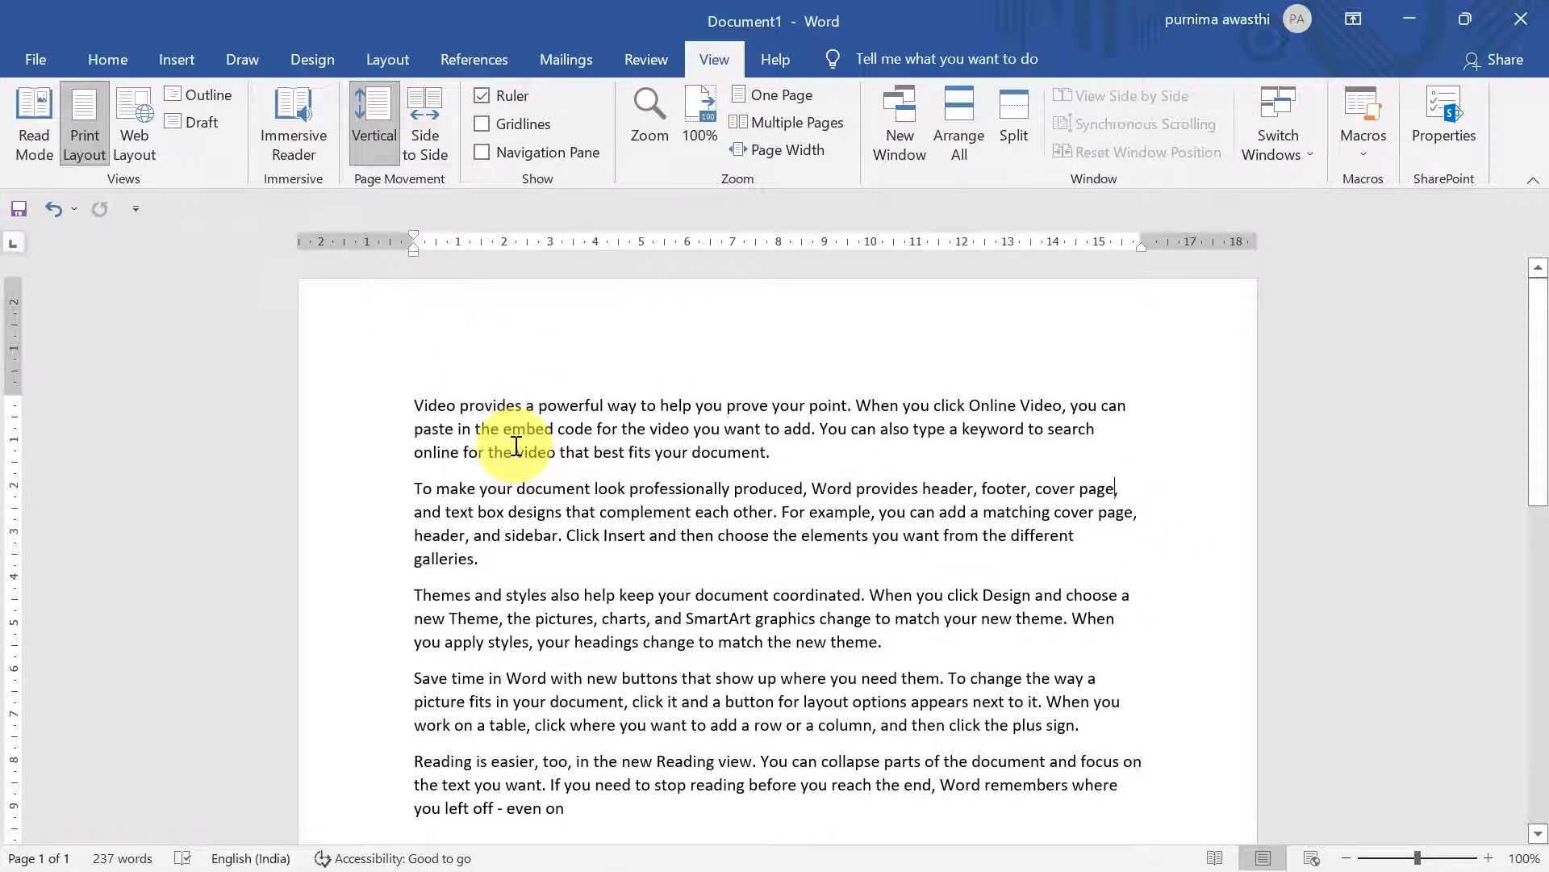
key(ctrl+a)
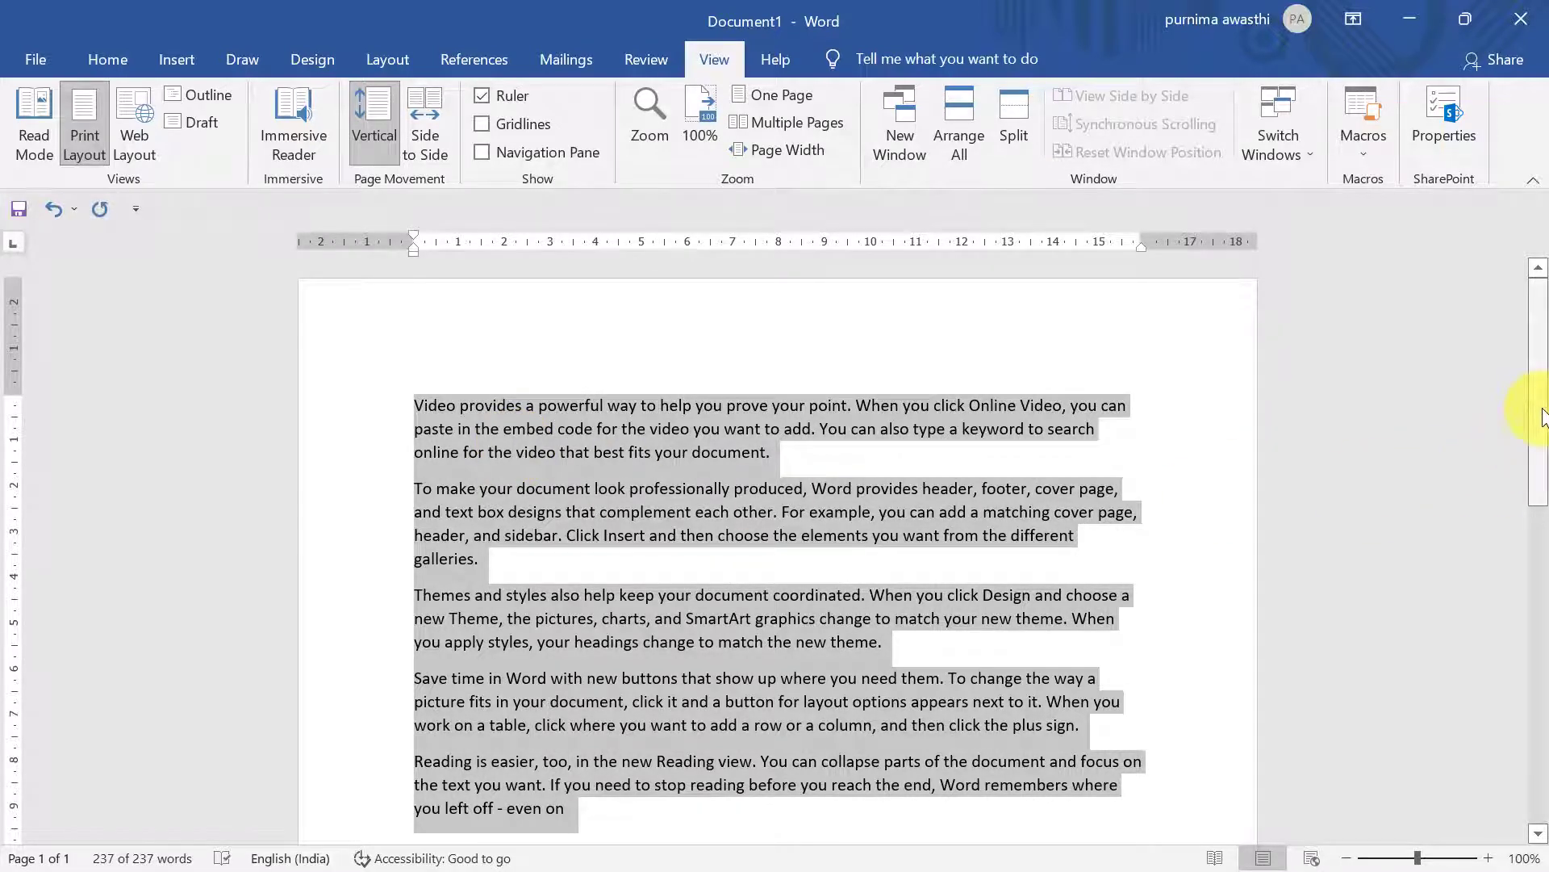
drag(1543, 442, 1542, 577)
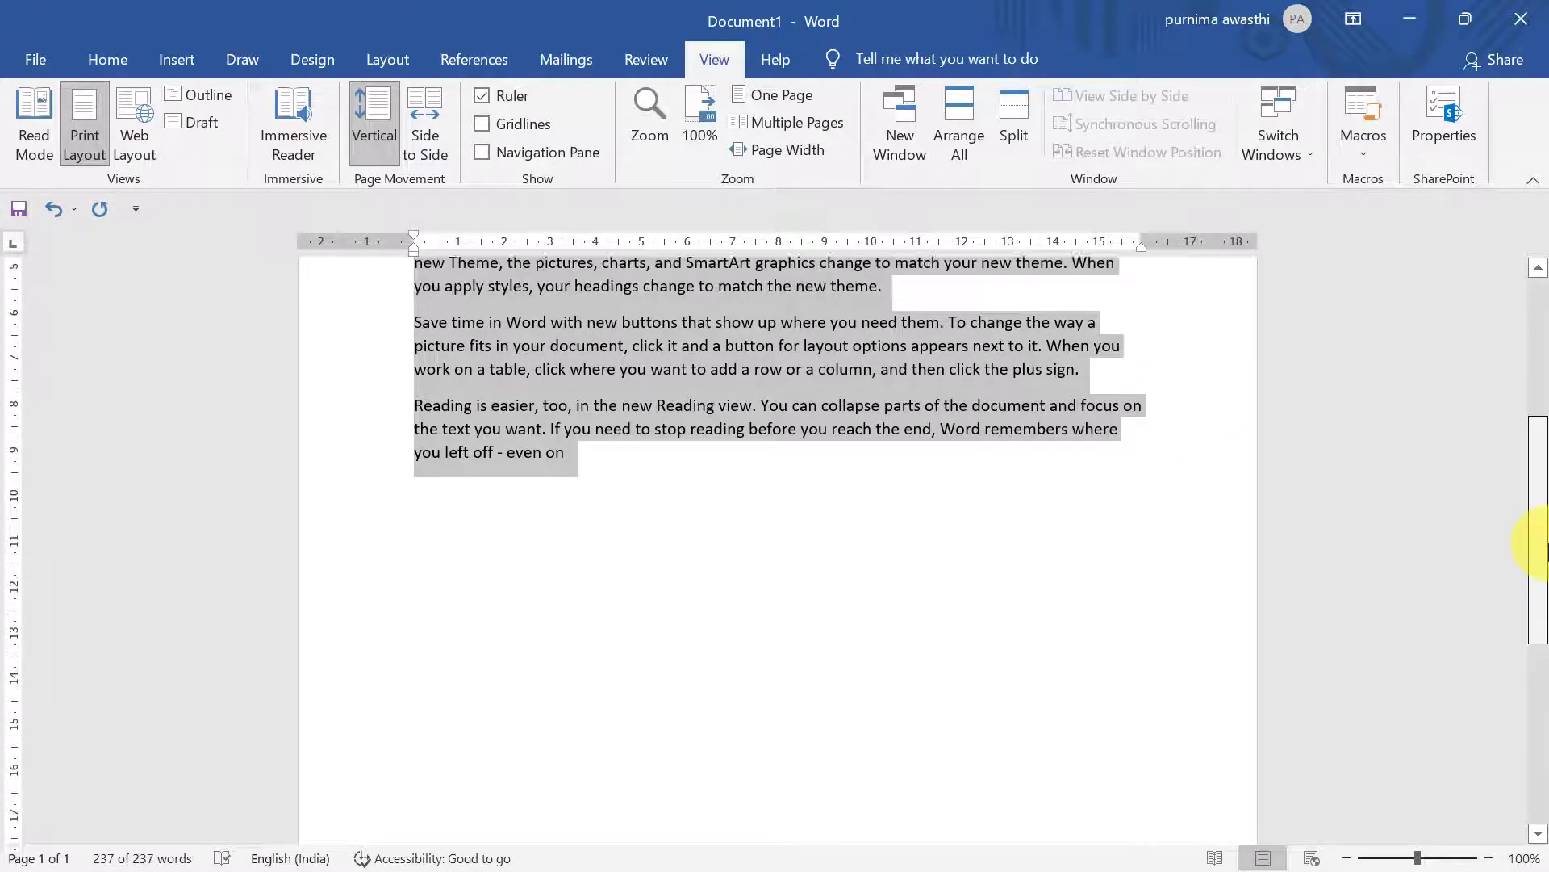
click(635, 485)
key(ctrl+v)
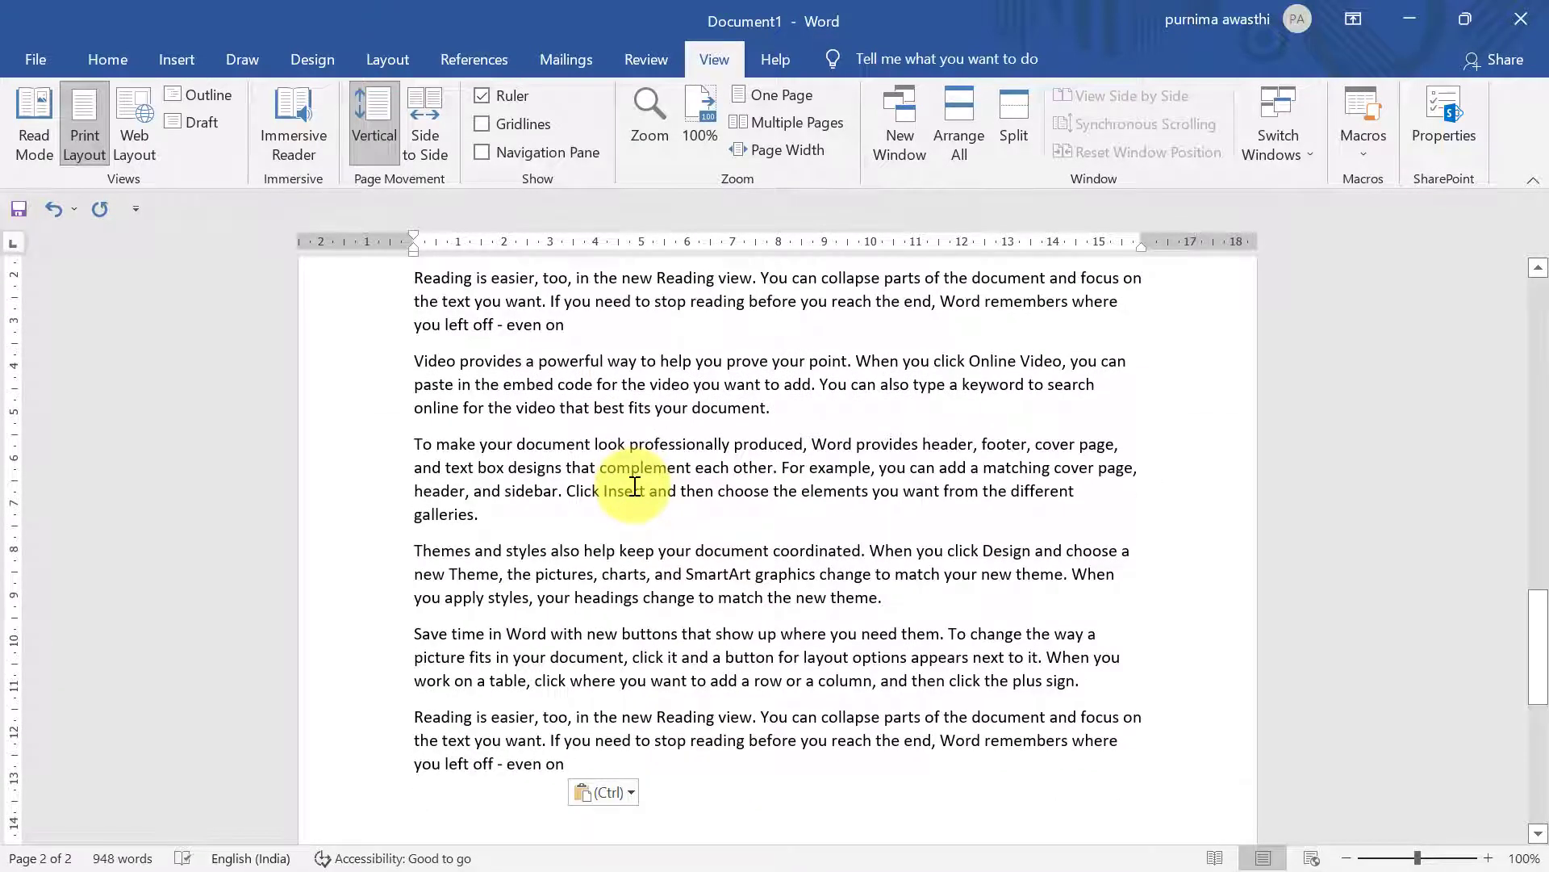
key(ctrl+v)
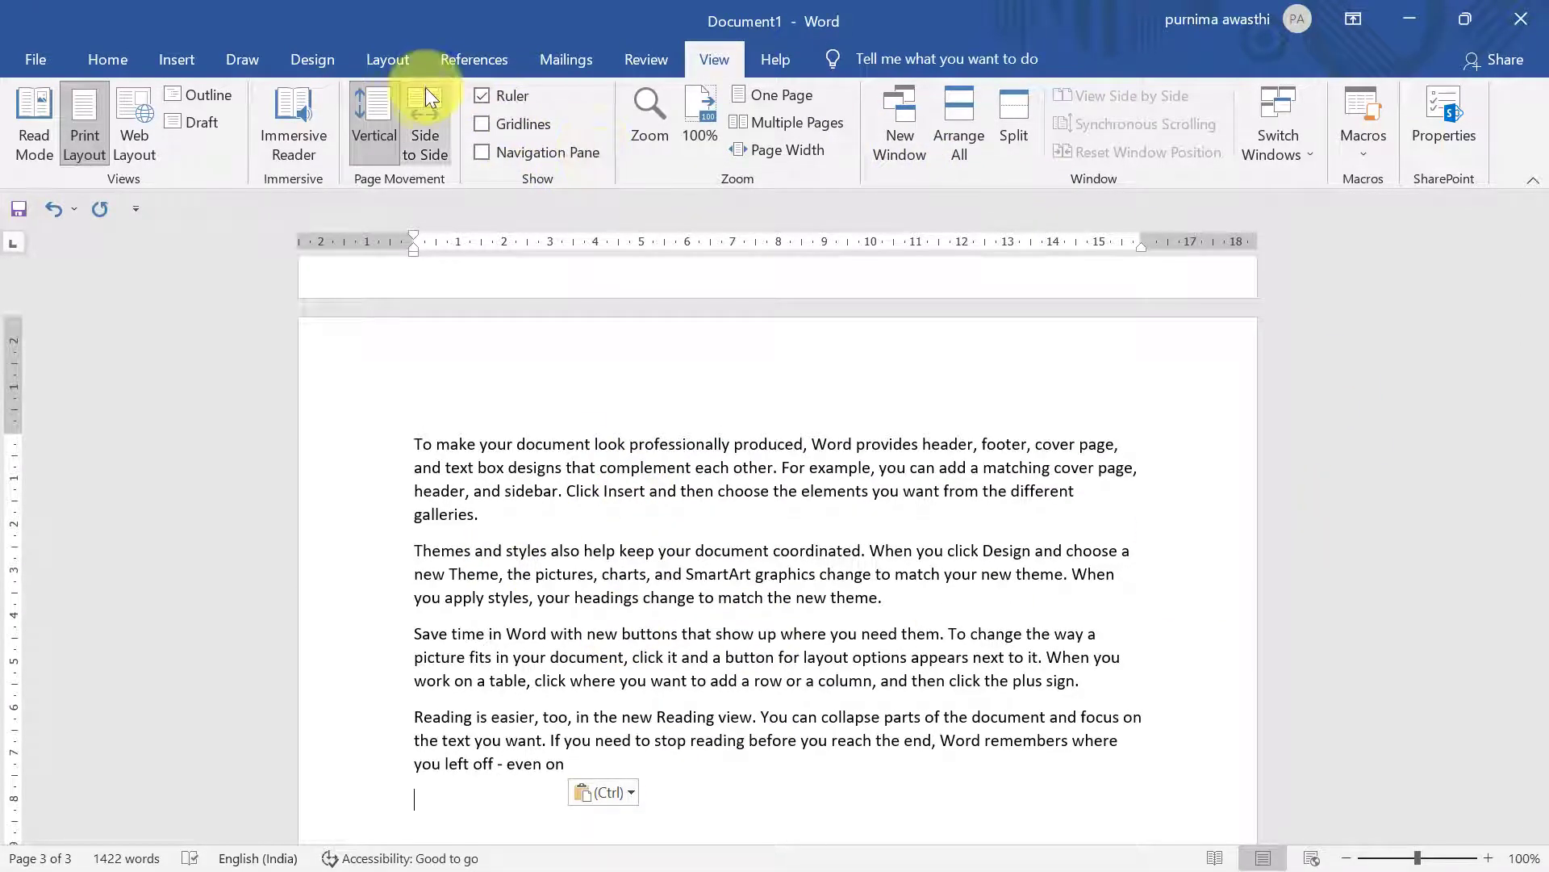
- Browse the three pages in Side to Side view, then return to Vertical page movement
click(433, 117)
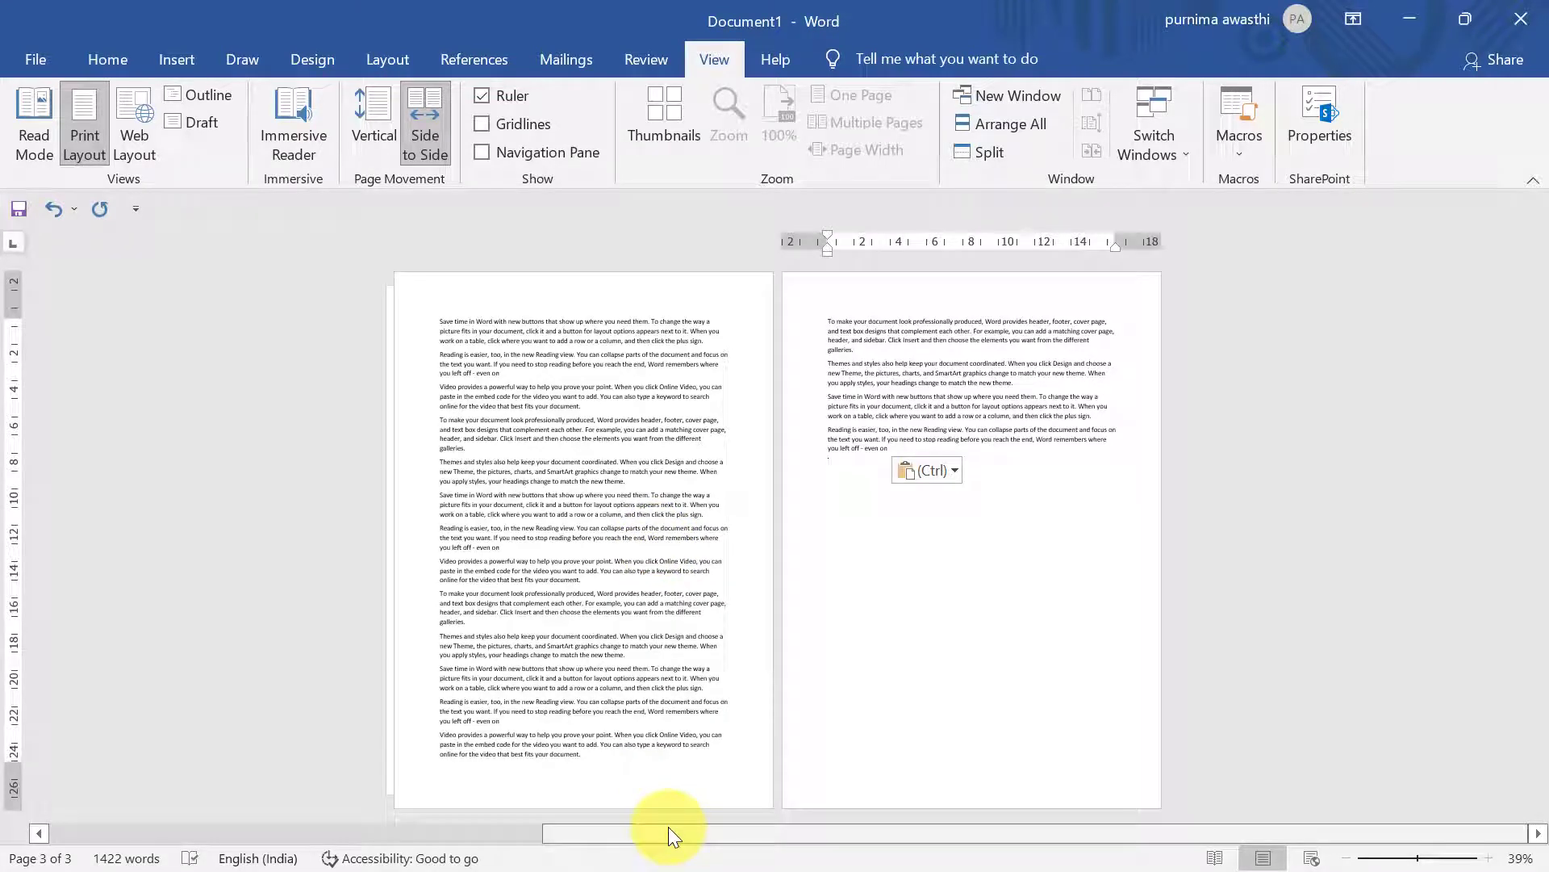
drag(533, 829, 370, 821)
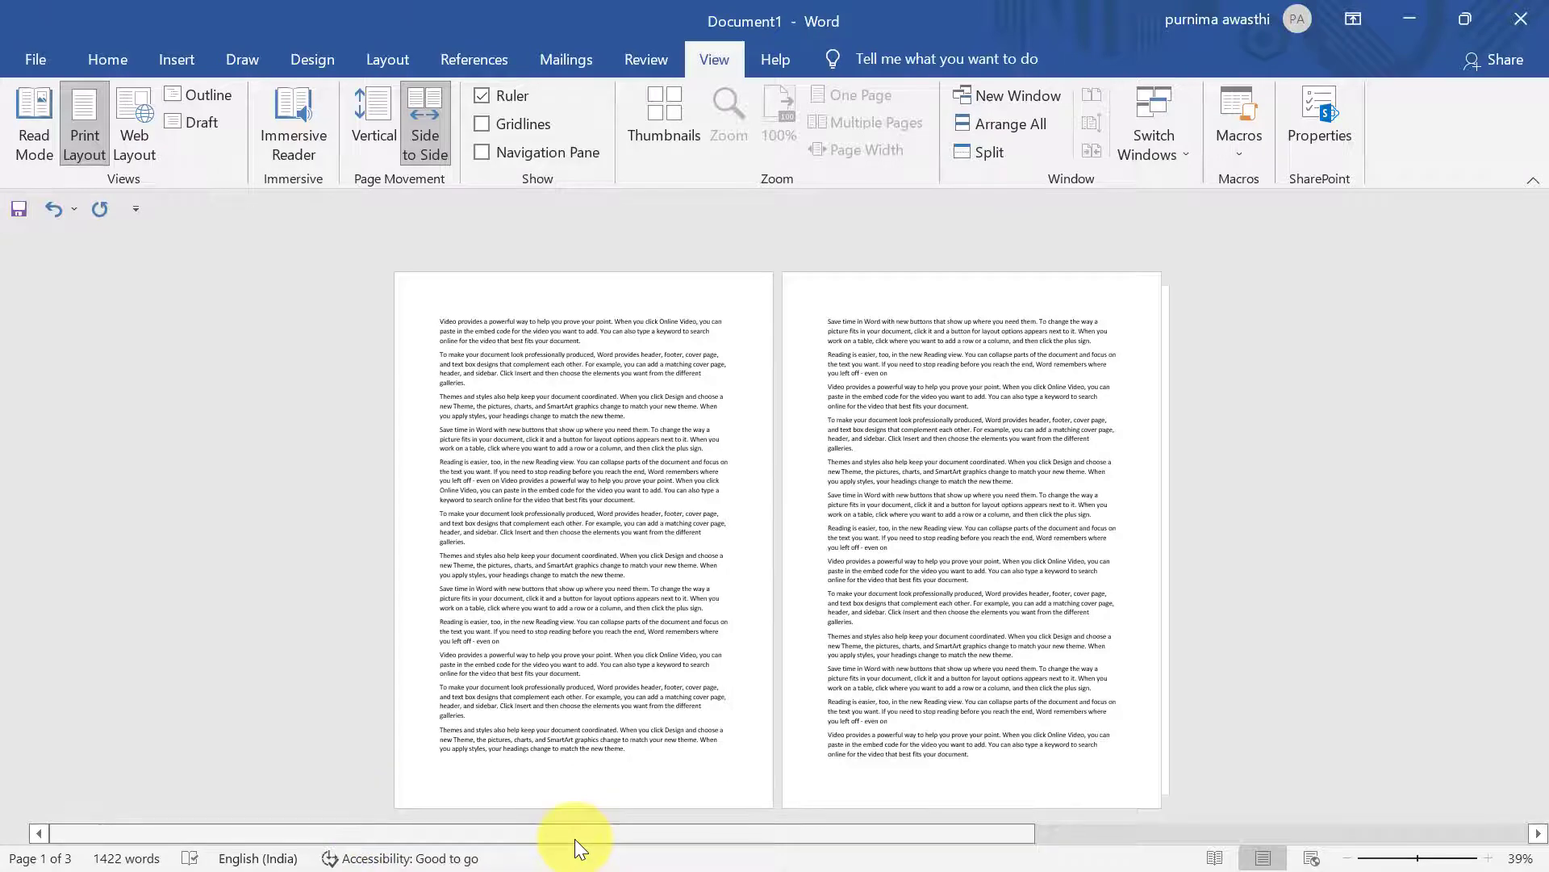
drag(574, 839, 1028, 830)
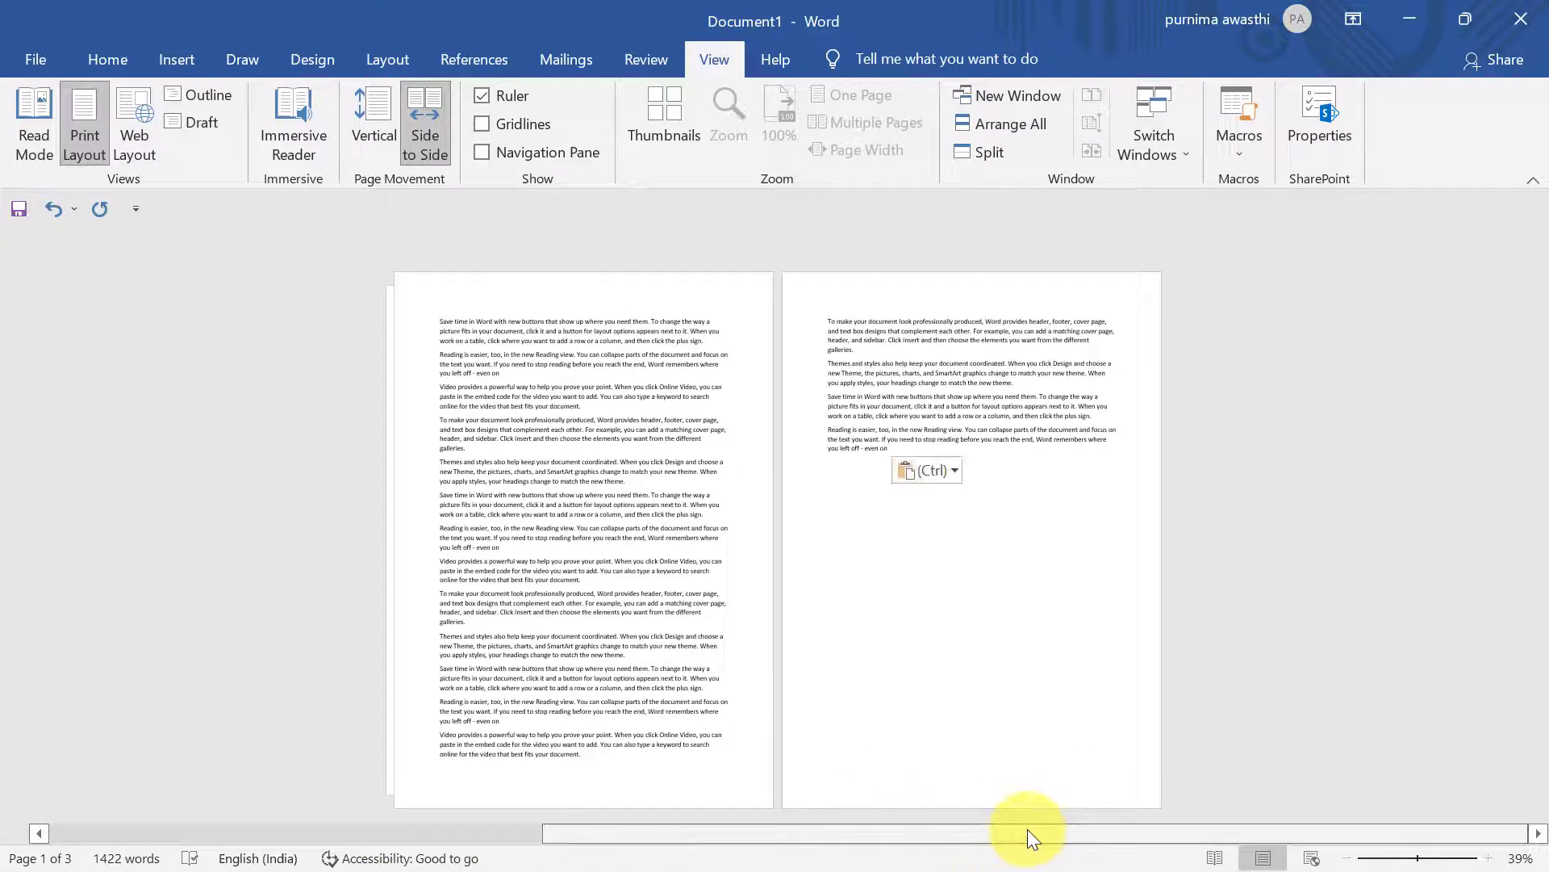
click(385, 98)
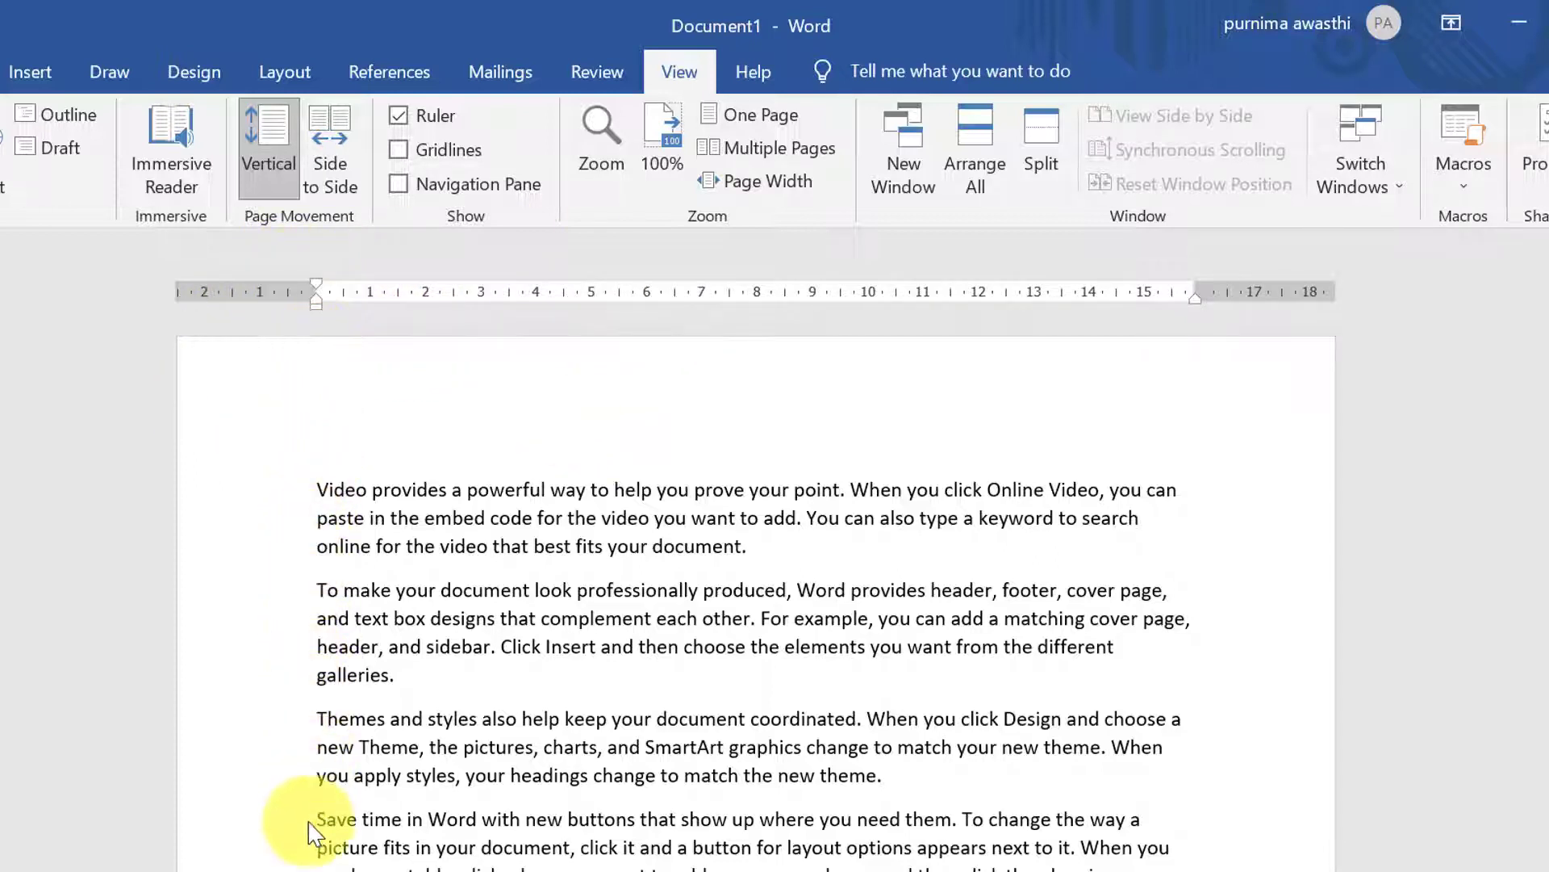
- Turn off the Ruler, turn on Gridlines, and paste one more copy of the text
click(398, 116)
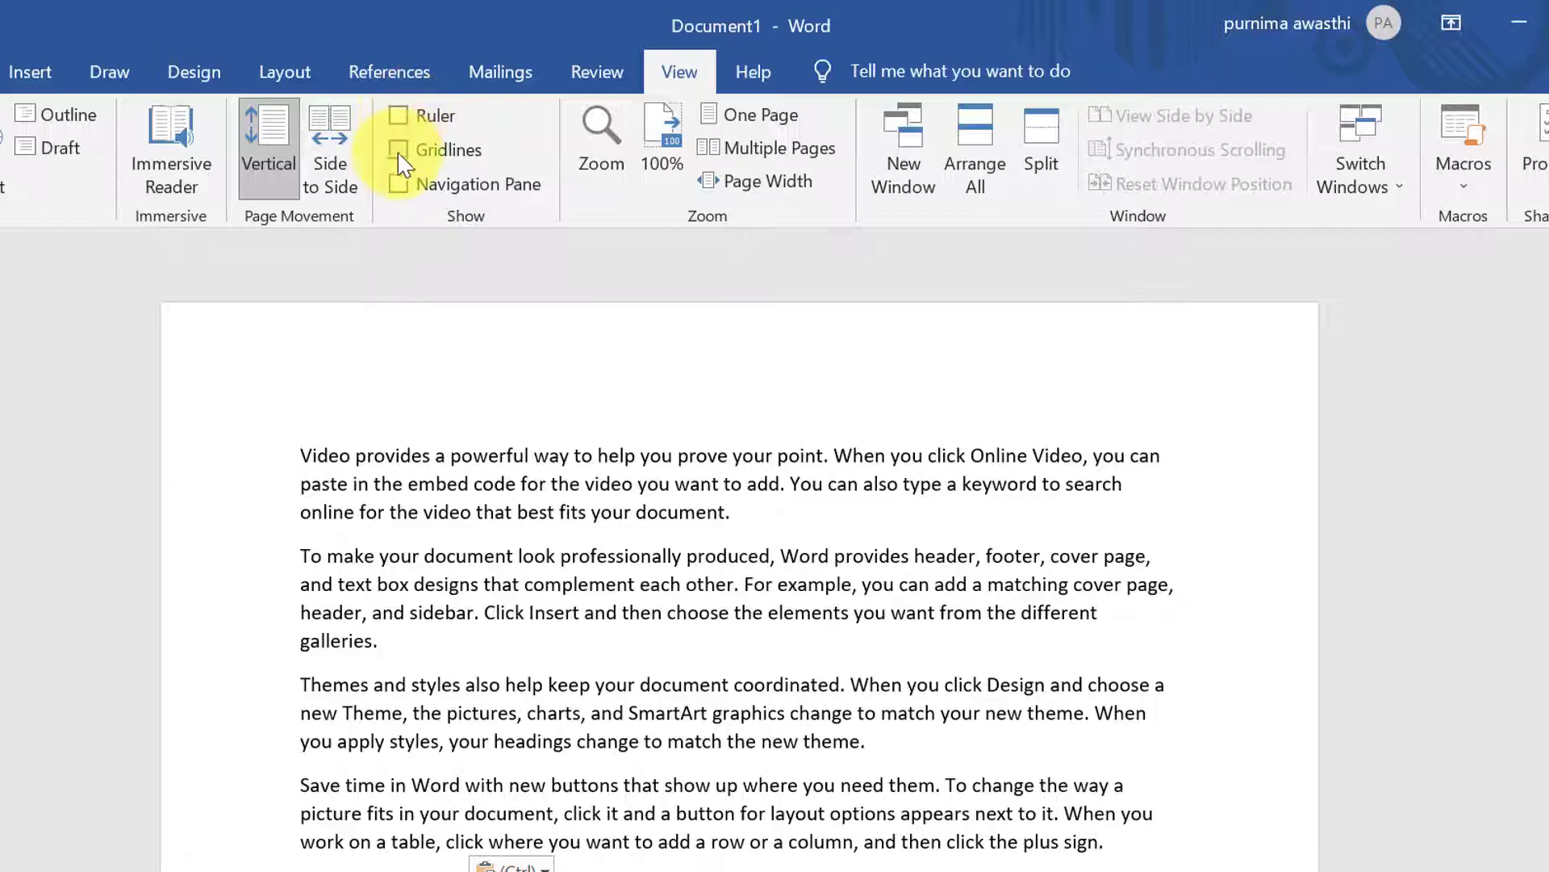
click(398, 153)
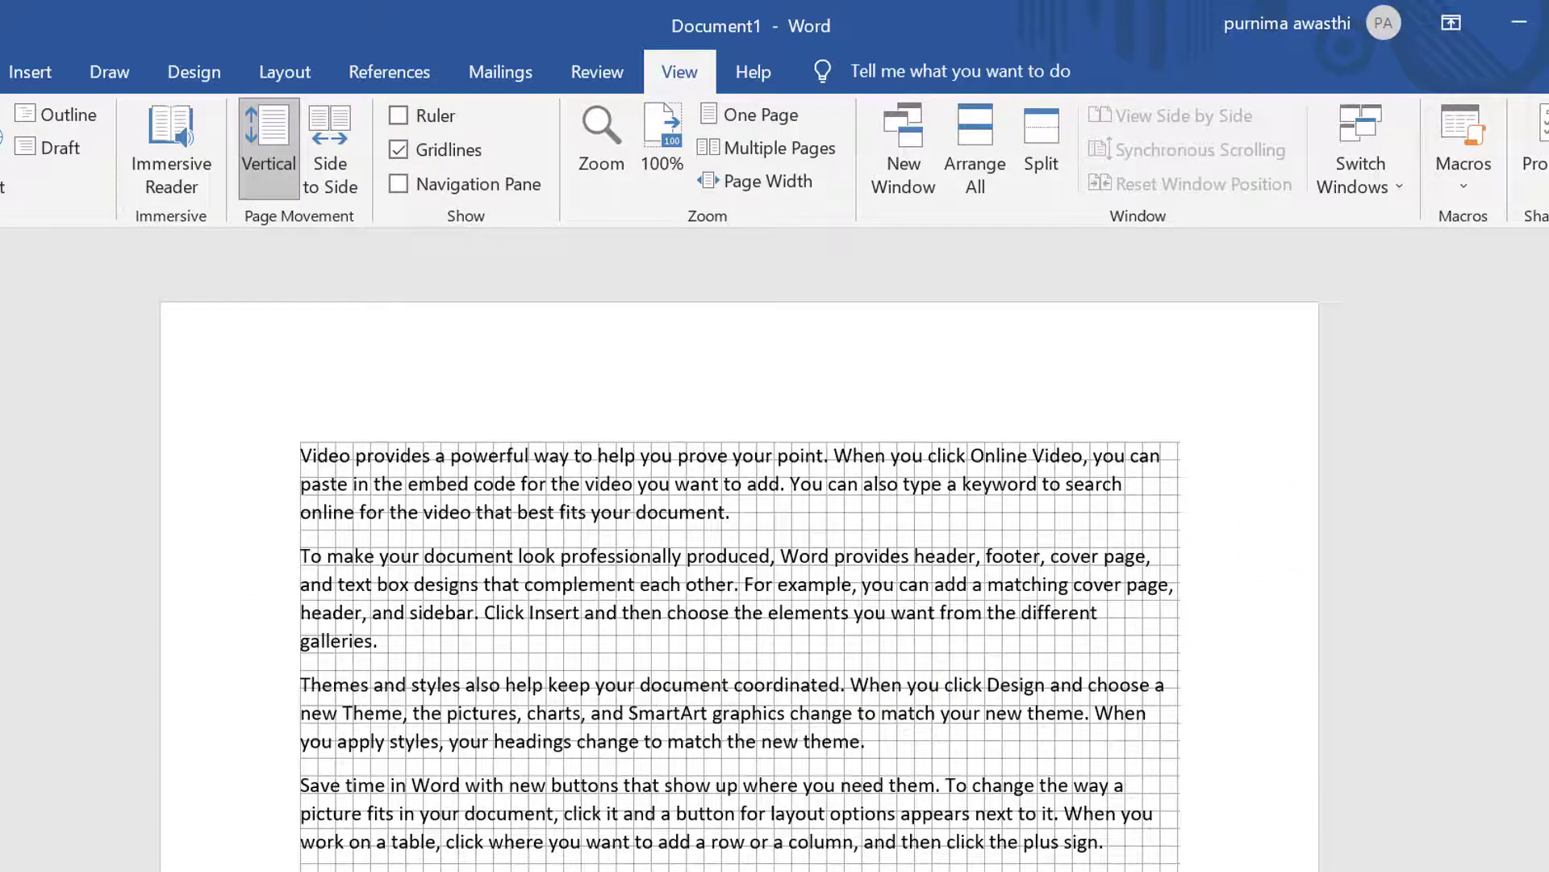
key(ctrl+v)
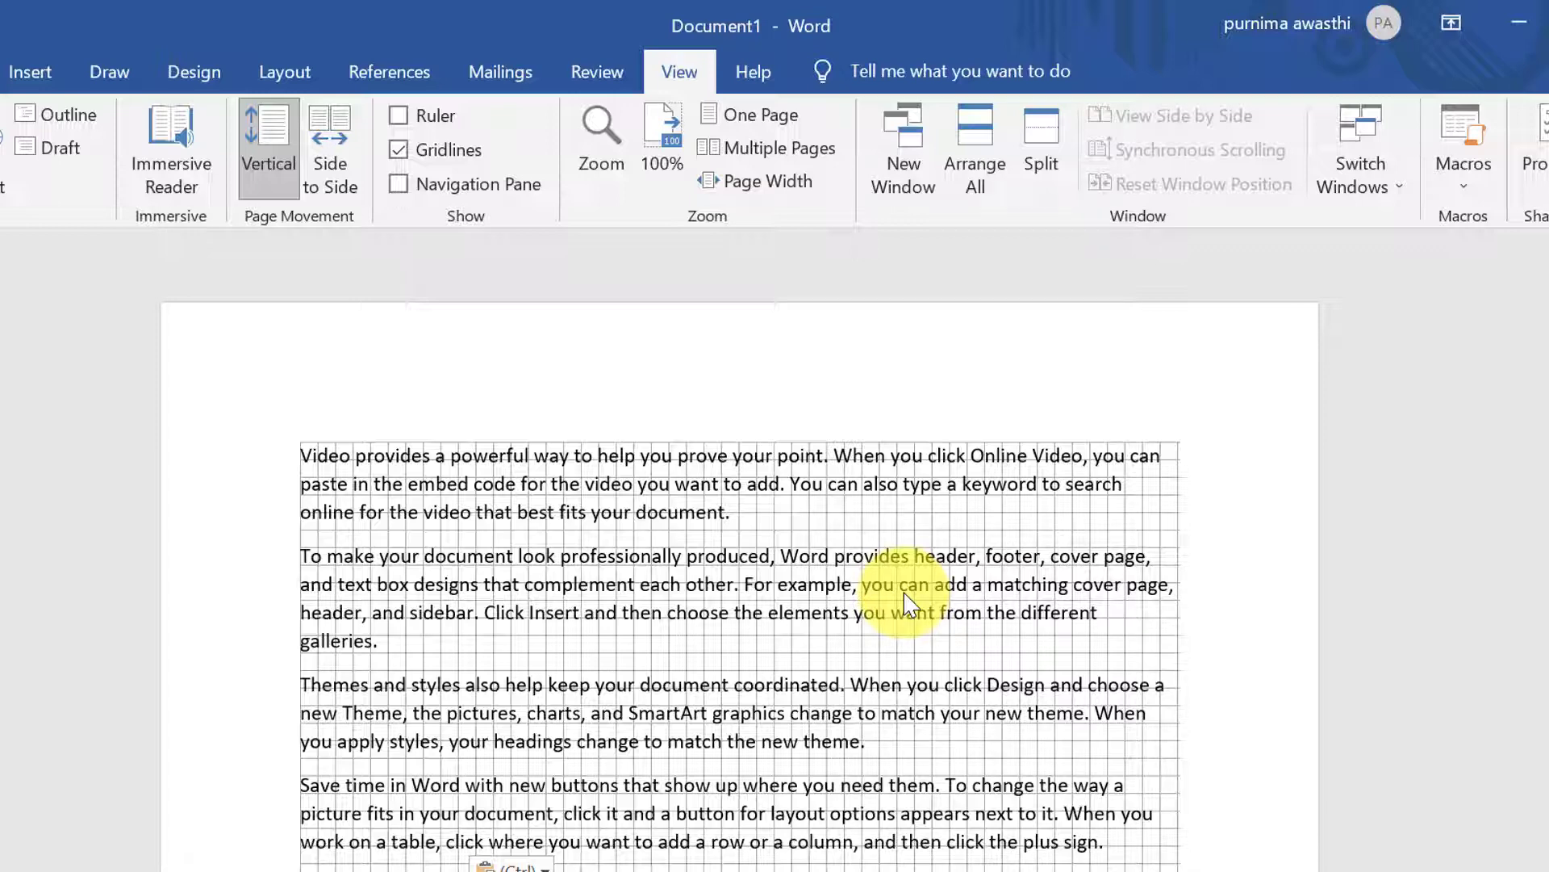
- Draw a blue rectangle over the second paragraph and place a duplicate to its right
click(46, 71)
click(167, 127)
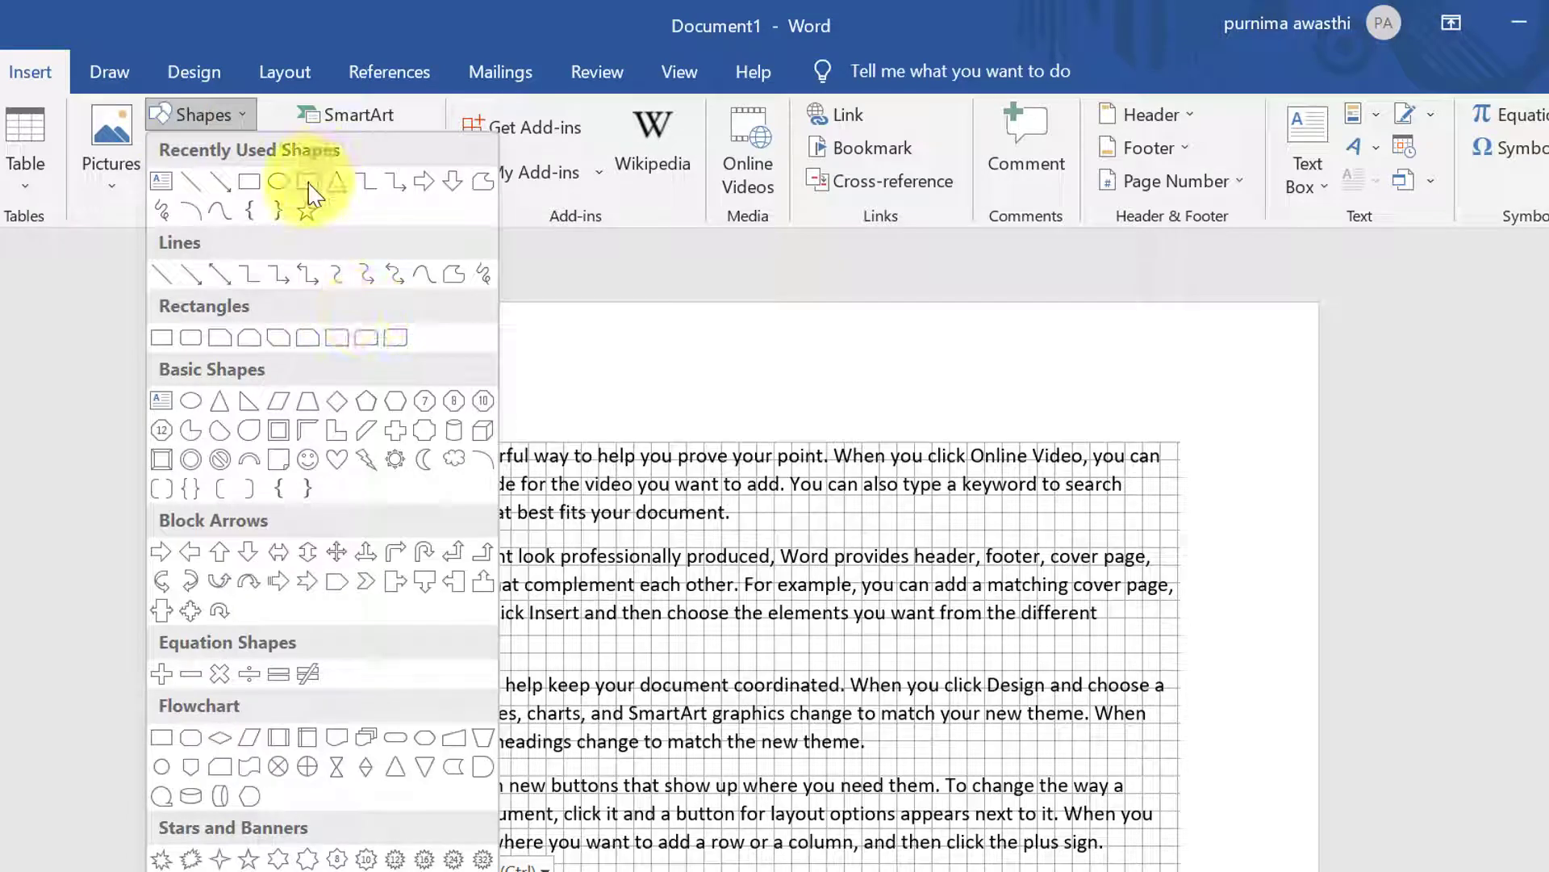
click(248, 184)
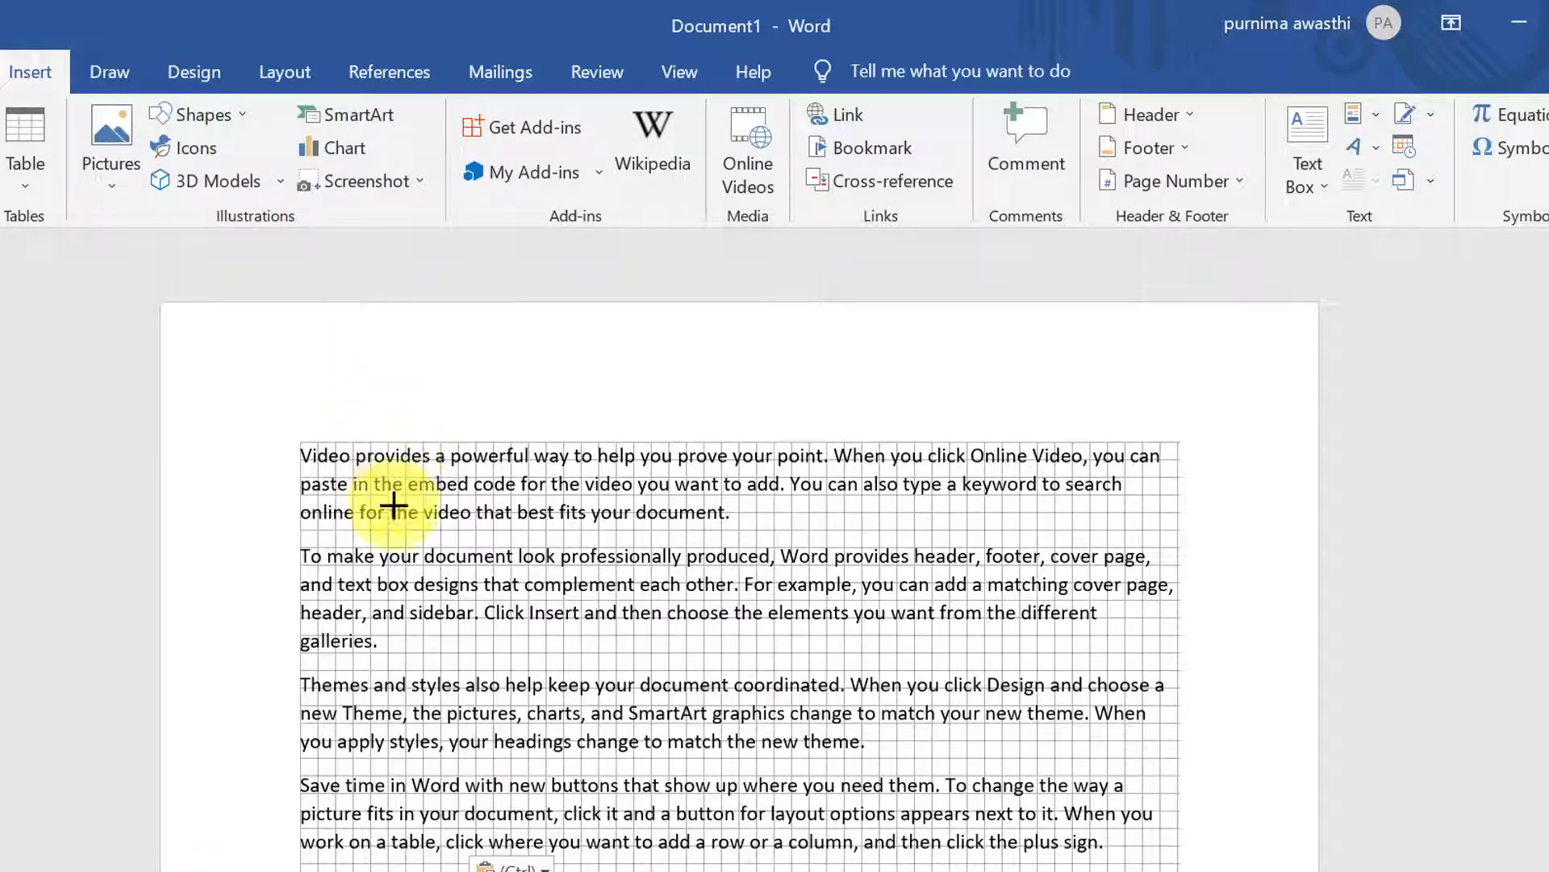
drag(387, 529, 564, 619)
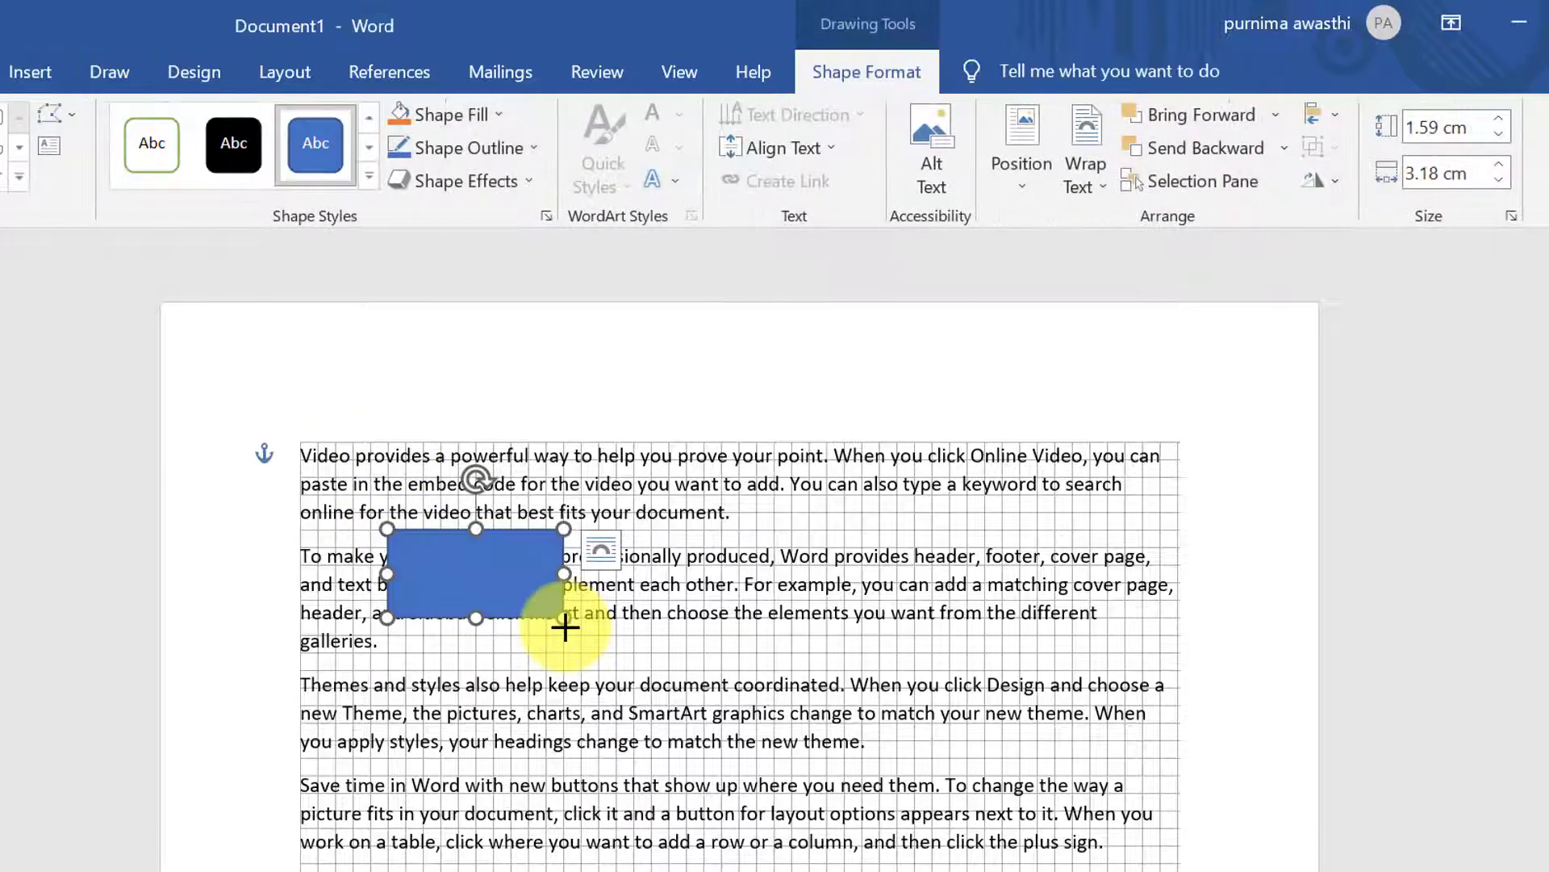
key(ctrl+d)
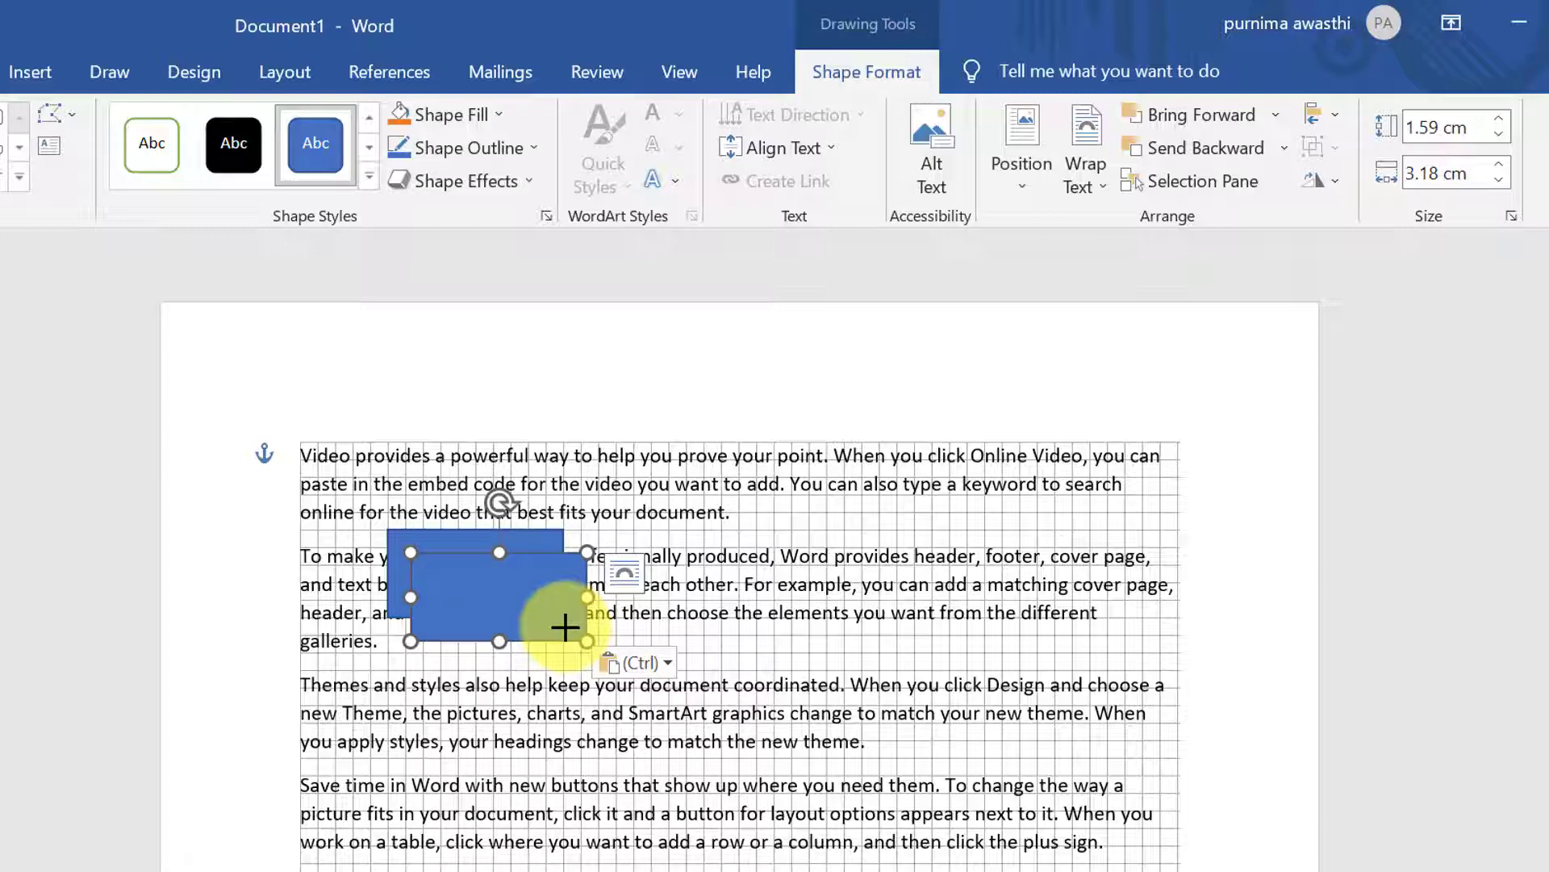
mouse_move(535, 616)
mouse_down()
mouse_move(791, 595)
mouse_move(1086, 605)
mouse_move(1091, 588)
mouse_up()
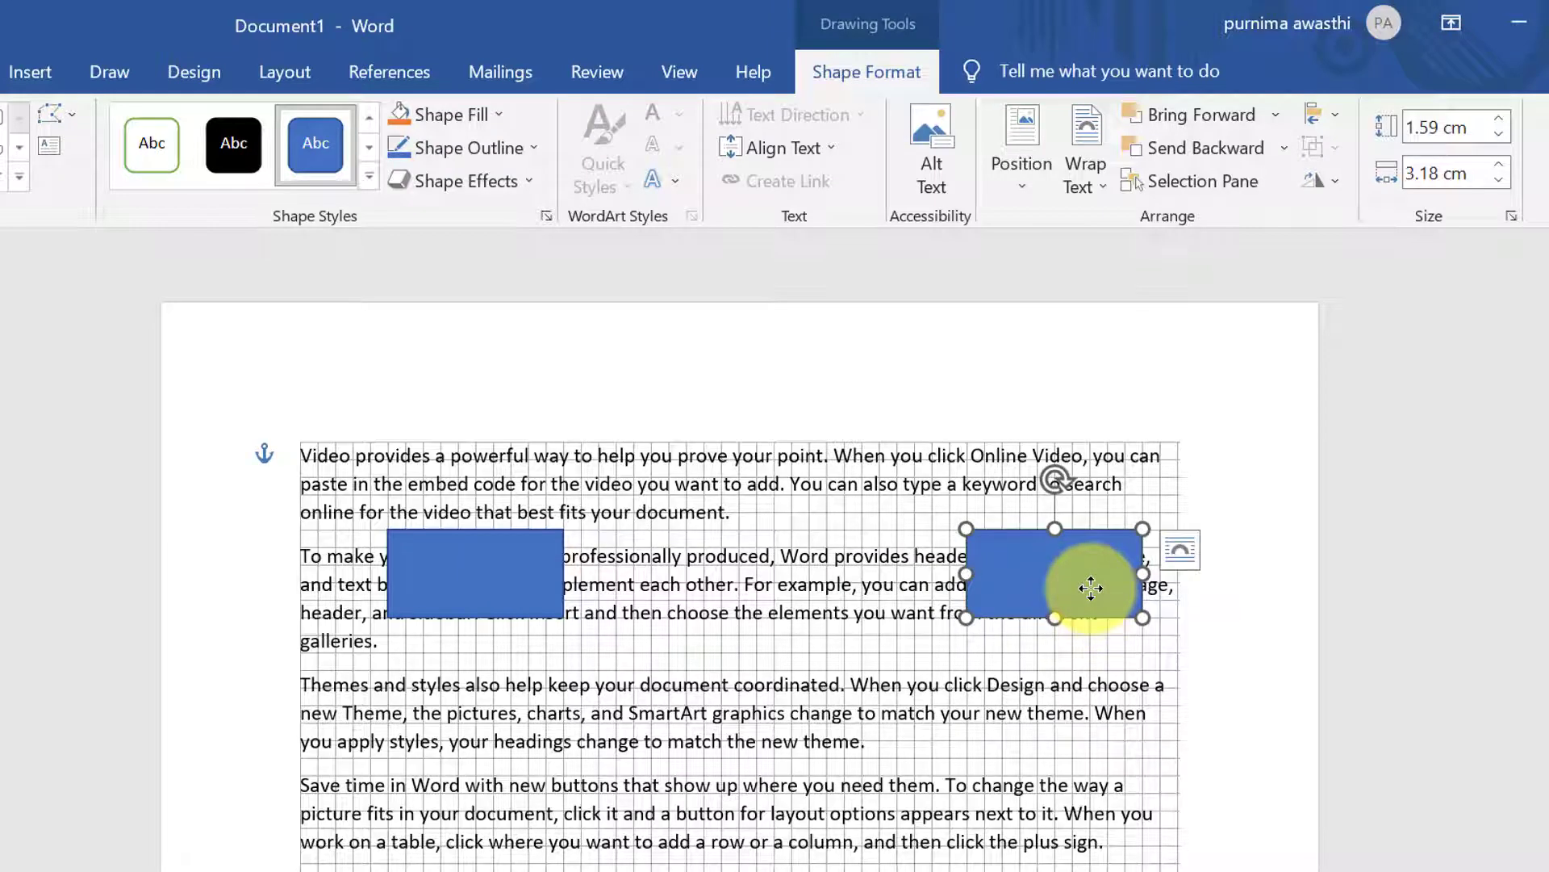
- Hide the gridlines, delete both blue rectangles, and turn on the Navigation Pane
click(692, 65)
click(450, 151)
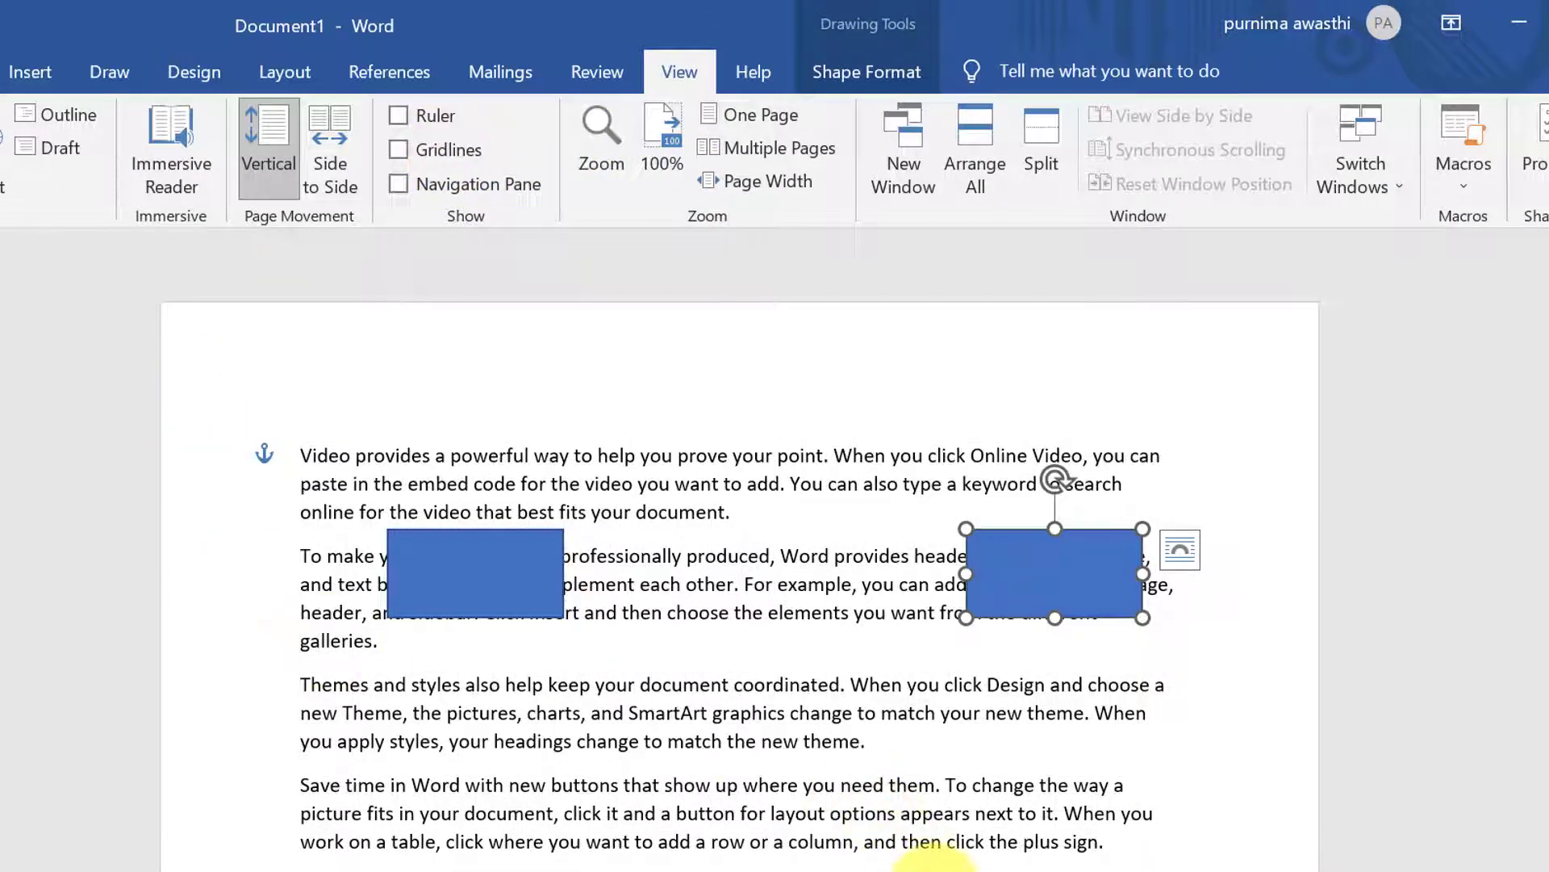
click(934, 862)
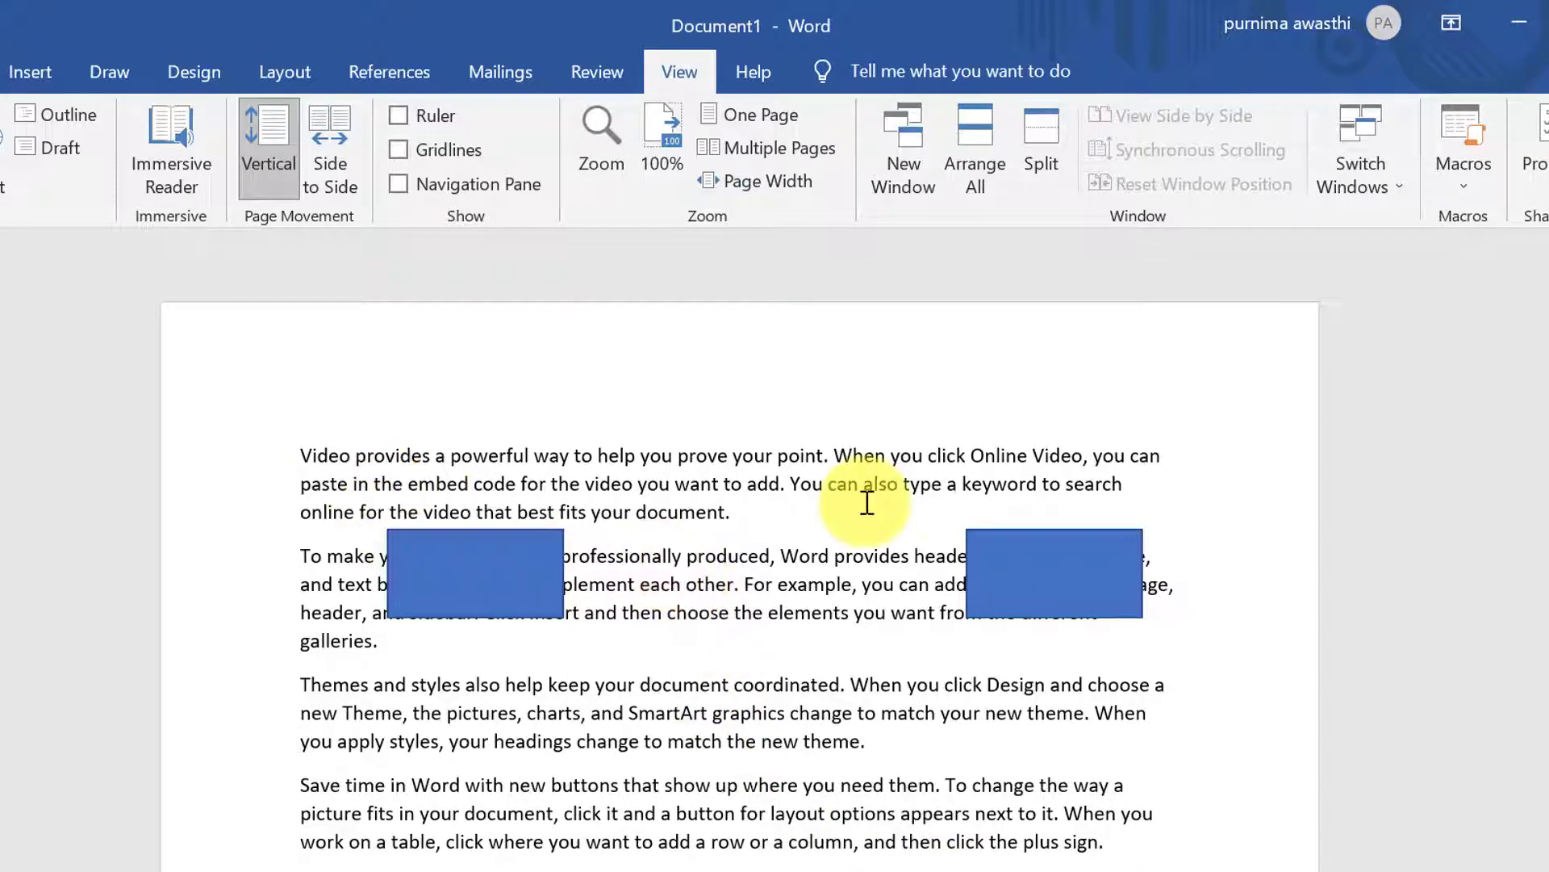
click(415, 588)
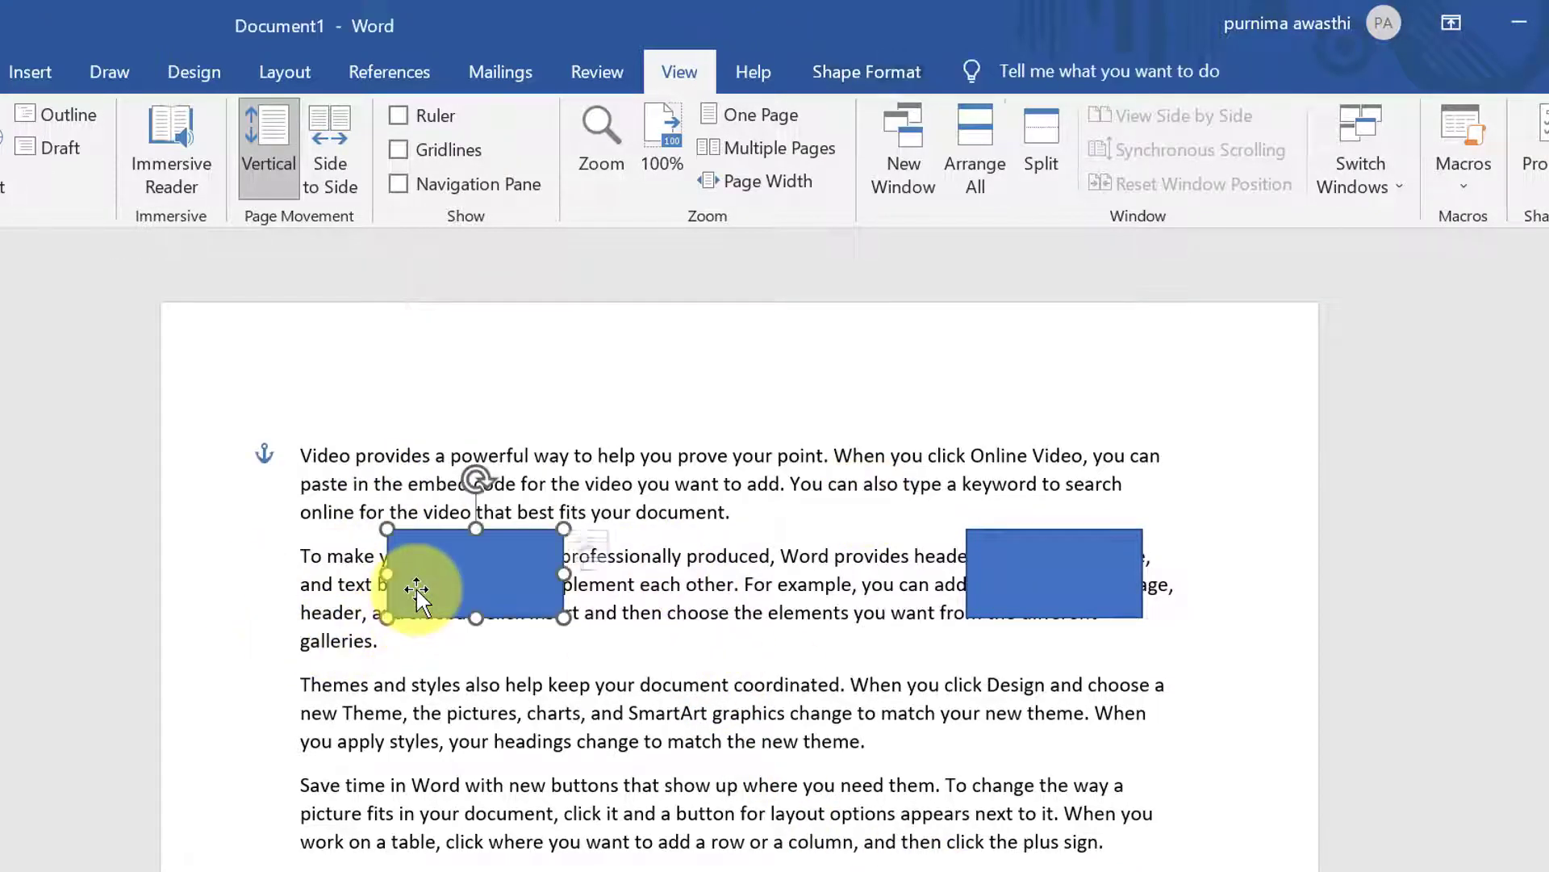
key(Delete)
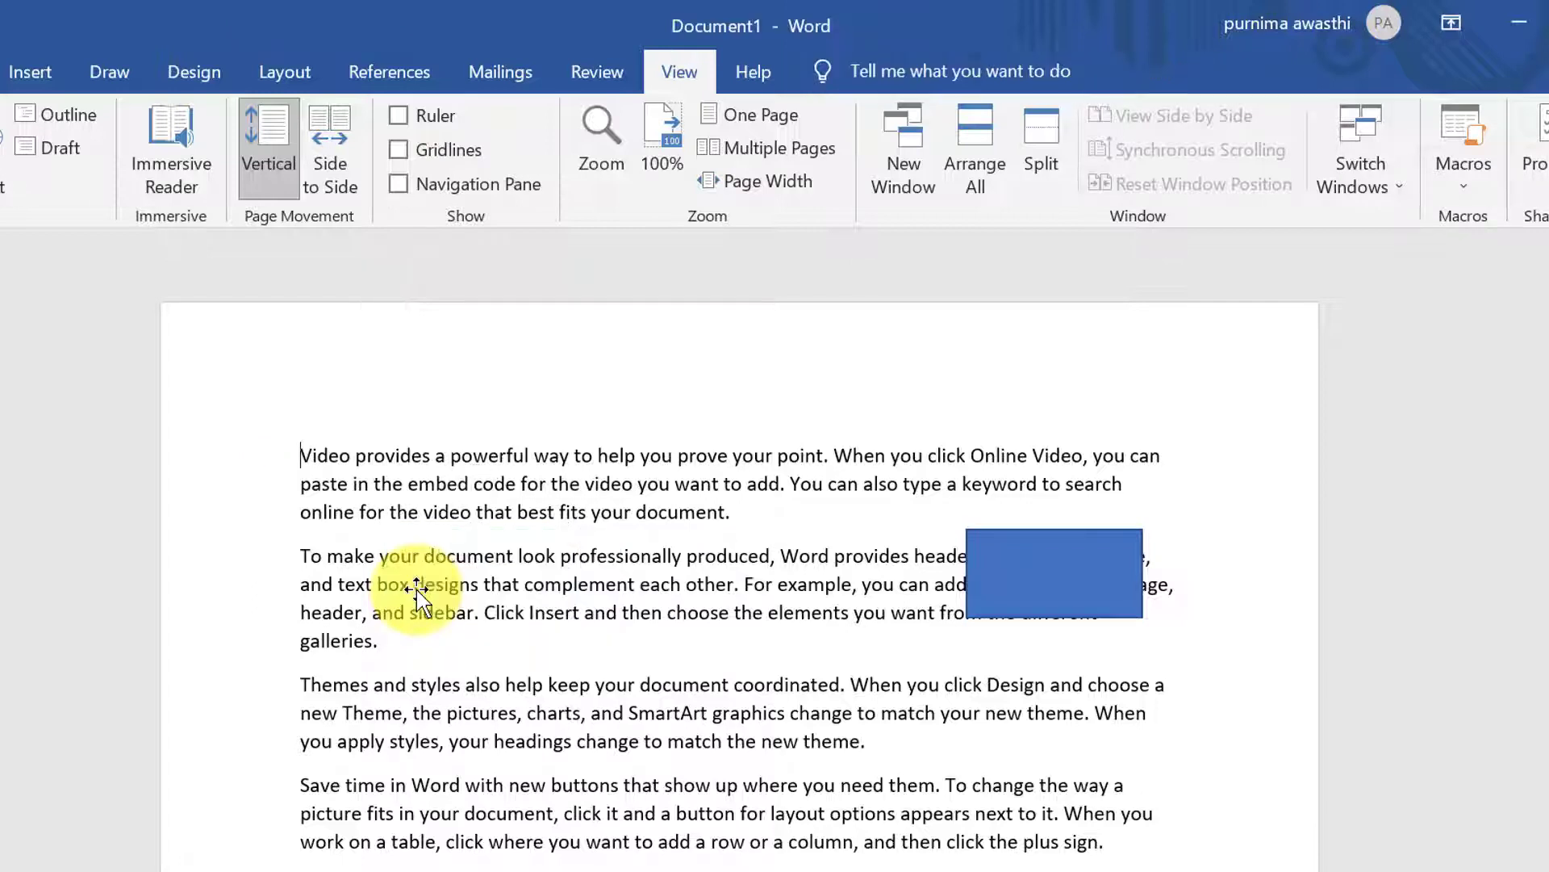
click(1028, 584)
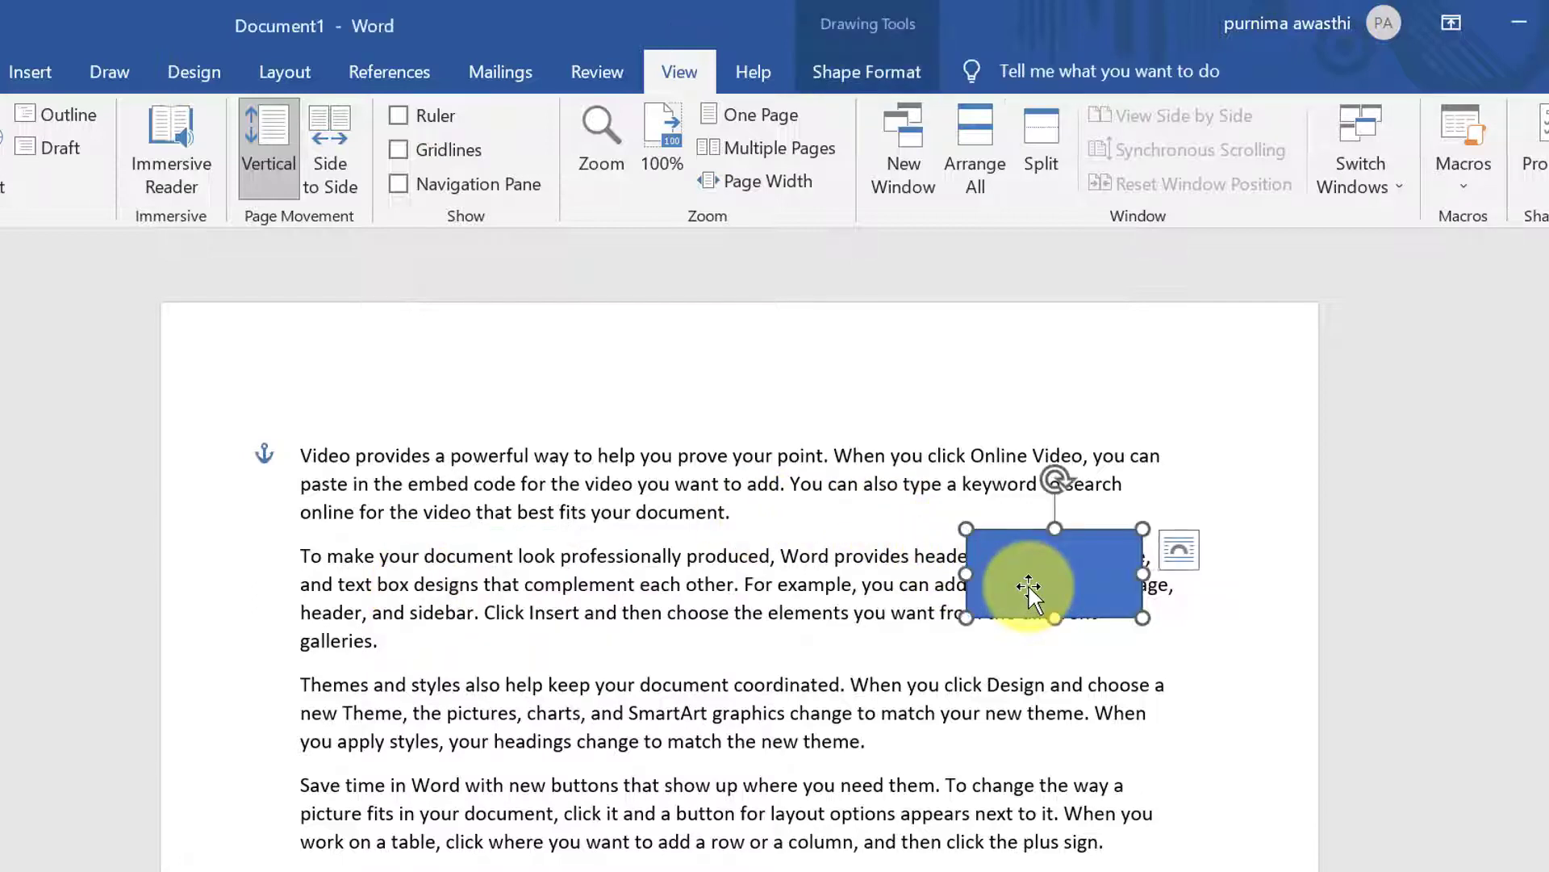
key(Delete)
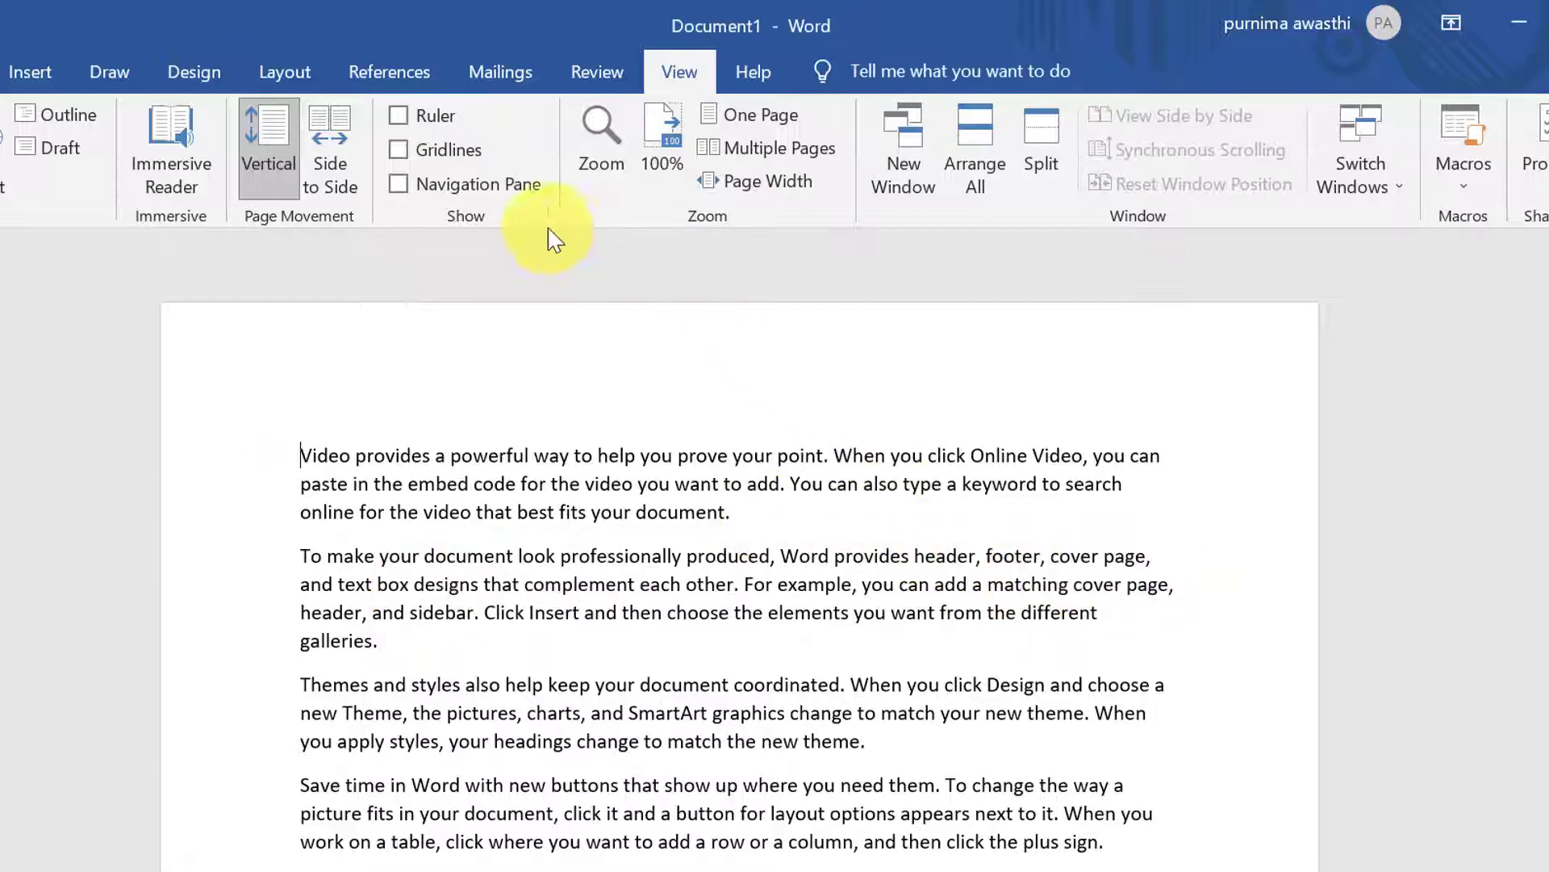
click(404, 187)
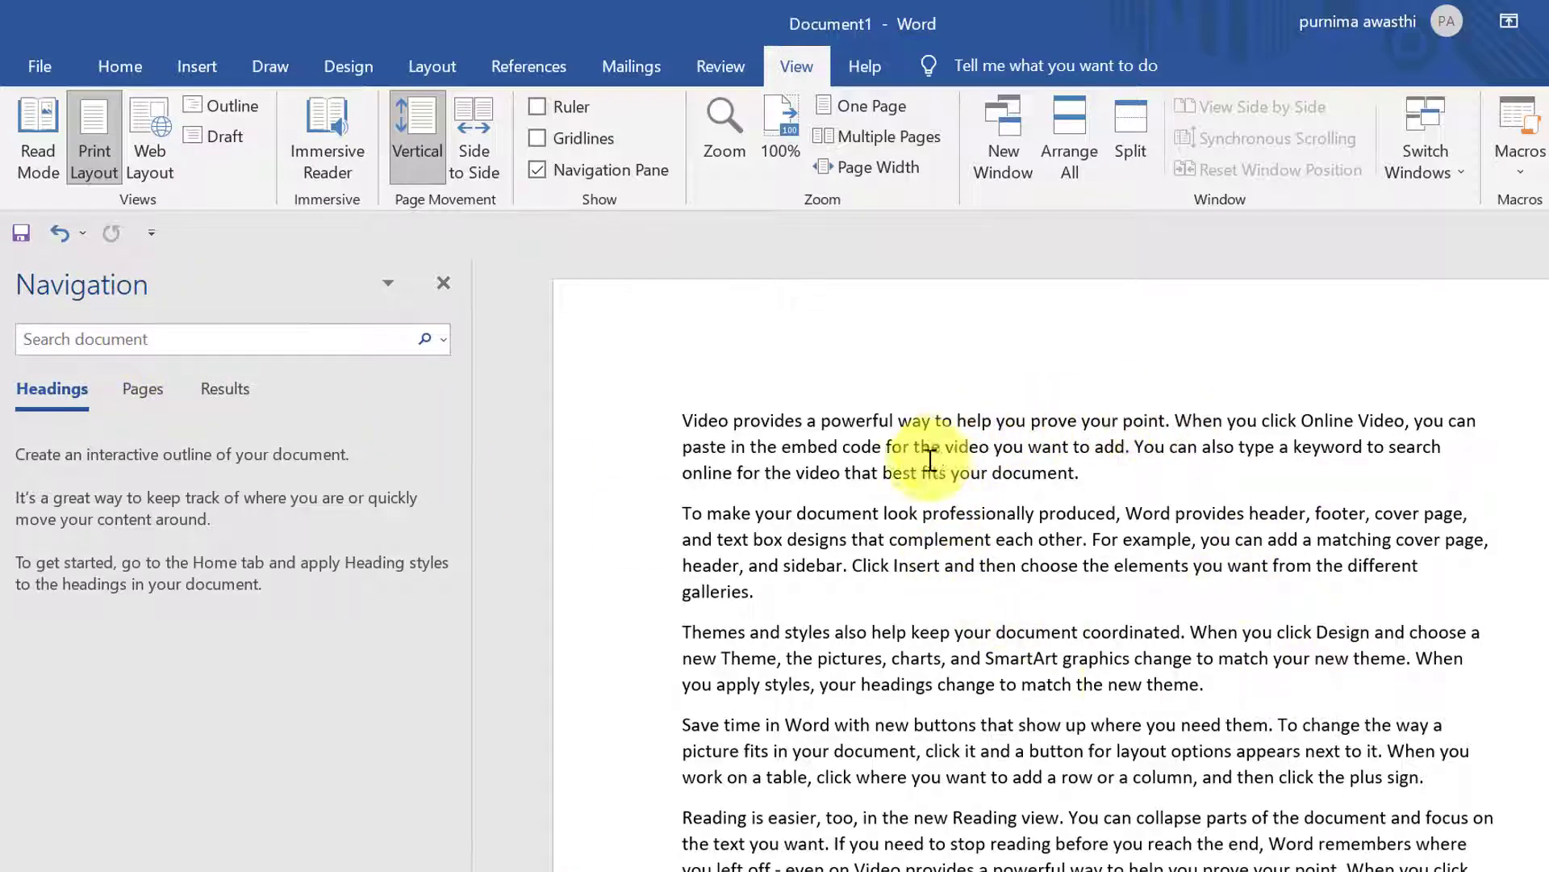
- Search the Navigation pane for 'look', scroll through its 6 matches, then close the pane
click(300, 333)
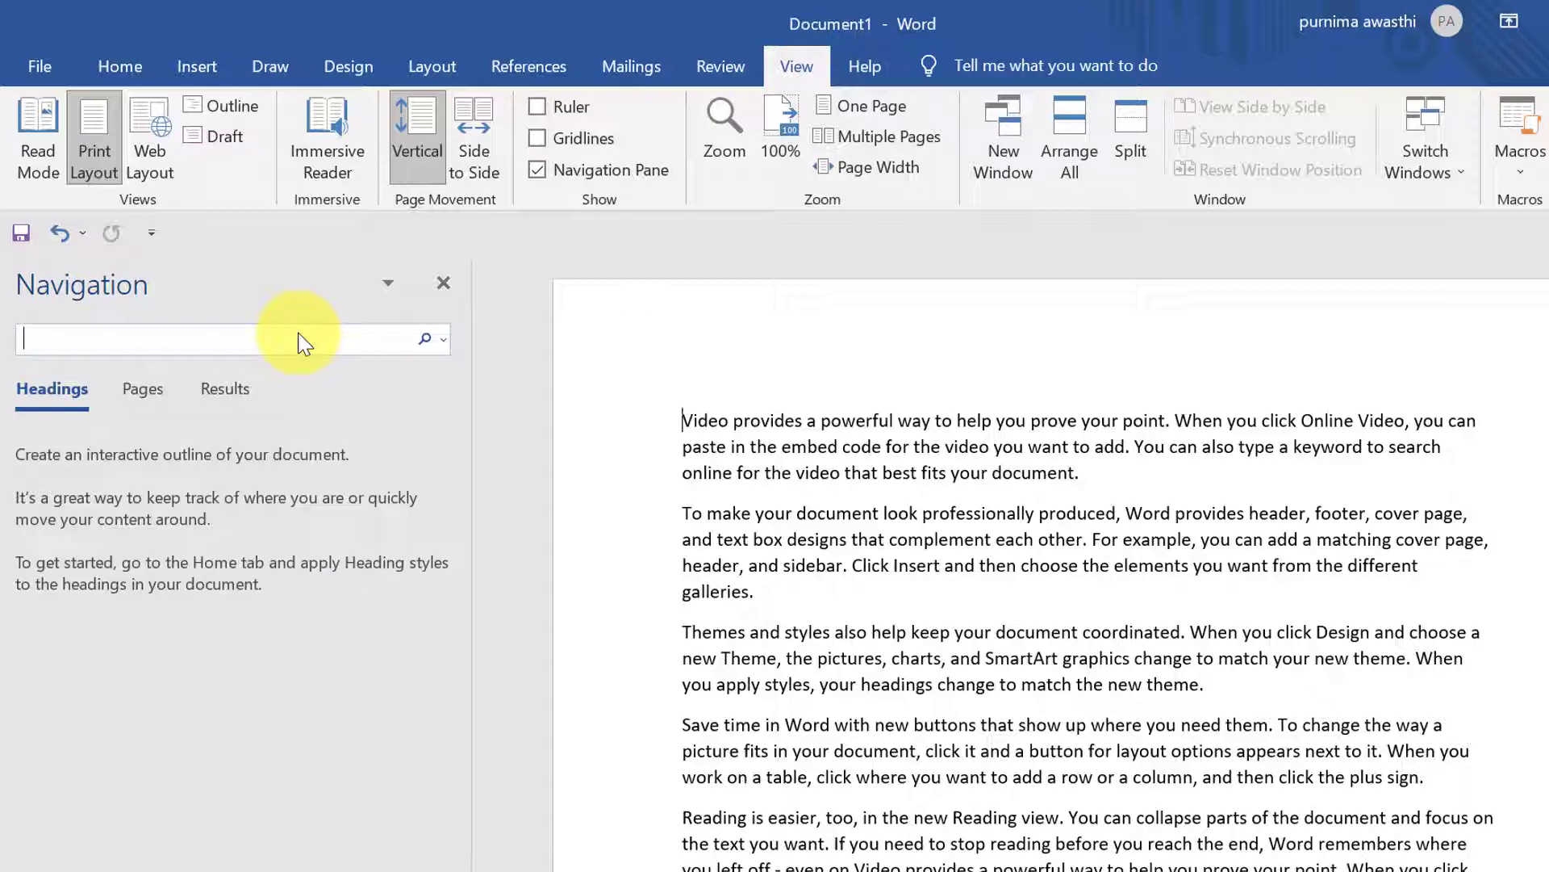
text(look)
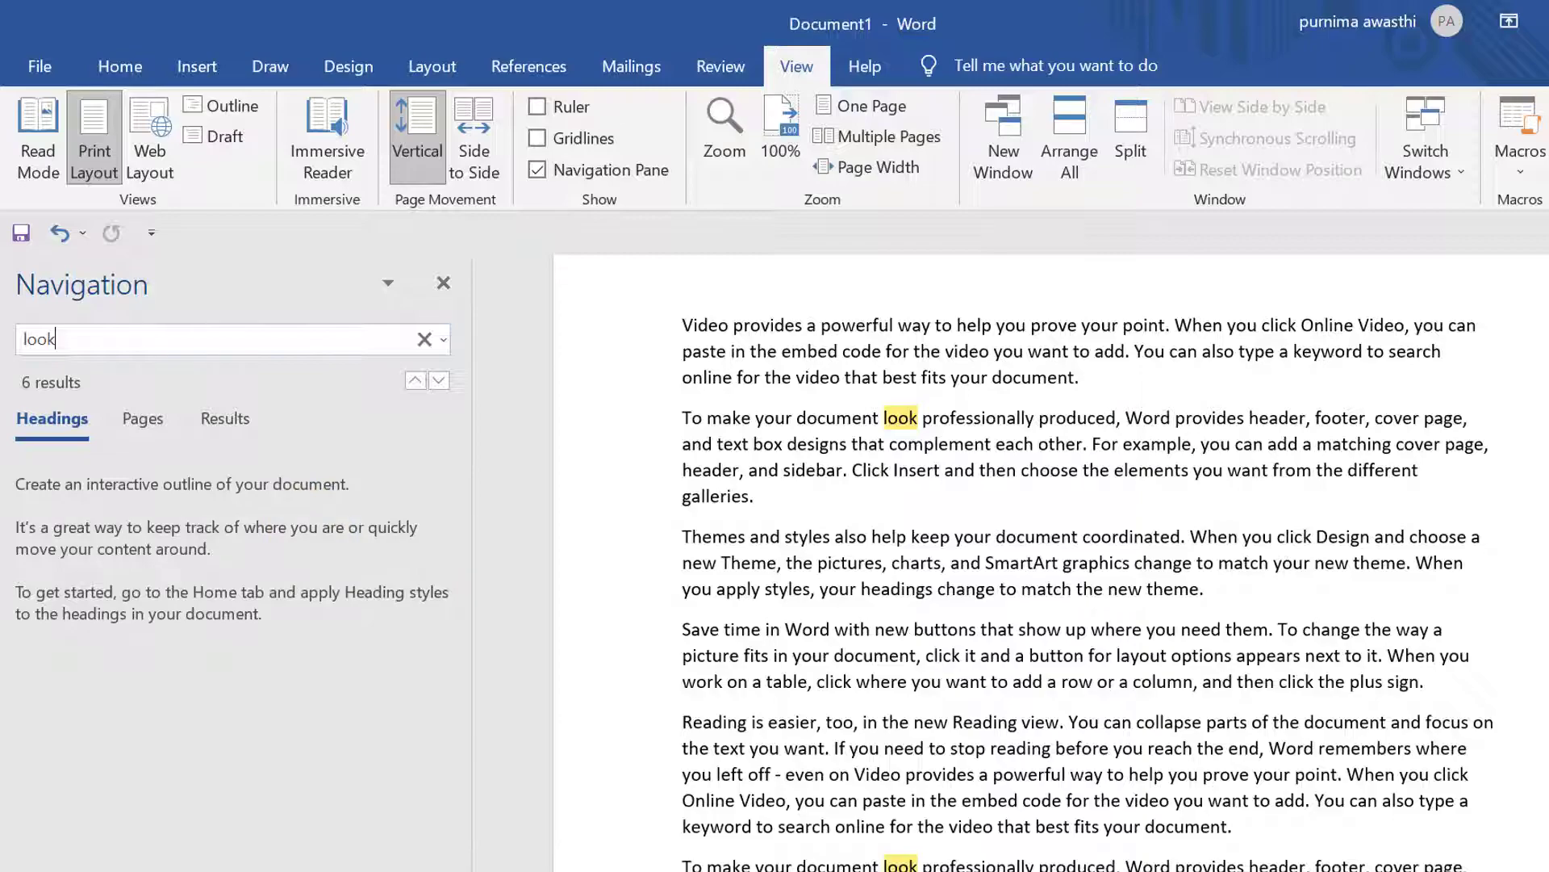
scroll(1089, 565, down, 3)
scroll(1090, 565, down, 3)
scroll(1089, 564, down, 3)
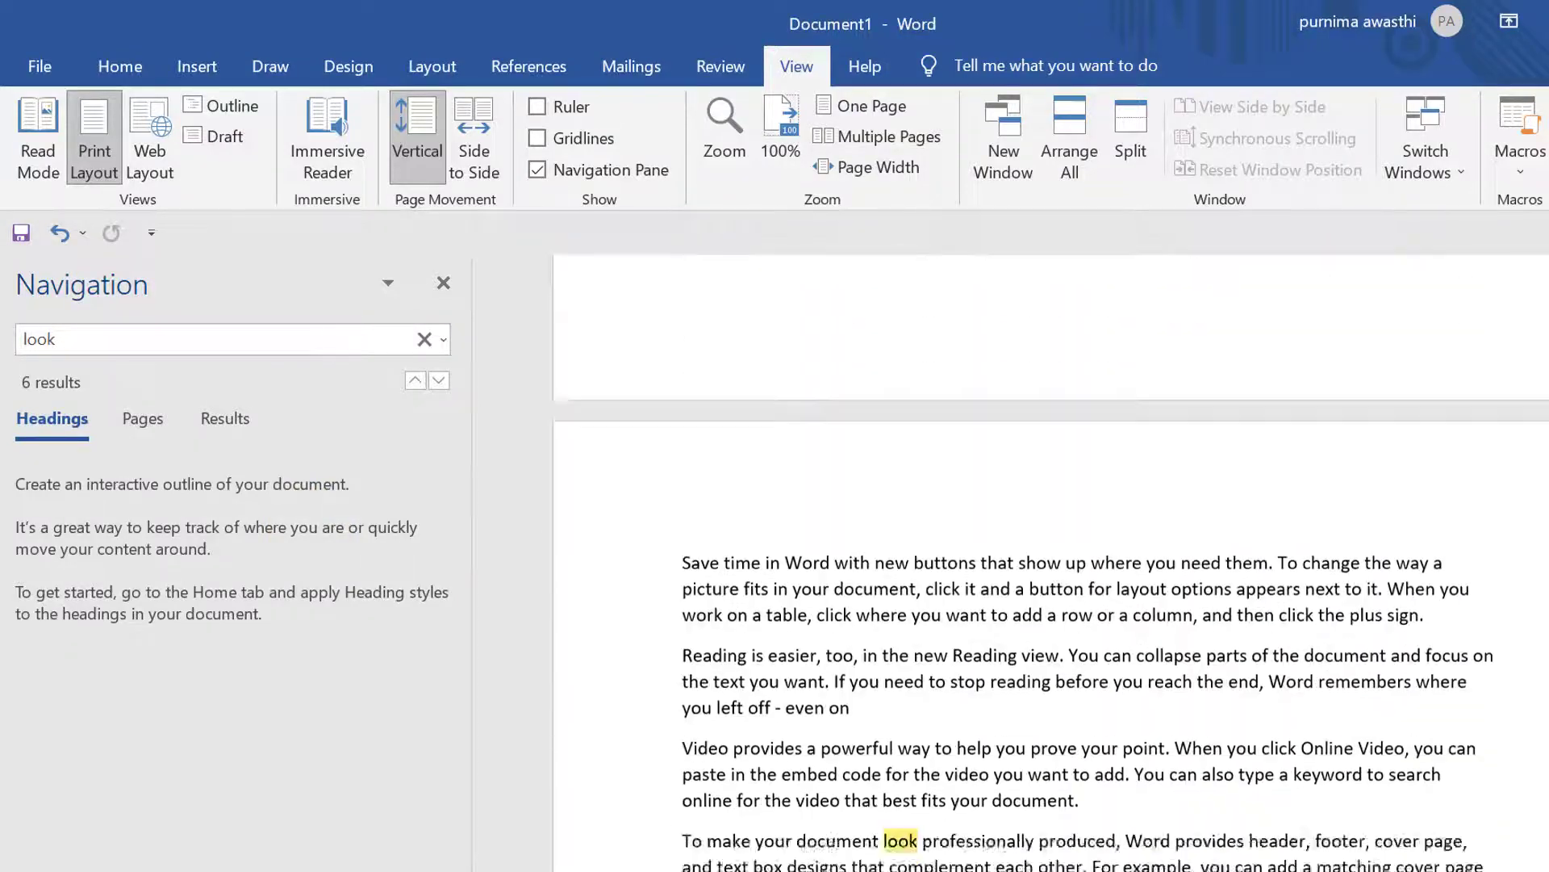
scroll(1090, 565, down, 3)
scroll(1090, 564, down, 3)
scroll(1089, 565, down, 3)
scroll(1090, 565, down, 3)
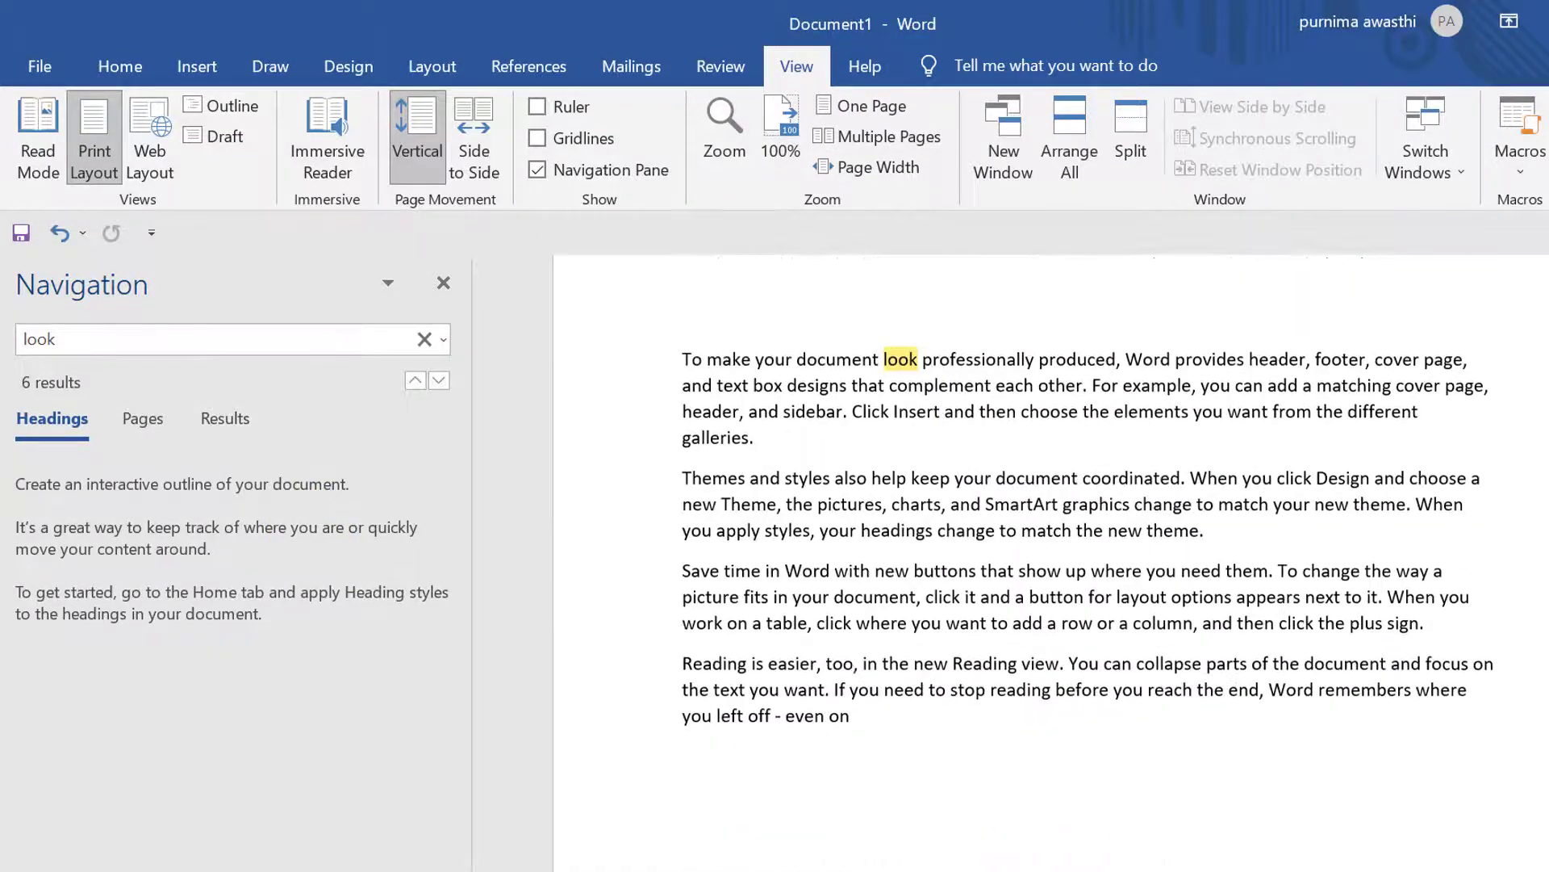
scroll(1050, 565, down, 1)
scroll(1049, 565, down, 5)
scroll(1049, 565, down, 3)
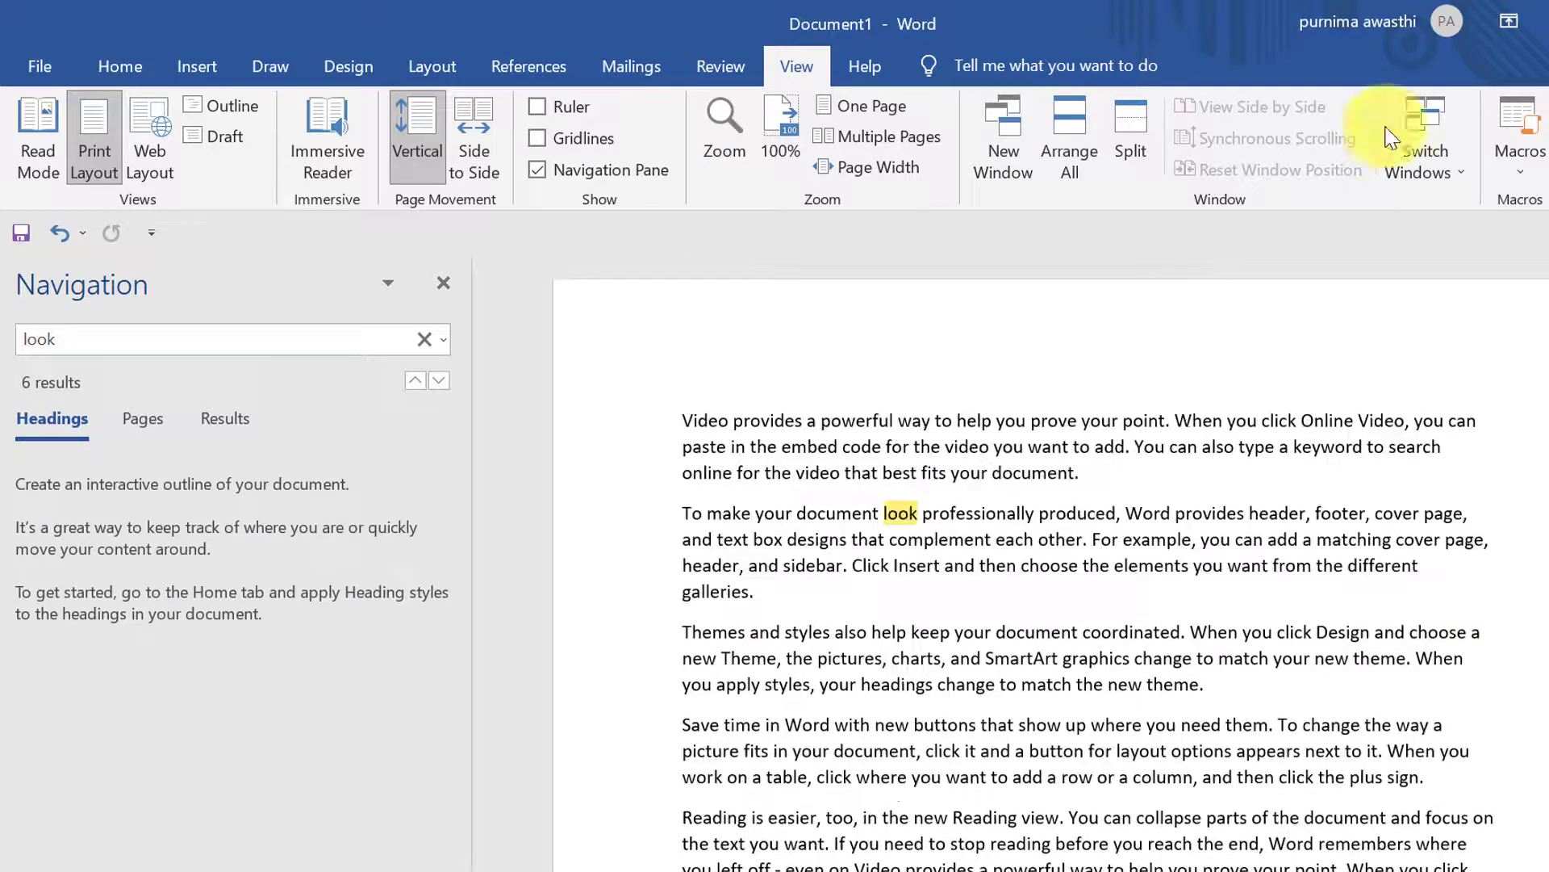
click(443, 284)
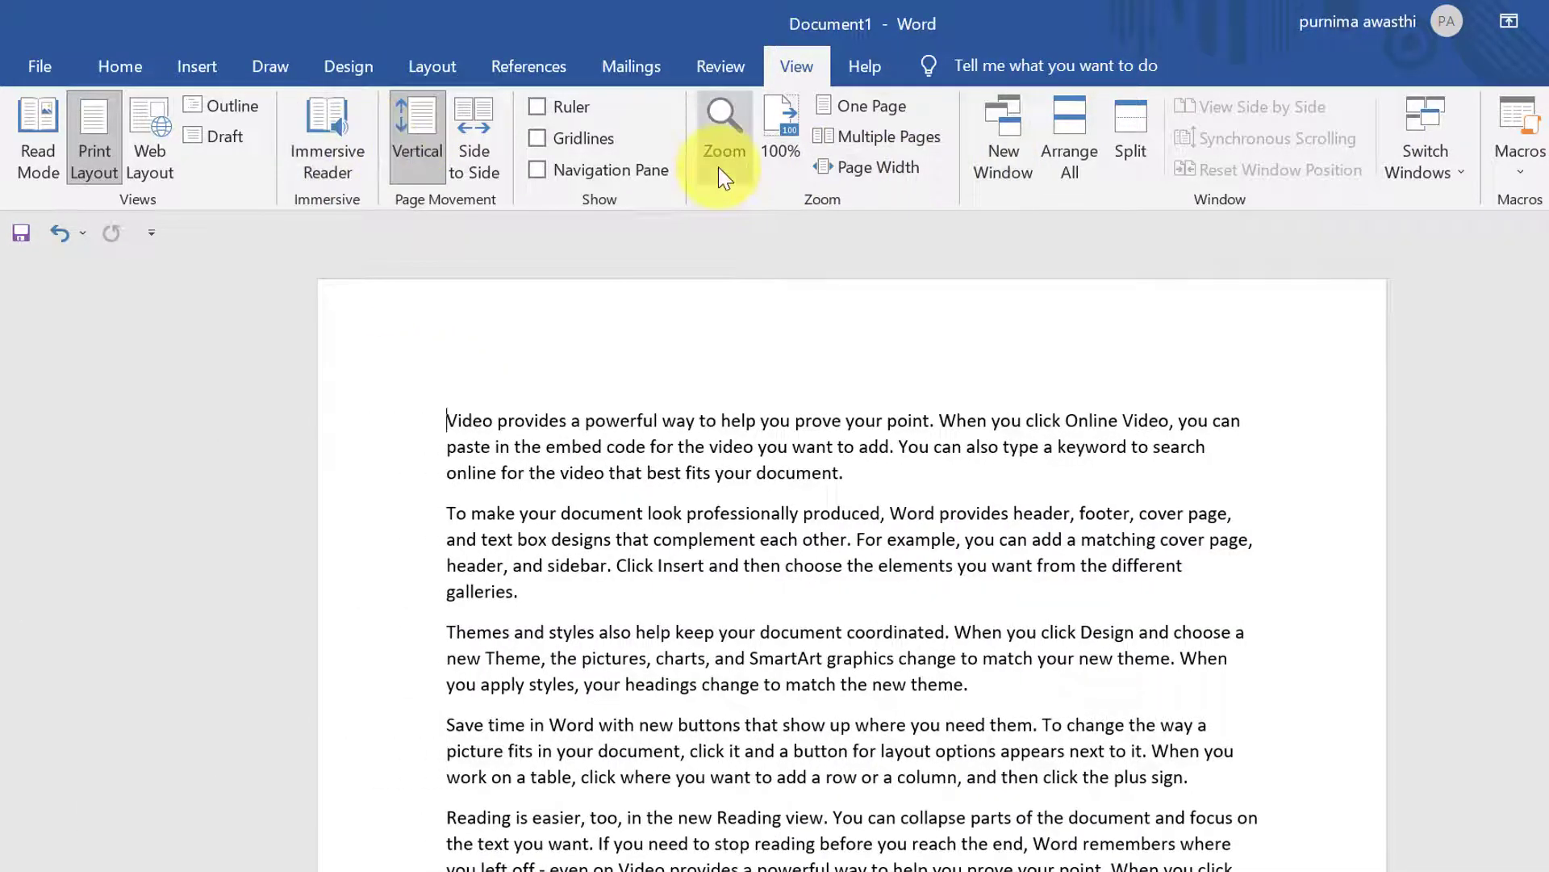
click(724, 166)
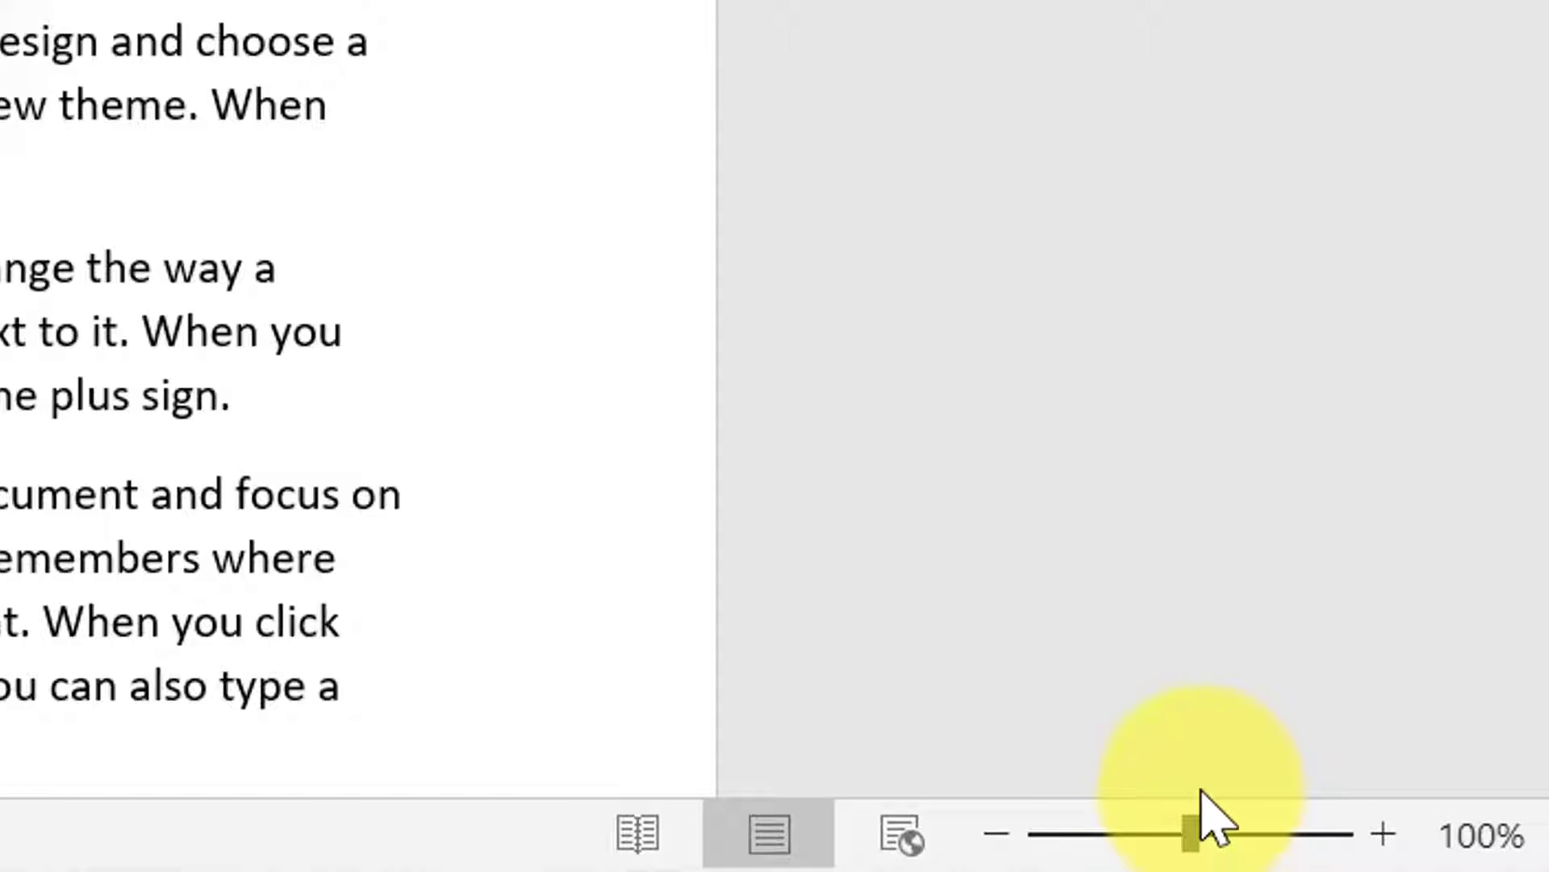
click(1481, 836)
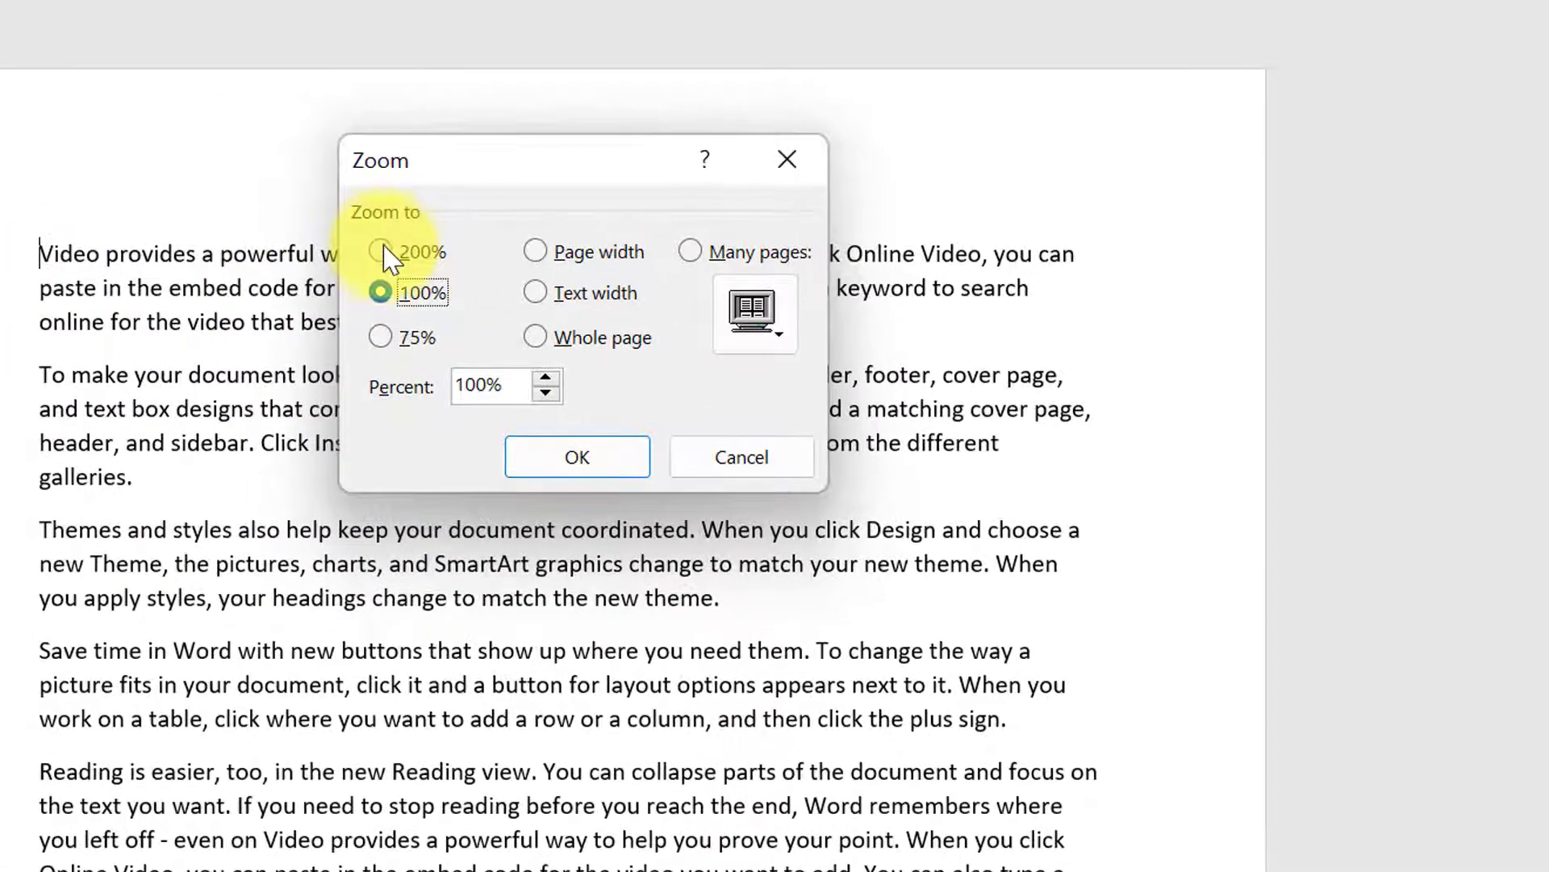
click(381, 252)
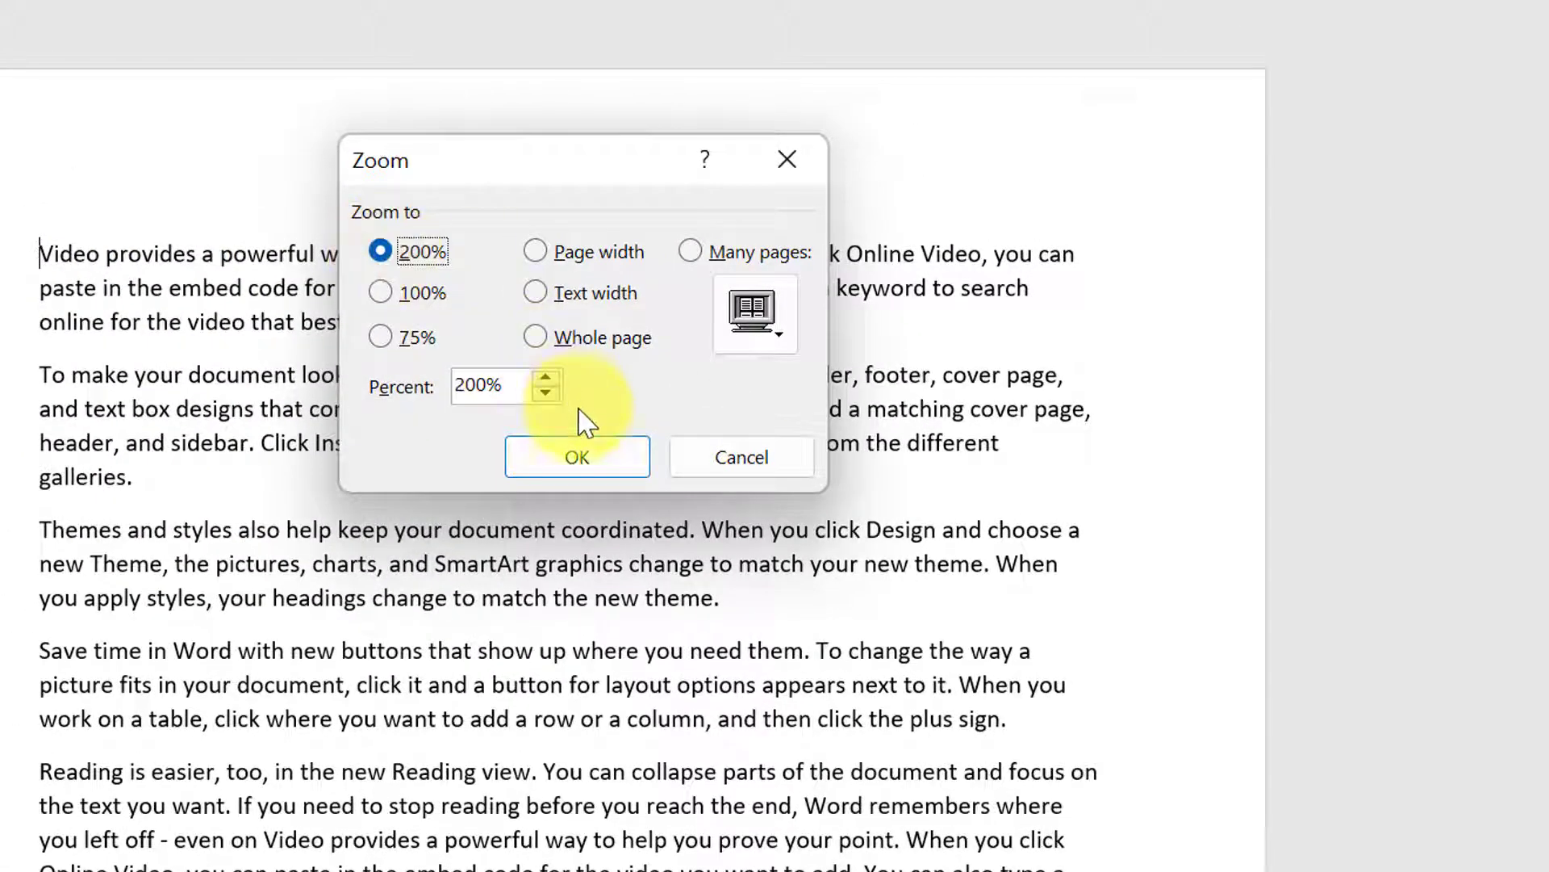
click(577, 456)
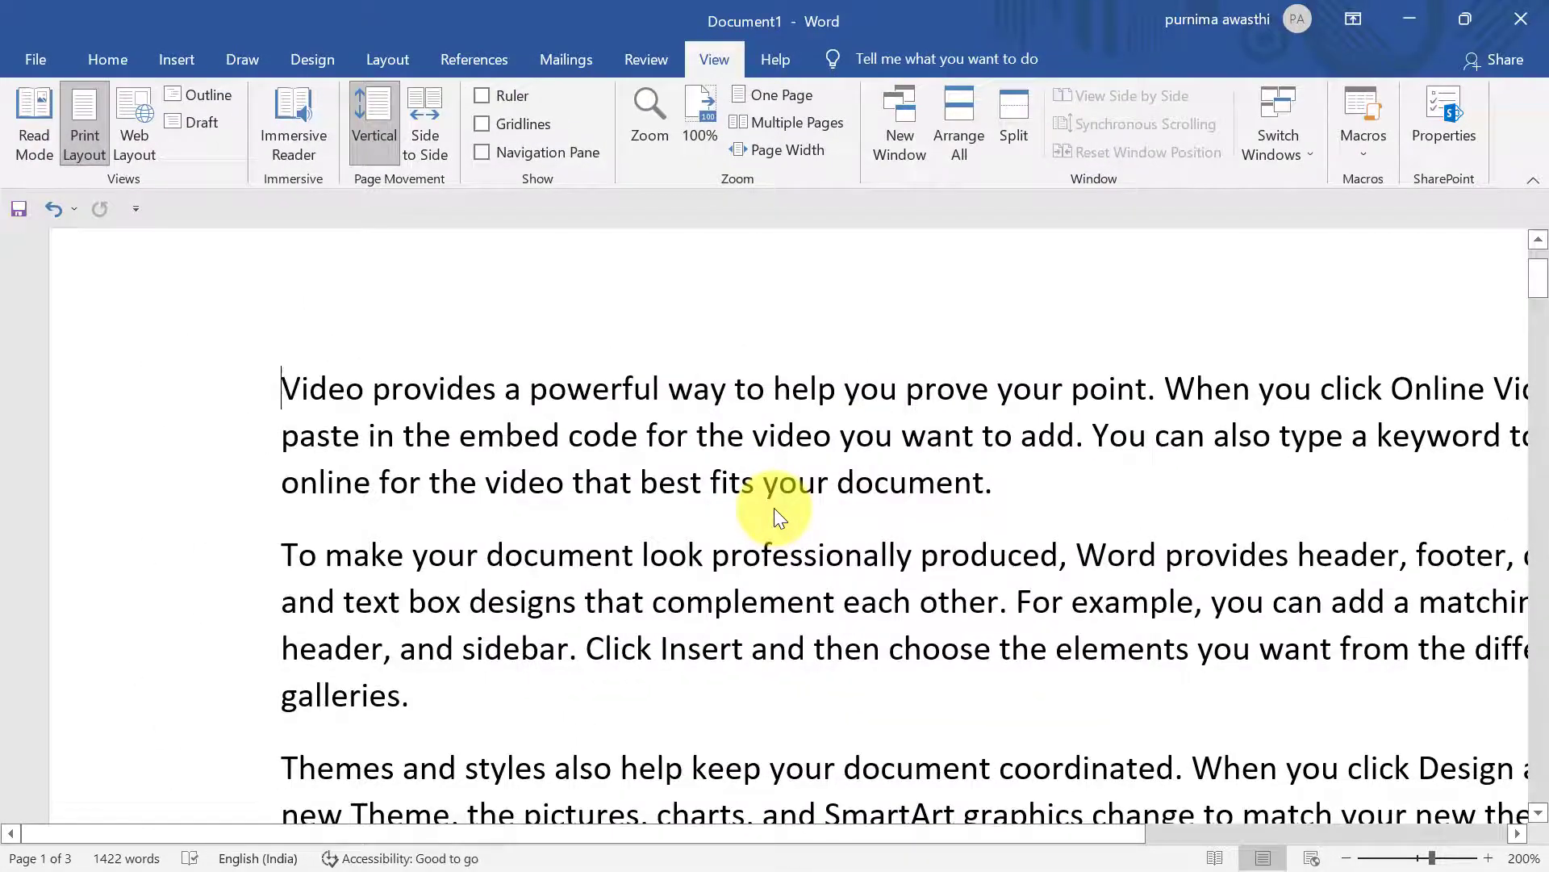
drag(859, 838, 1001, 839)
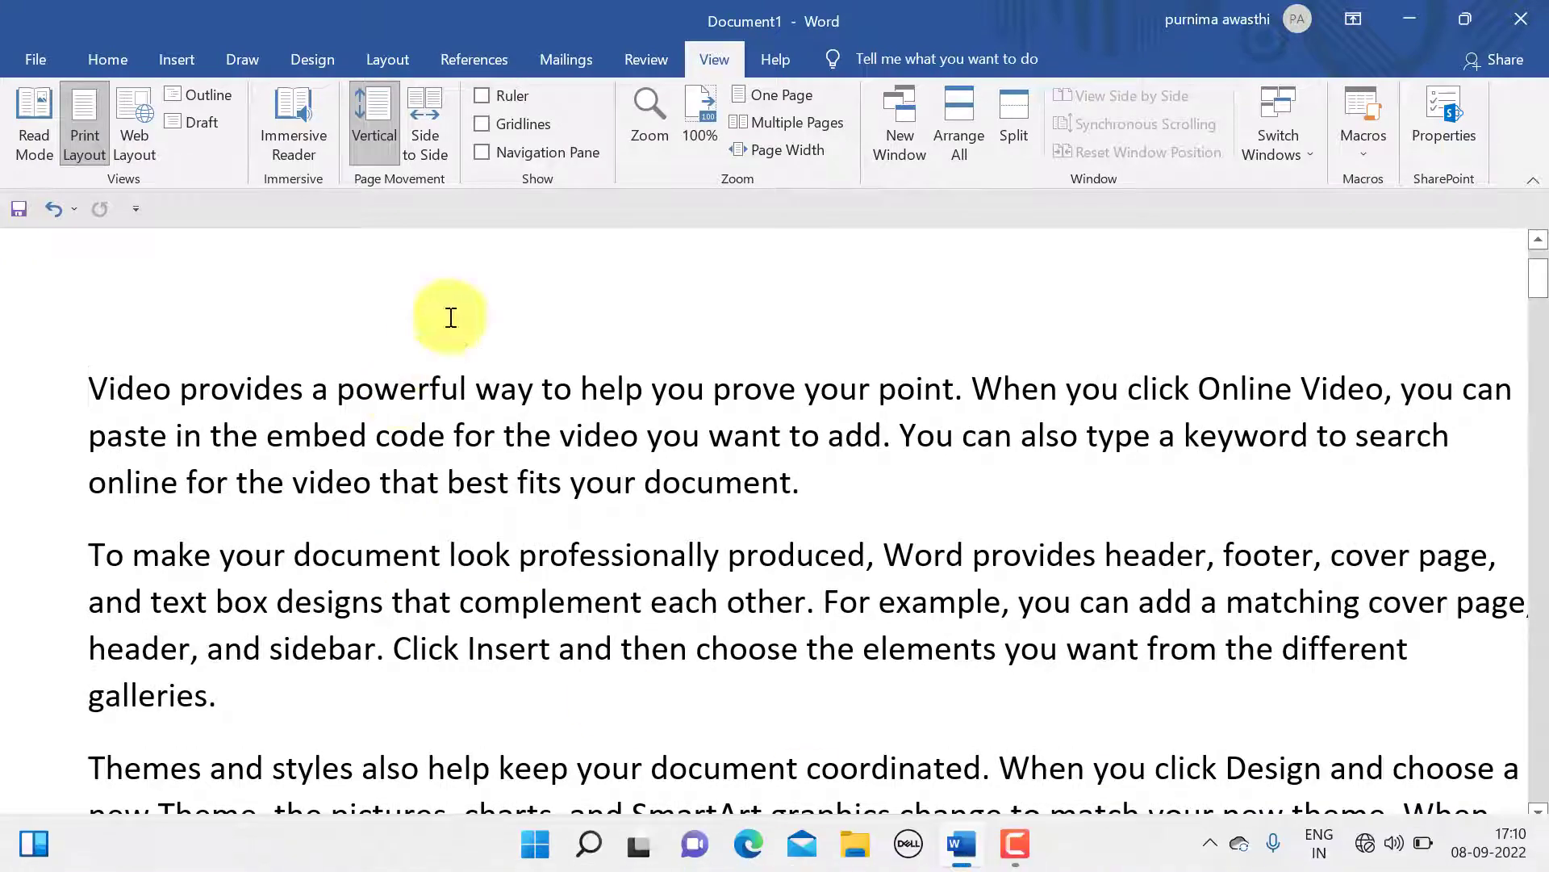
click(710, 136)
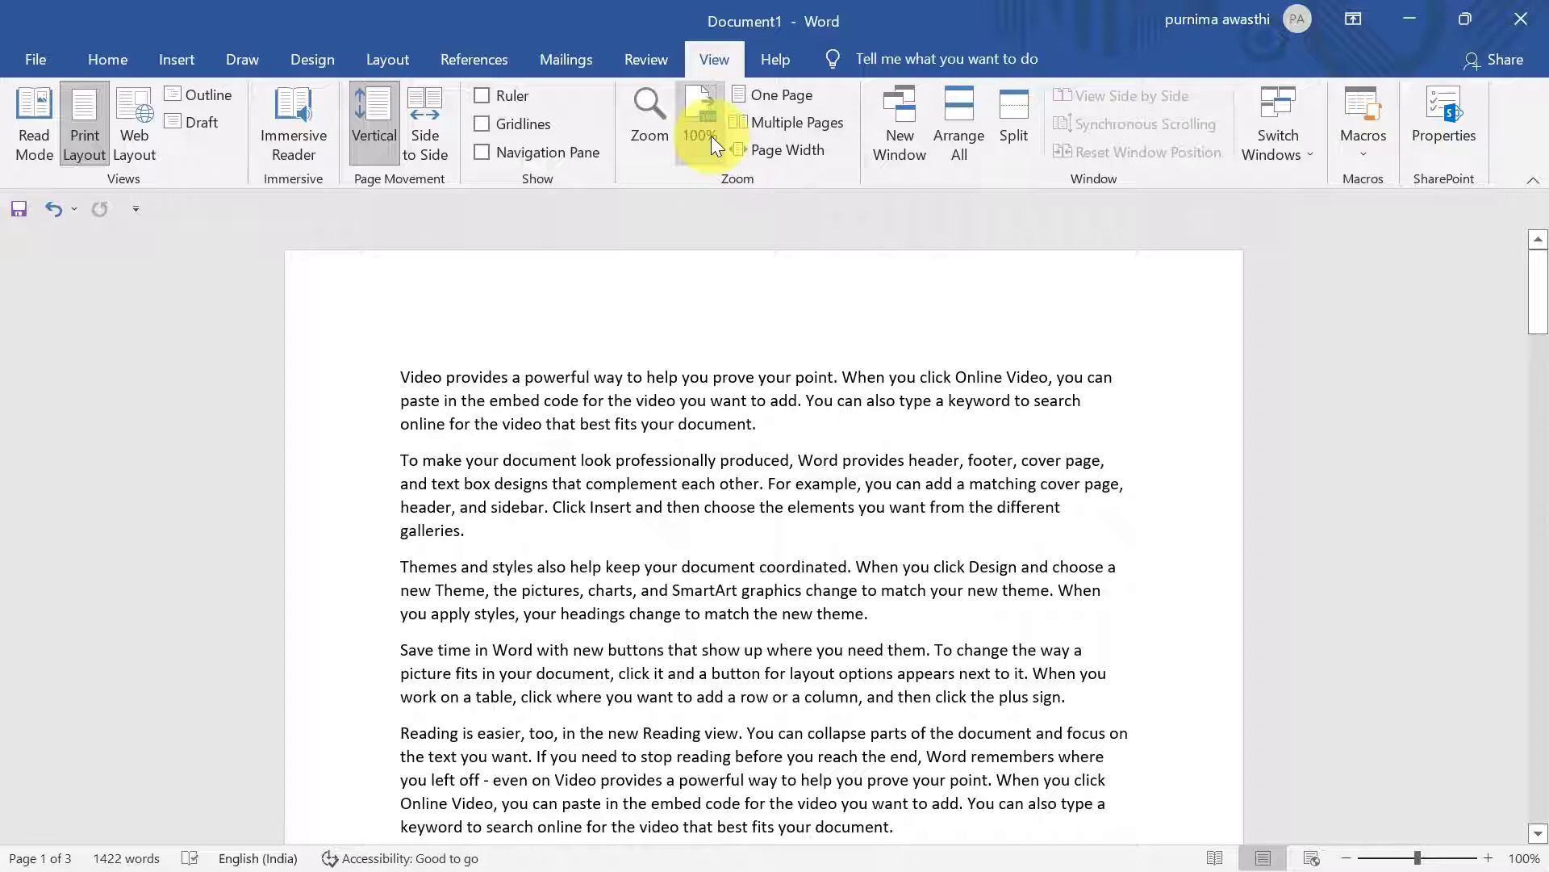
click(779, 104)
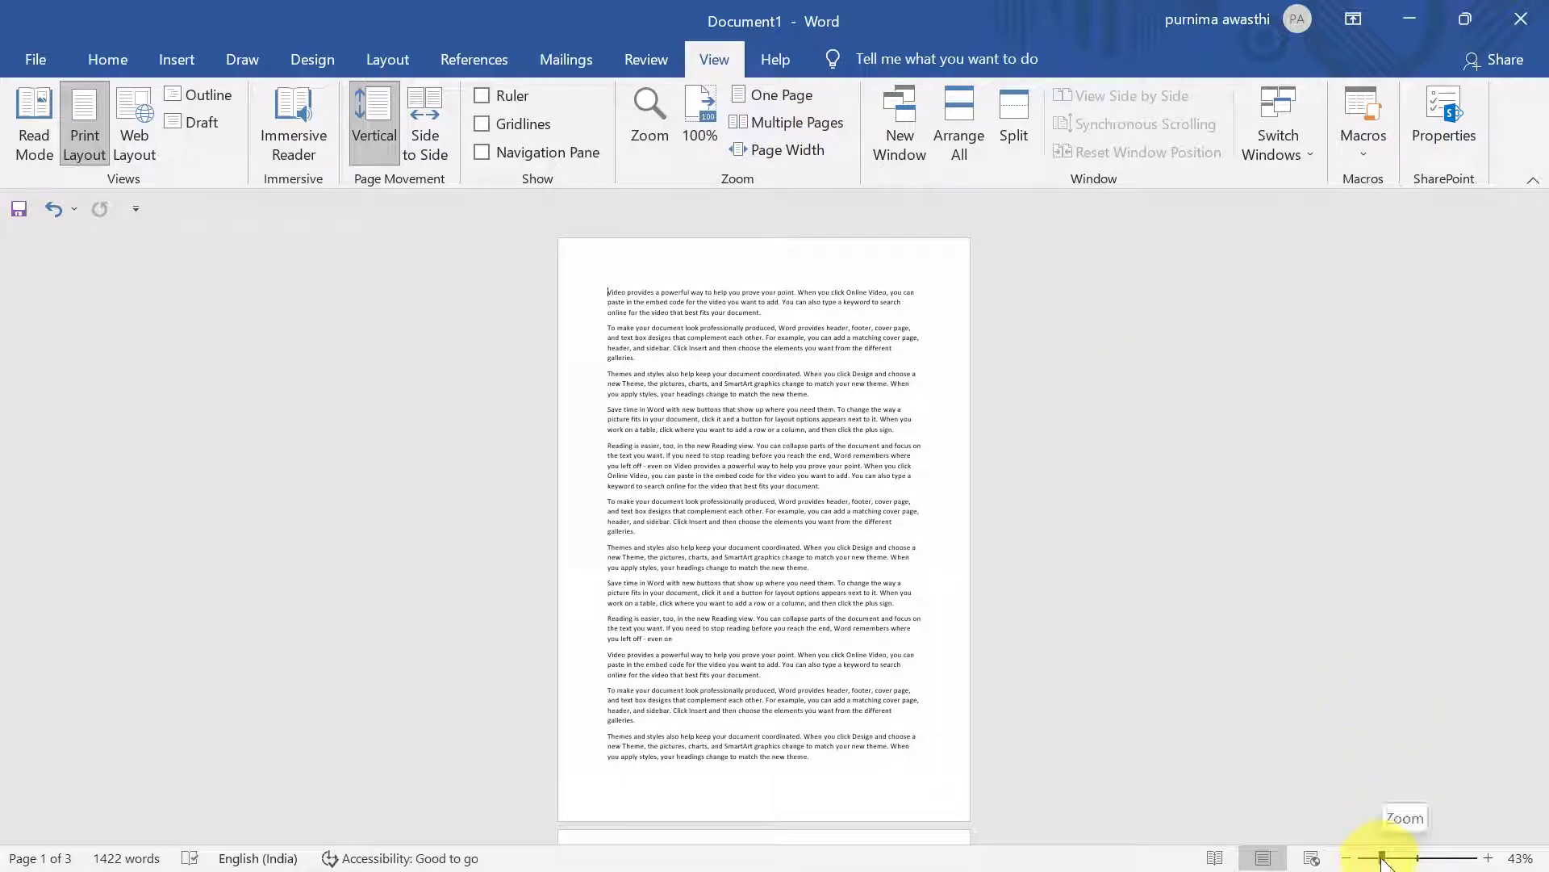
drag(1381, 859, 1418, 860)
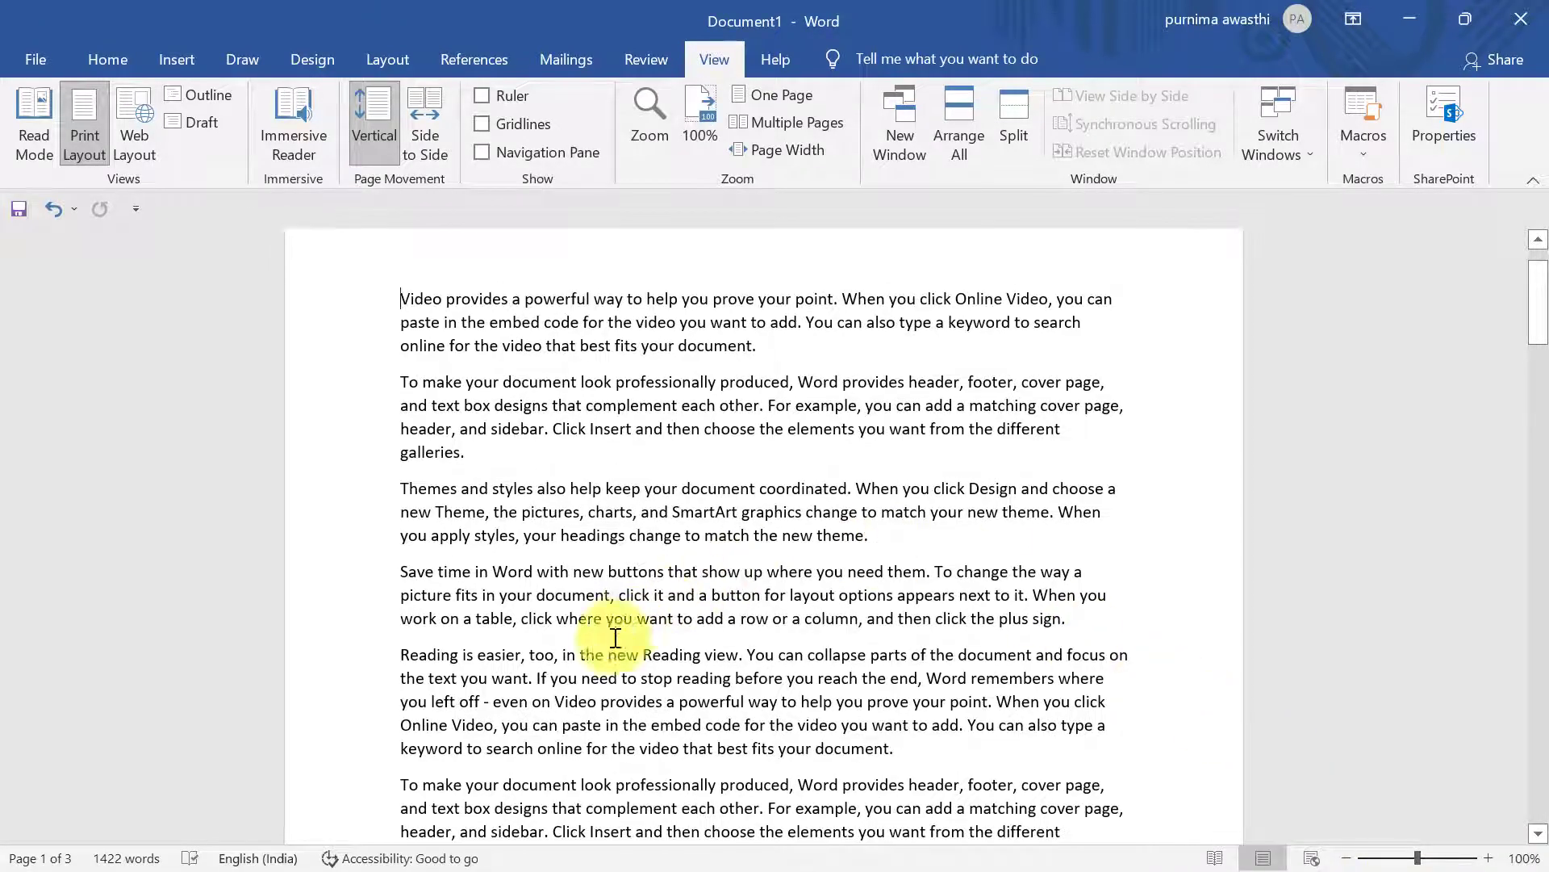
- Zoom to 100%, try Multiple Pages, return to 100%, and finish at Page Width
click(641, 113)
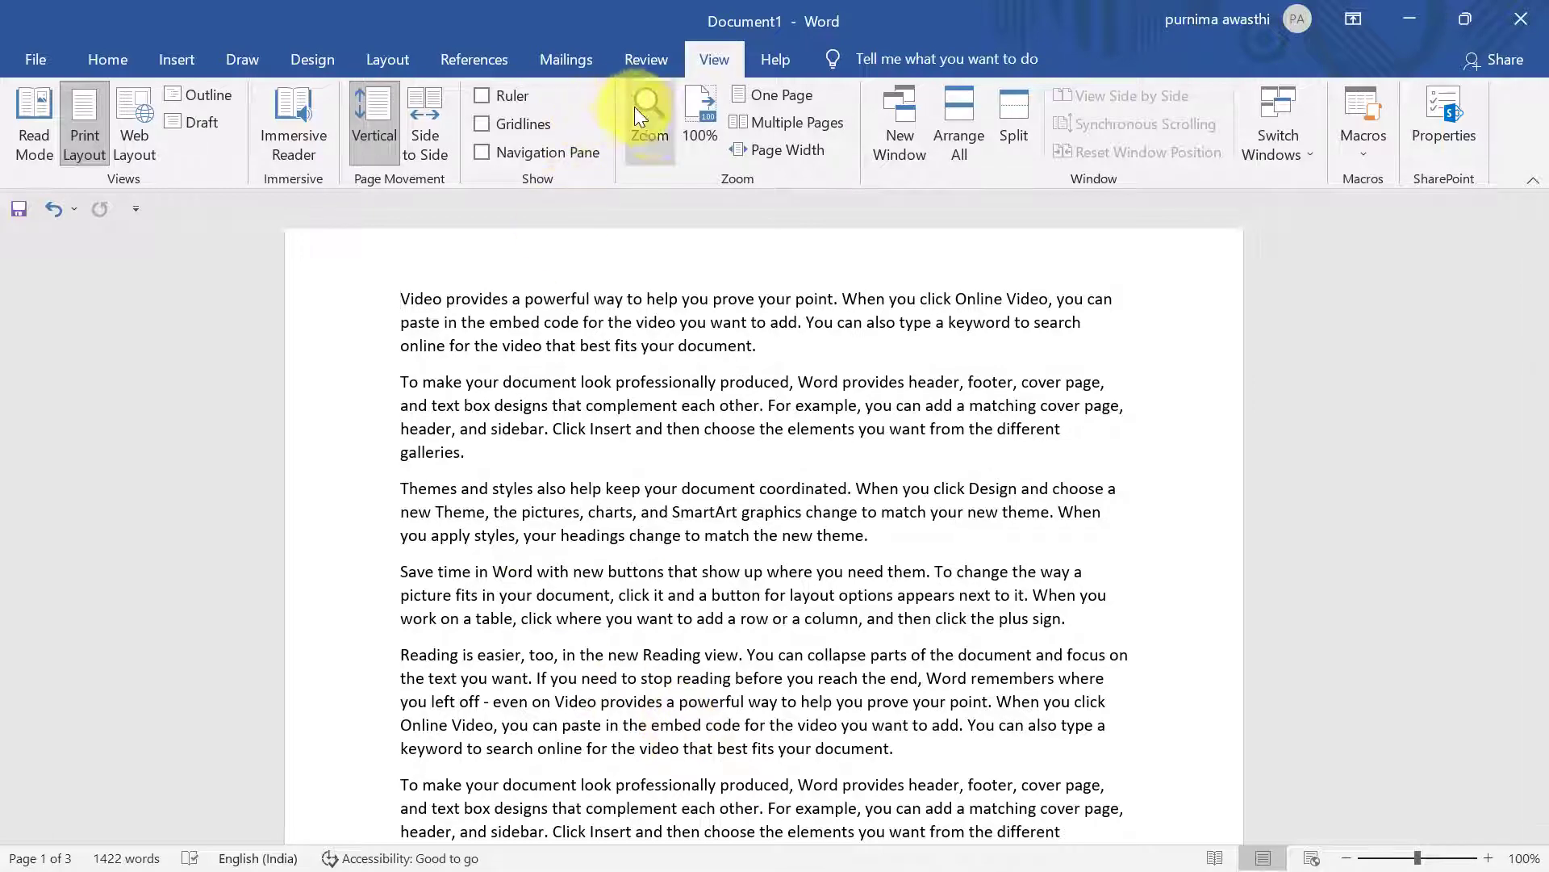
click(704, 135)
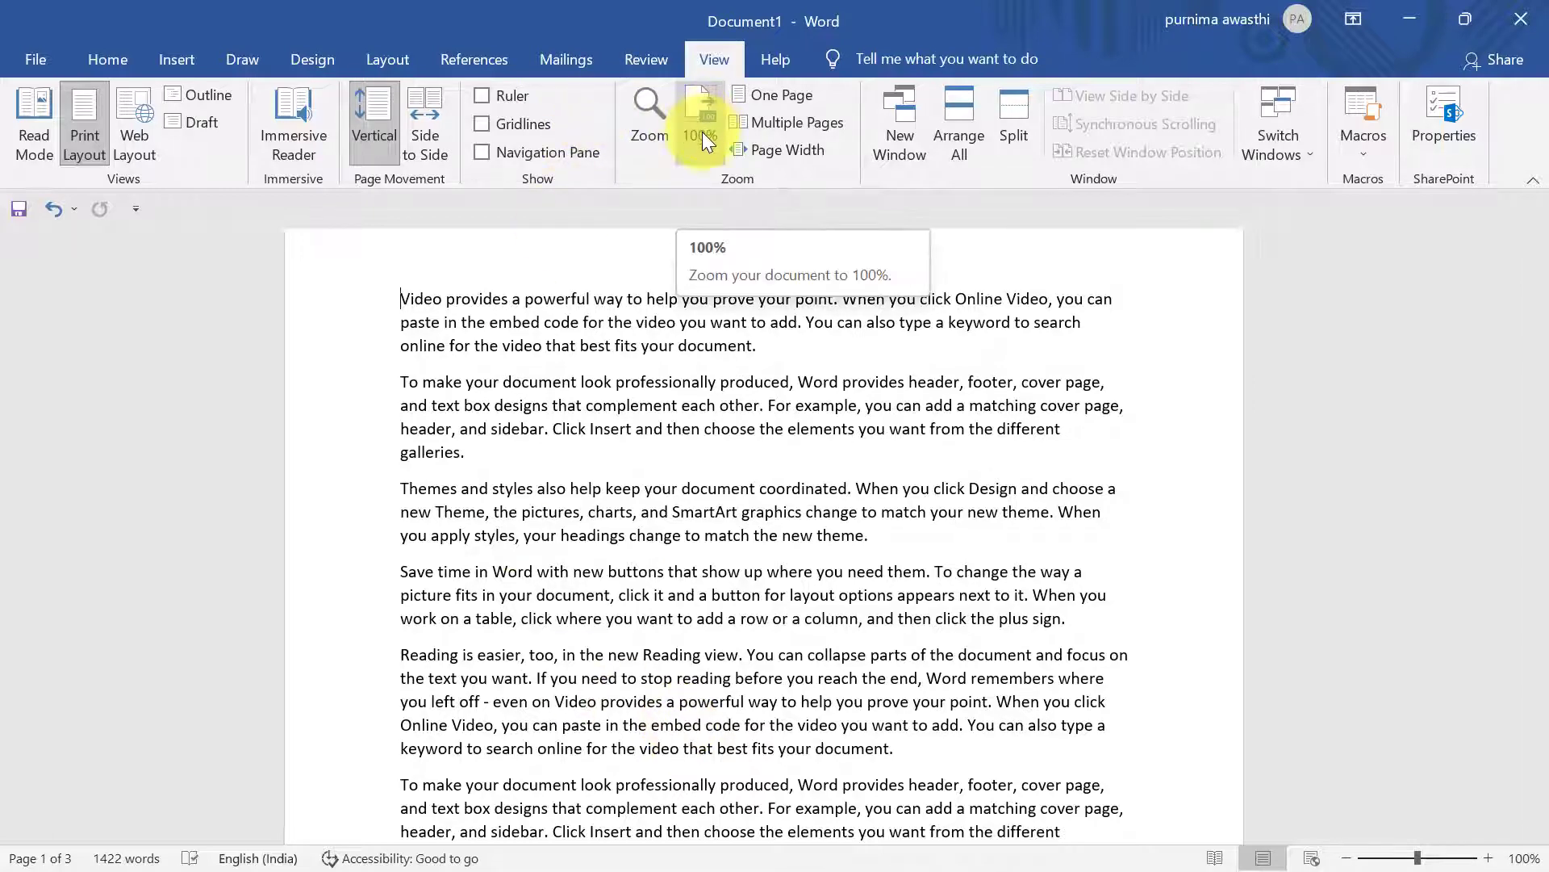
click(765, 121)
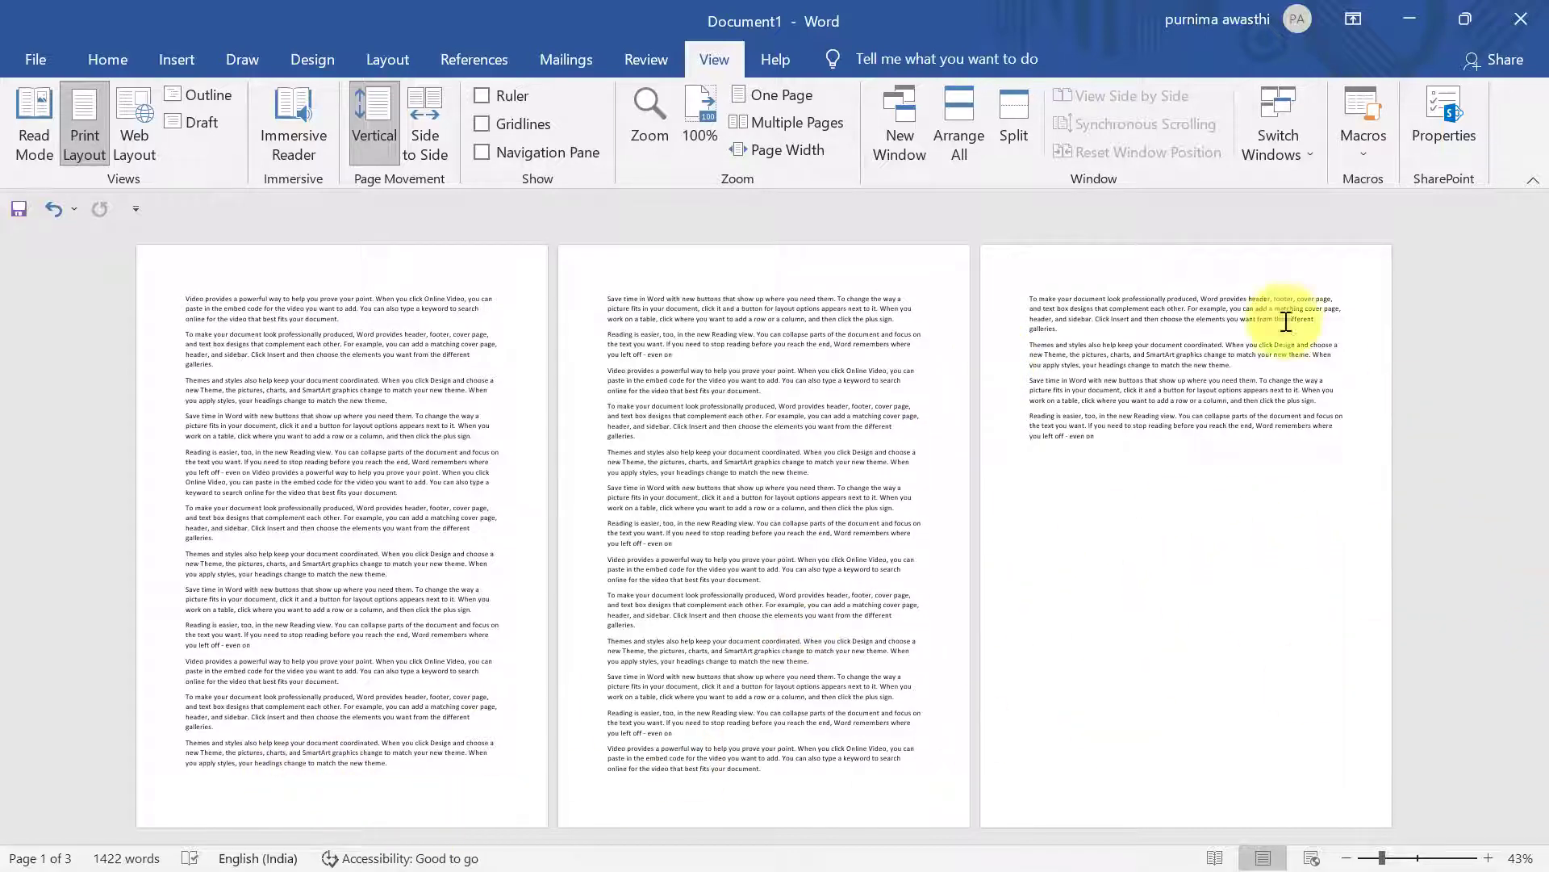
click(743, 121)
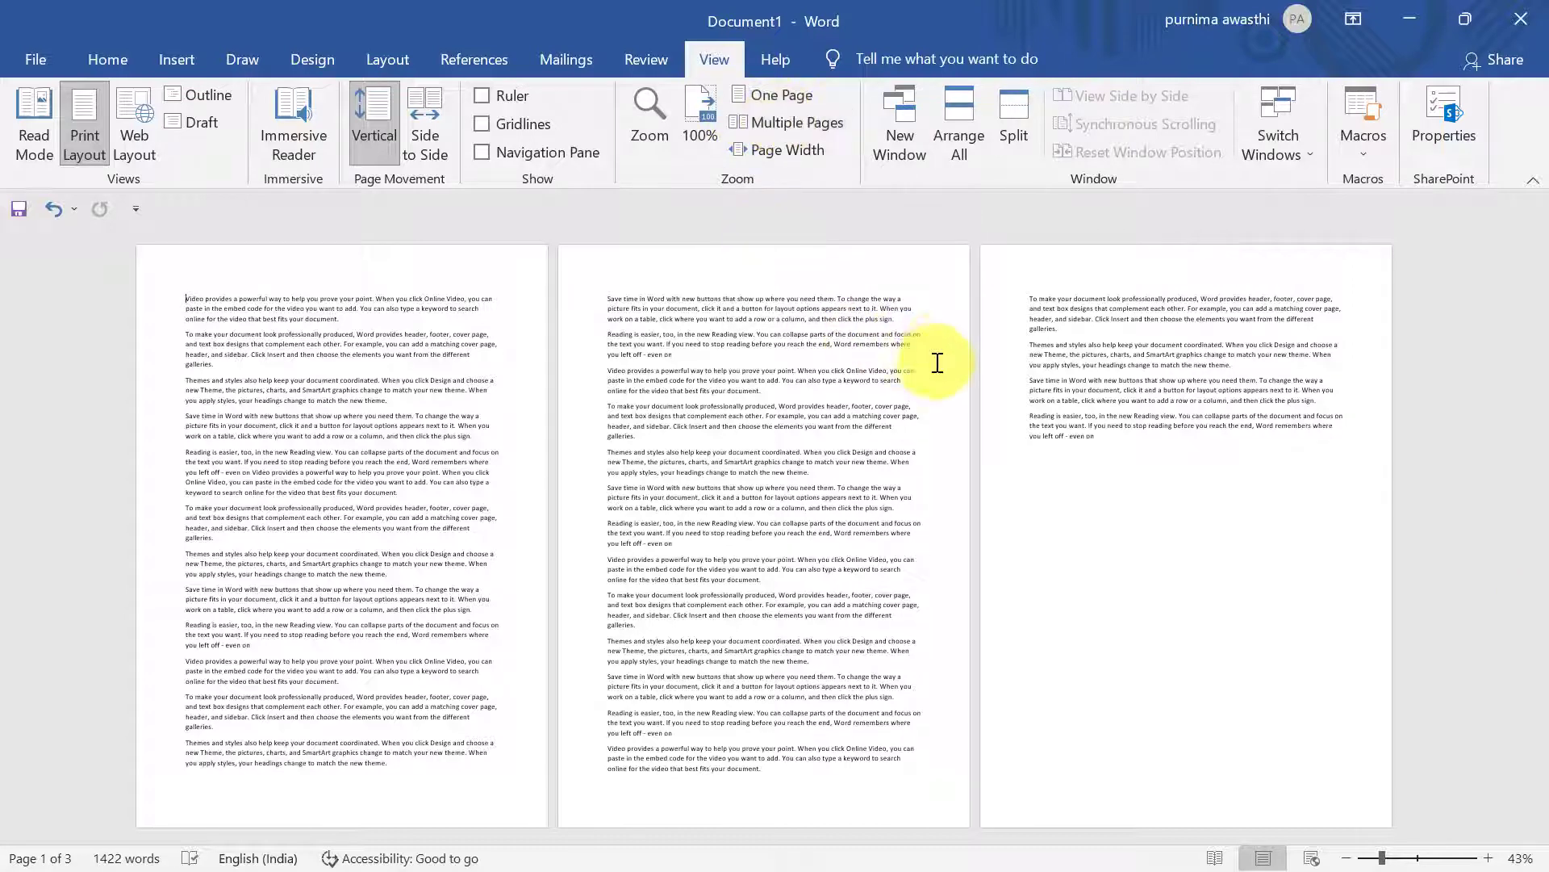
click(703, 108)
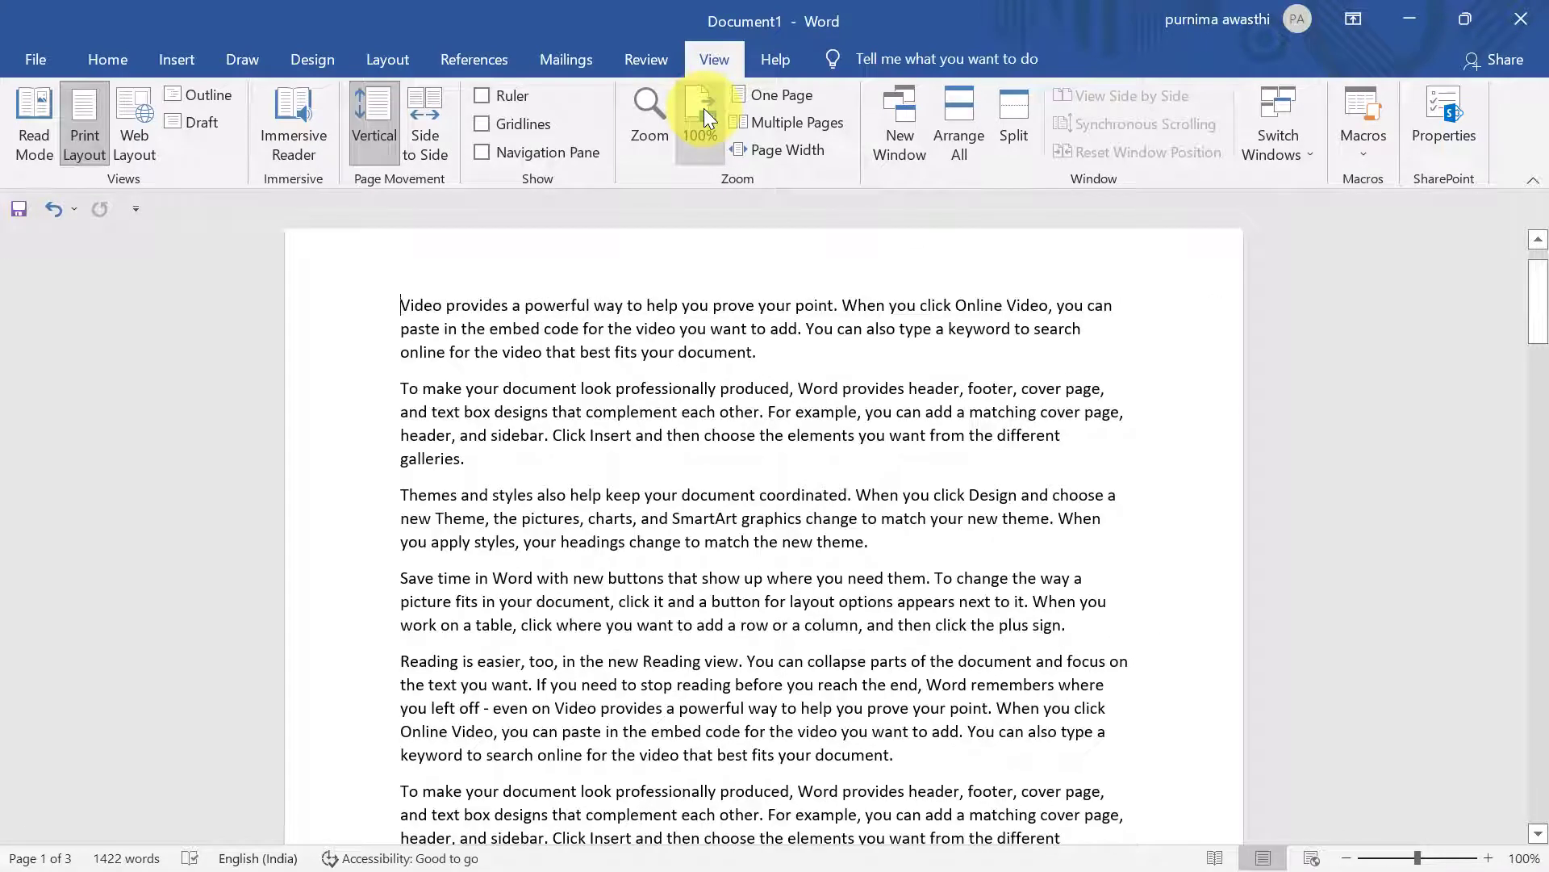
click(756, 152)
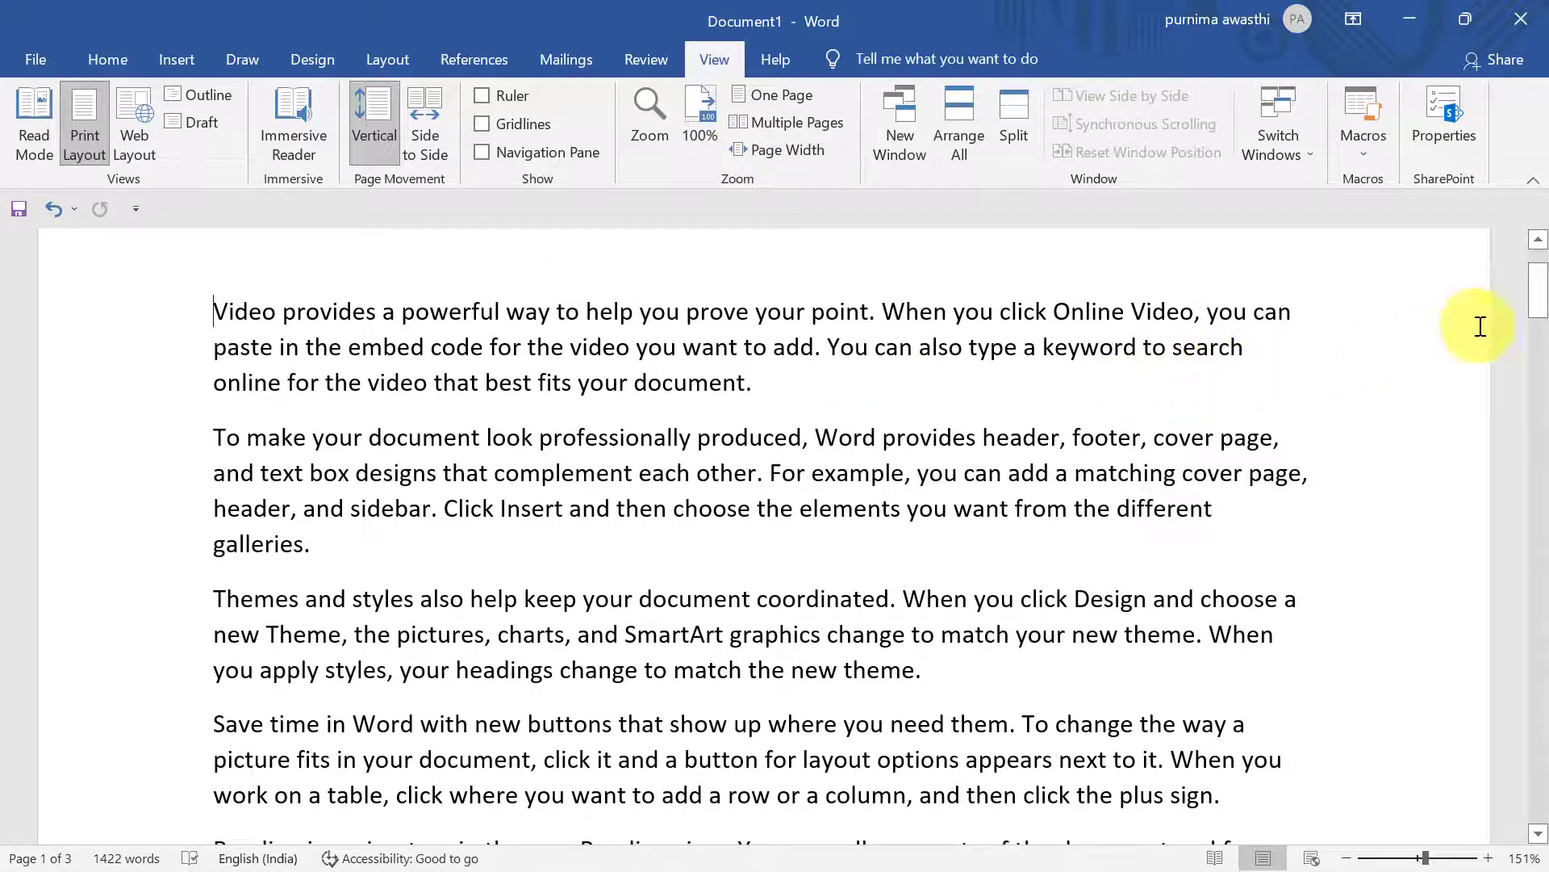
drag(1540, 300, 1543, 355)
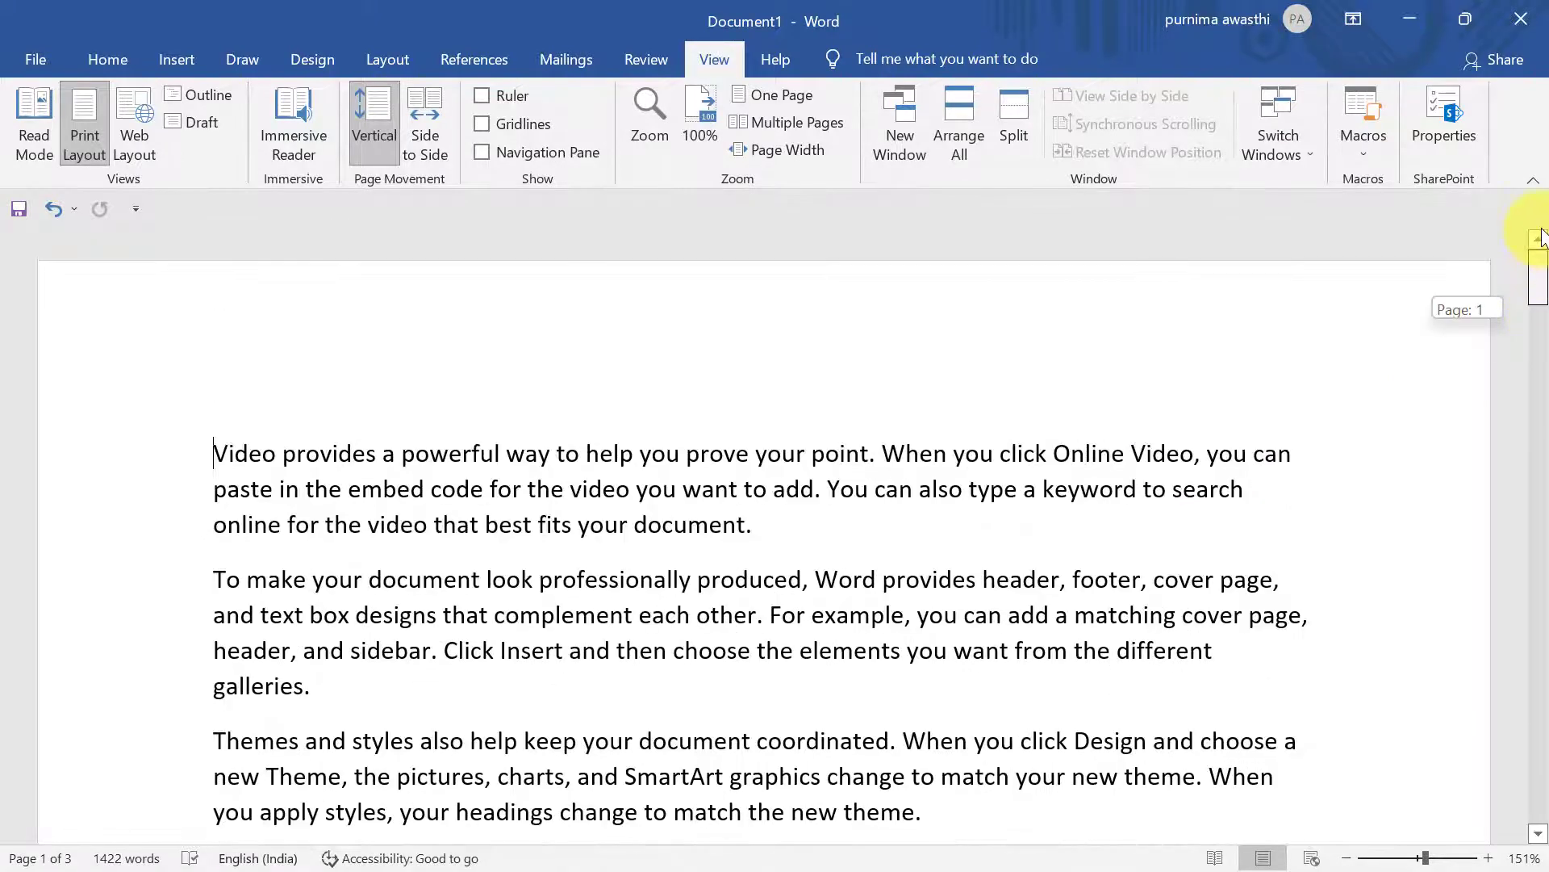
click(705, 119)
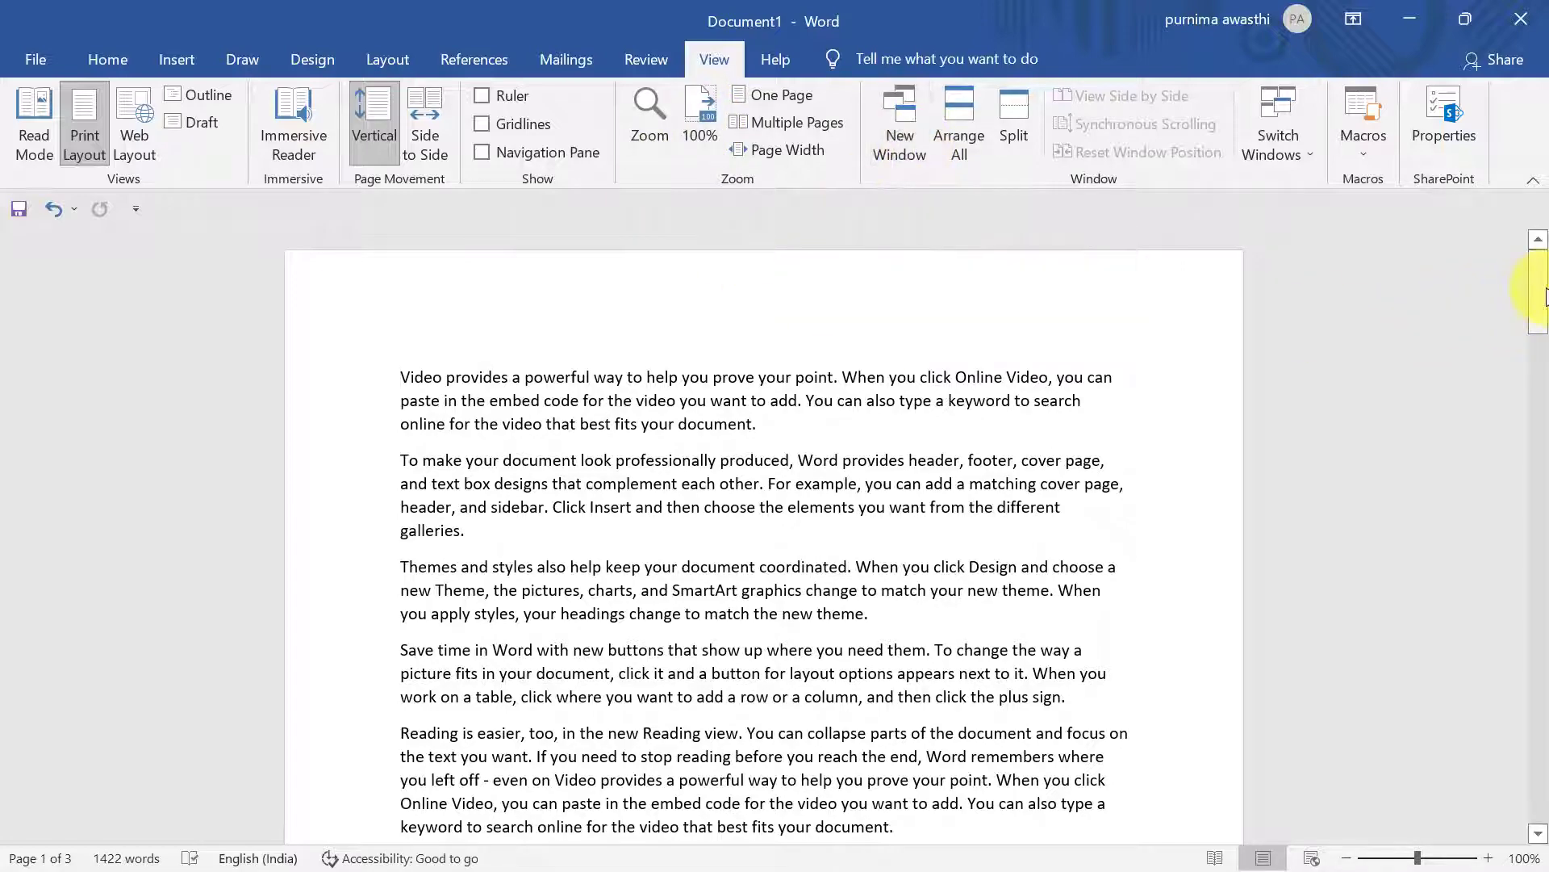
drag(1543, 295, 1543, 540)
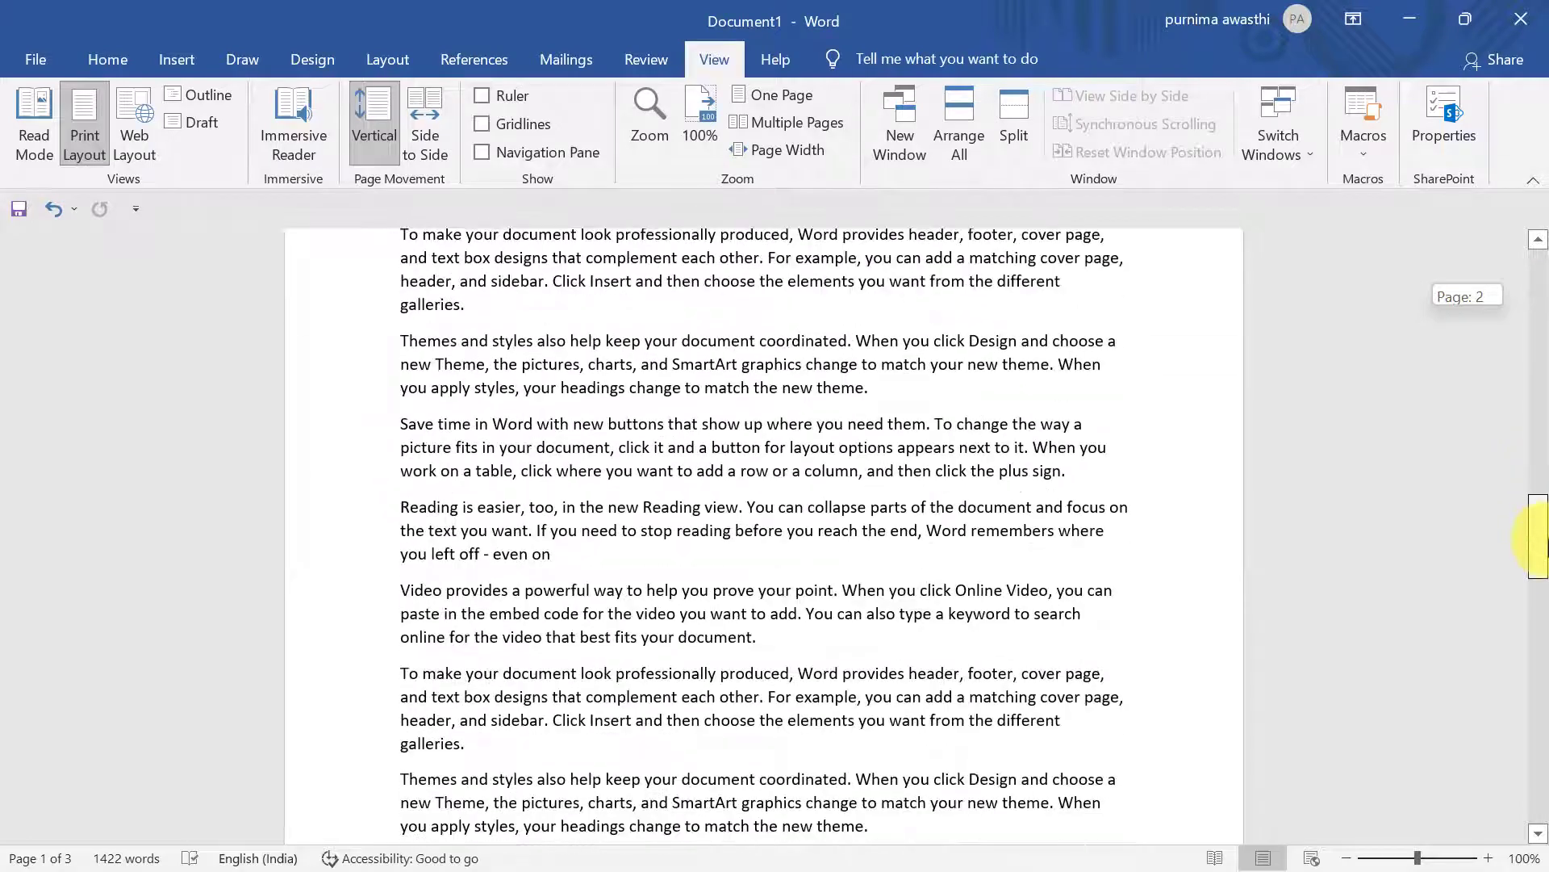
key(ctrl+a)
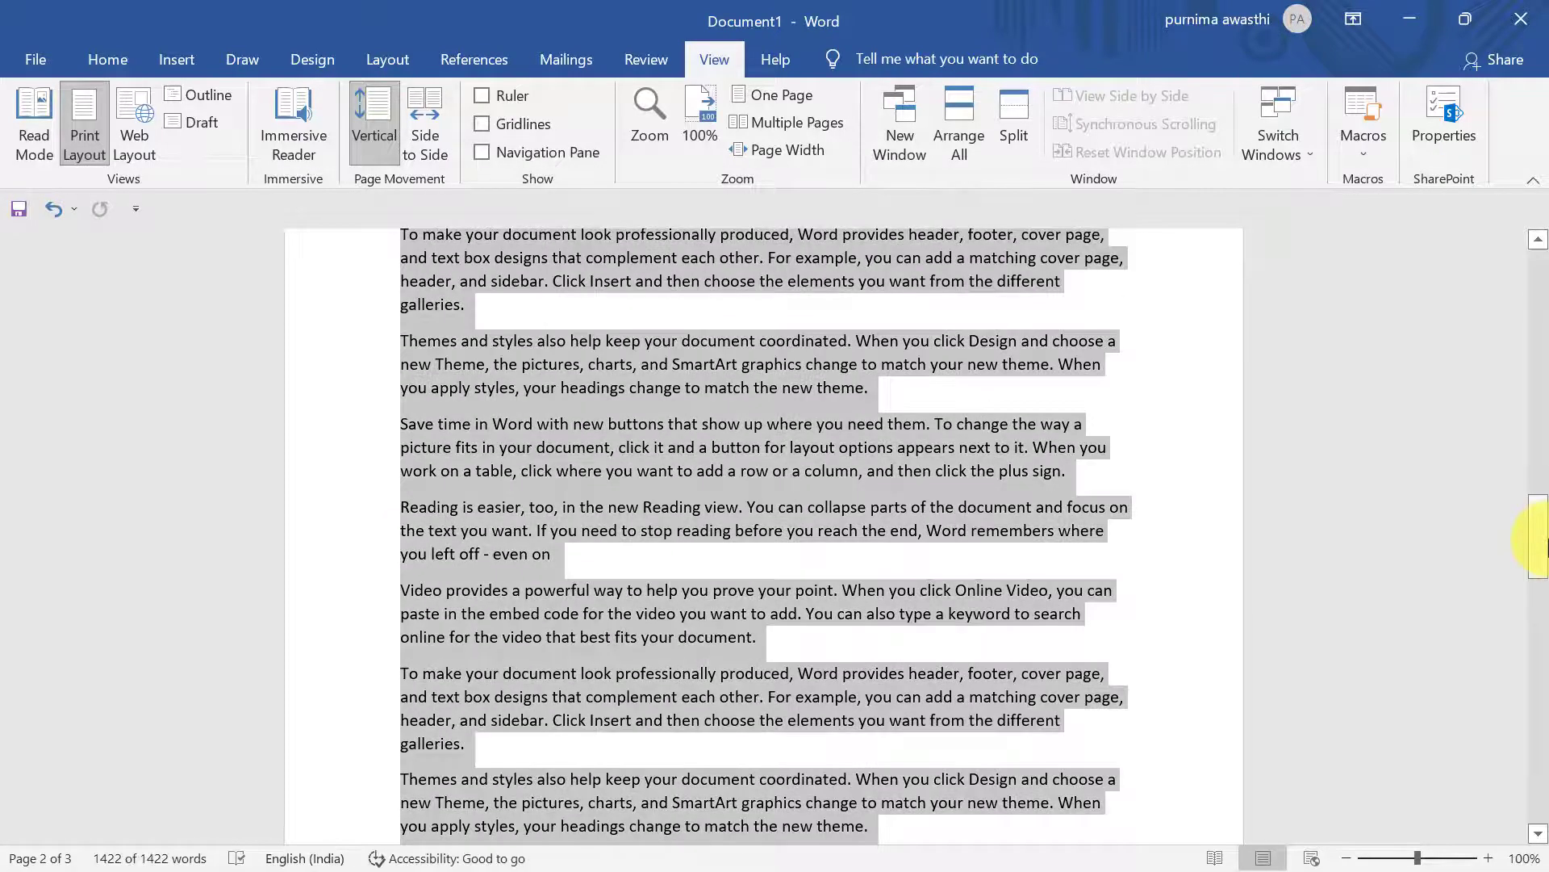
key(Delete)
text(=rand())
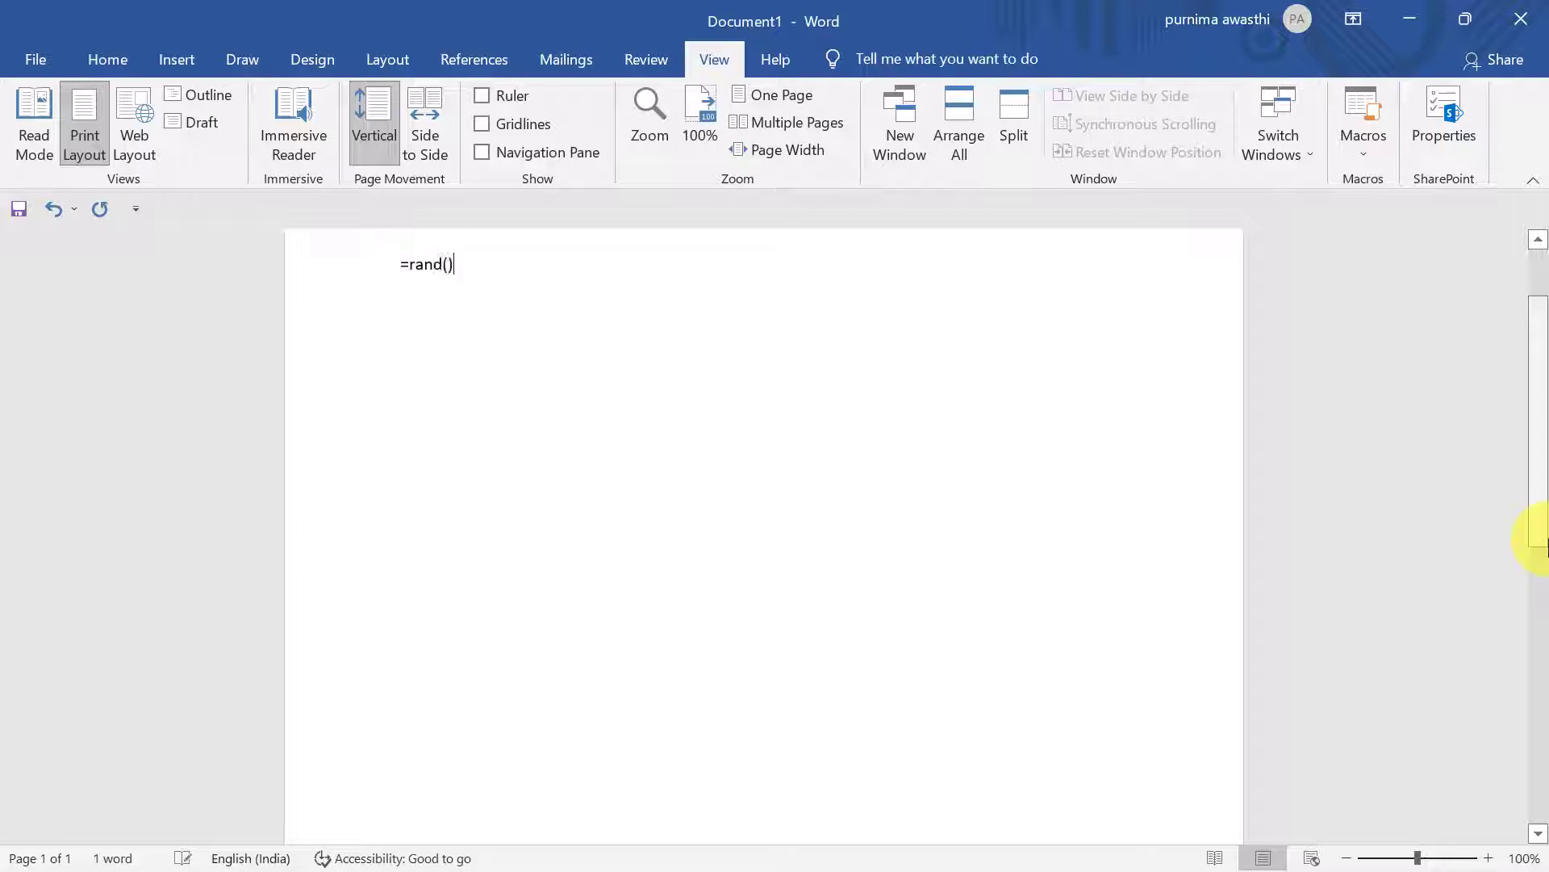
key(Return)
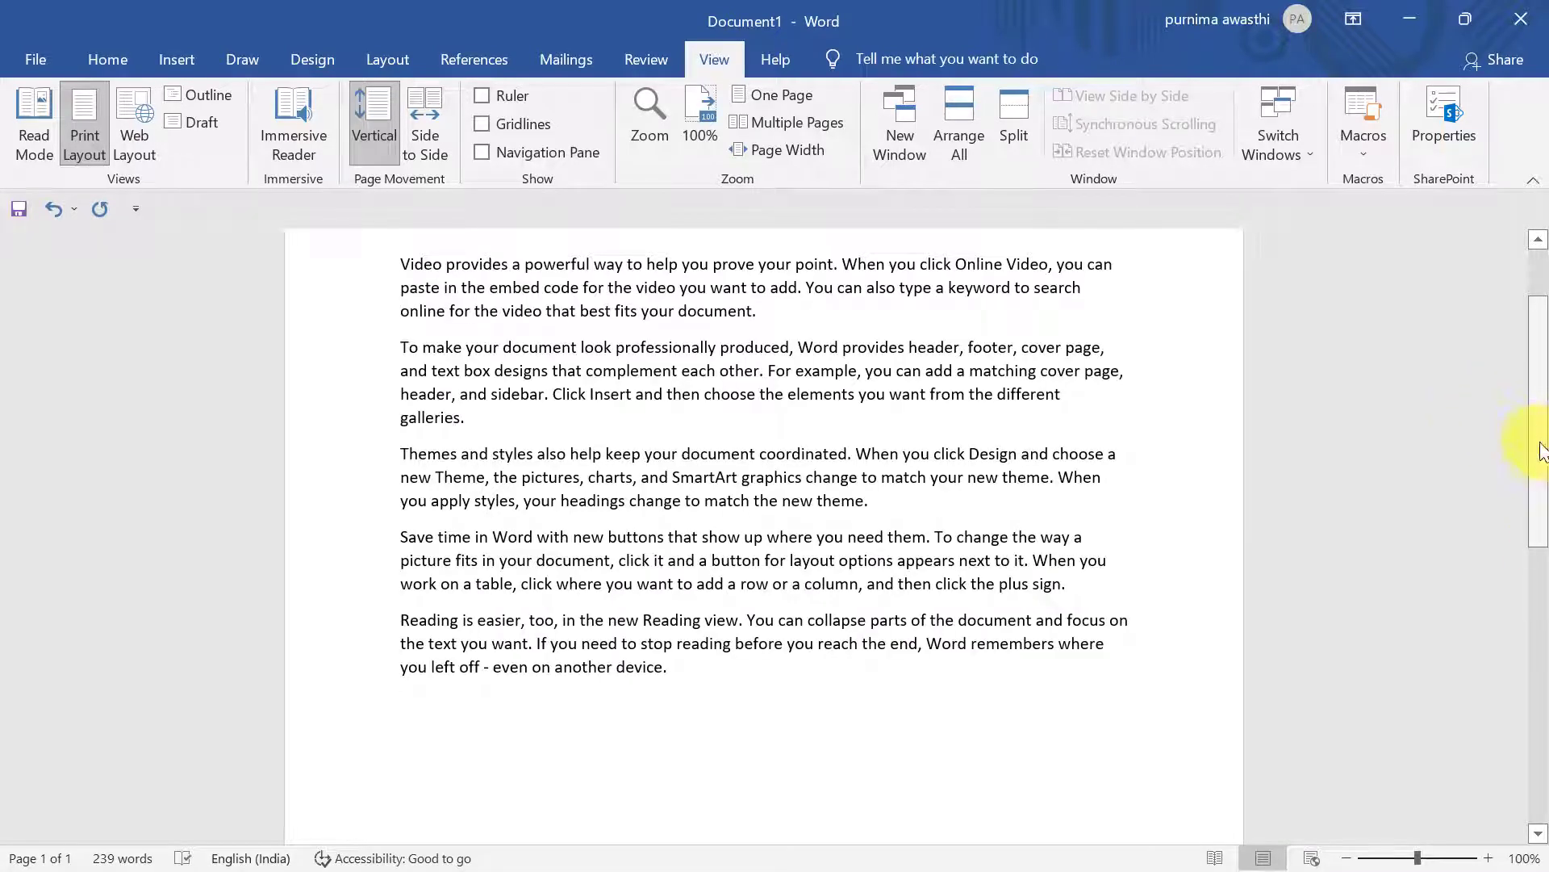
drag(1537, 343, 1537, 297)
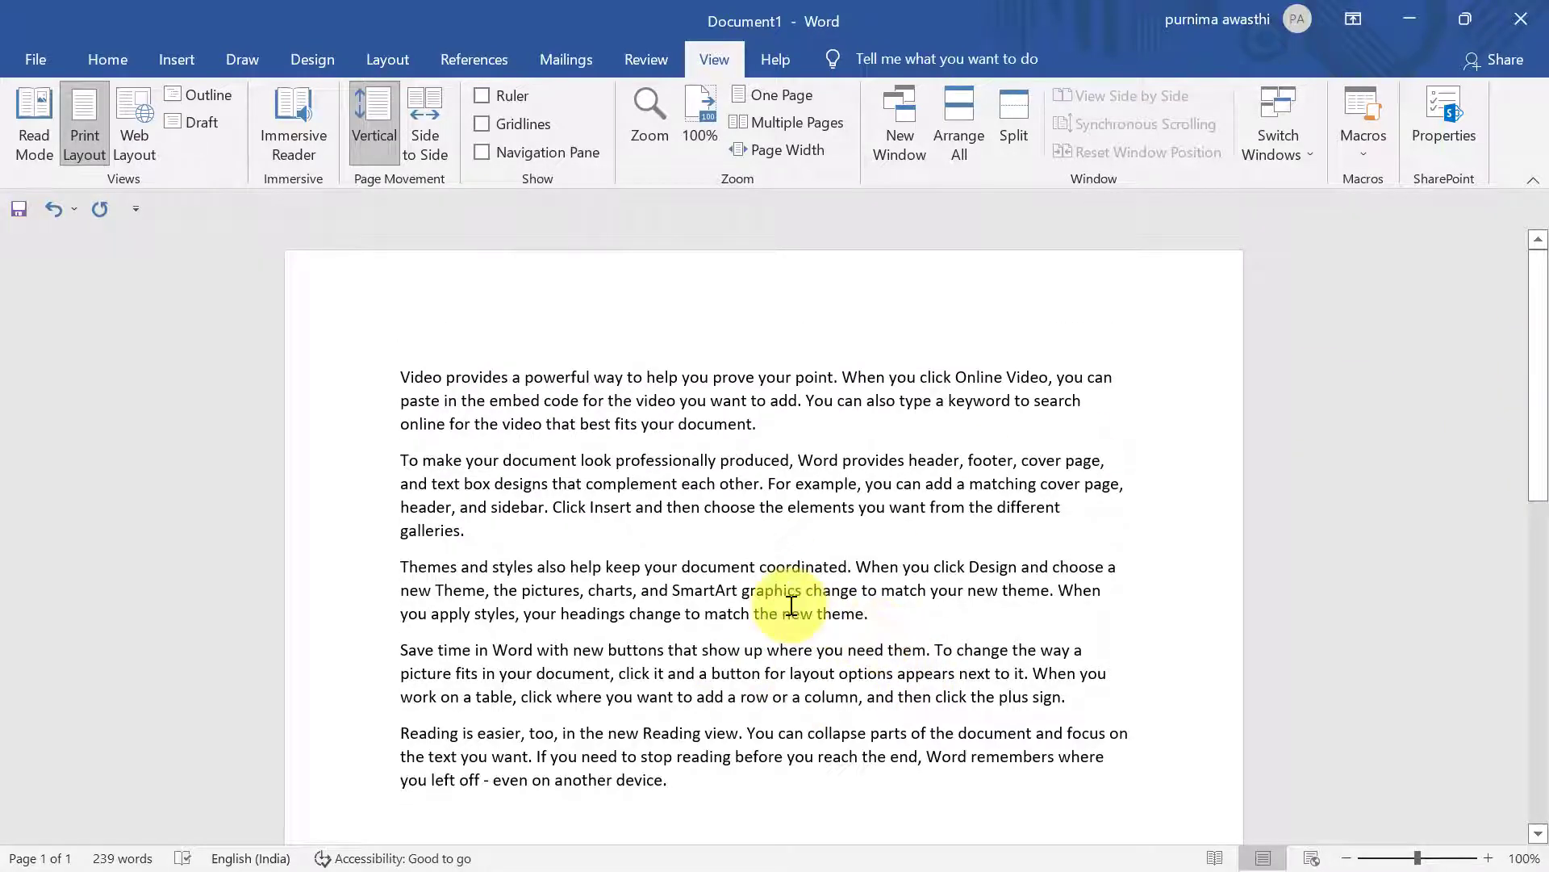
- Open a New Window, type 'hello' on a new line in the first window, and check both windows
click(907, 148)
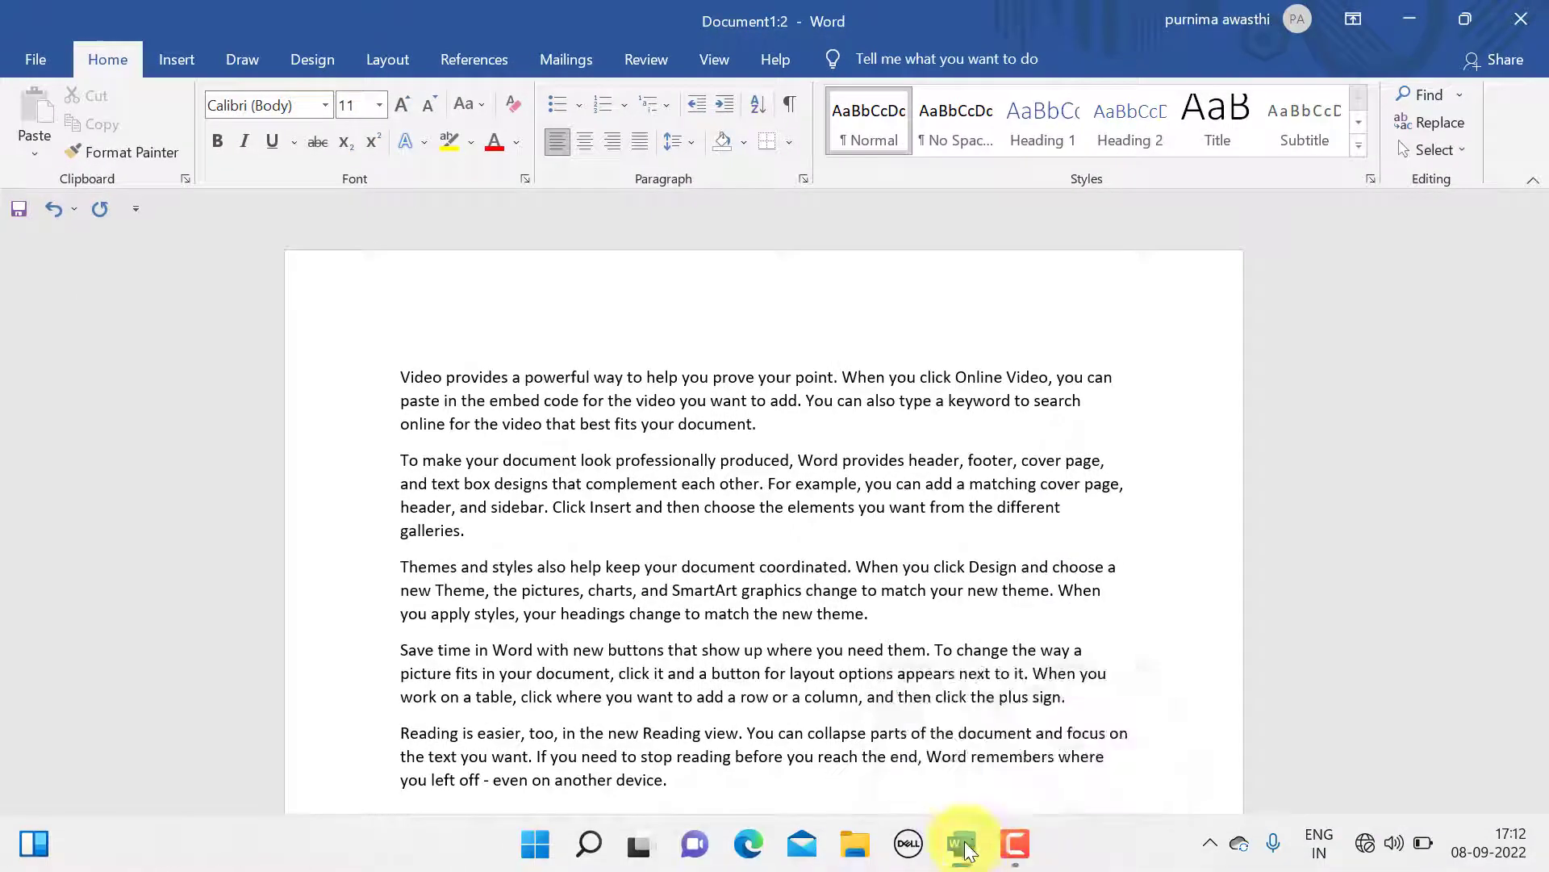
mouse_move(960, 844)
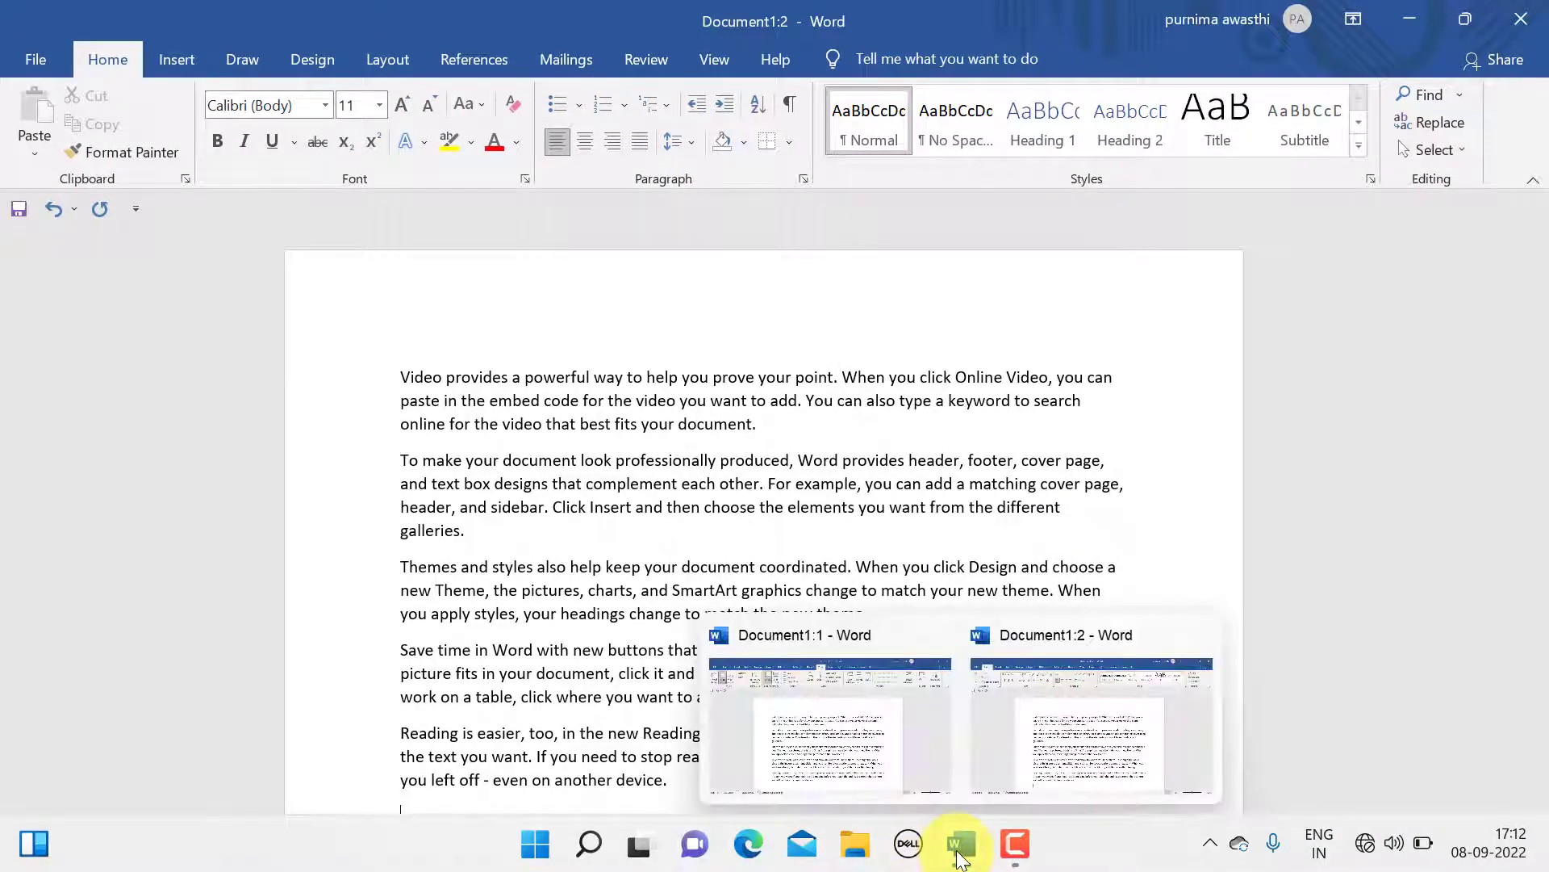
click(888, 743)
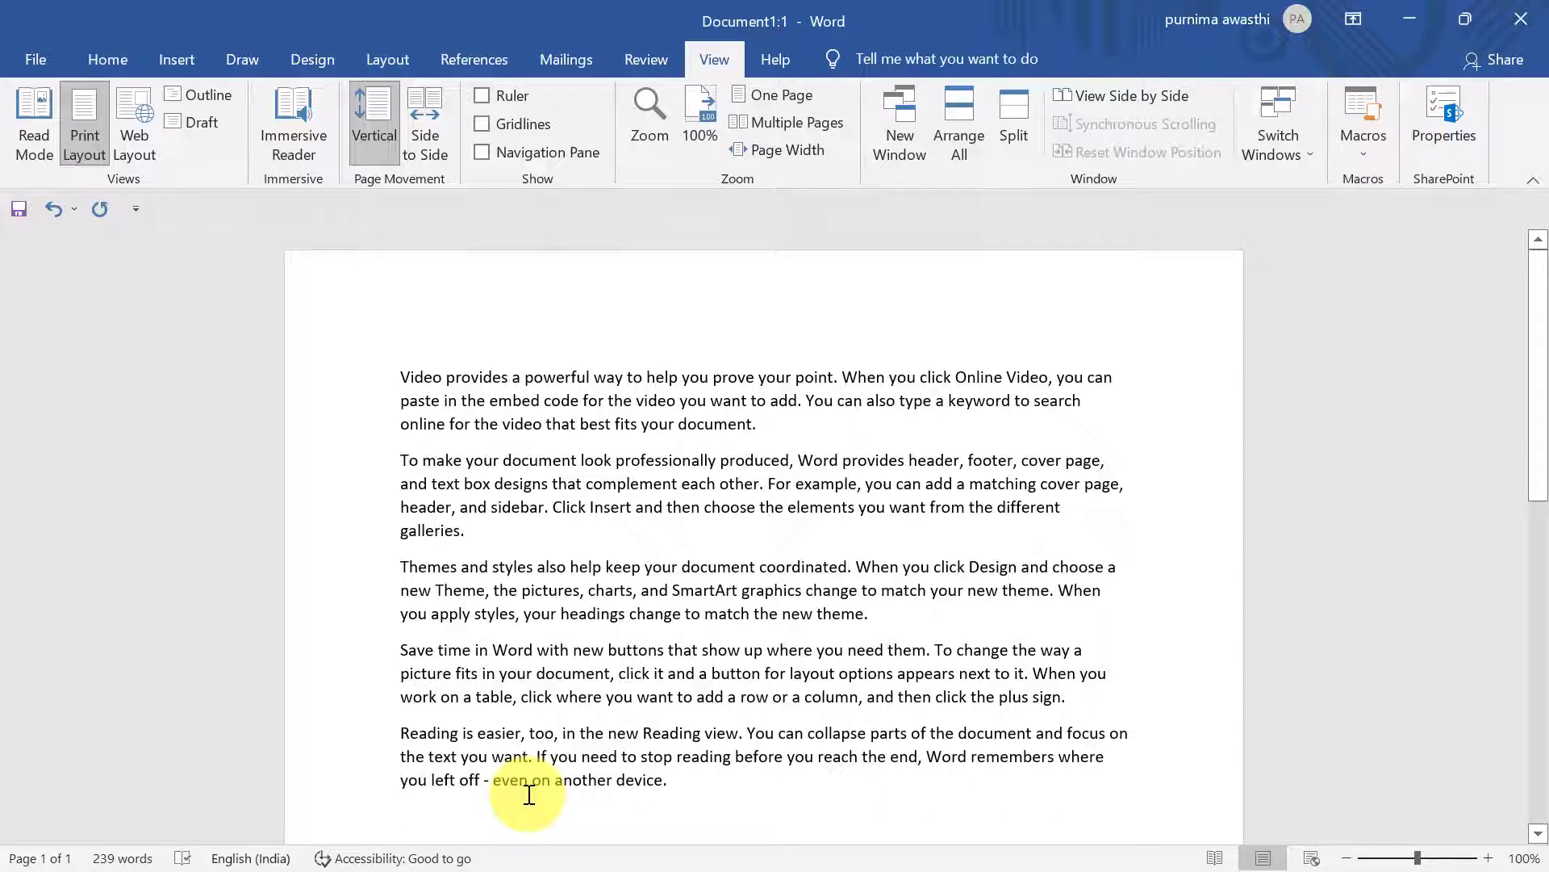
text(hello)
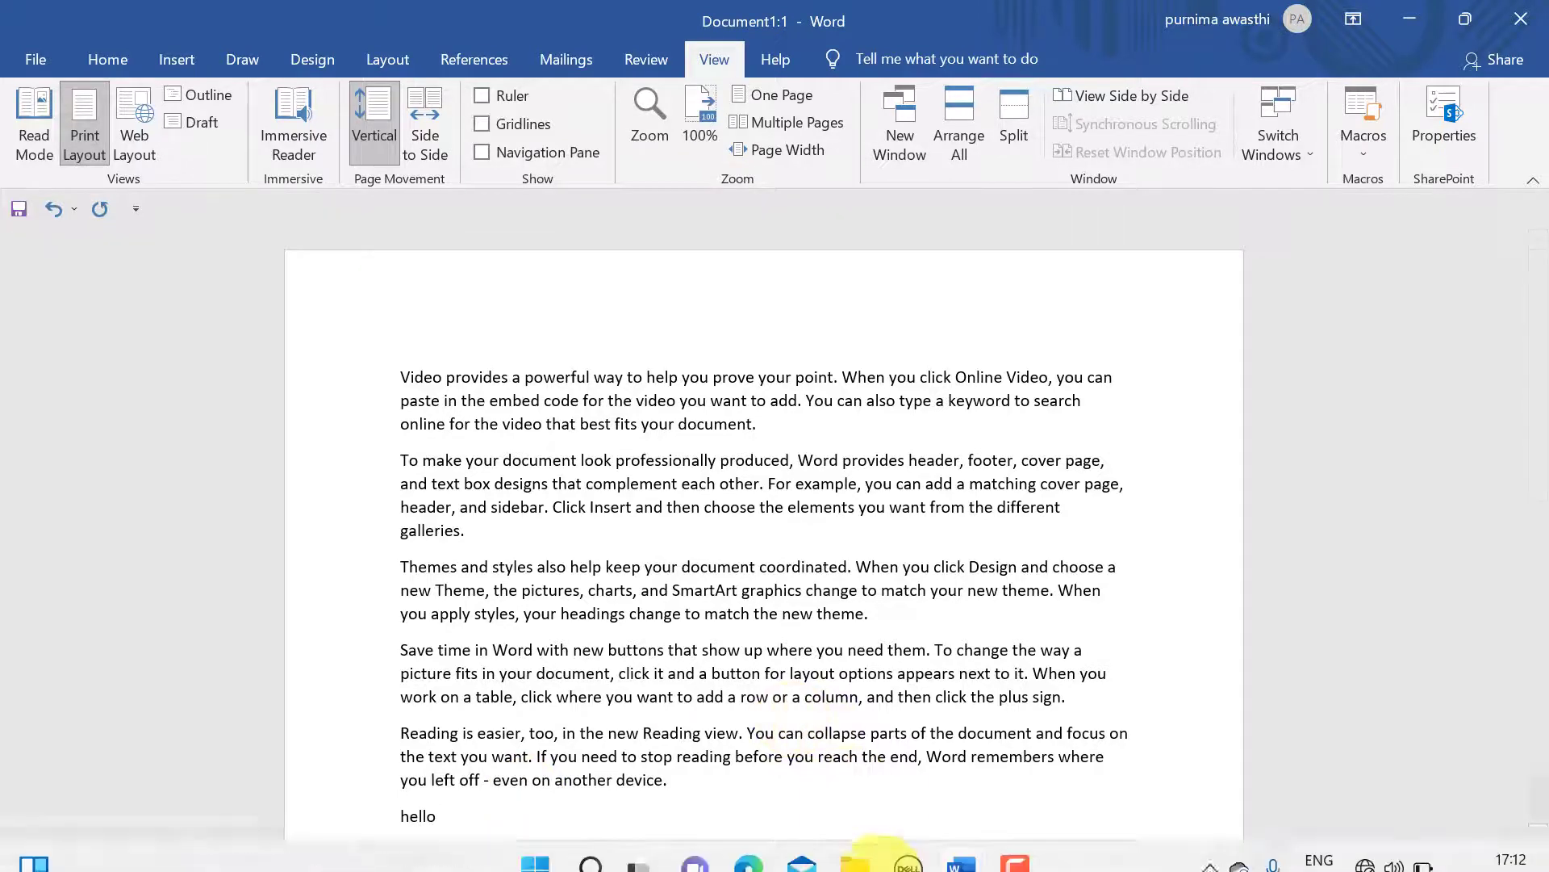
mouse_move(961, 844)
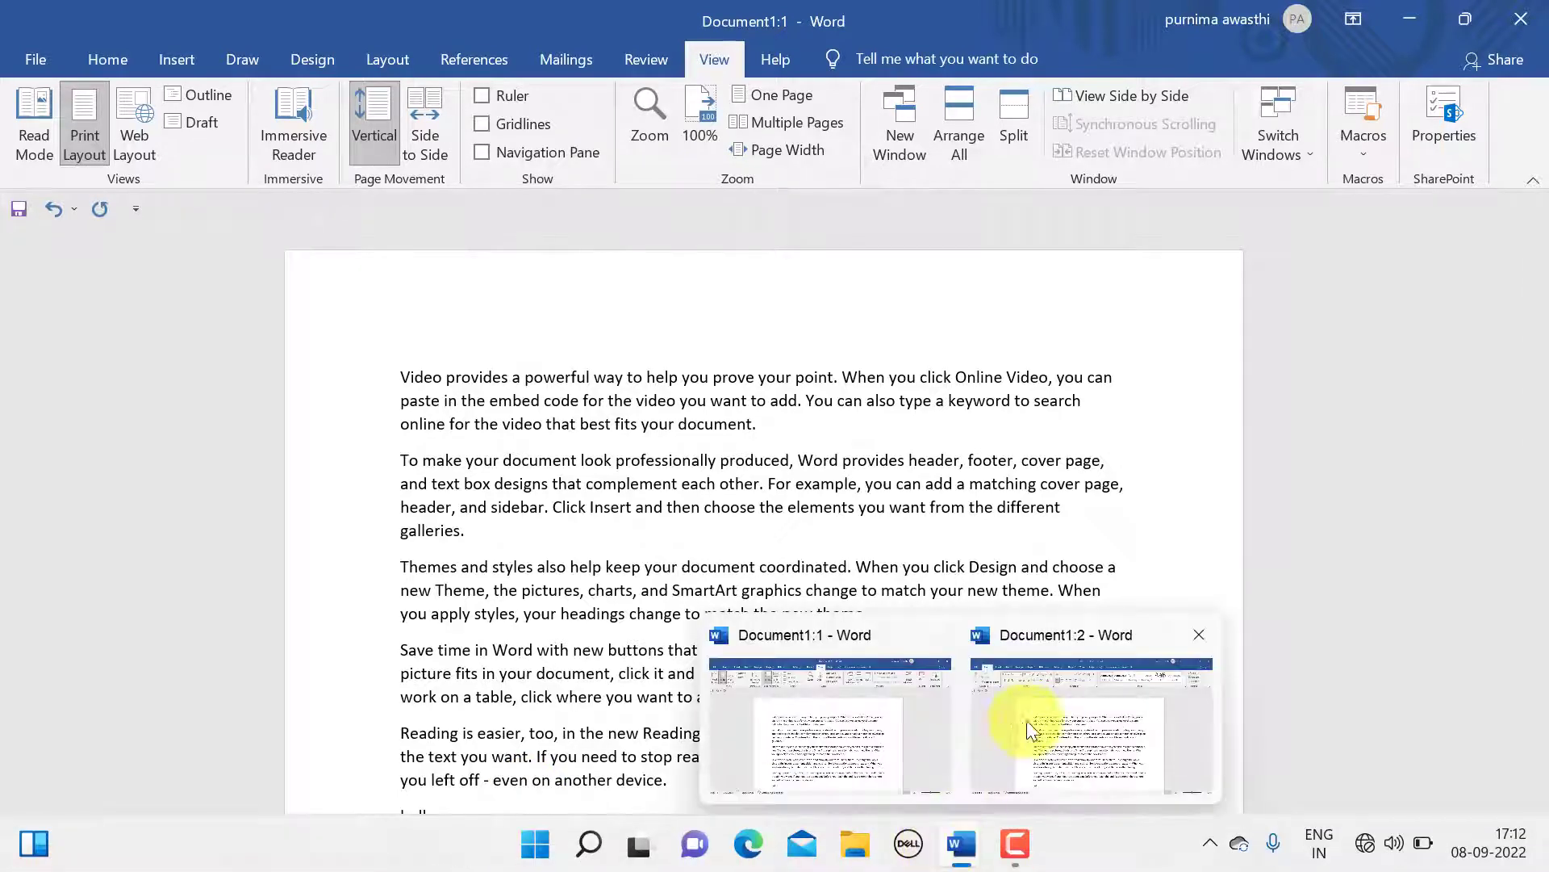
click(1037, 716)
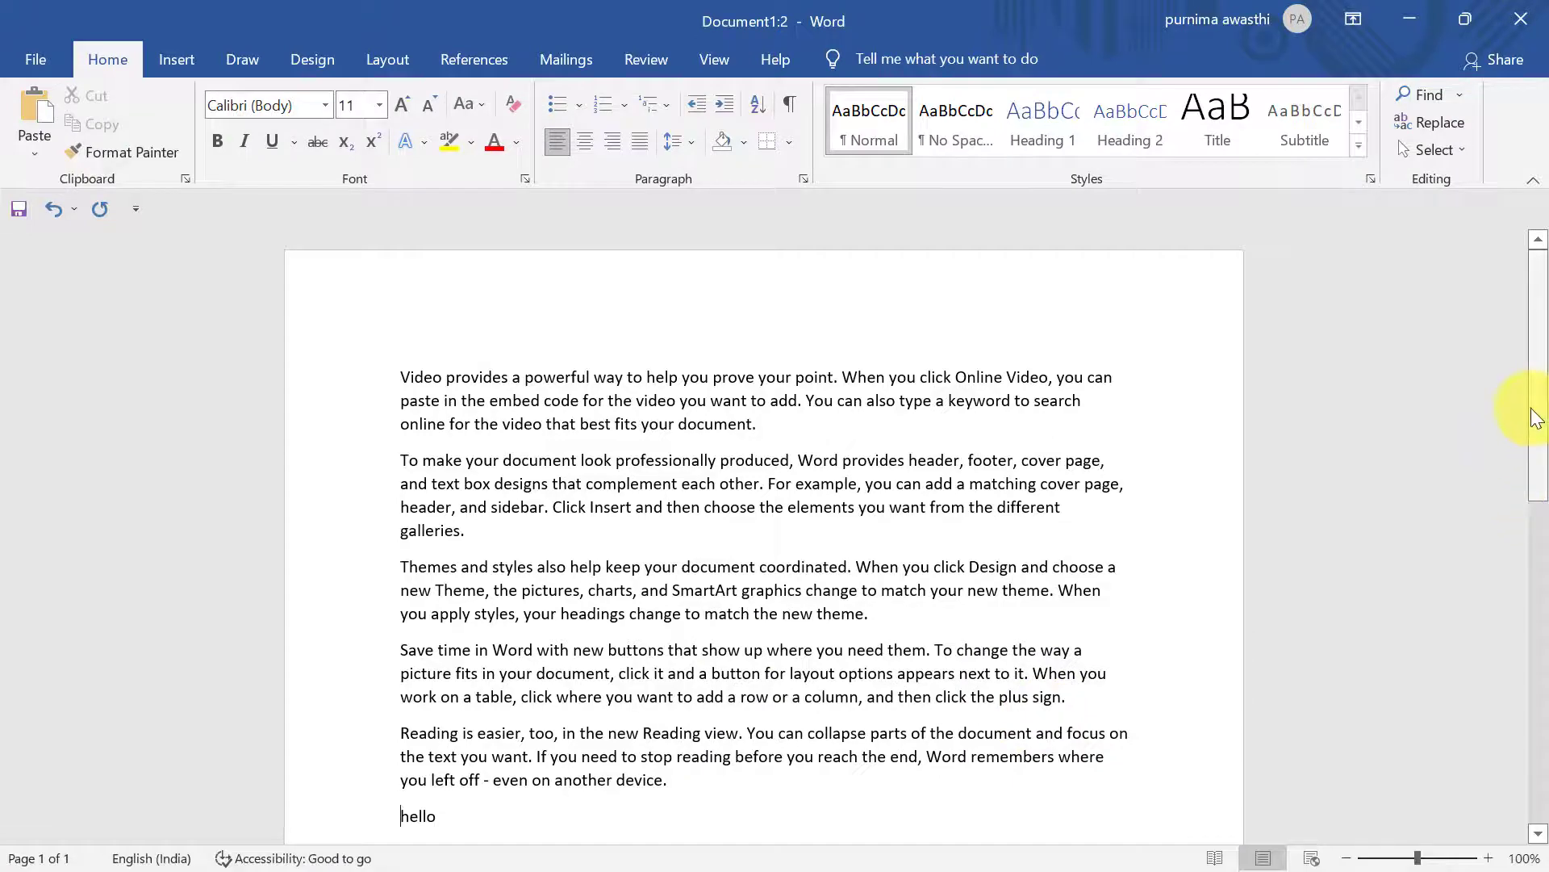
drag(1532, 414, 1534, 502)
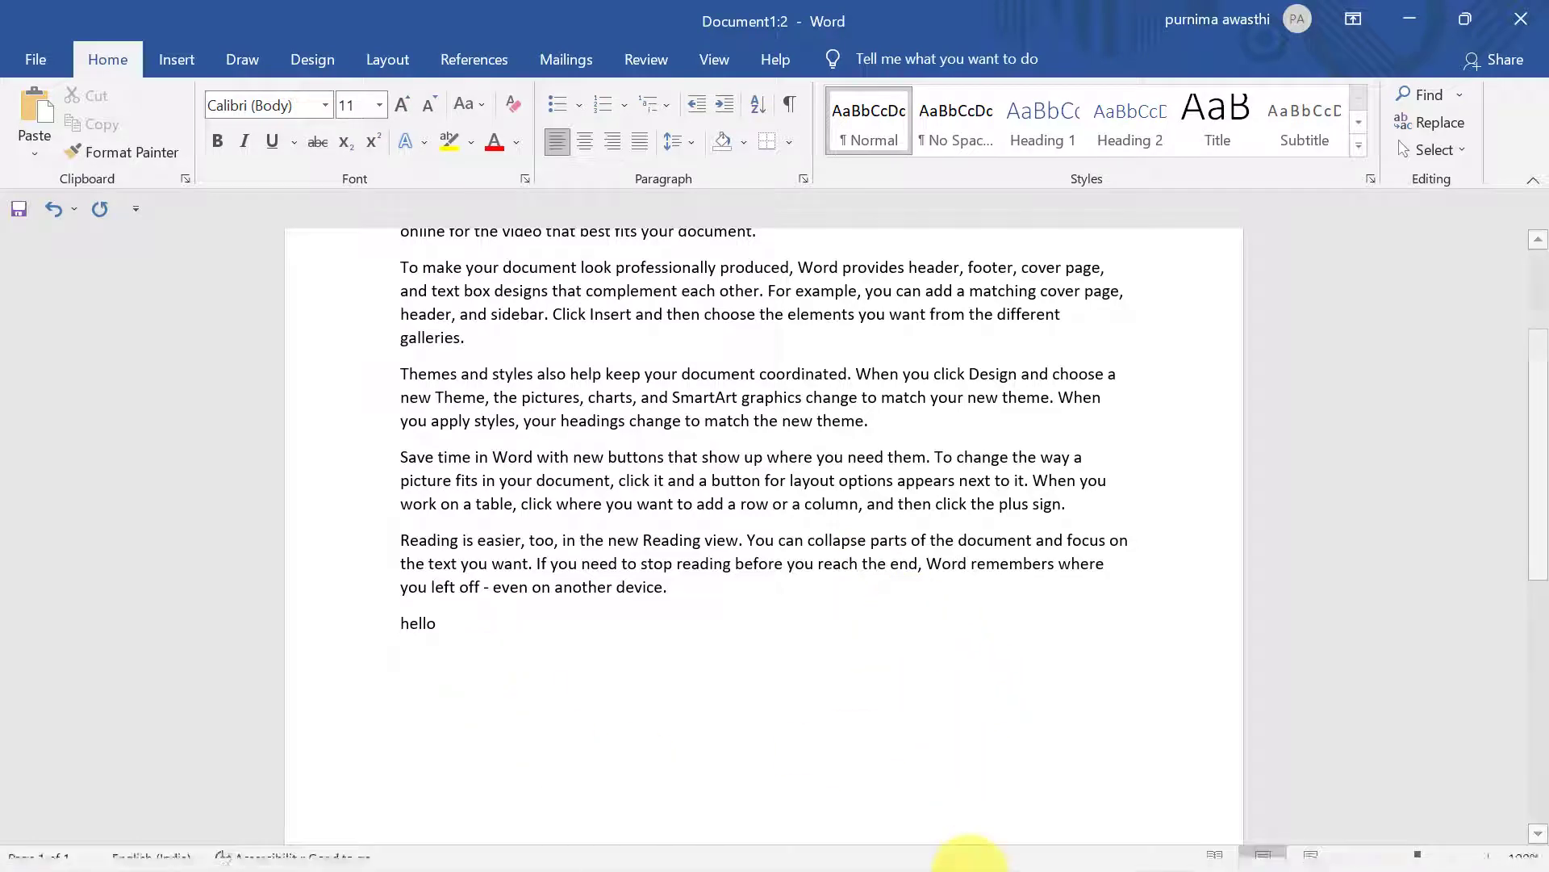
mouse_move(961, 844)
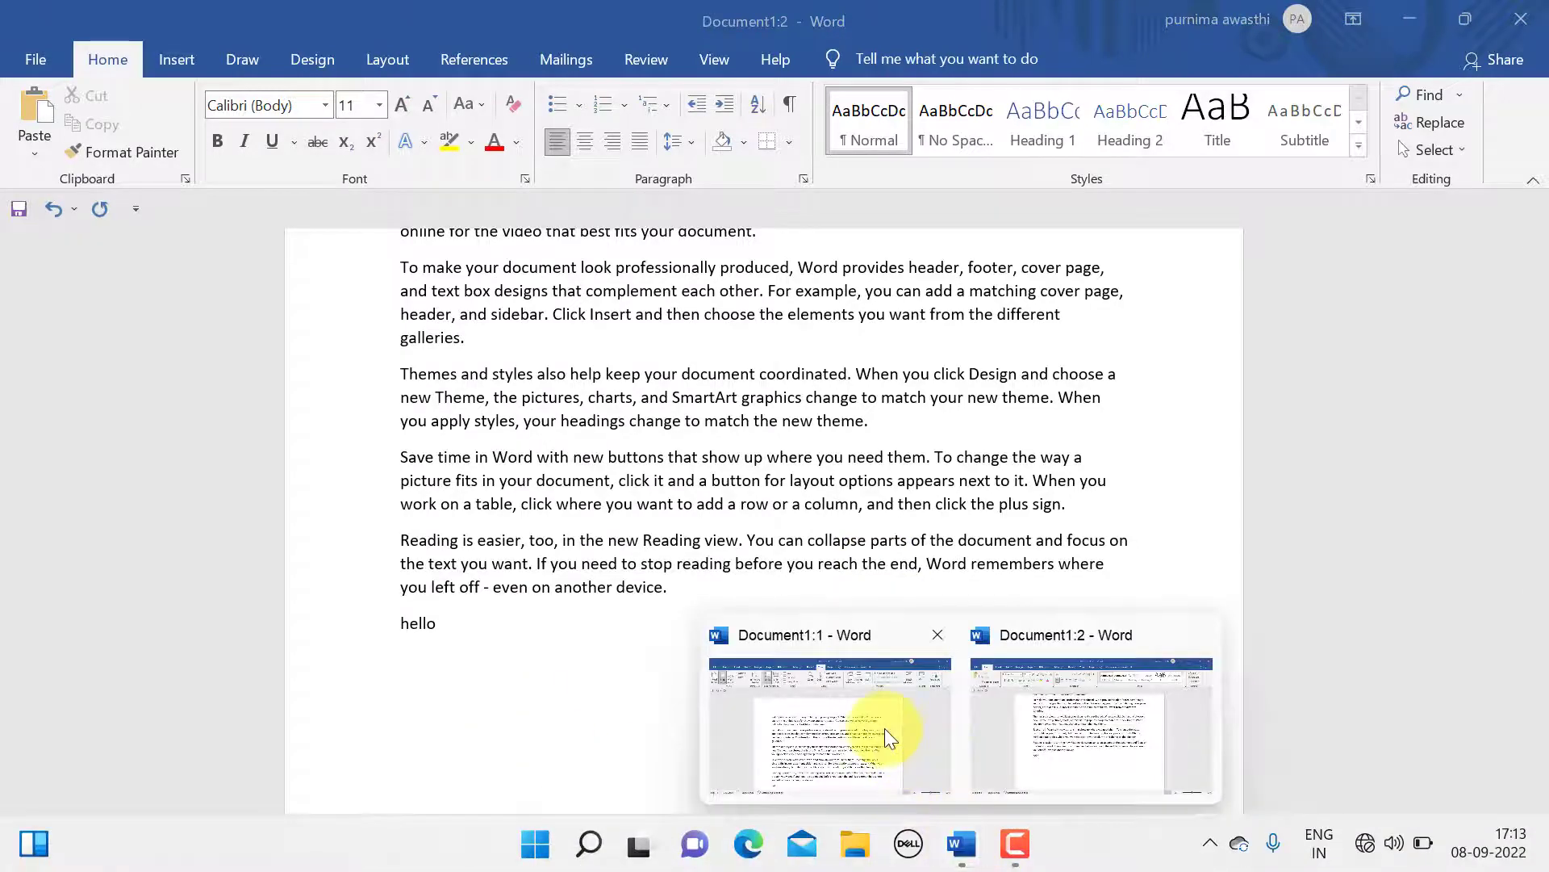
click(885, 728)
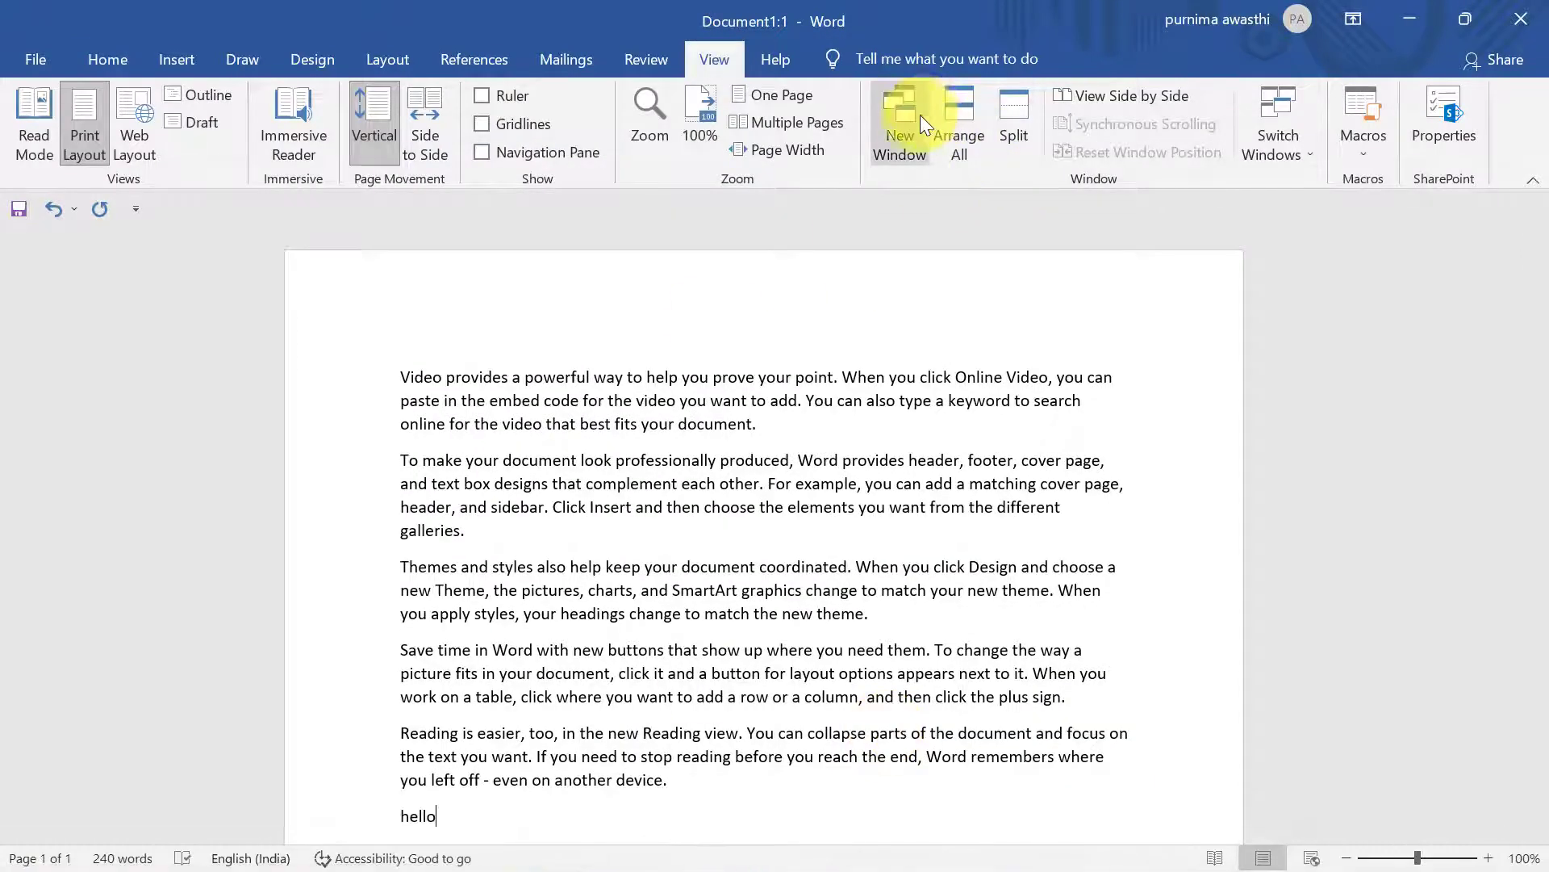
- Tile both windows with Arrange All, scroll each one, then close the Document1:2 window
click(956, 141)
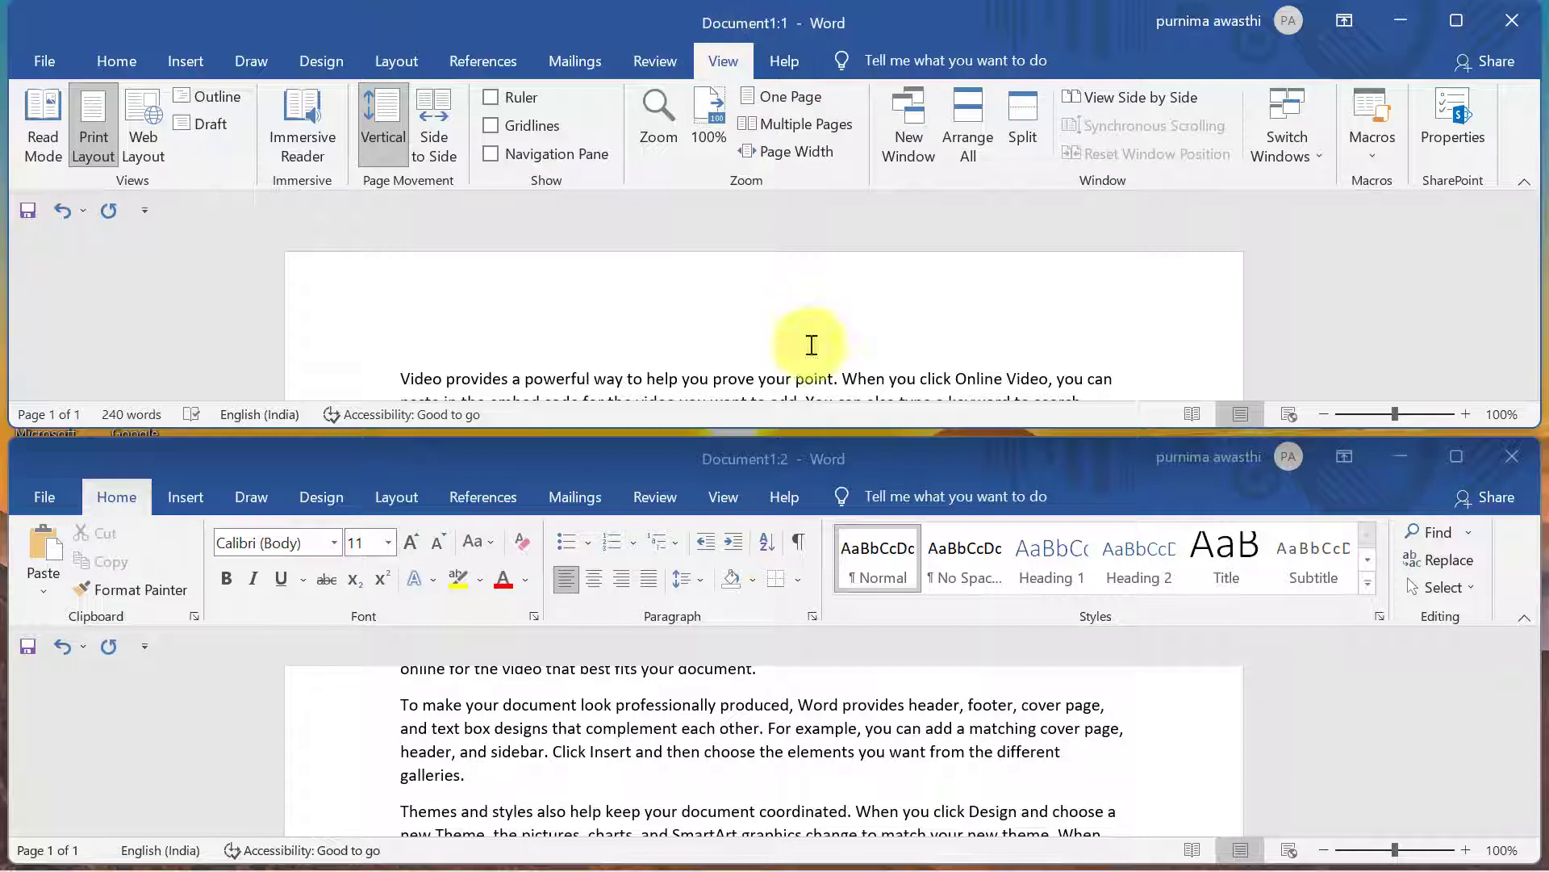
click(1187, 308)
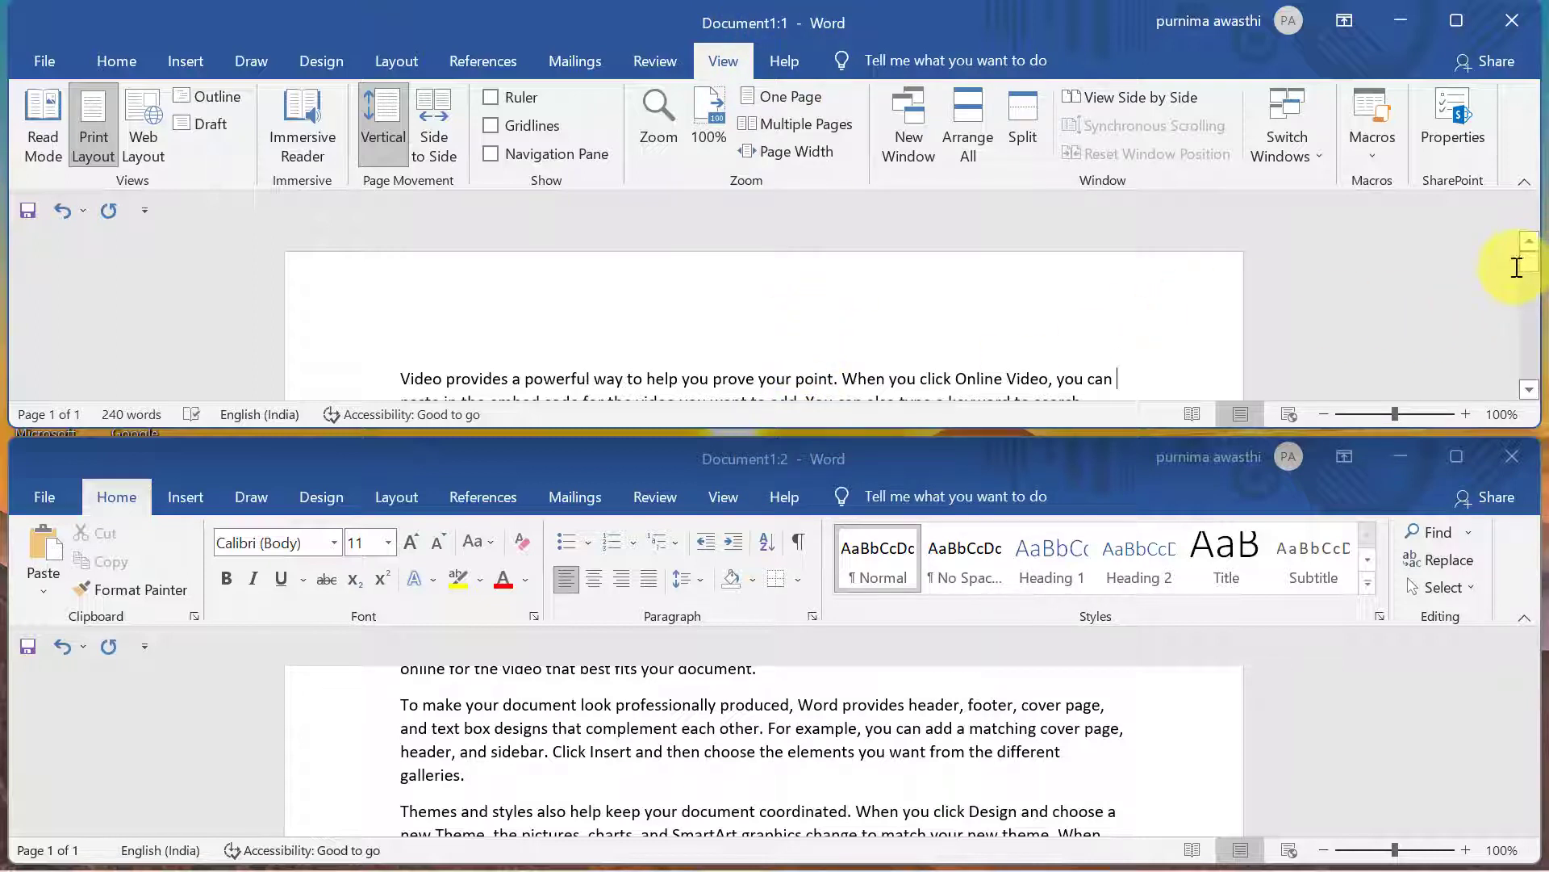
drag(1531, 270, 1526, 345)
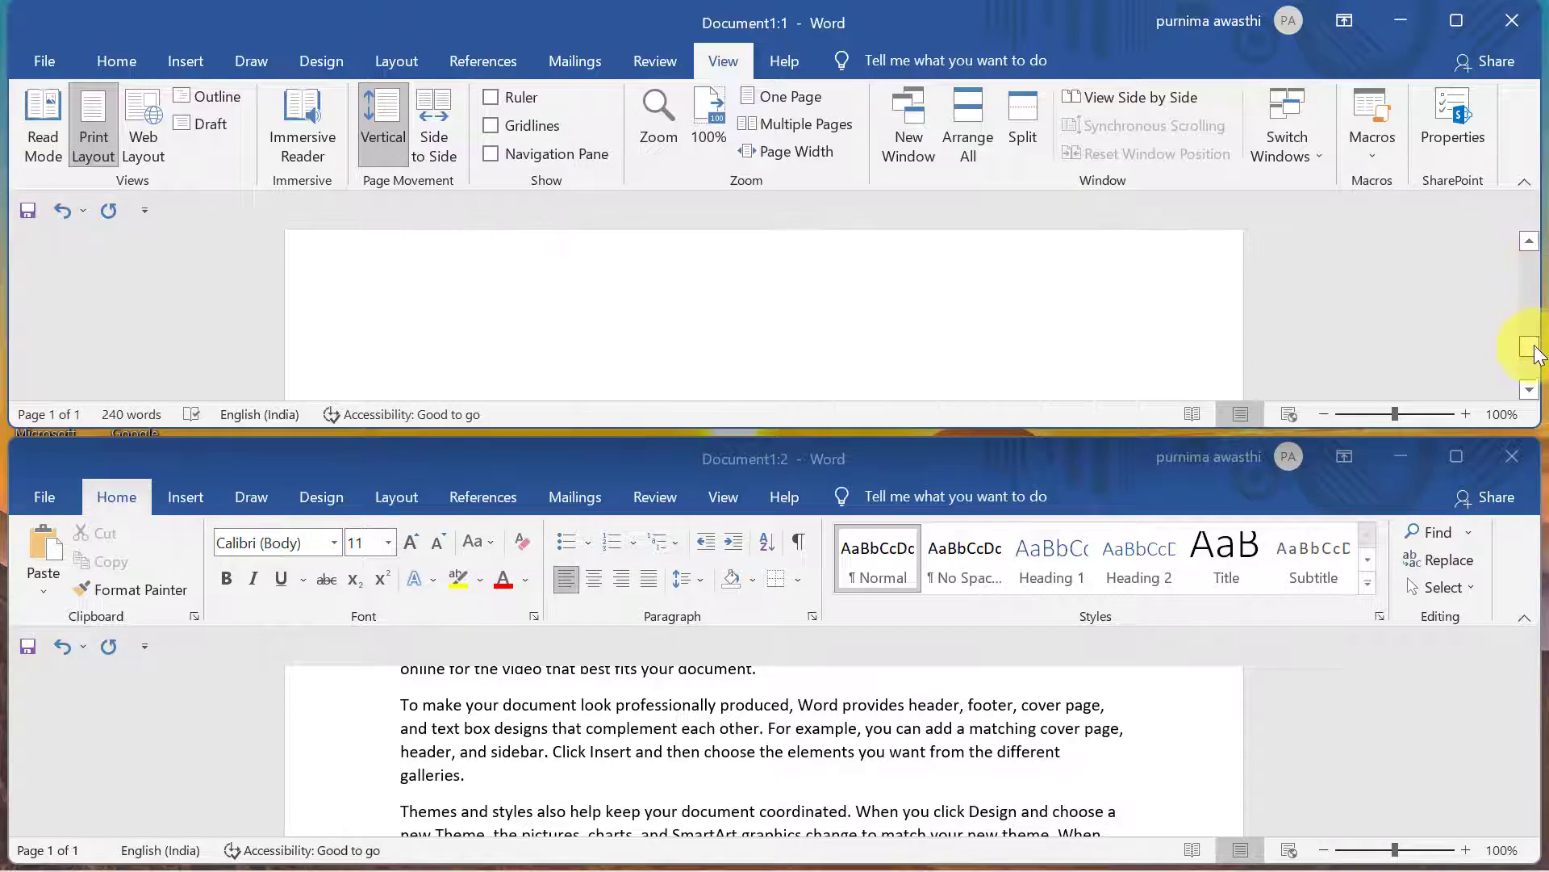
click(1526, 673)
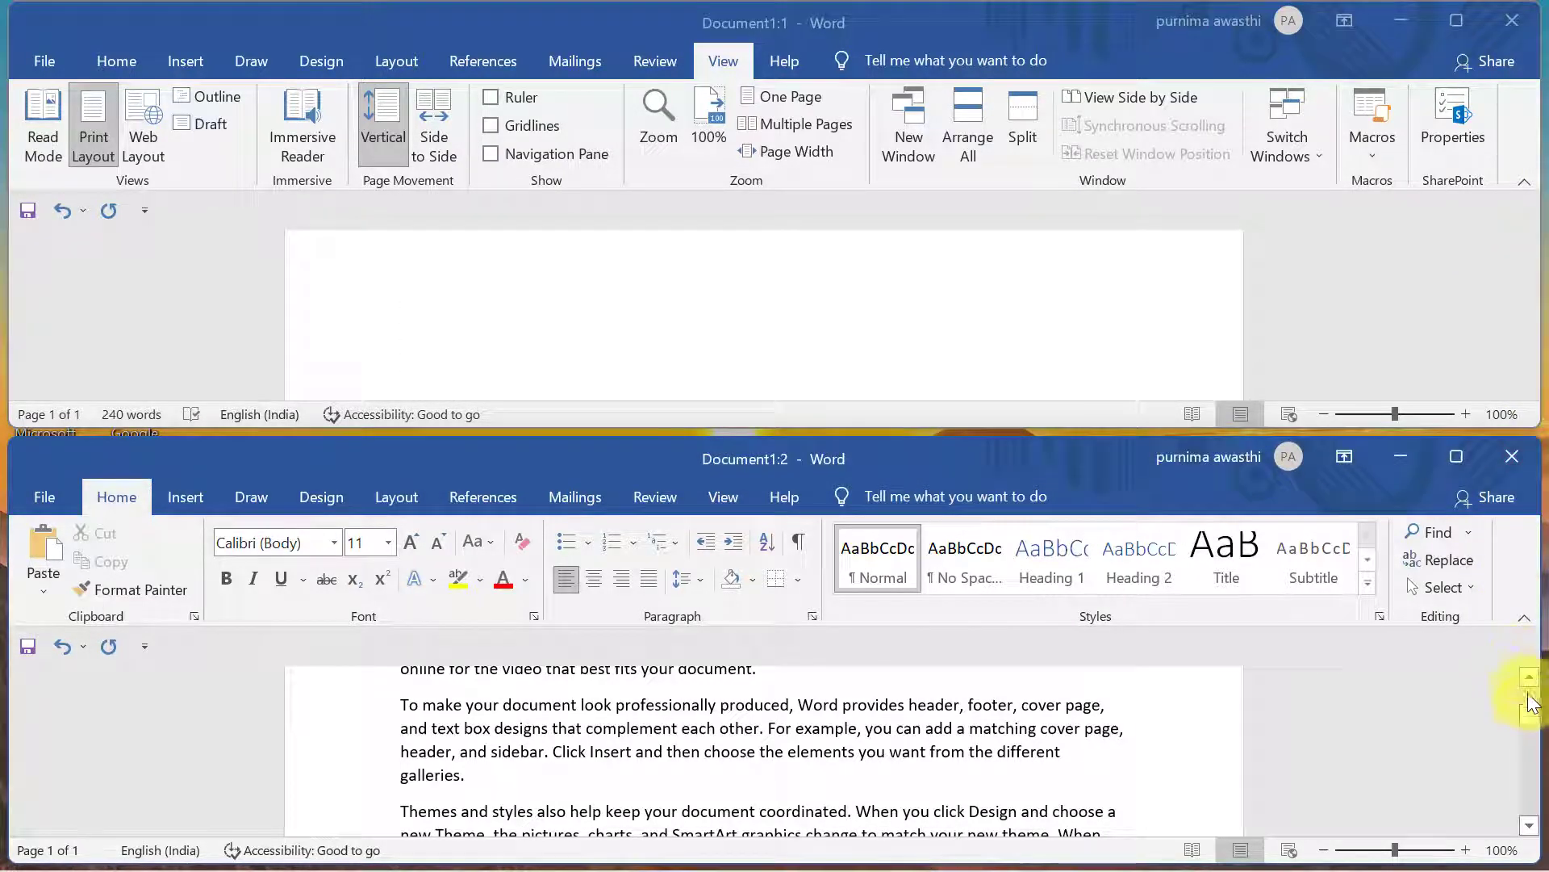
mouse_move(1531, 724)
mouse_down()
mouse_move(1531, 768)
mouse_move(1542, 677)
mouse_up()
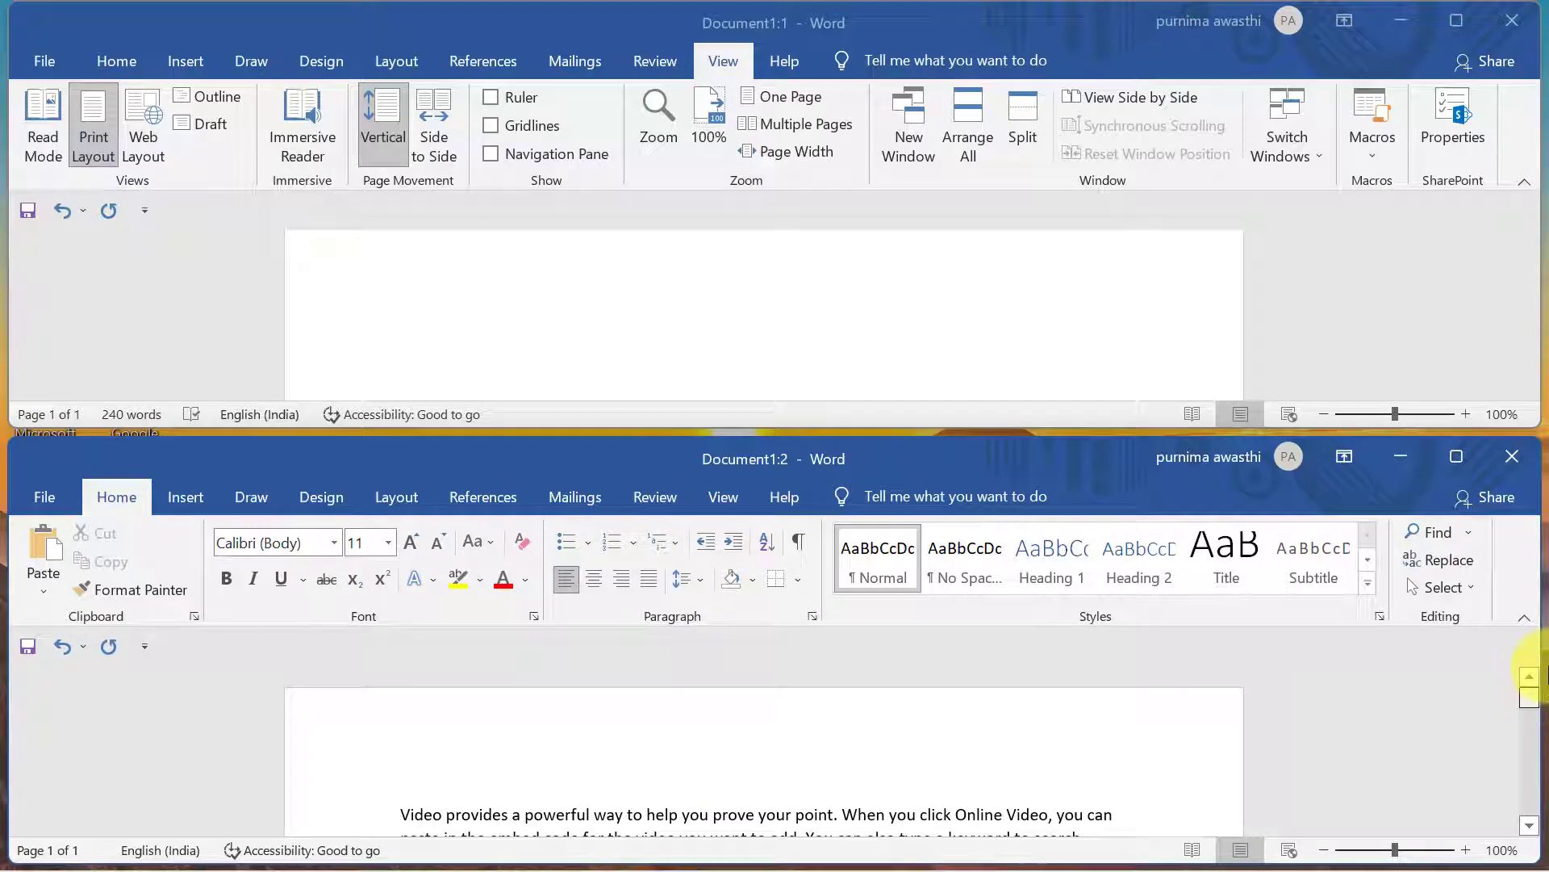
click(1514, 457)
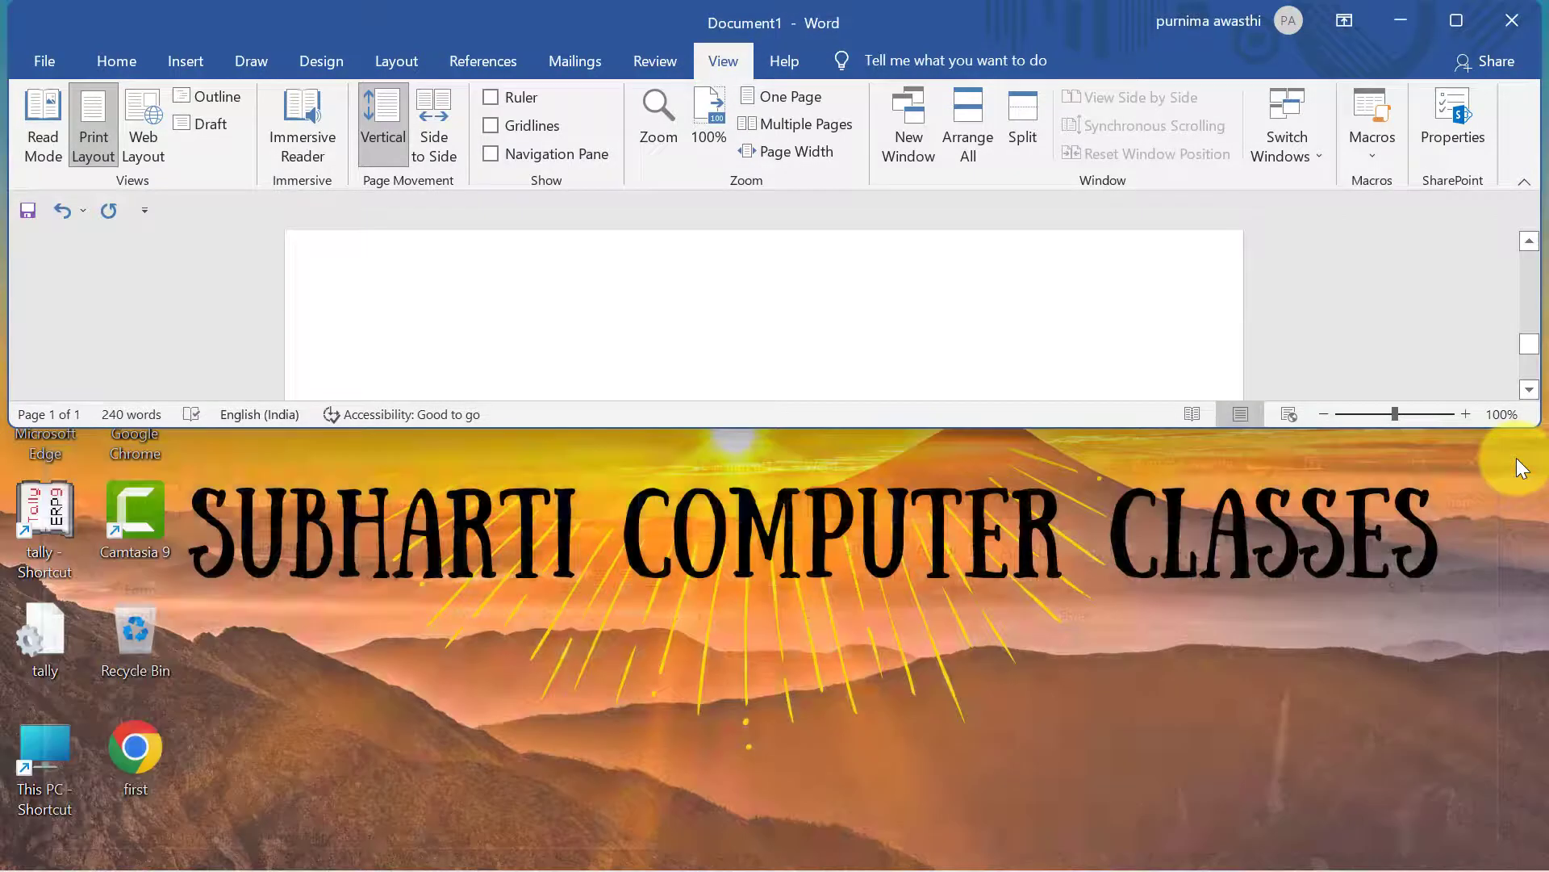
- Maximize the window, Split it into two panes, and scroll the lower pane to the 'hello' line
click(1449, 28)
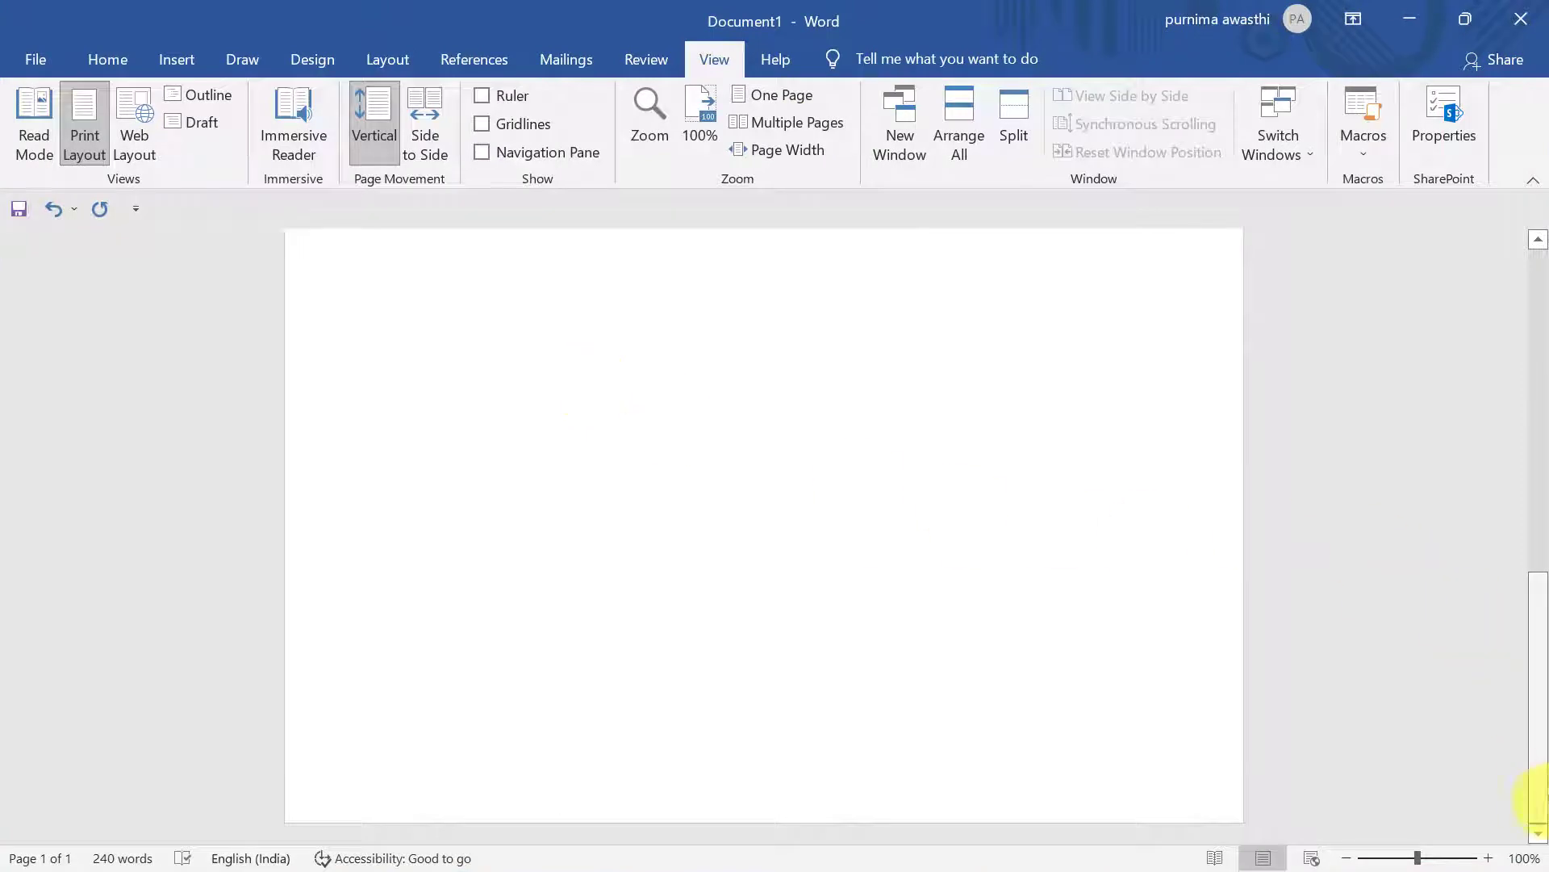
drag(1543, 755, 1531, 321)
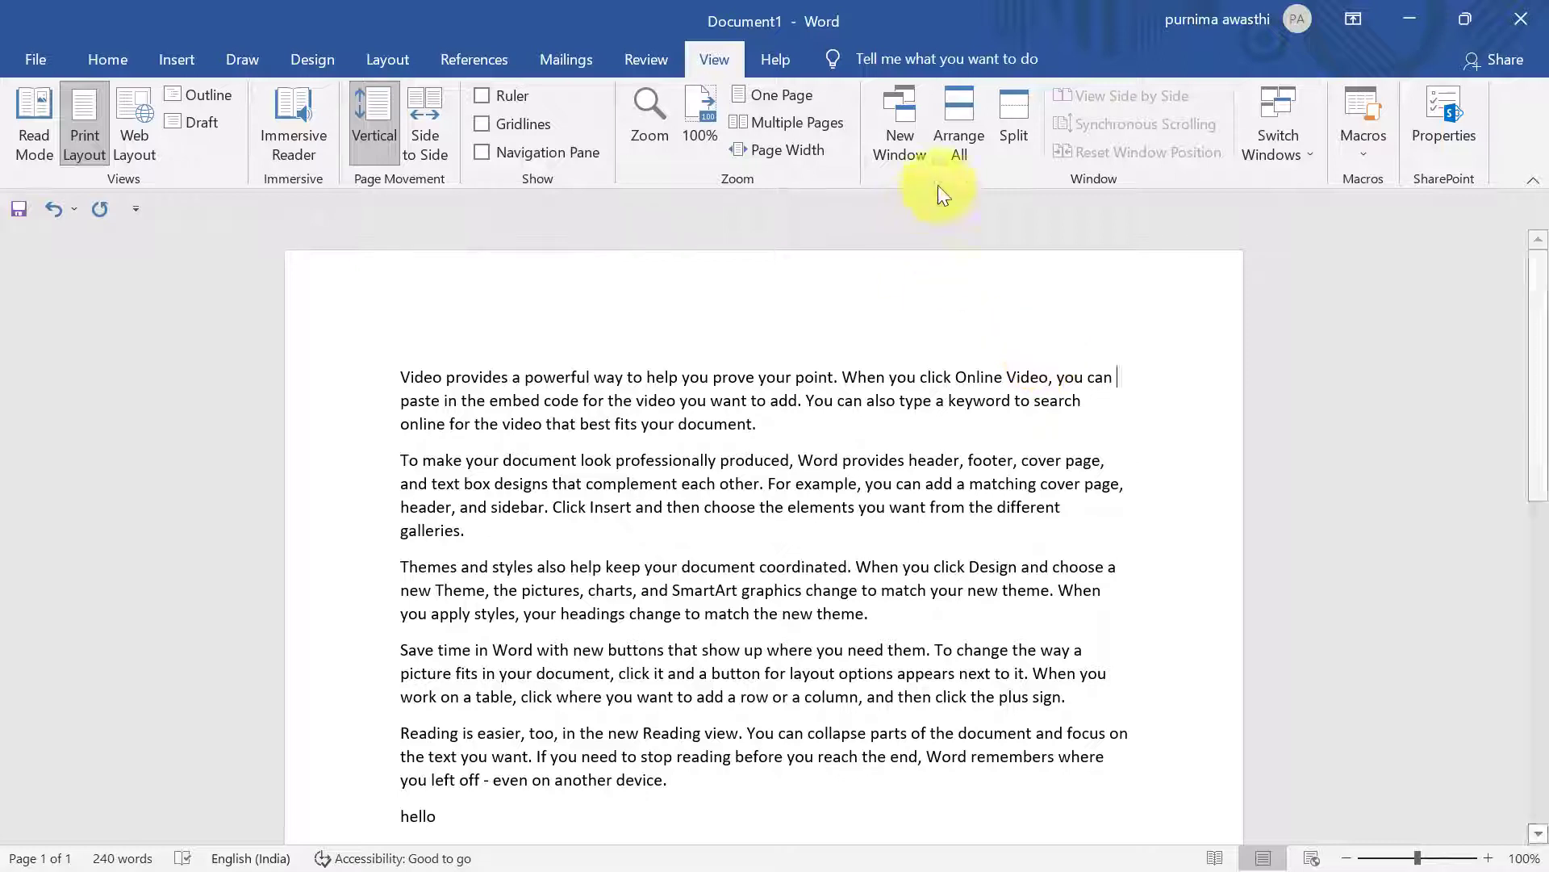
click(1003, 121)
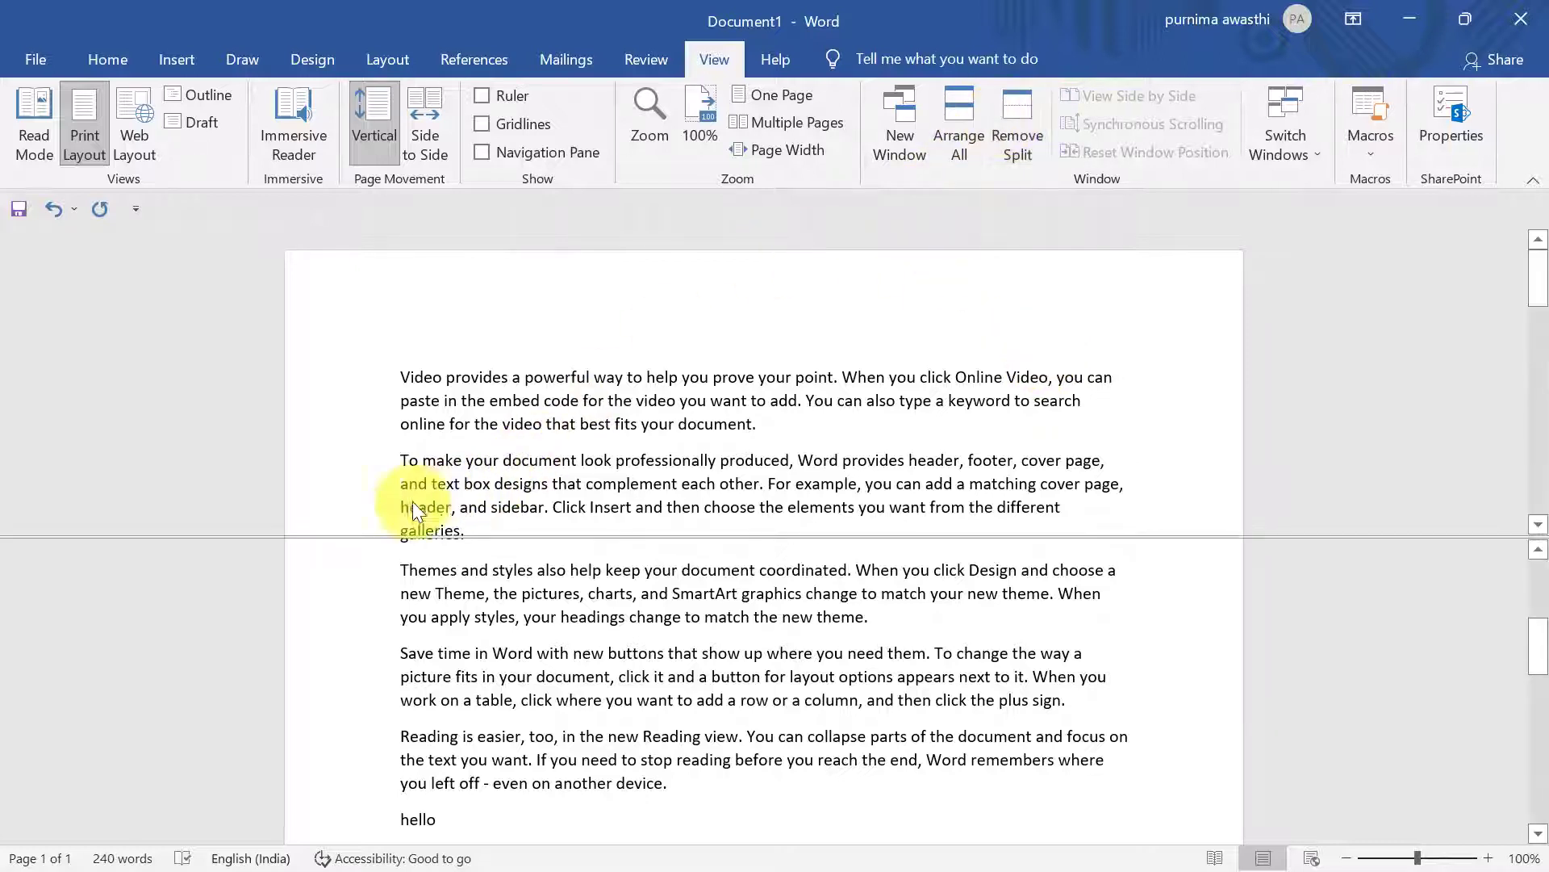
click(355, 553)
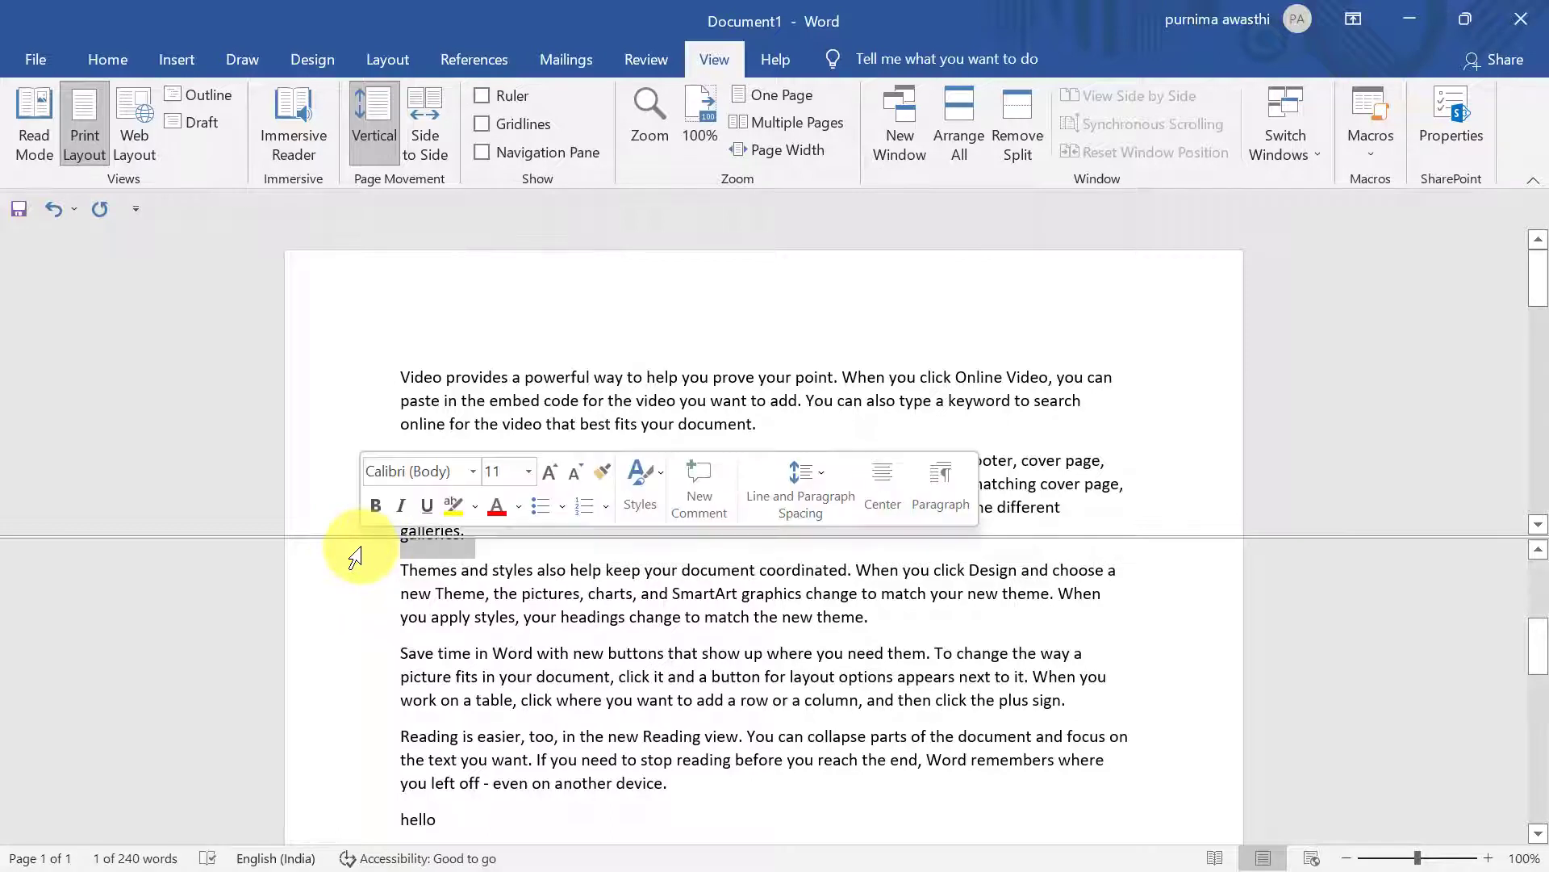
click(1072, 378)
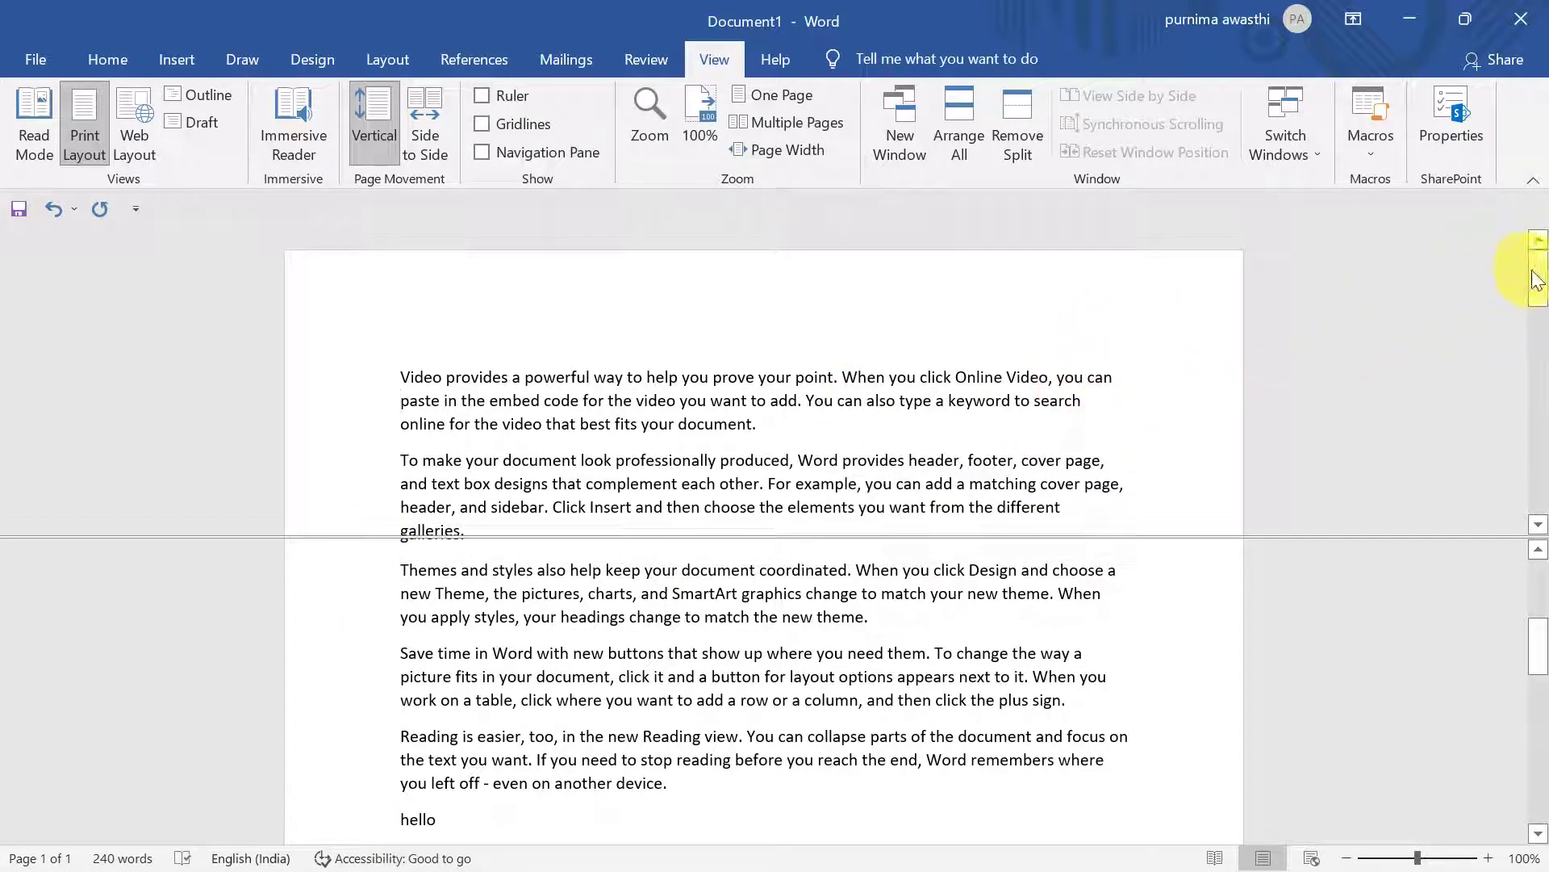
drag(1536, 280, 1546, 266)
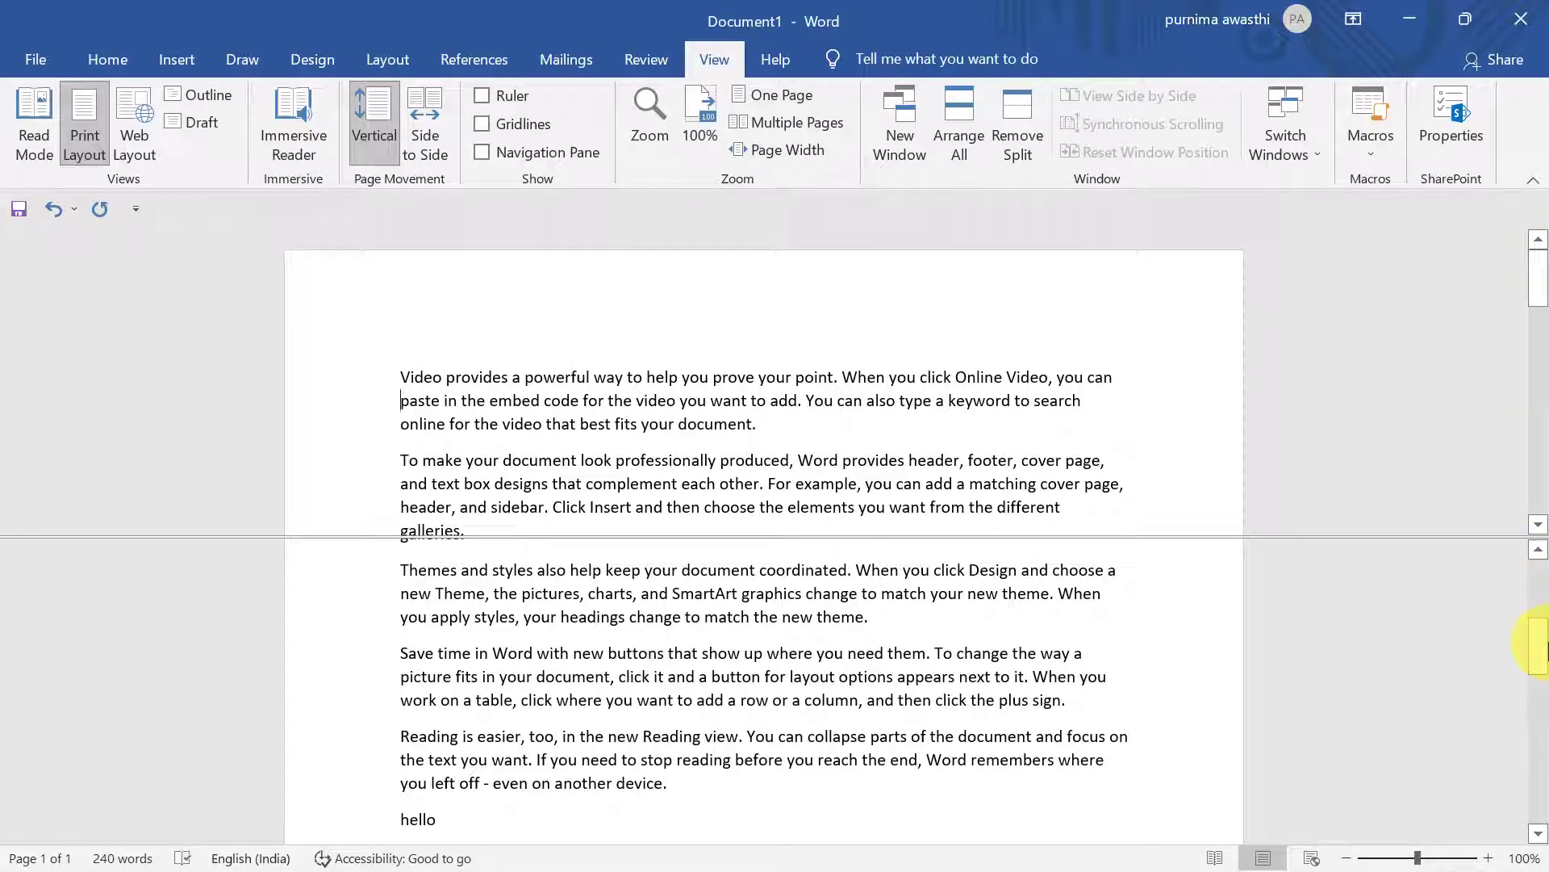
mouse_move(1544, 643)
mouse_down()
mouse_move(1545, 769)
mouse_move(1538, 581)
mouse_move(1539, 685)
mouse_up()
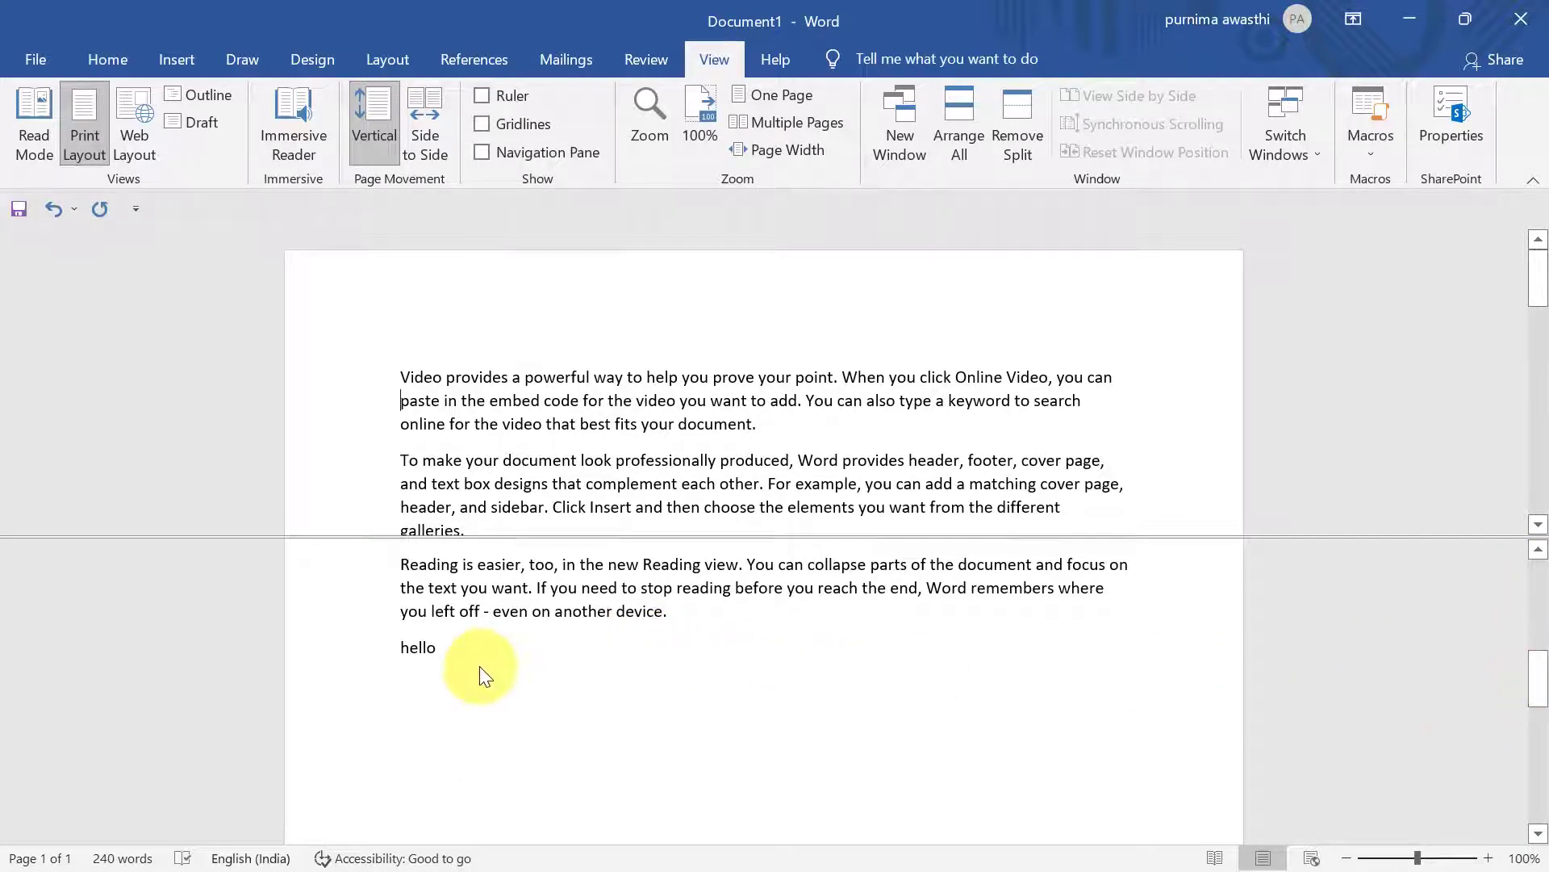
double_click(460, 643)
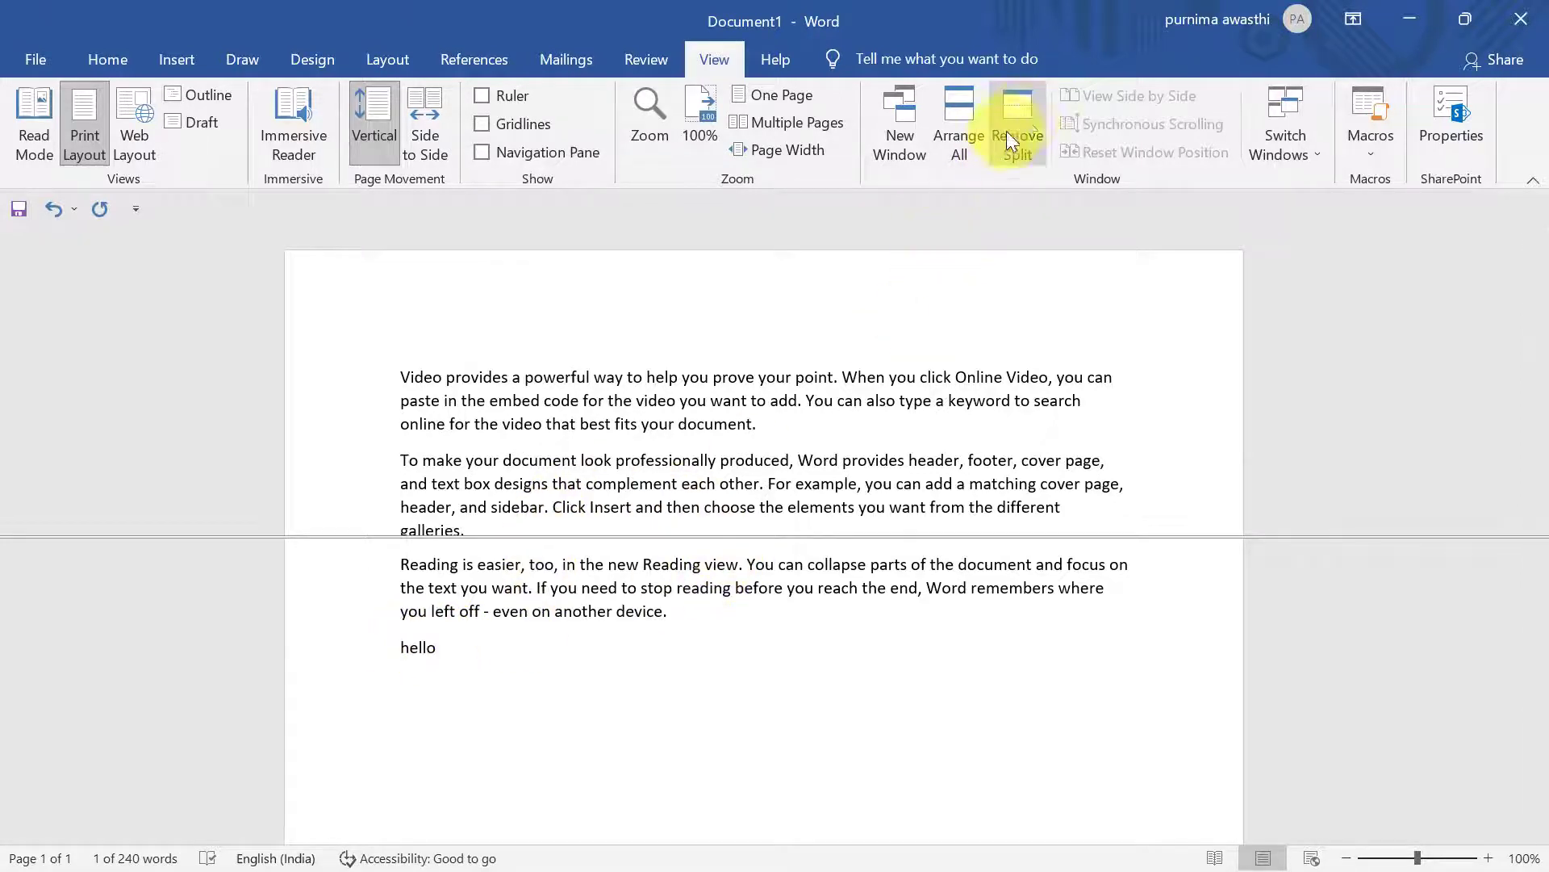
- Remove the split, open another window, and turn on View Side by Side
click(1024, 116)
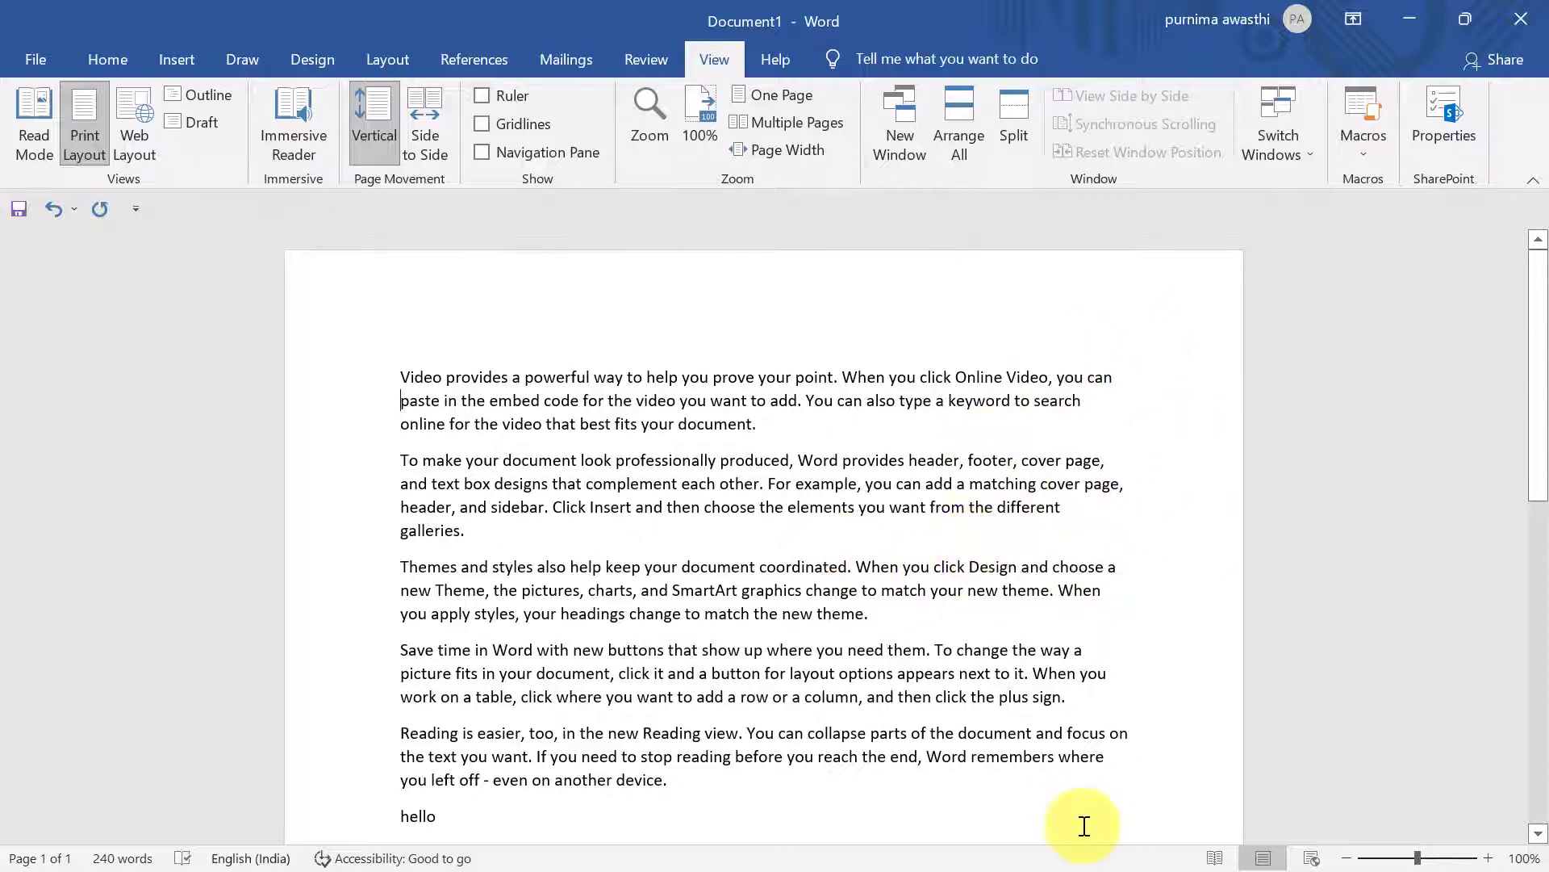
click(890, 157)
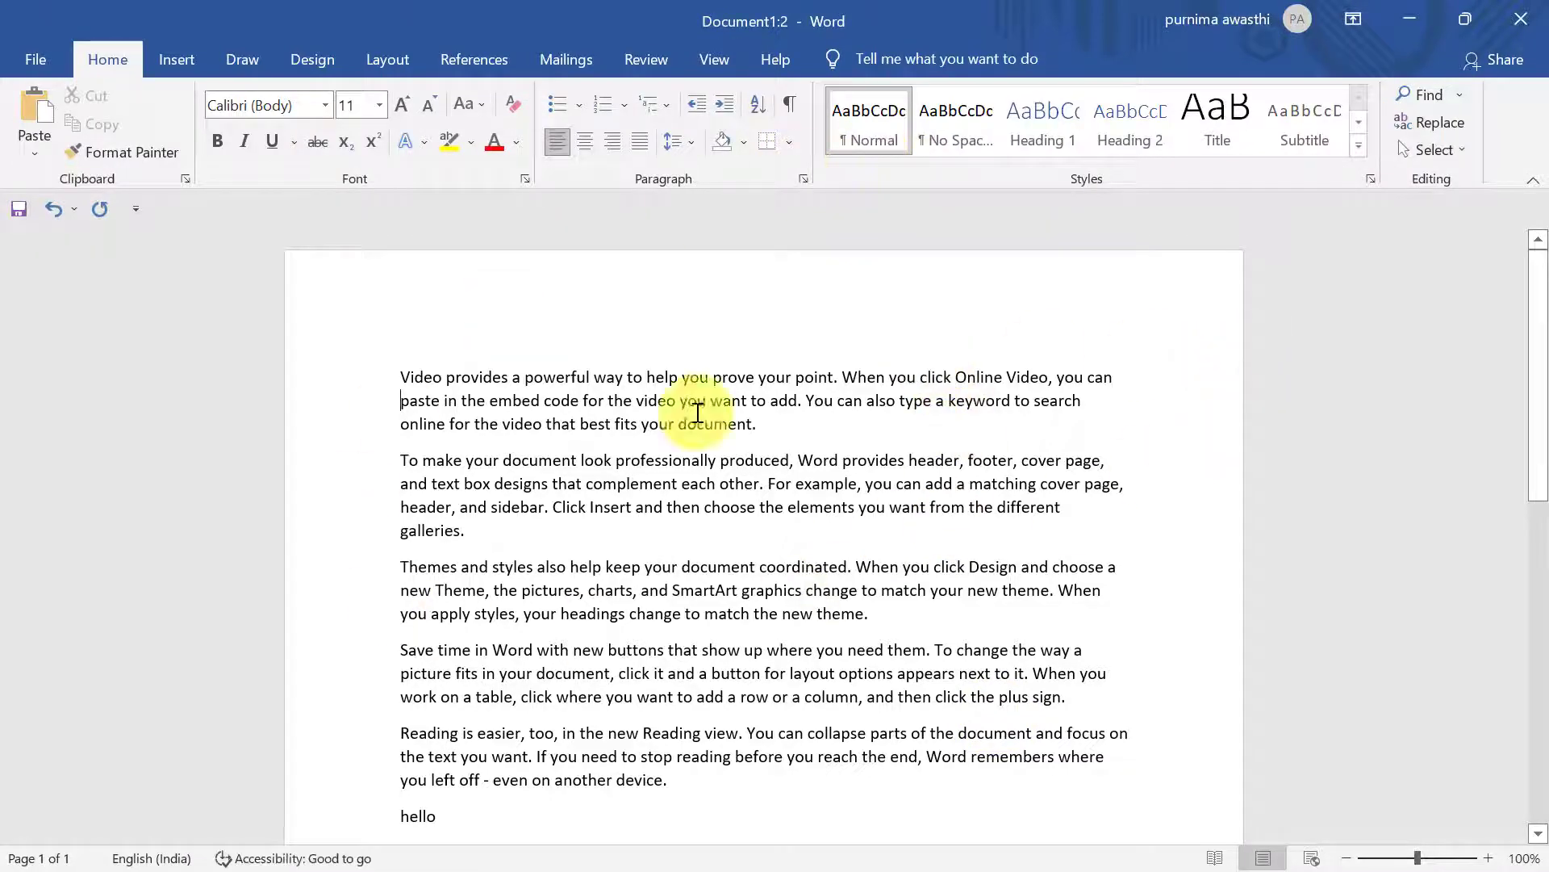
click(724, 51)
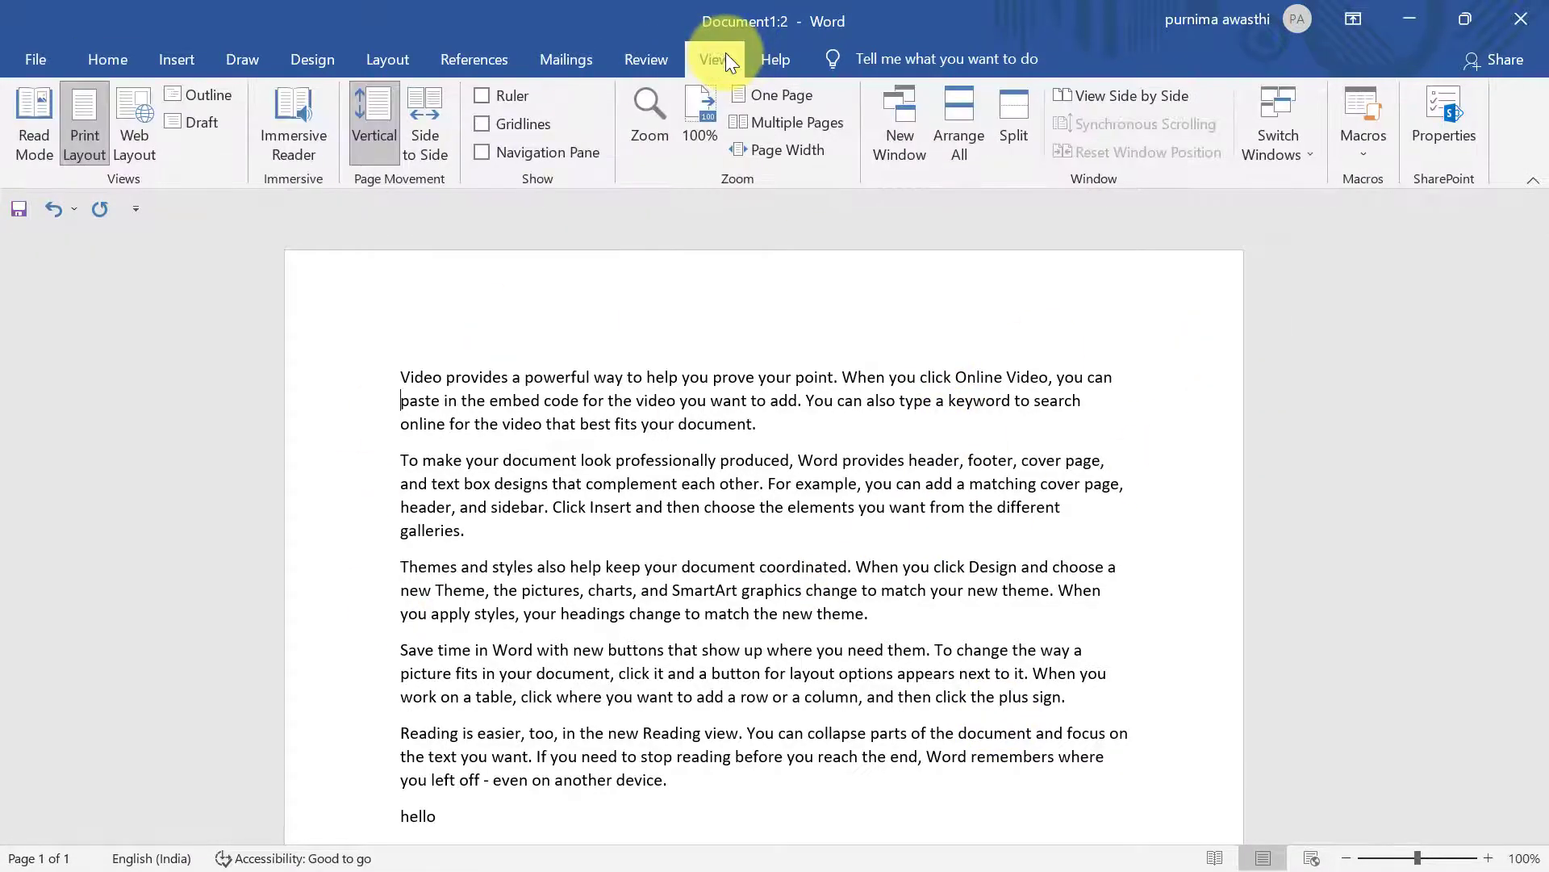
click(1162, 99)
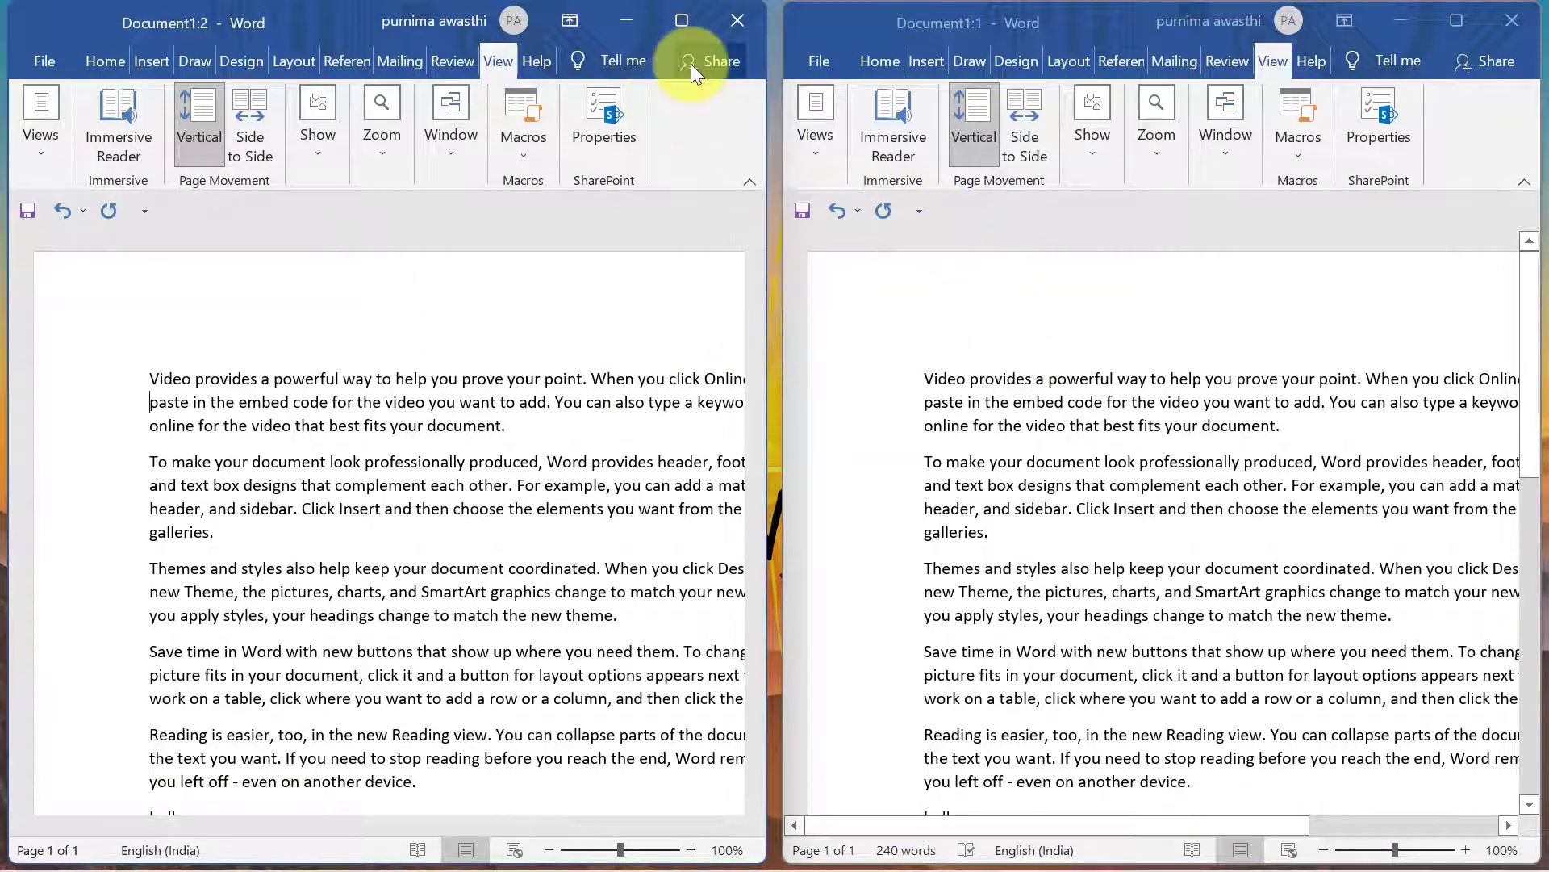
click(680, 20)
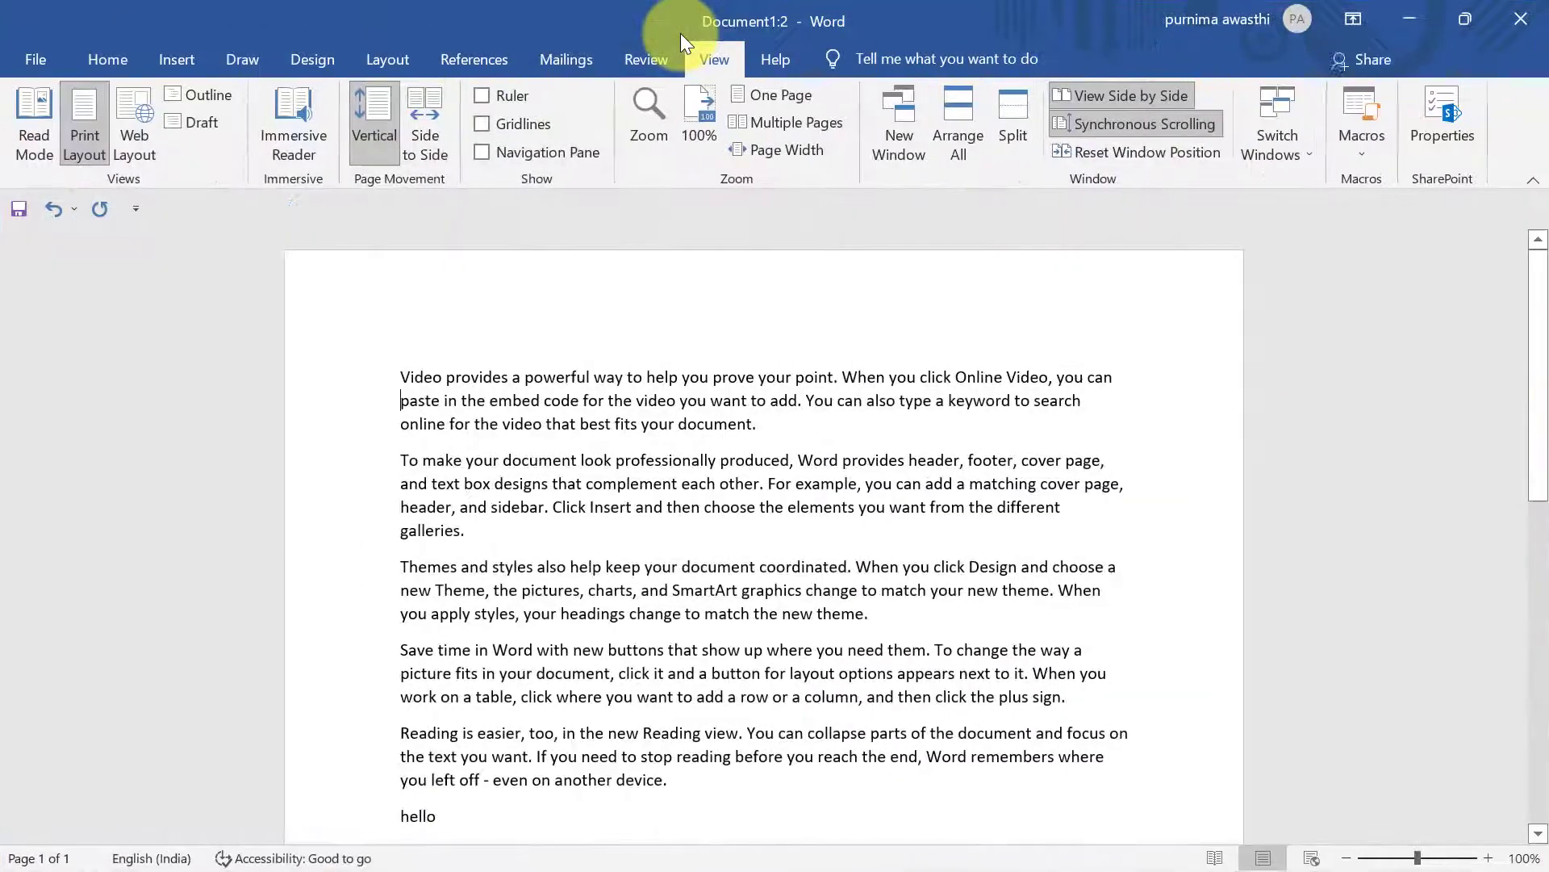
click(909, 355)
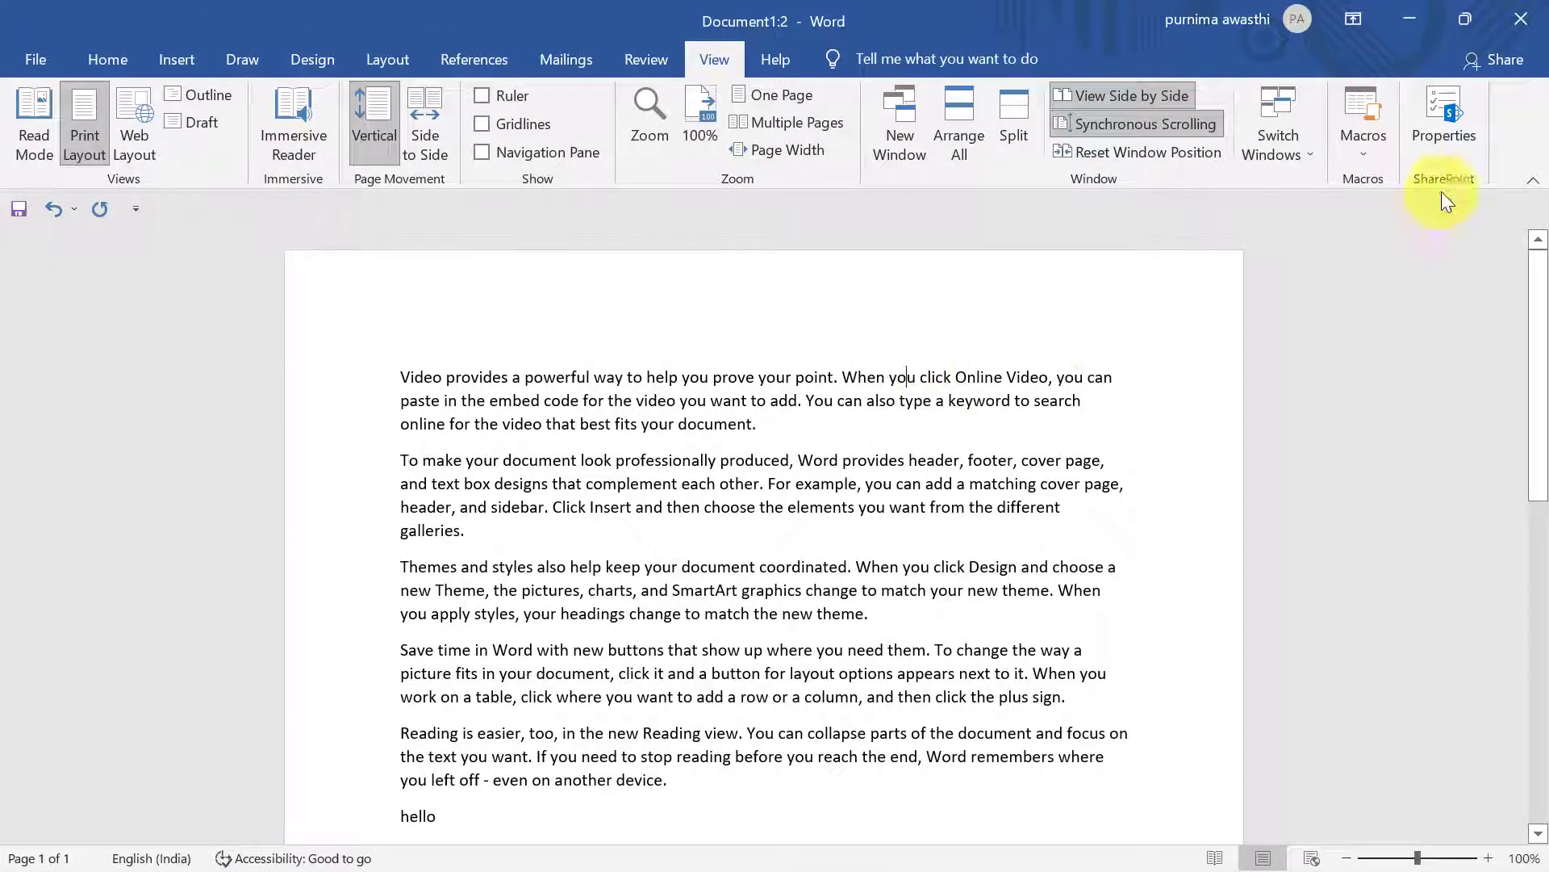
- Switch between the Document1:1 and Document1:2 windows, maximizing them, then click into the second paragraph
click(1273, 147)
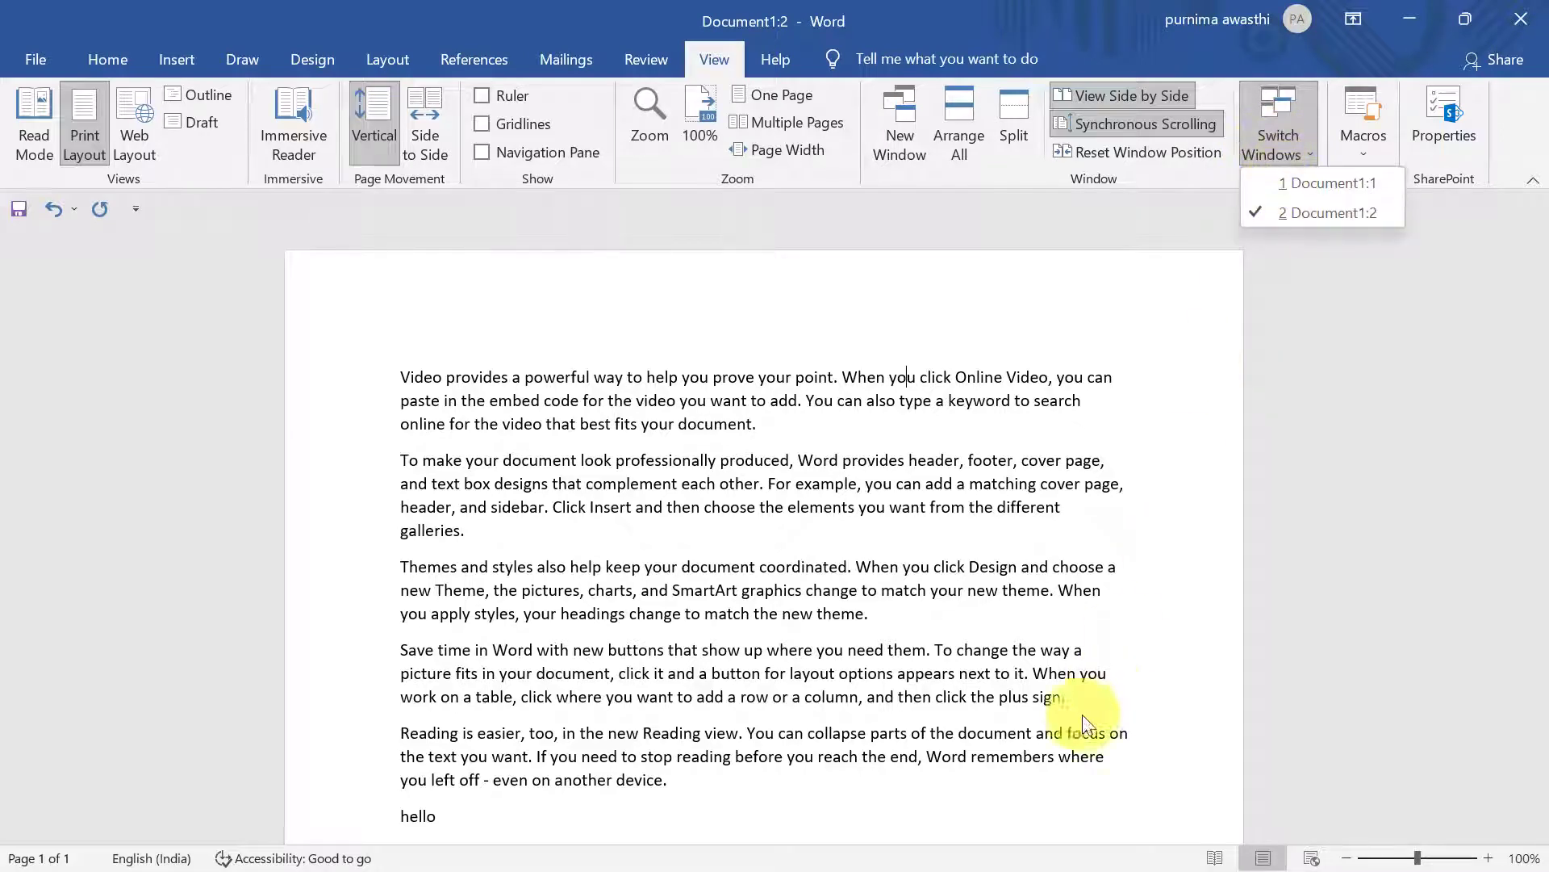
mouse_move(961, 844)
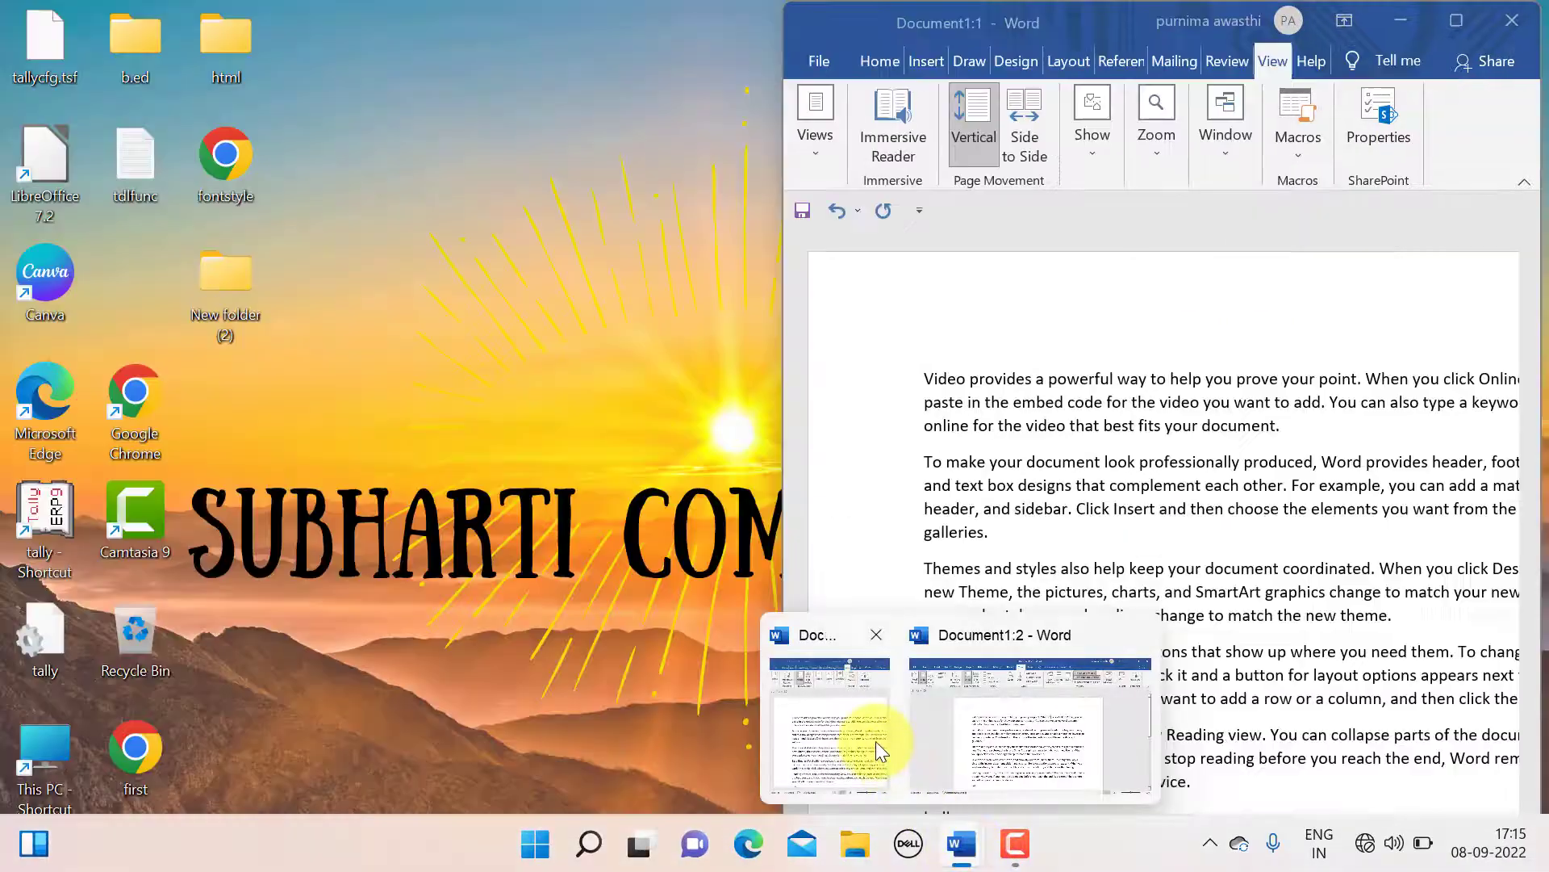
click(875, 741)
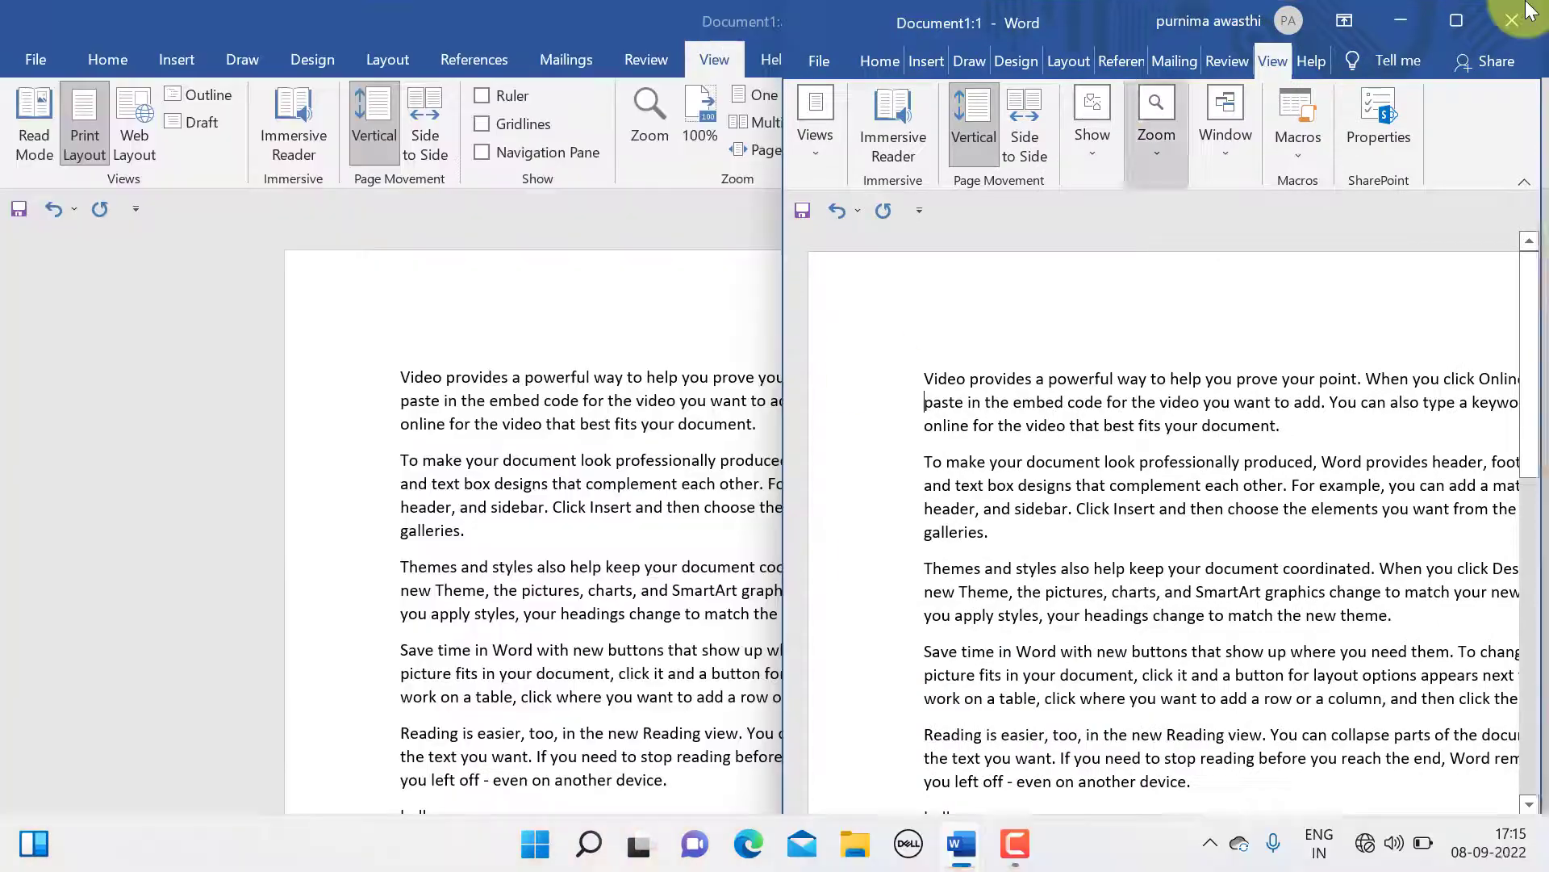
click(1460, 20)
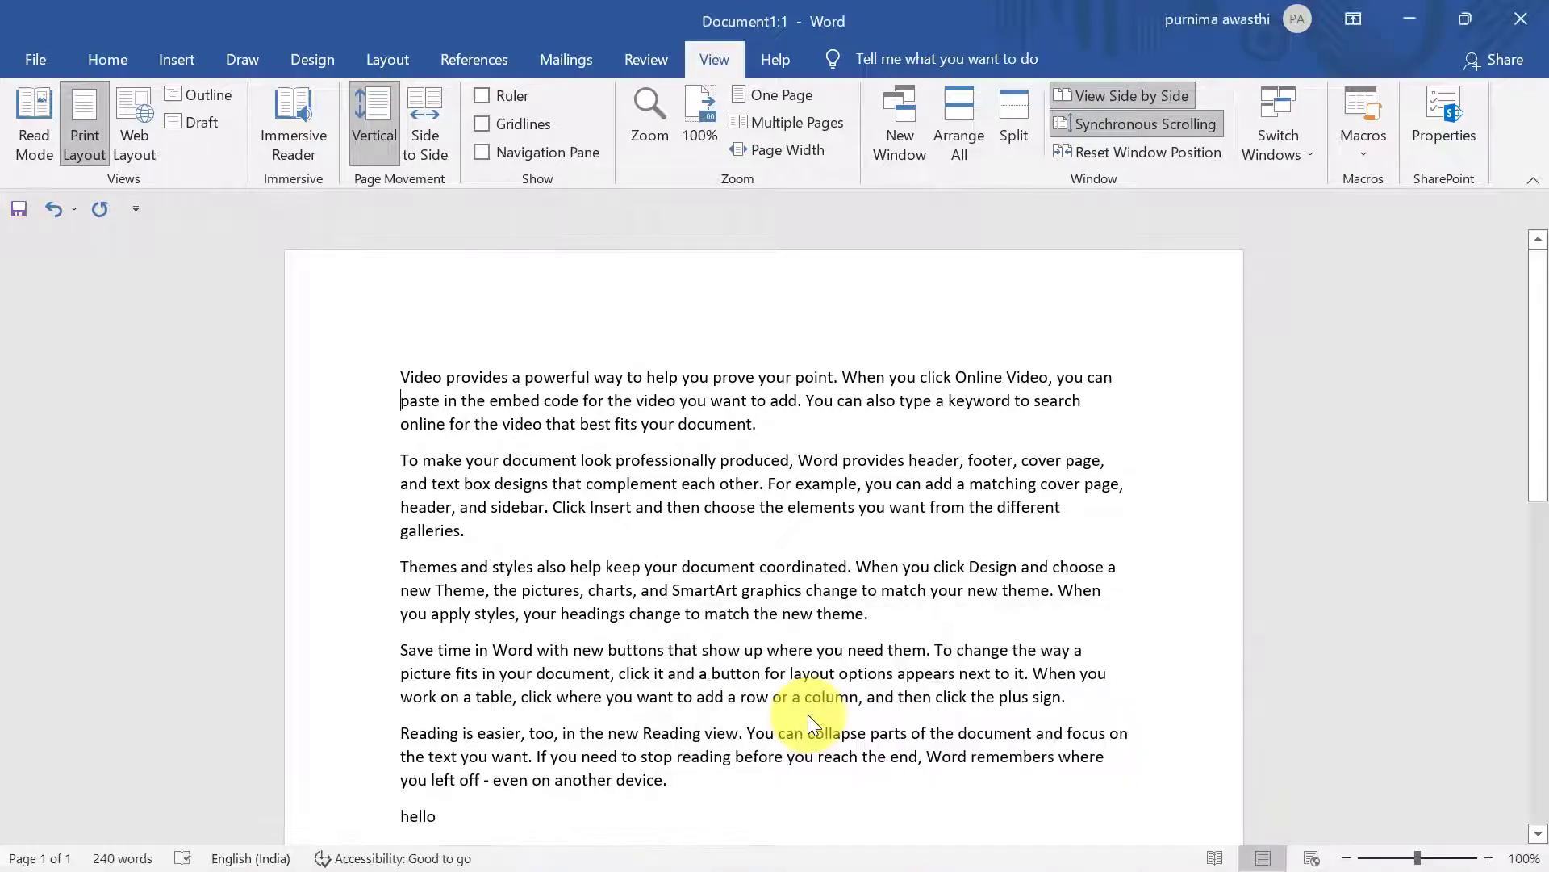
click(1290, 141)
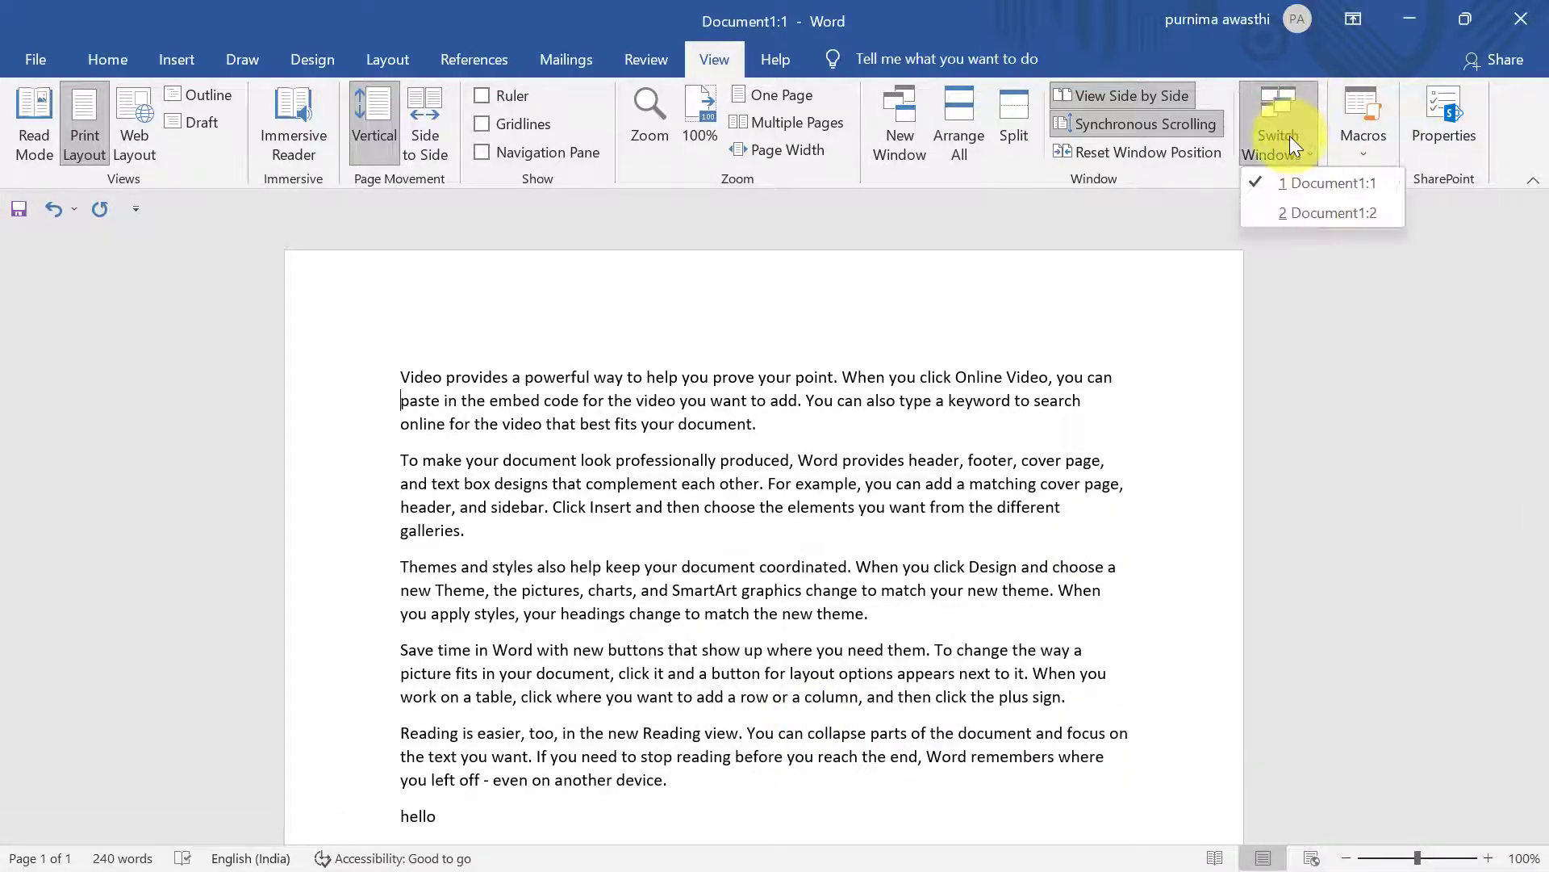
click(1302, 209)
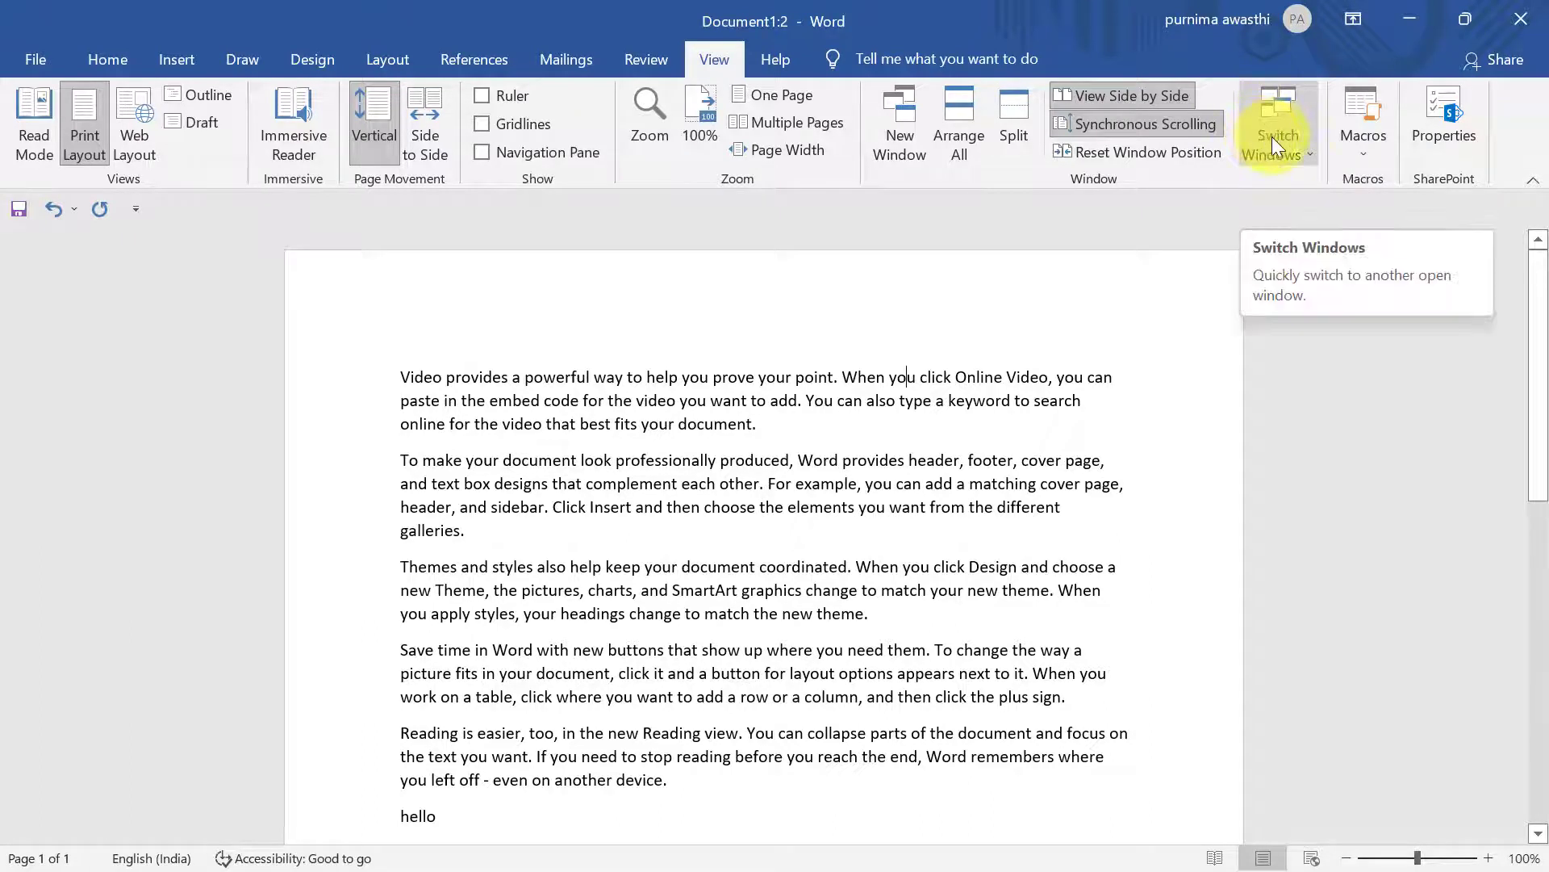
click(1055, 462)
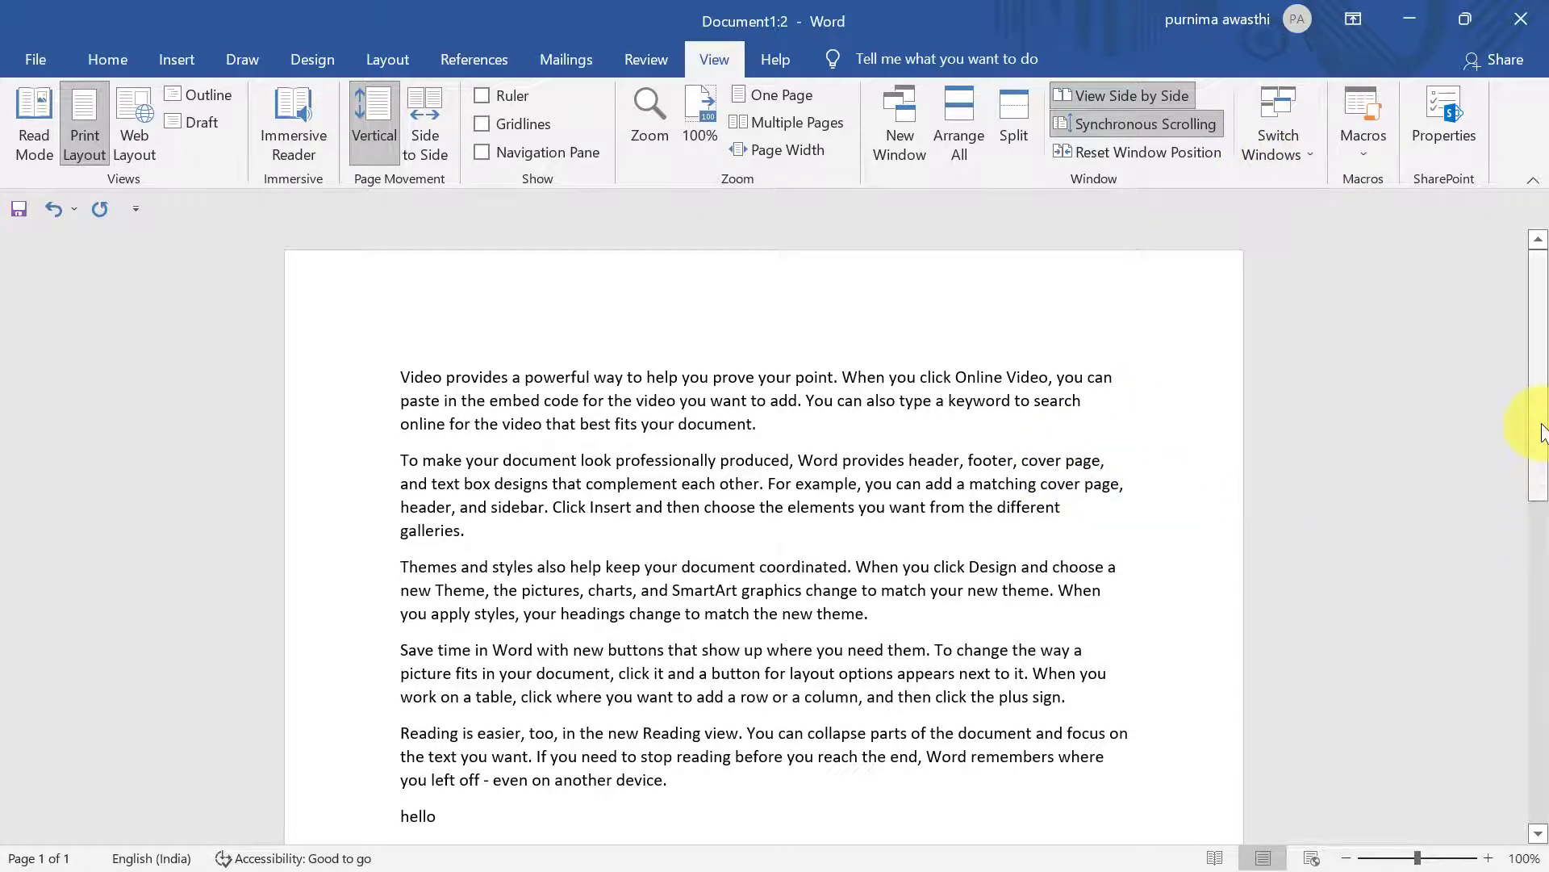
- Start recording a new macro named 'a' from the View tab's Macros menu
scroll(1540, 492, down, 2)
scroll(1540, 492, down, 2)
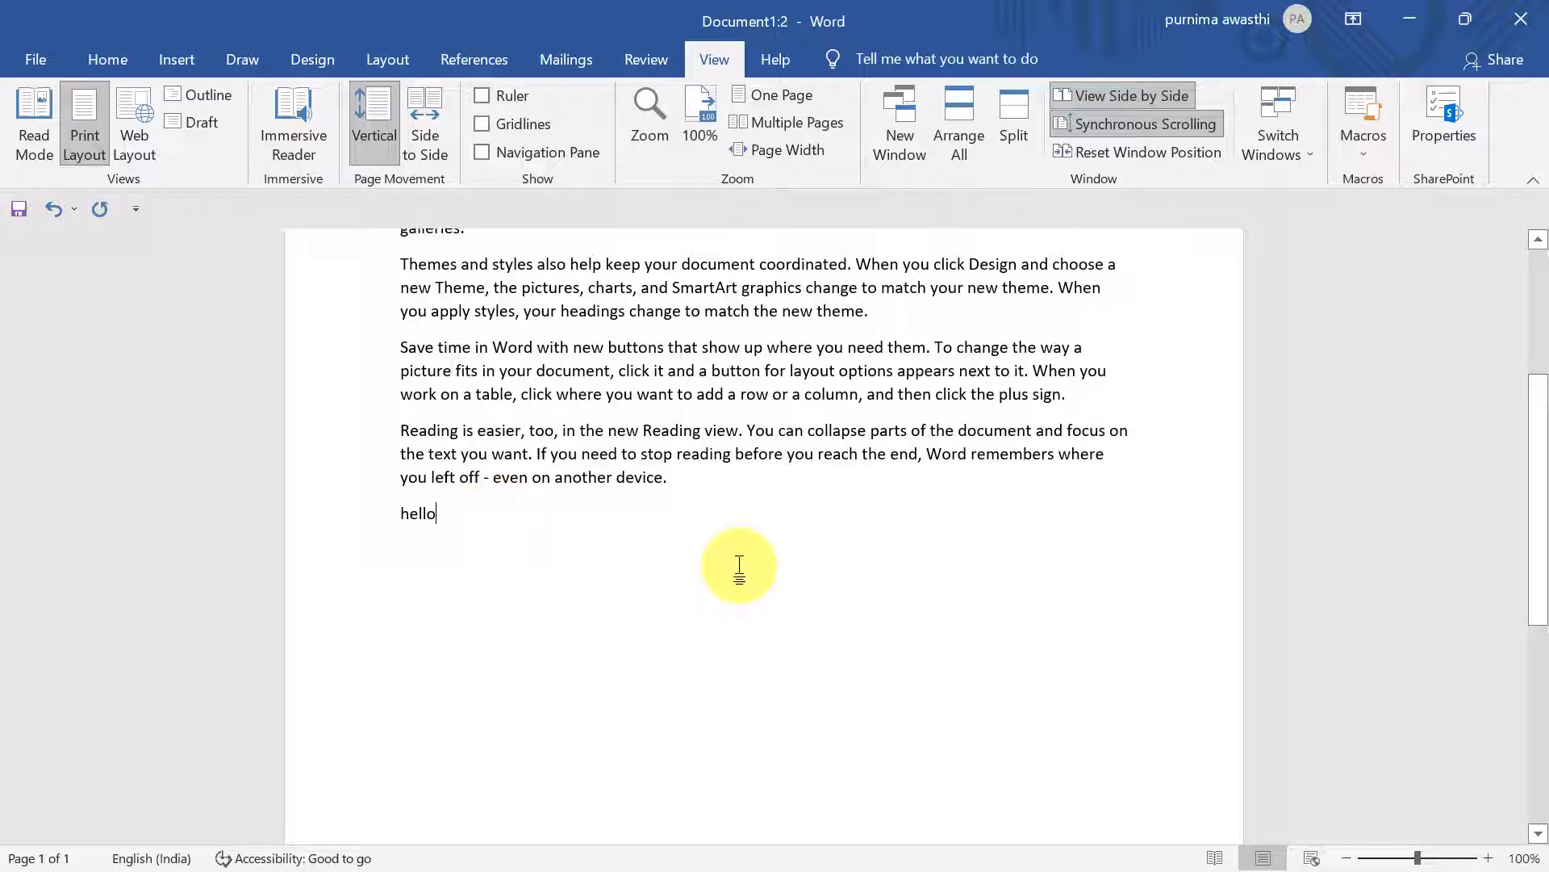
click(1371, 134)
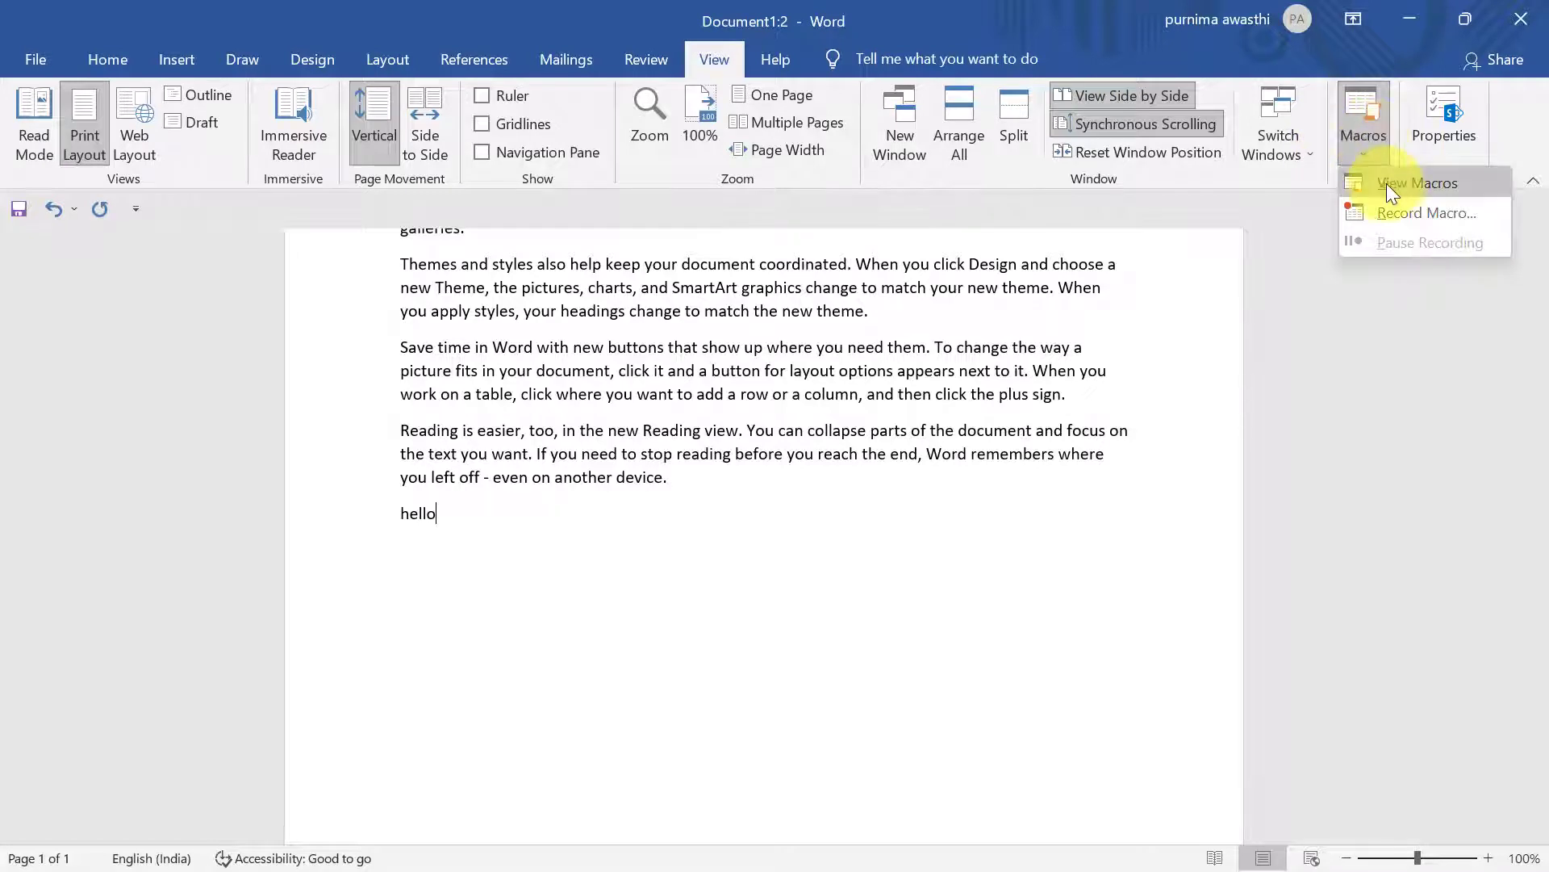
click(1391, 210)
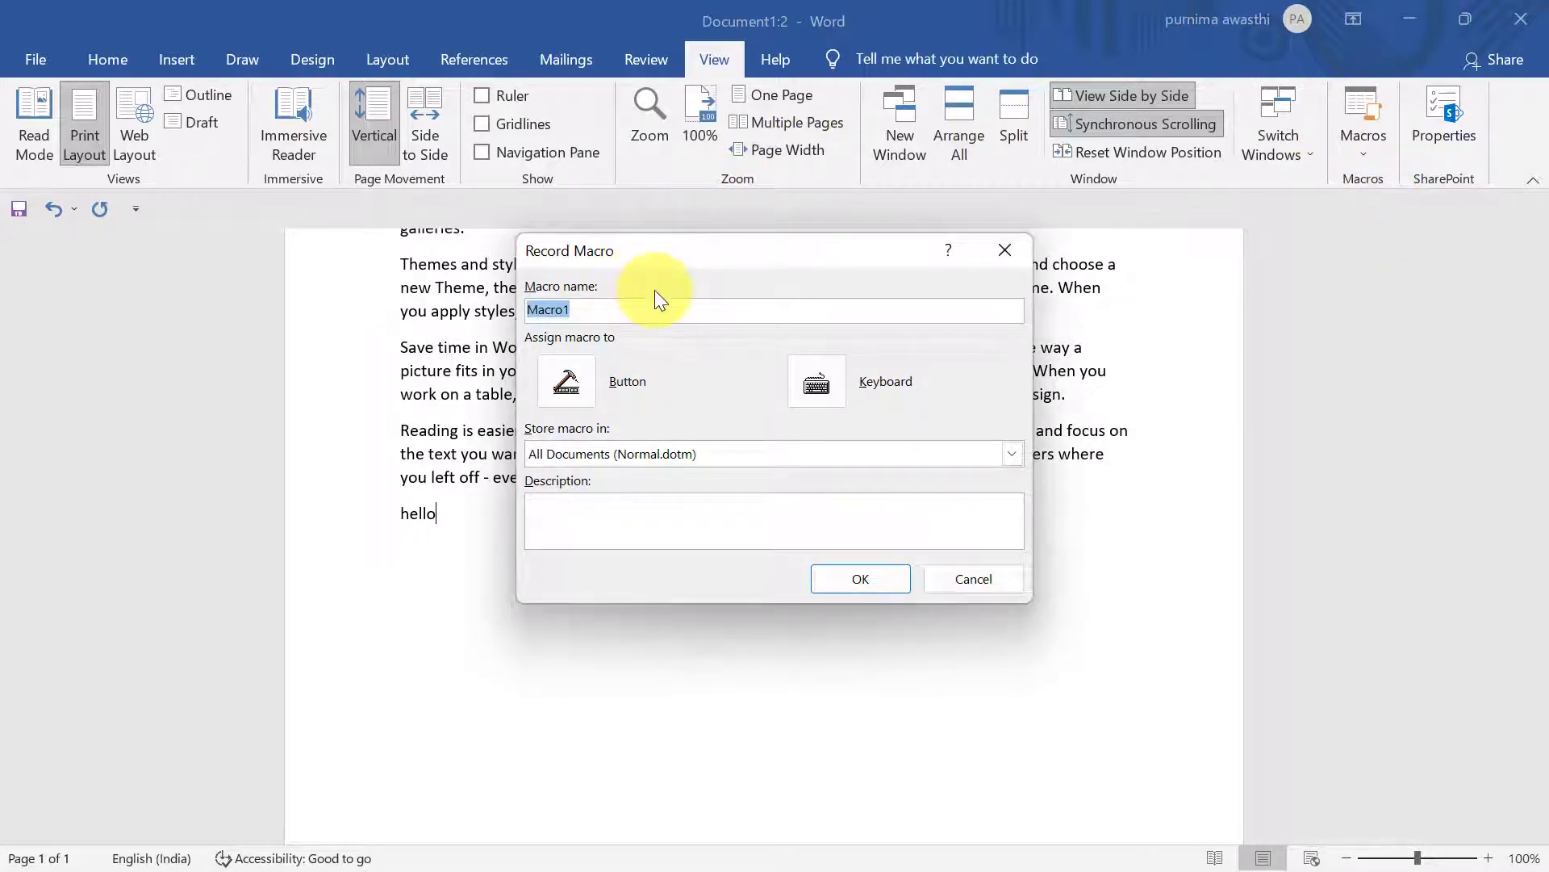
click(656, 316)
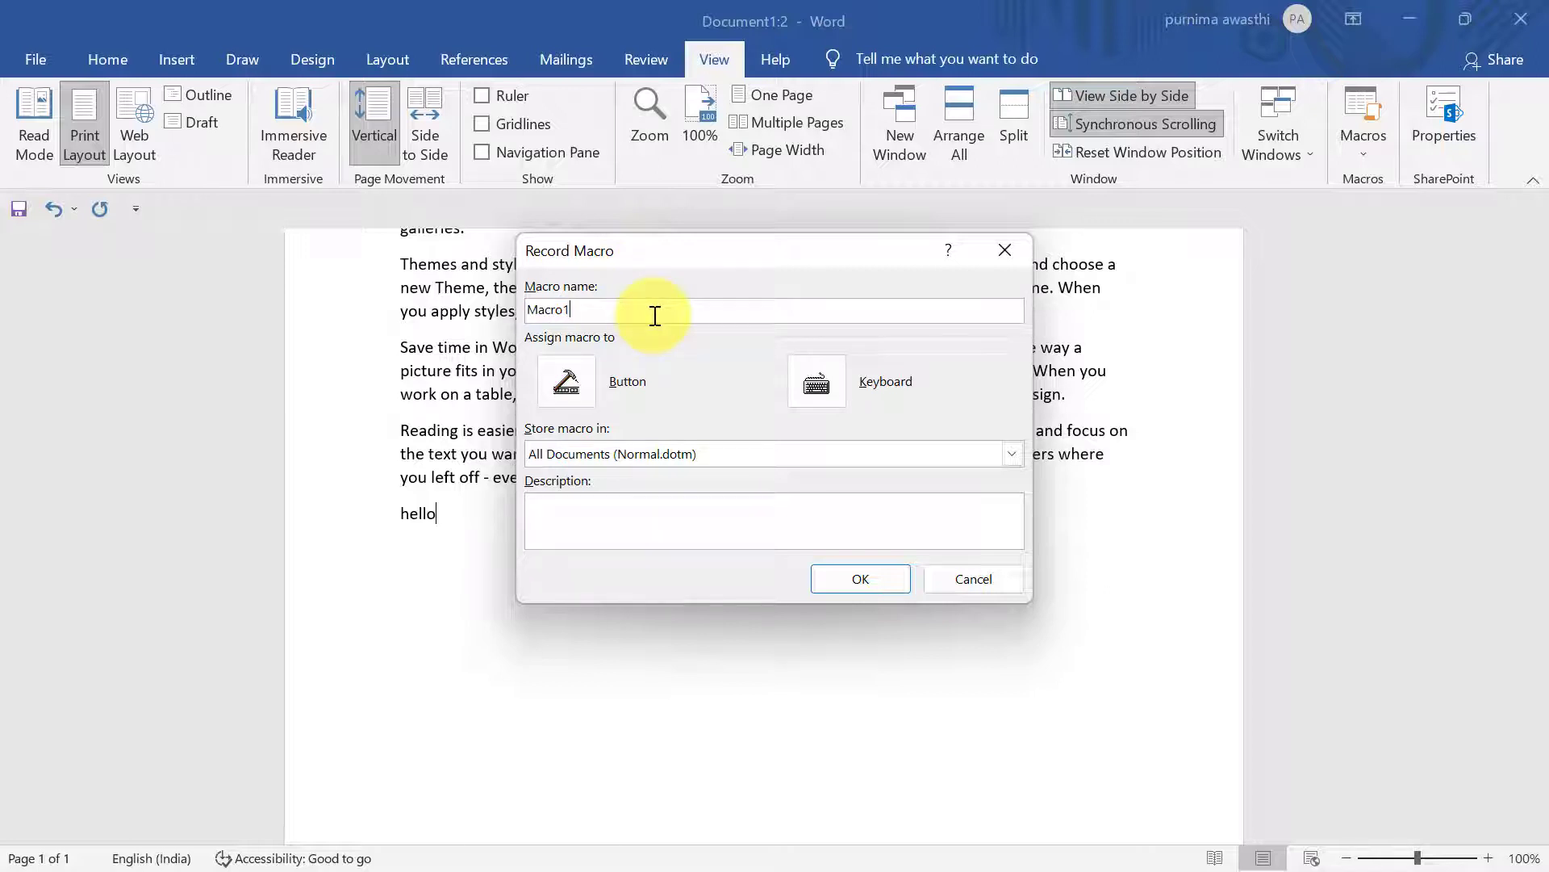
key(BackSpace)
key(BackSpace)
key(BackSpace)
click(846, 578)
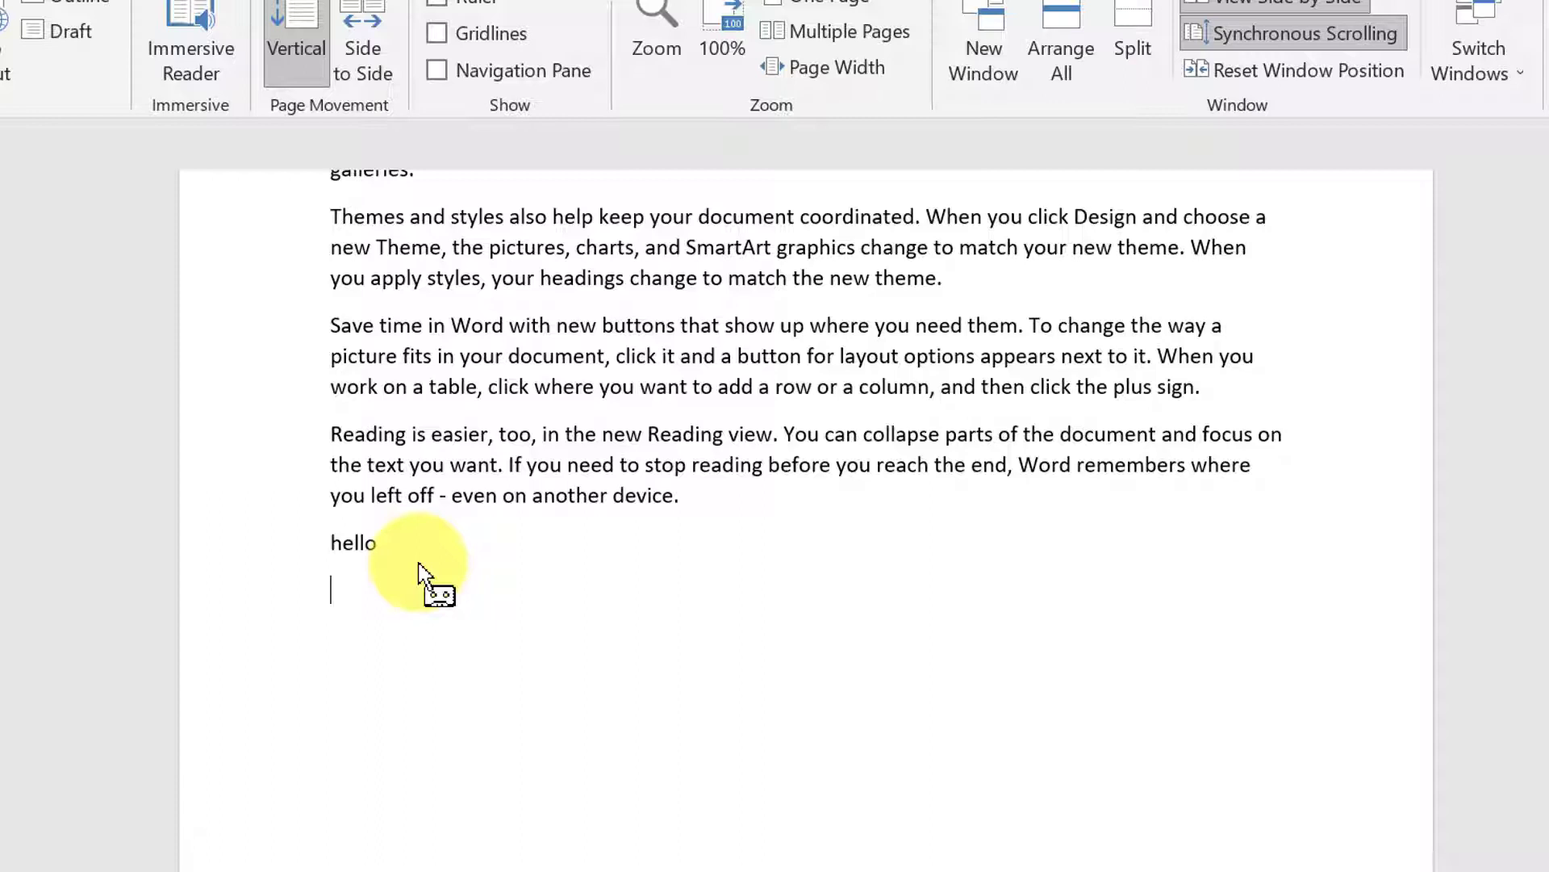
- Type the numbers 1 through 6 on separate lines below 'hello', ending with an empty line
key(Return)
text(1 )
text(2 )
text(3)
key(Return)
text(4)
key(Return)
text(5)
key(Return)
text(6)
key(Return)
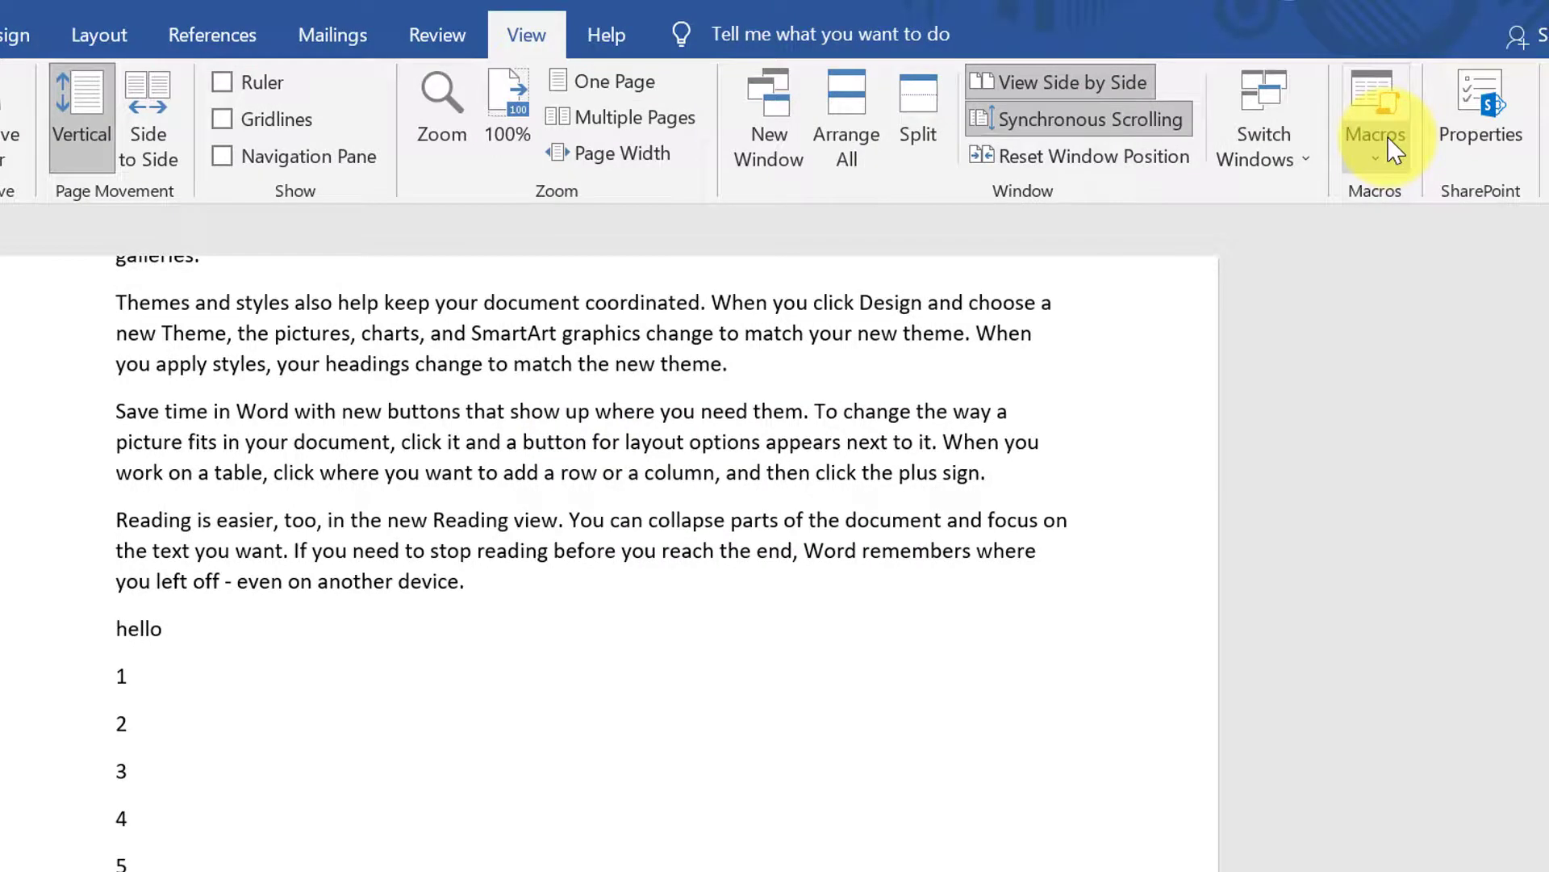
click(1388, 139)
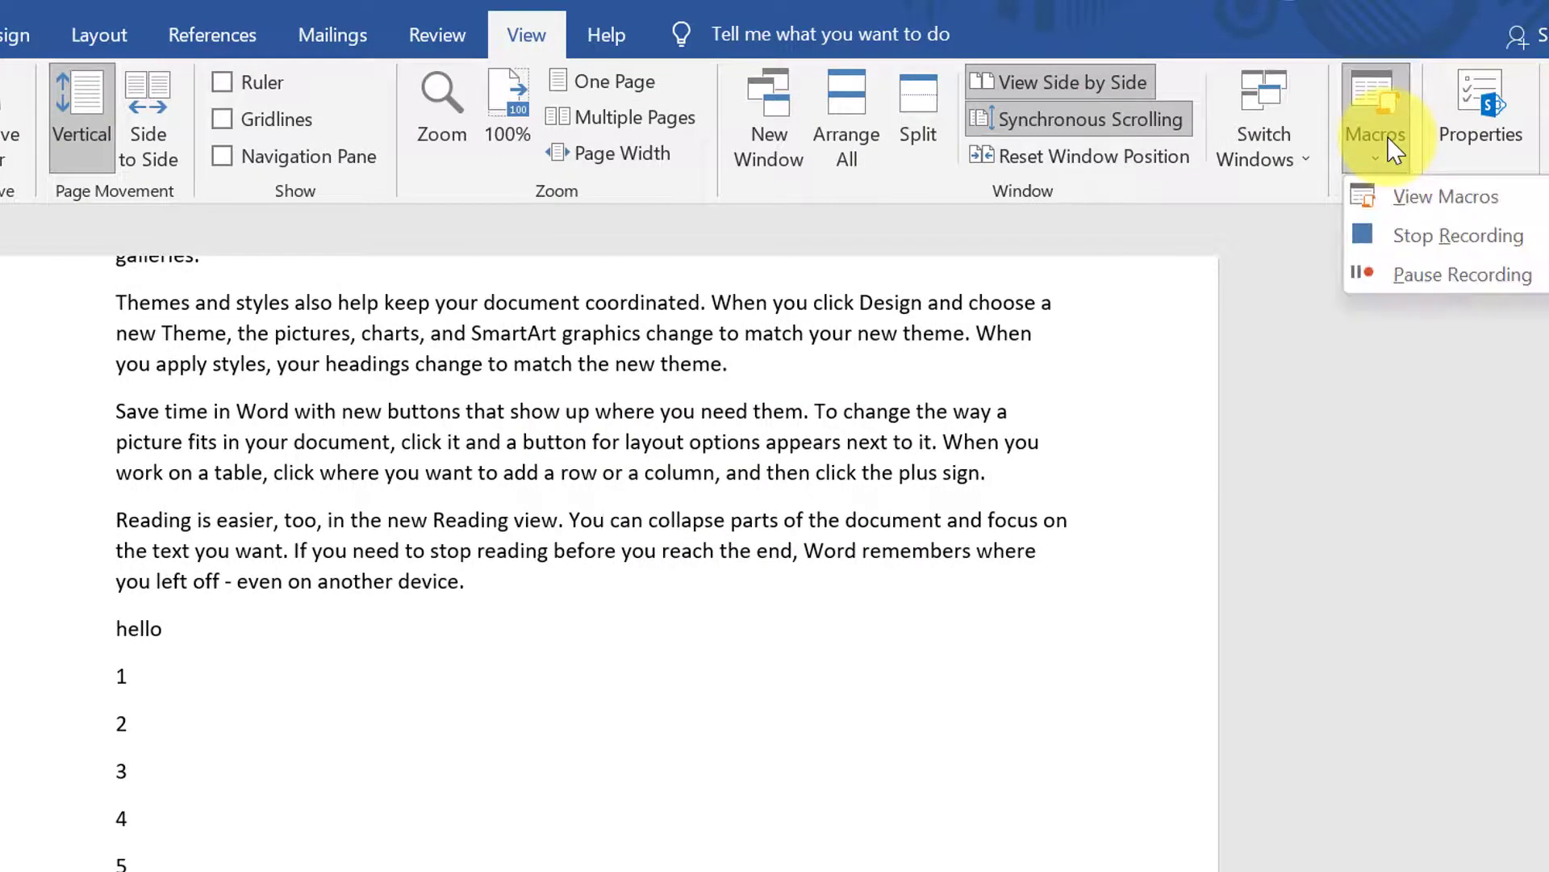
- Stop the macro recording and add an empty line after the first paragraph
click(1405, 243)
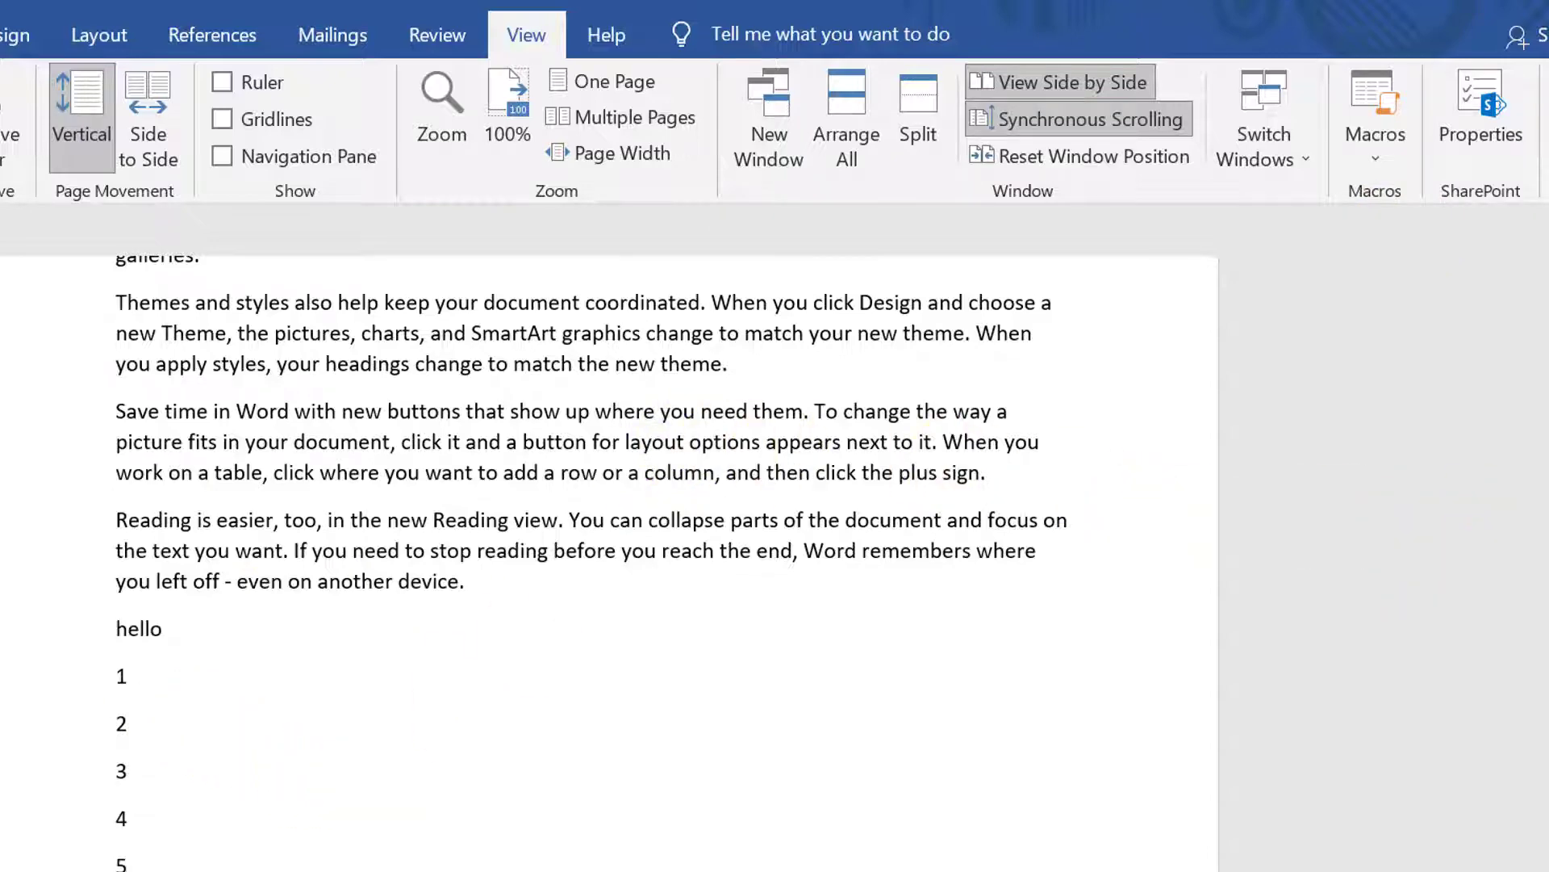
scroll(605, 524, up, 5)
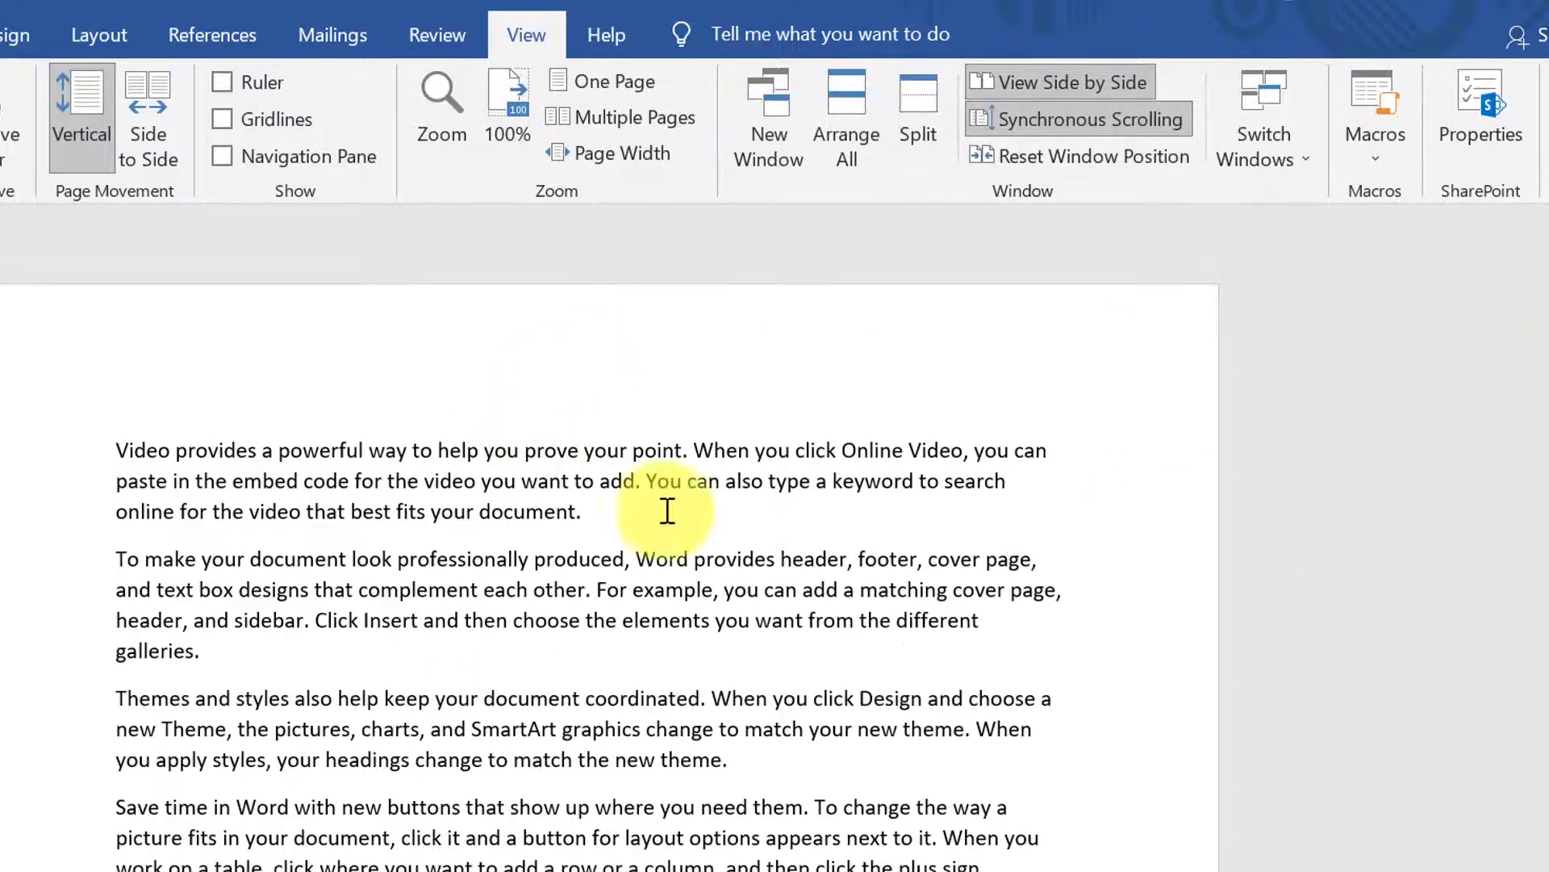
key(Return)
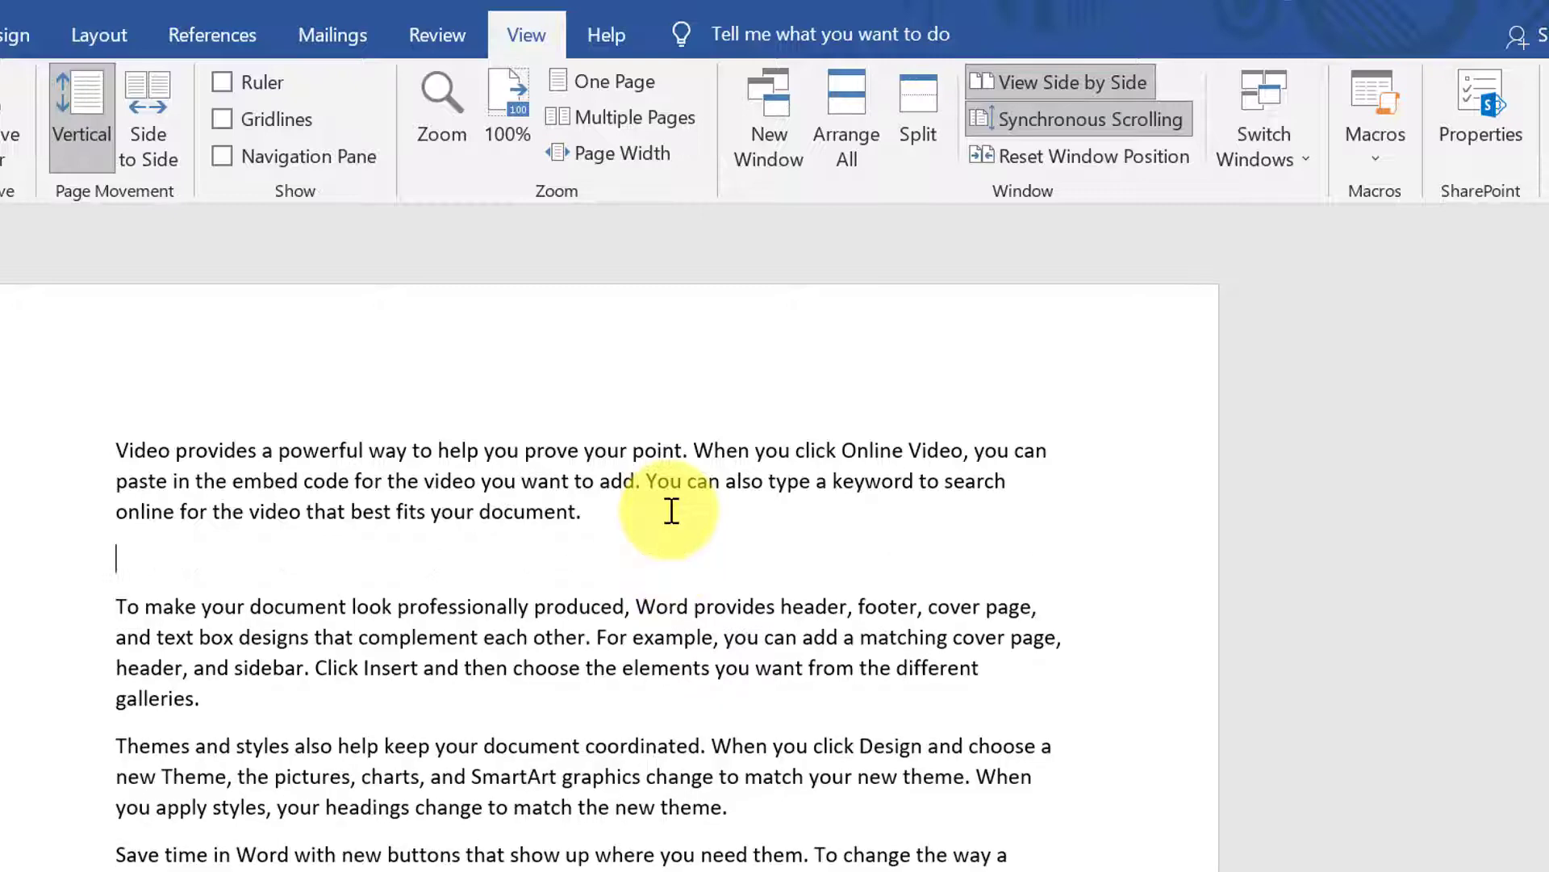
- Run macro 'a' there, then undo an accidental drag of lines 1–3
click(1360, 156)
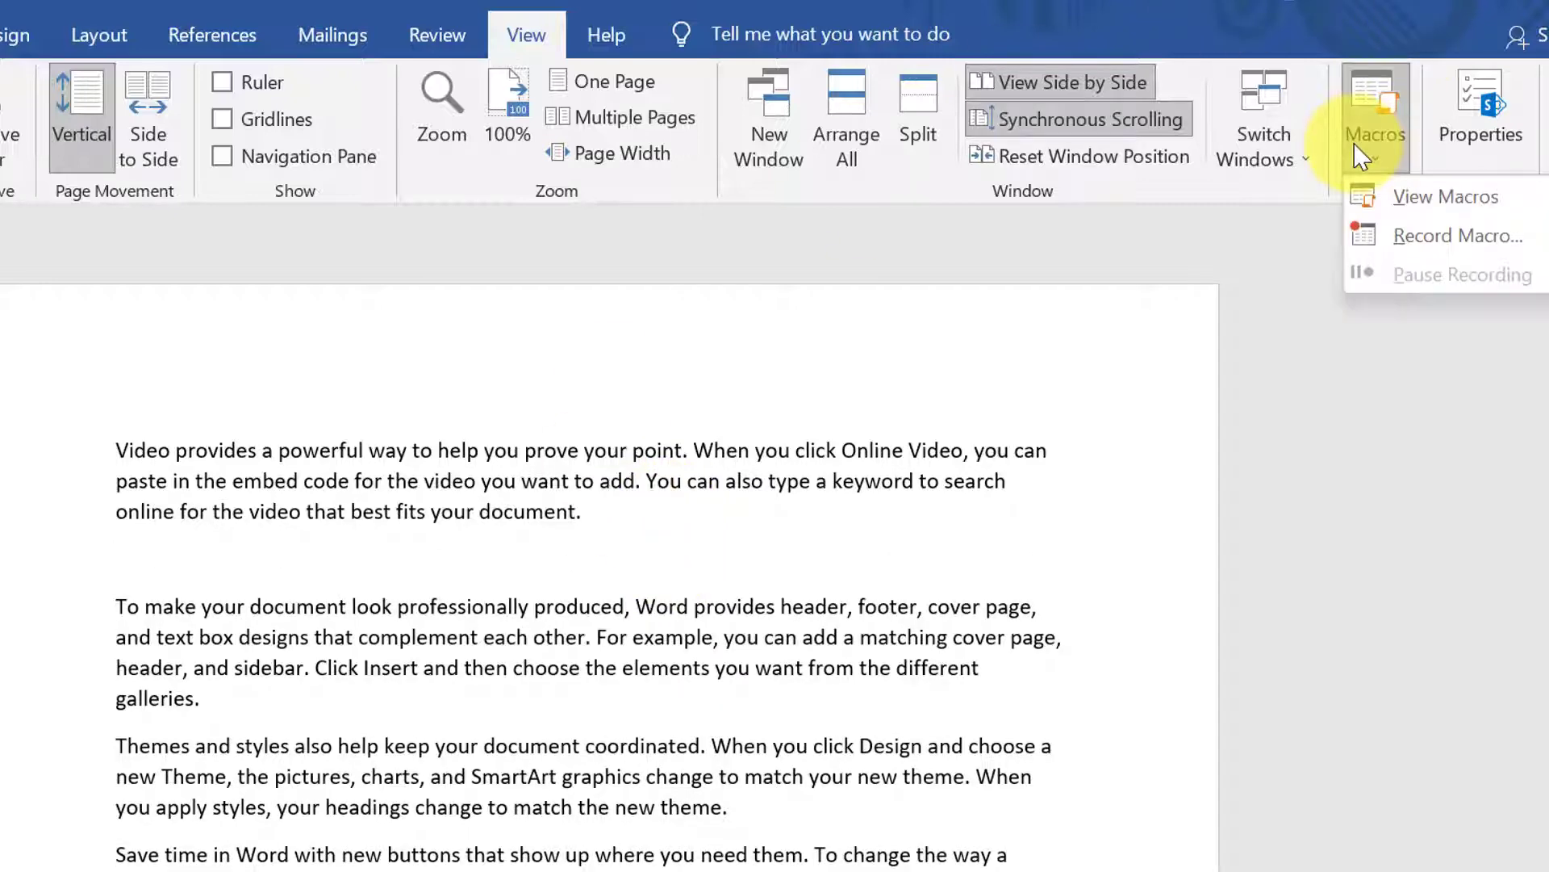
click(1414, 199)
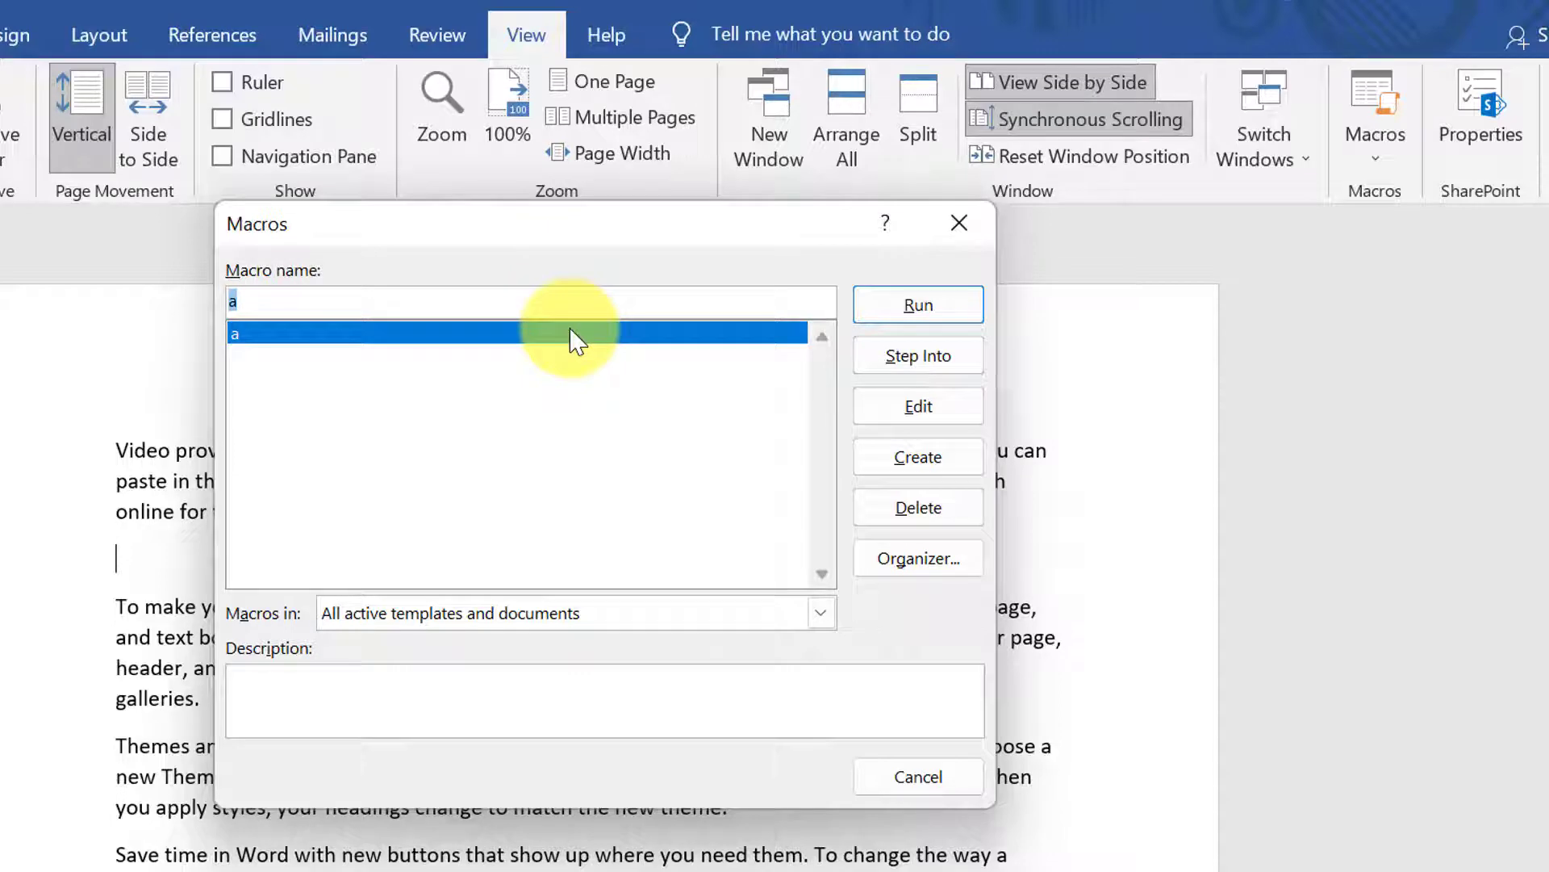
click(917, 309)
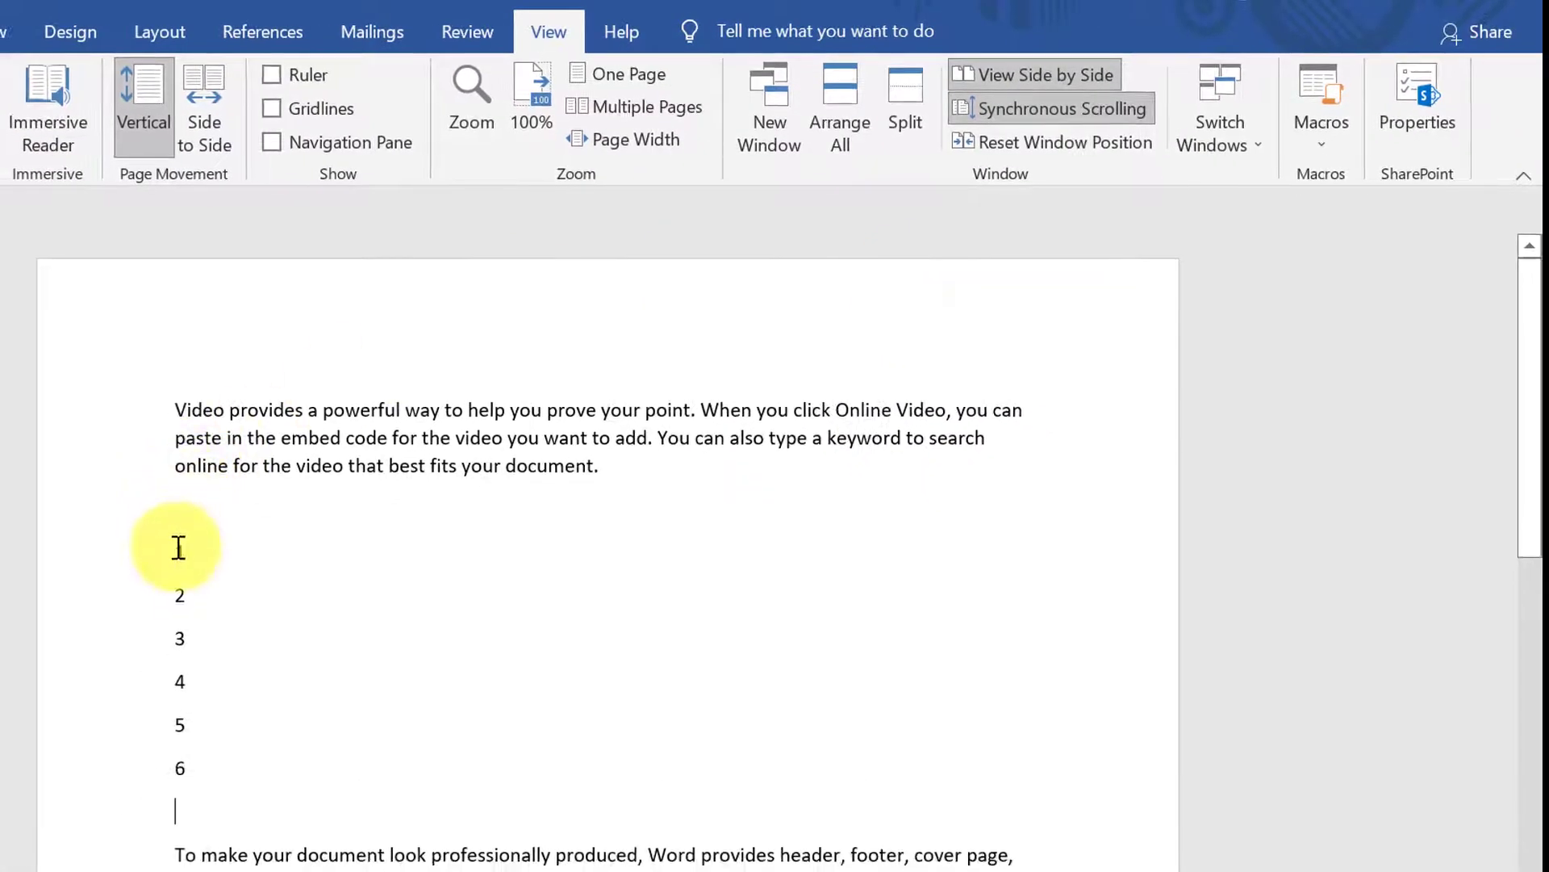
mouse_move(179, 548)
mouse_down()
mouse_move(191, 766)
mouse_move(195, 731)
mouse_up()
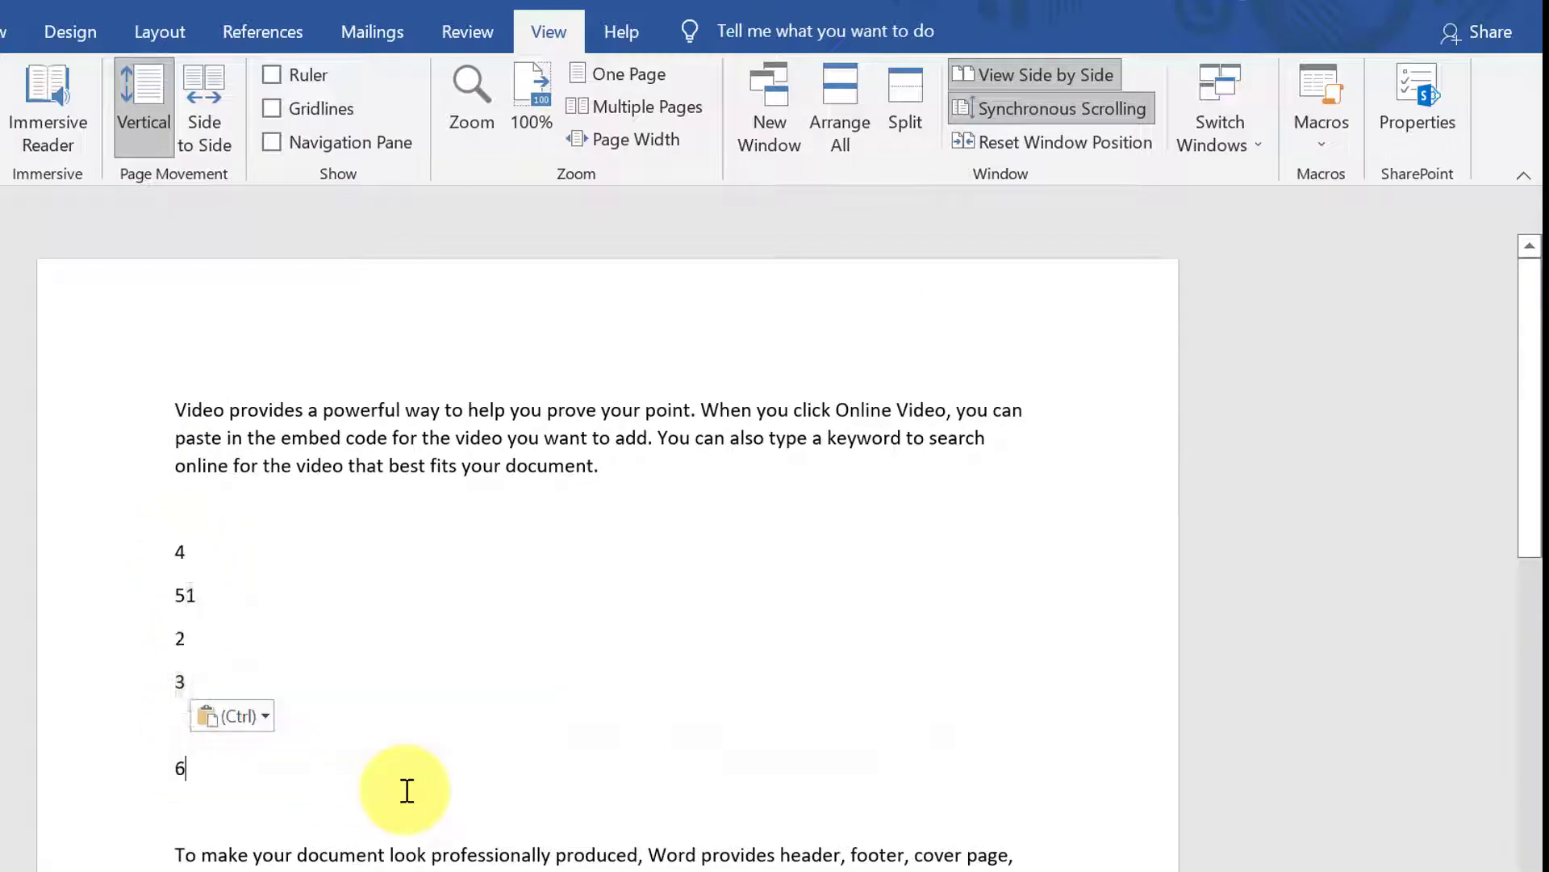
key(ctrl+z)
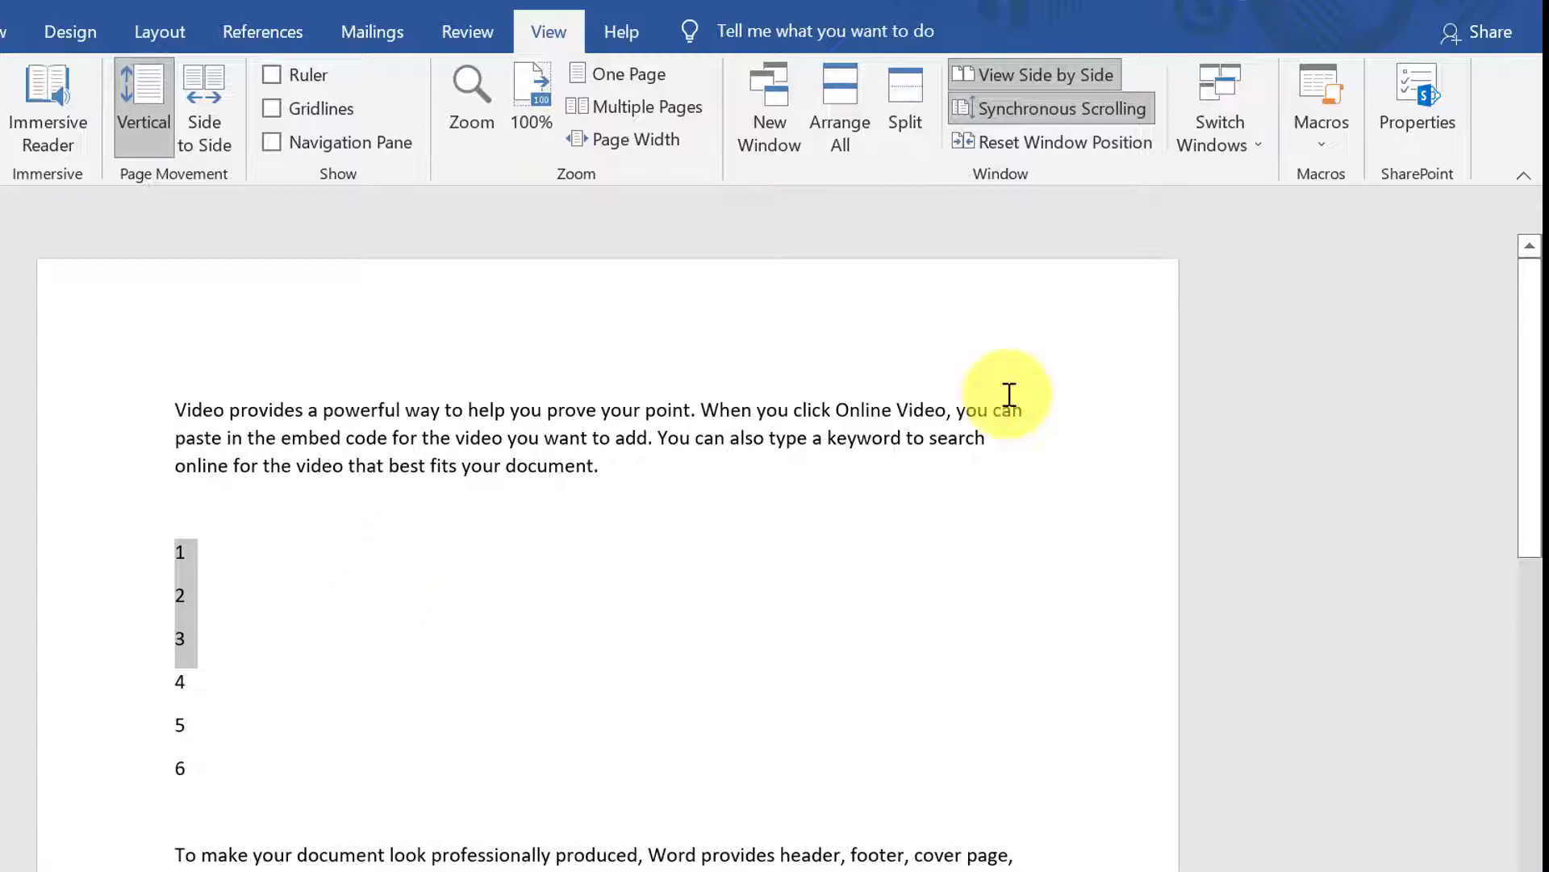
- Run macro 'a' again to insert the numbered lines
click(1301, 150)
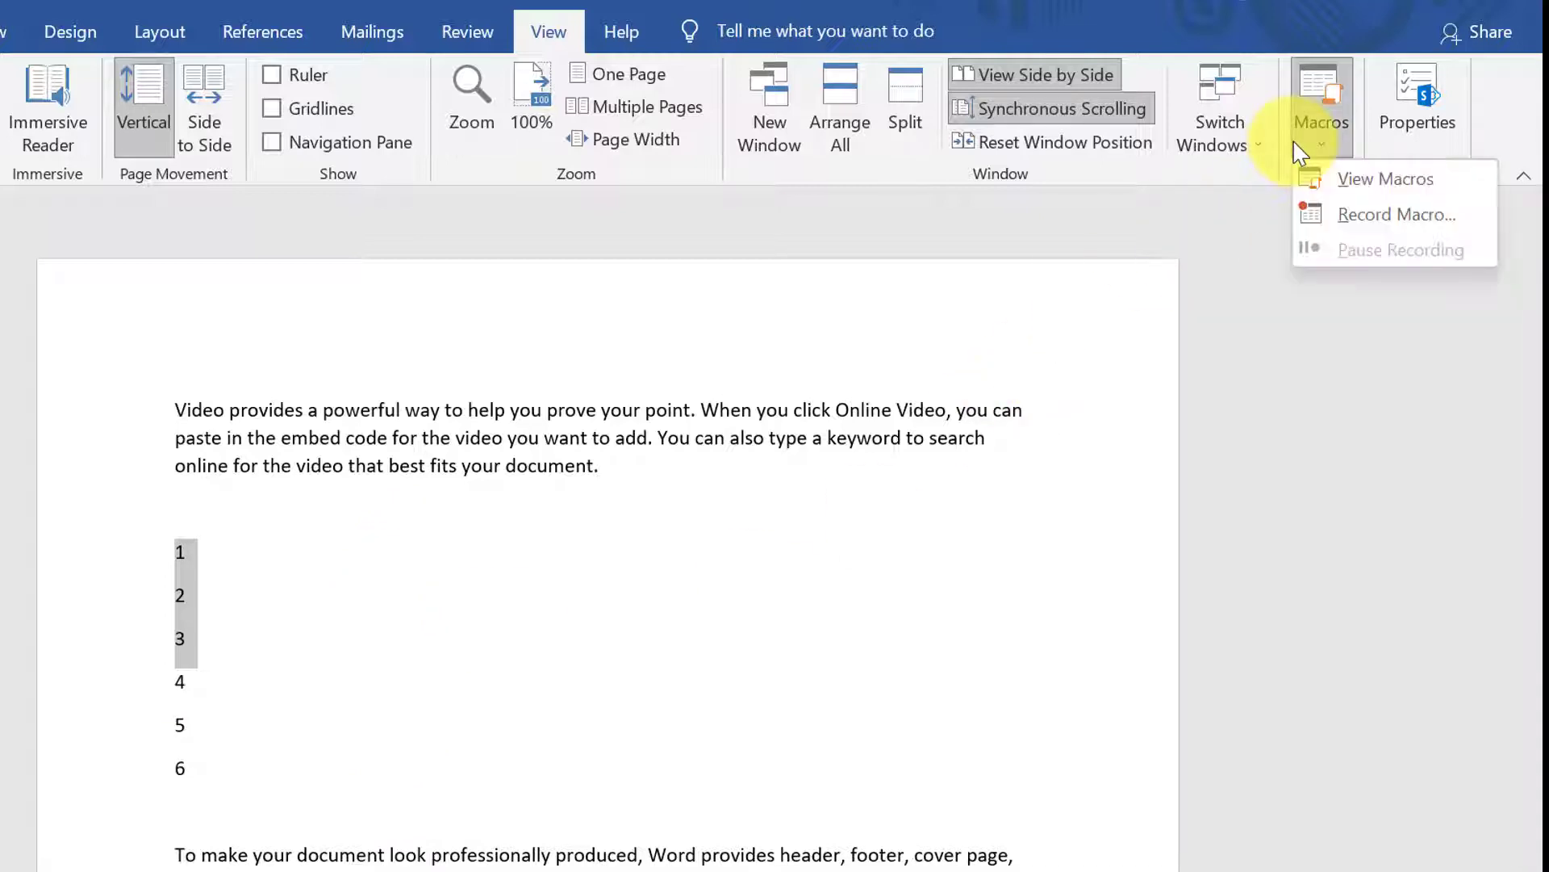
click(1339, 181)
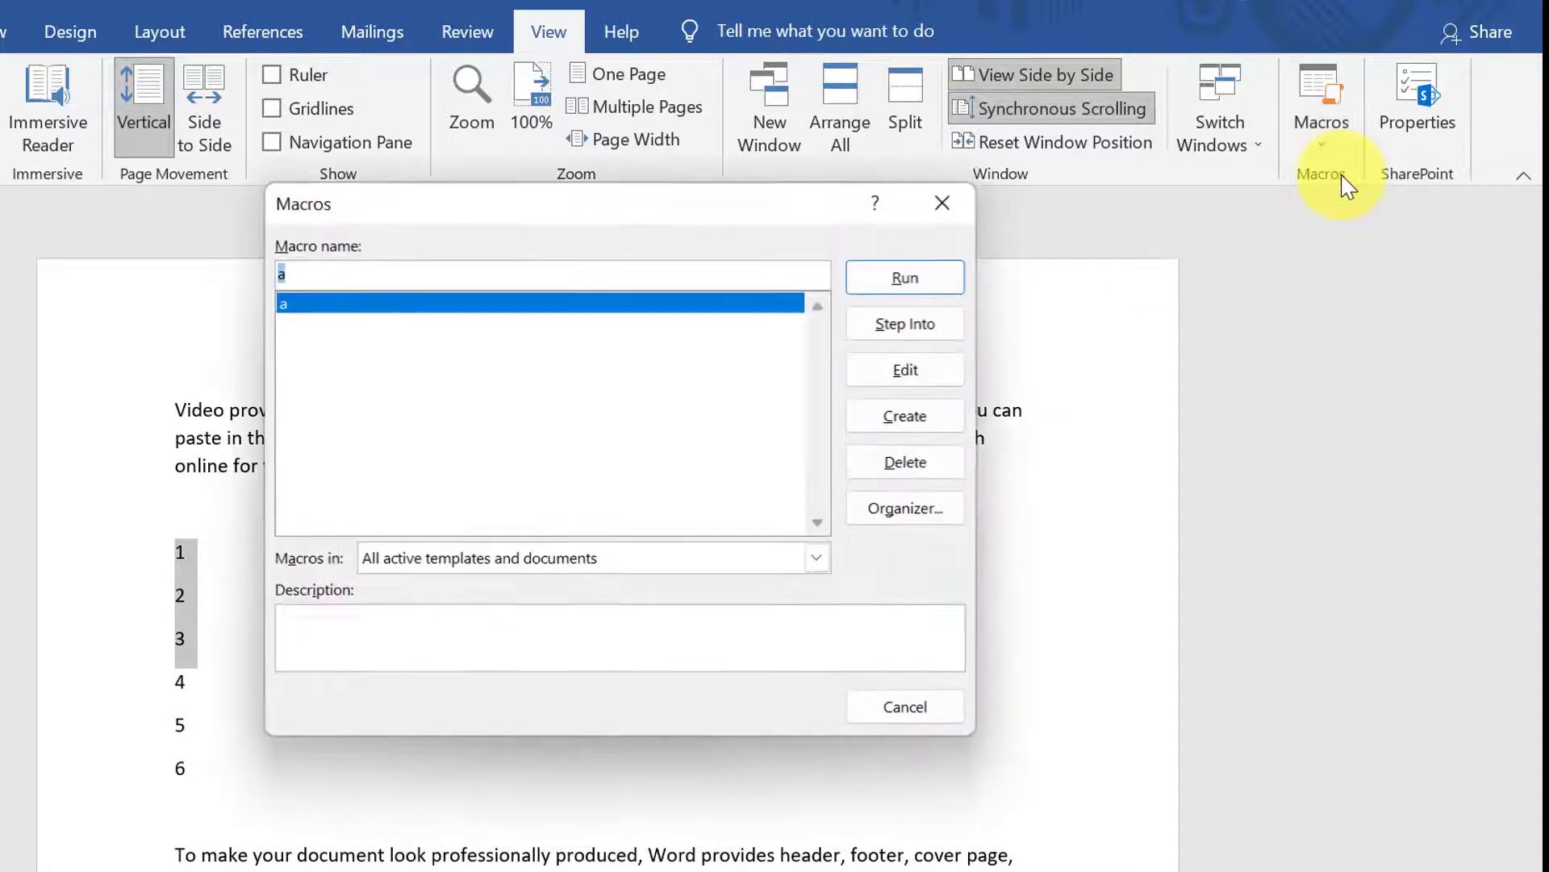
click(907, 287)
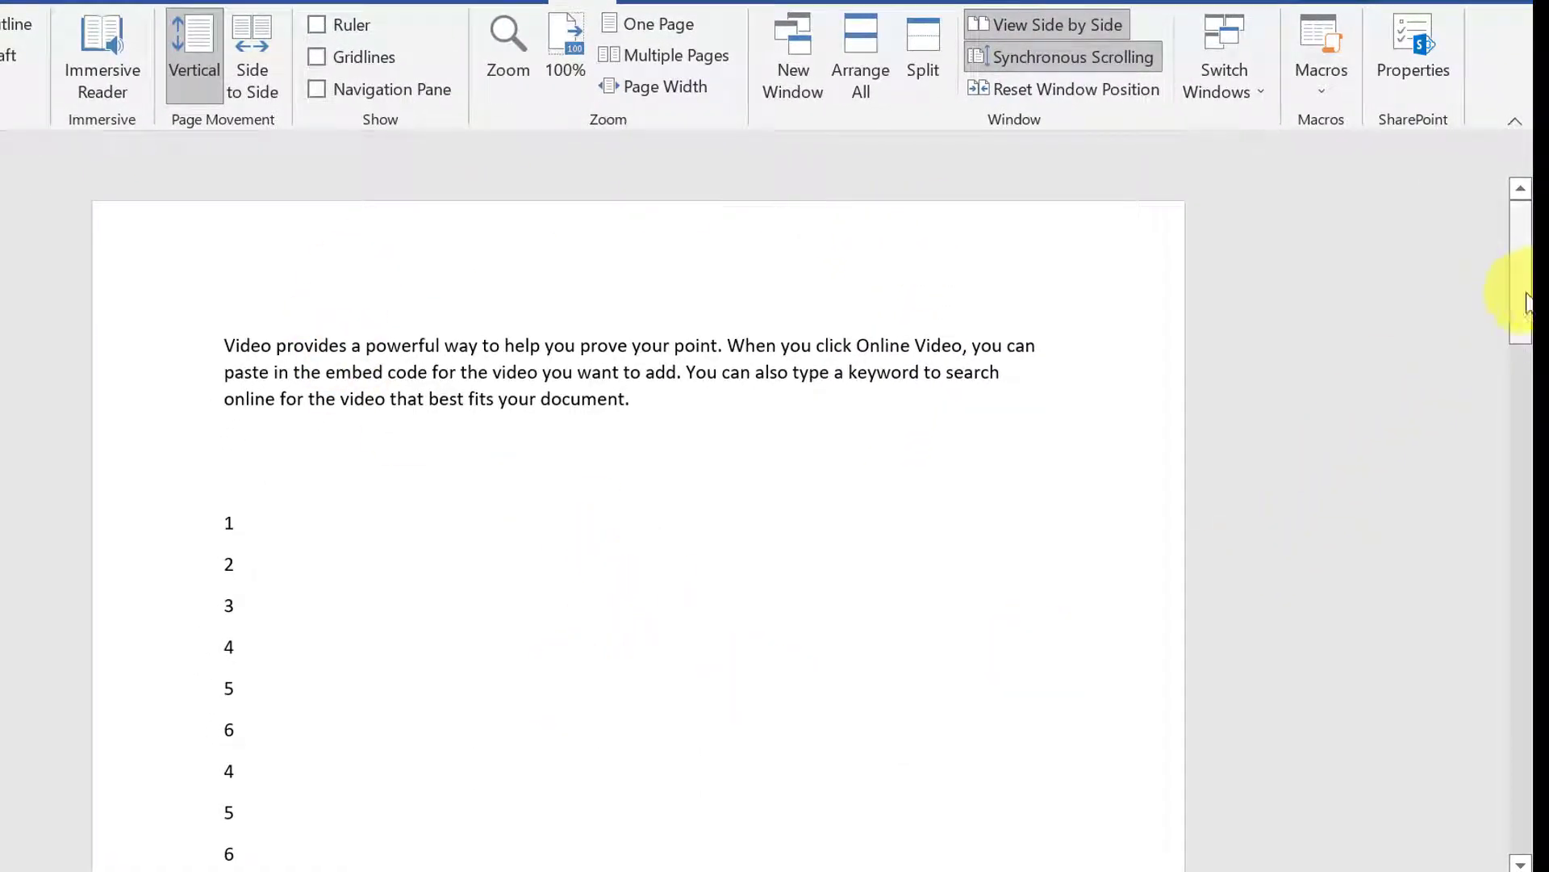
mouse_move(1517, 292)
mouse_down()
mouse_move(1530, 436)
mouse_move(1517, 242)
mouse_up()
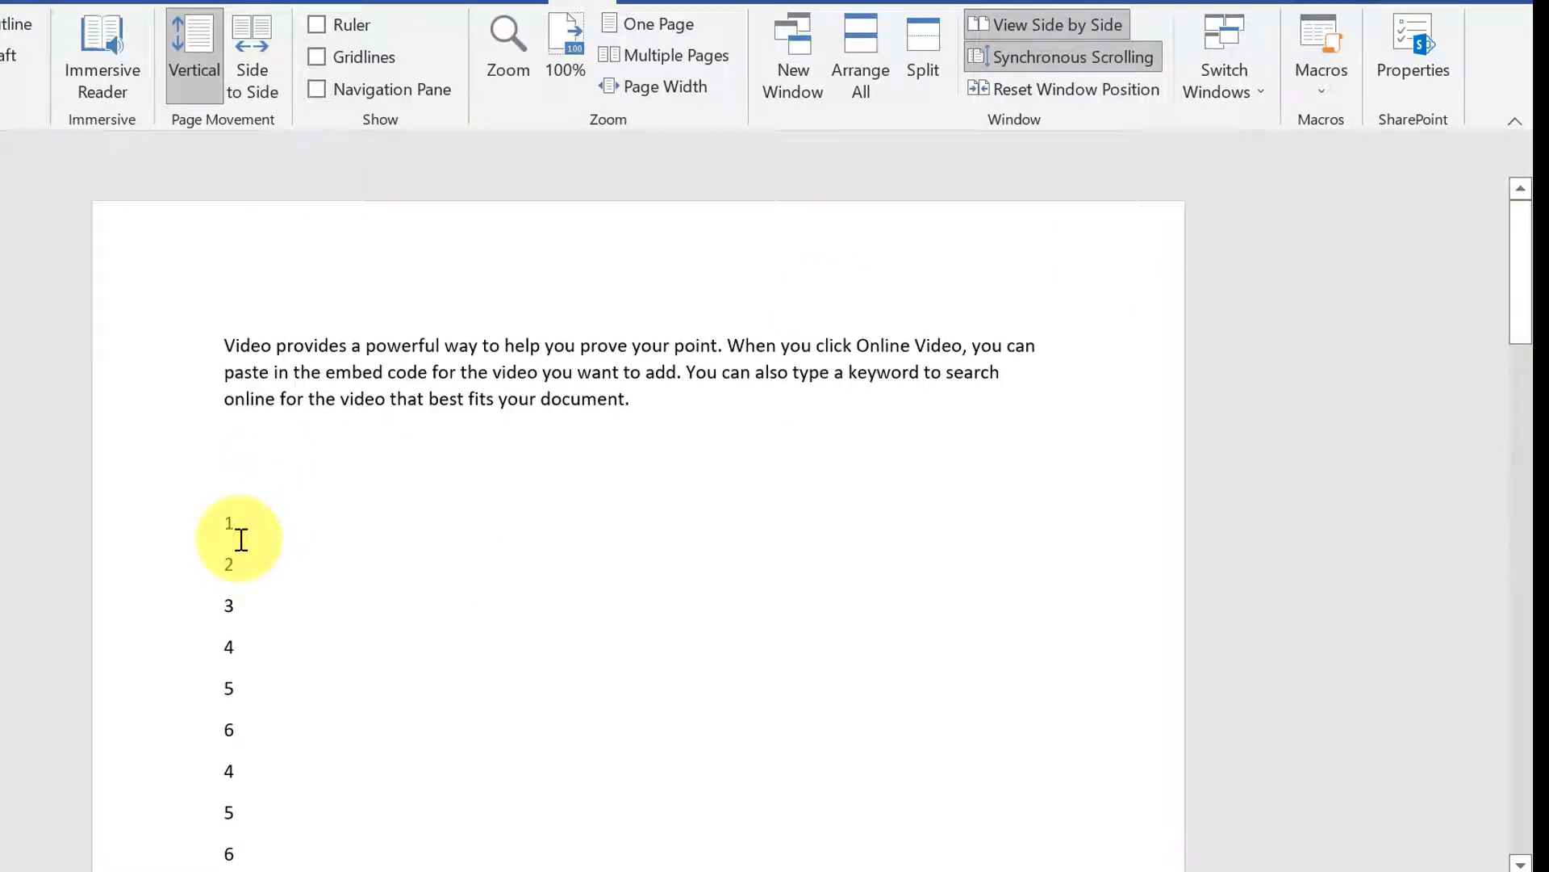
- Delete macro 'a' from the Macros list and close the dialog
click(1314, 64)
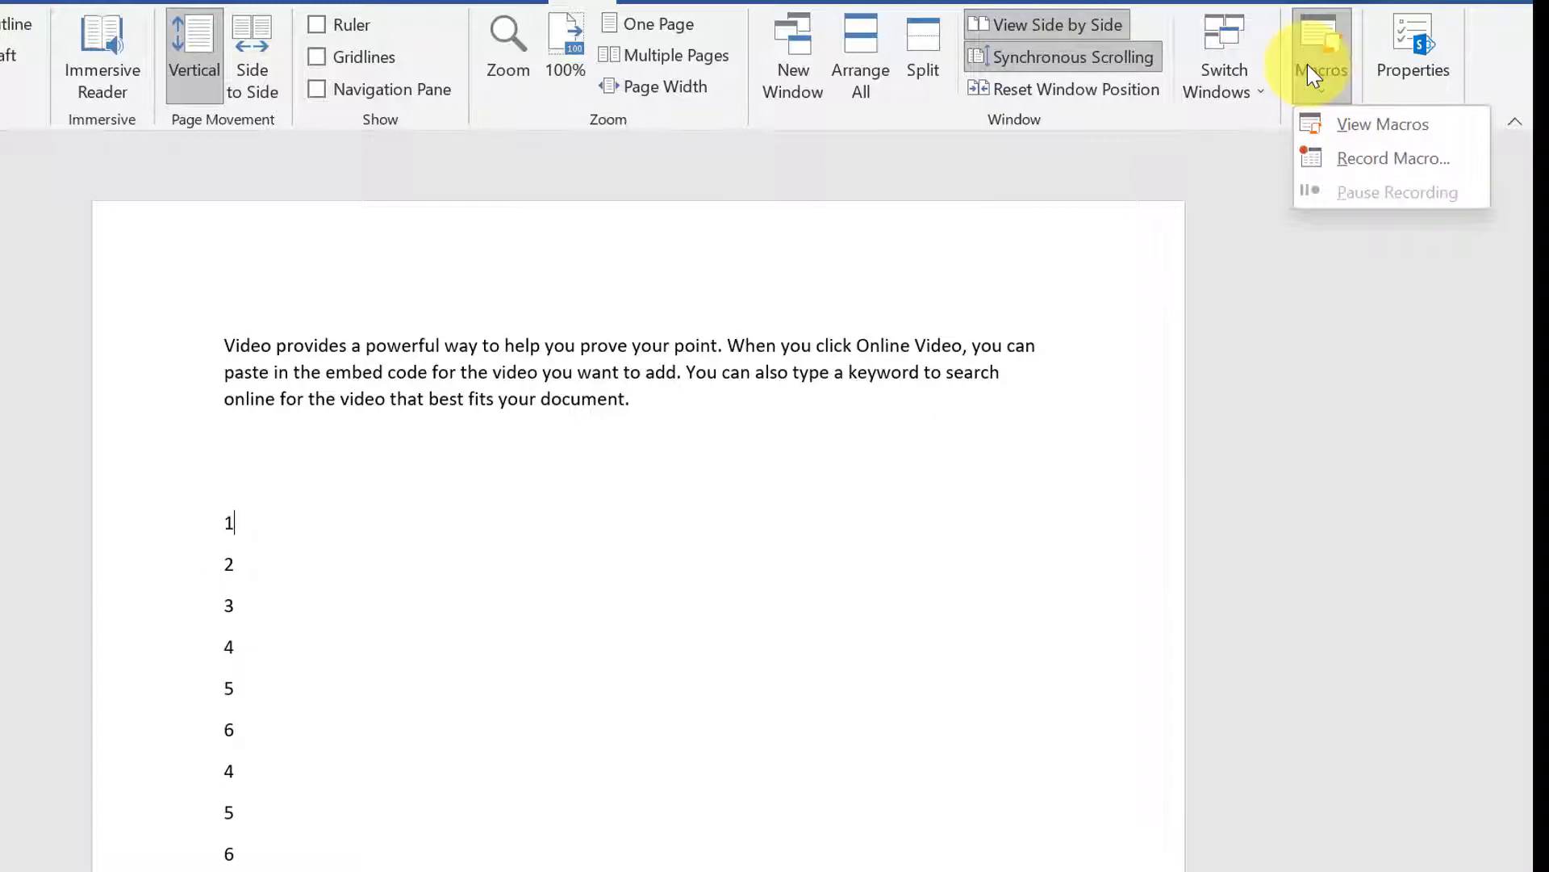
click(1357, 129)
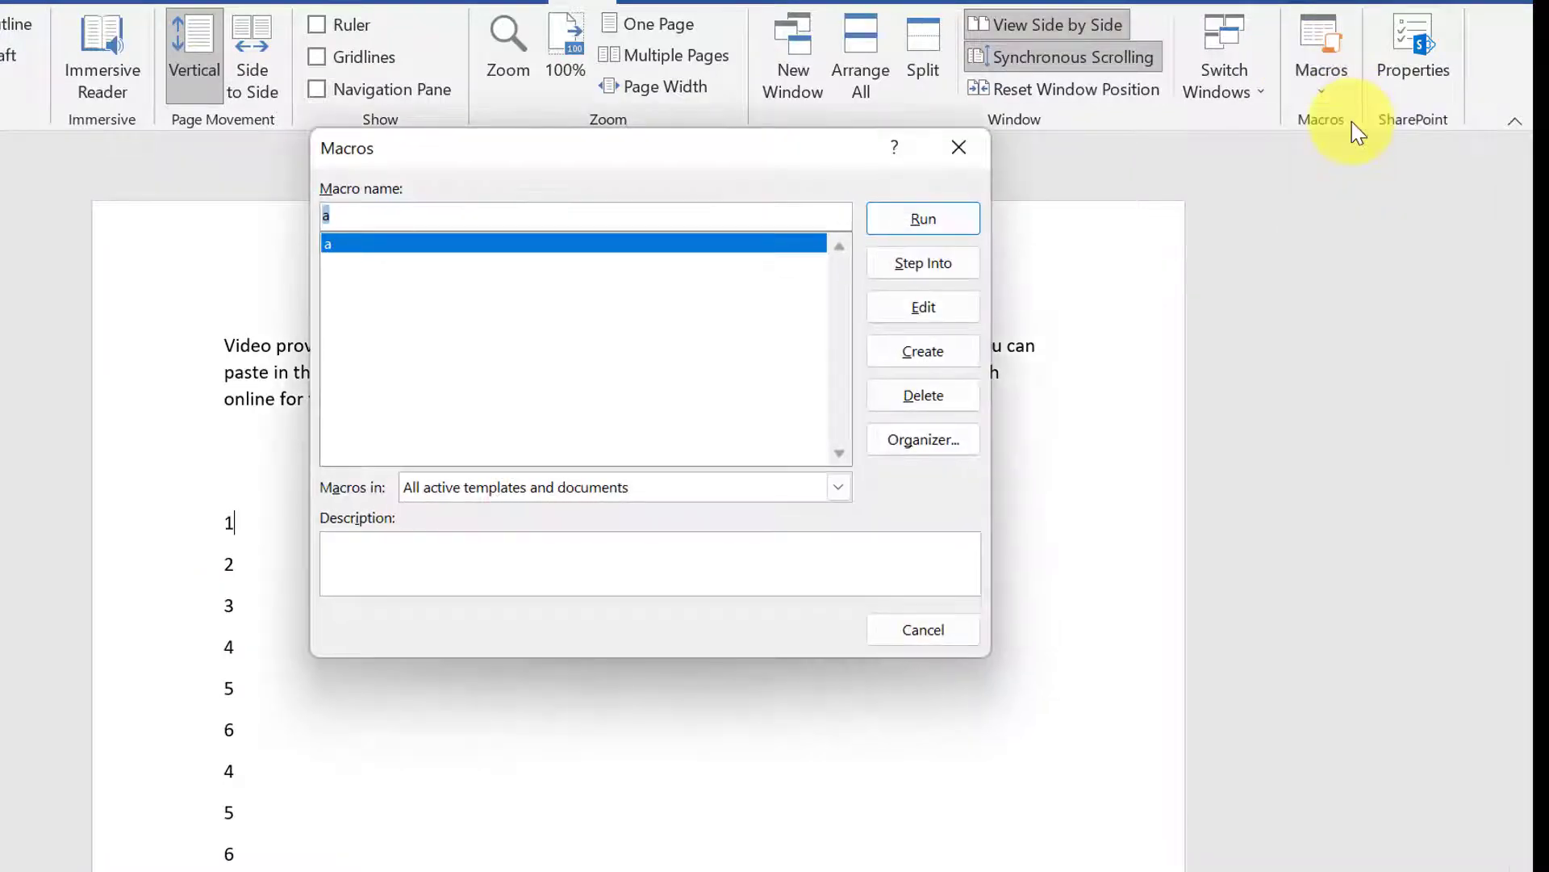
click(898, 395)
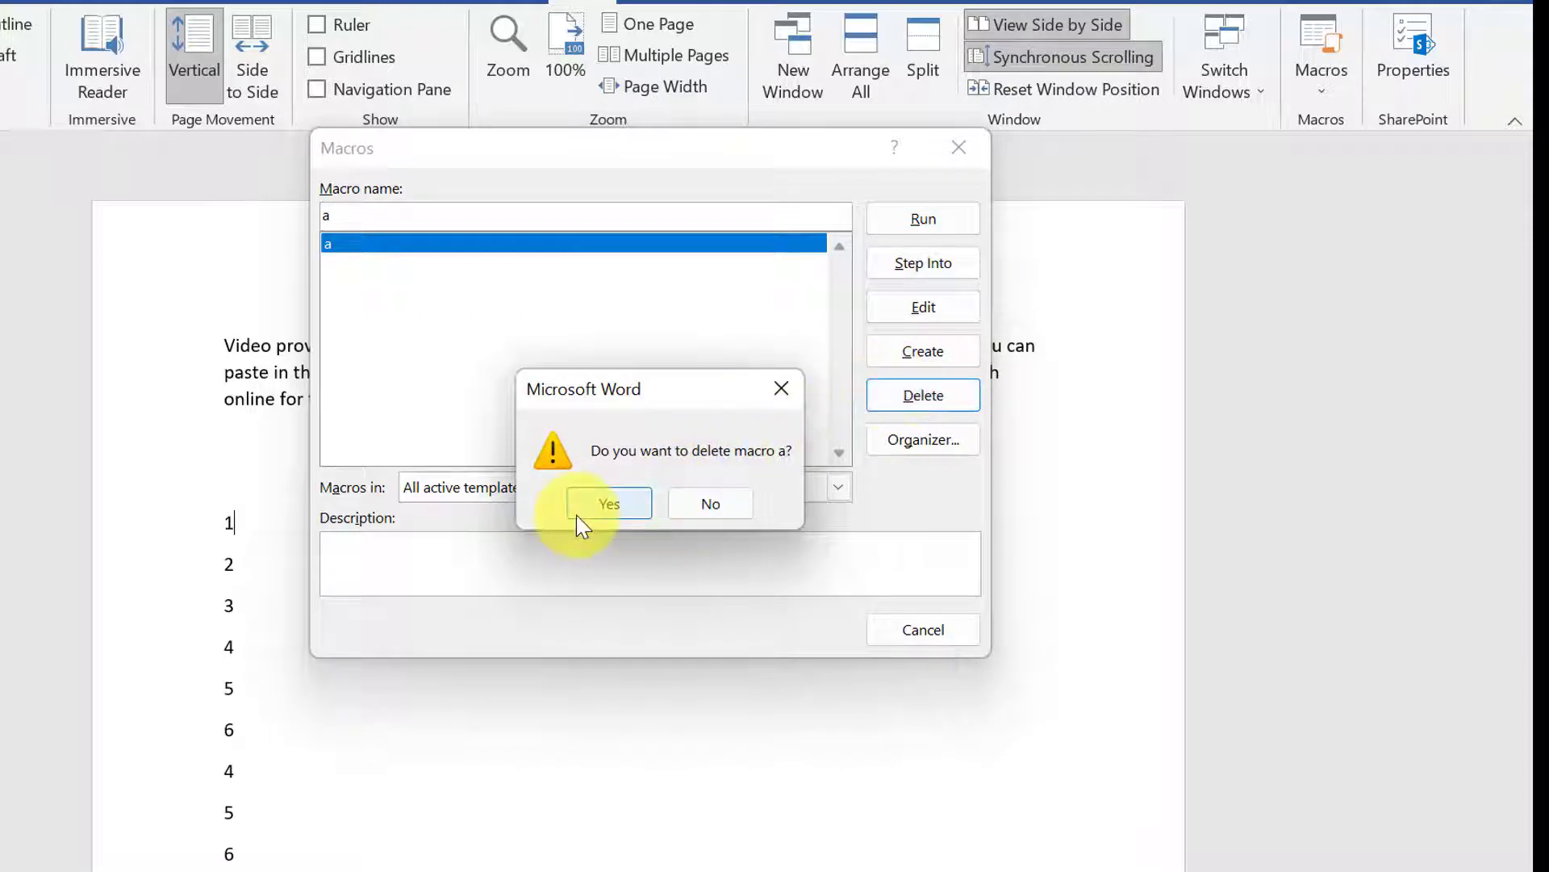
click(576, 515)
click(920, 638)
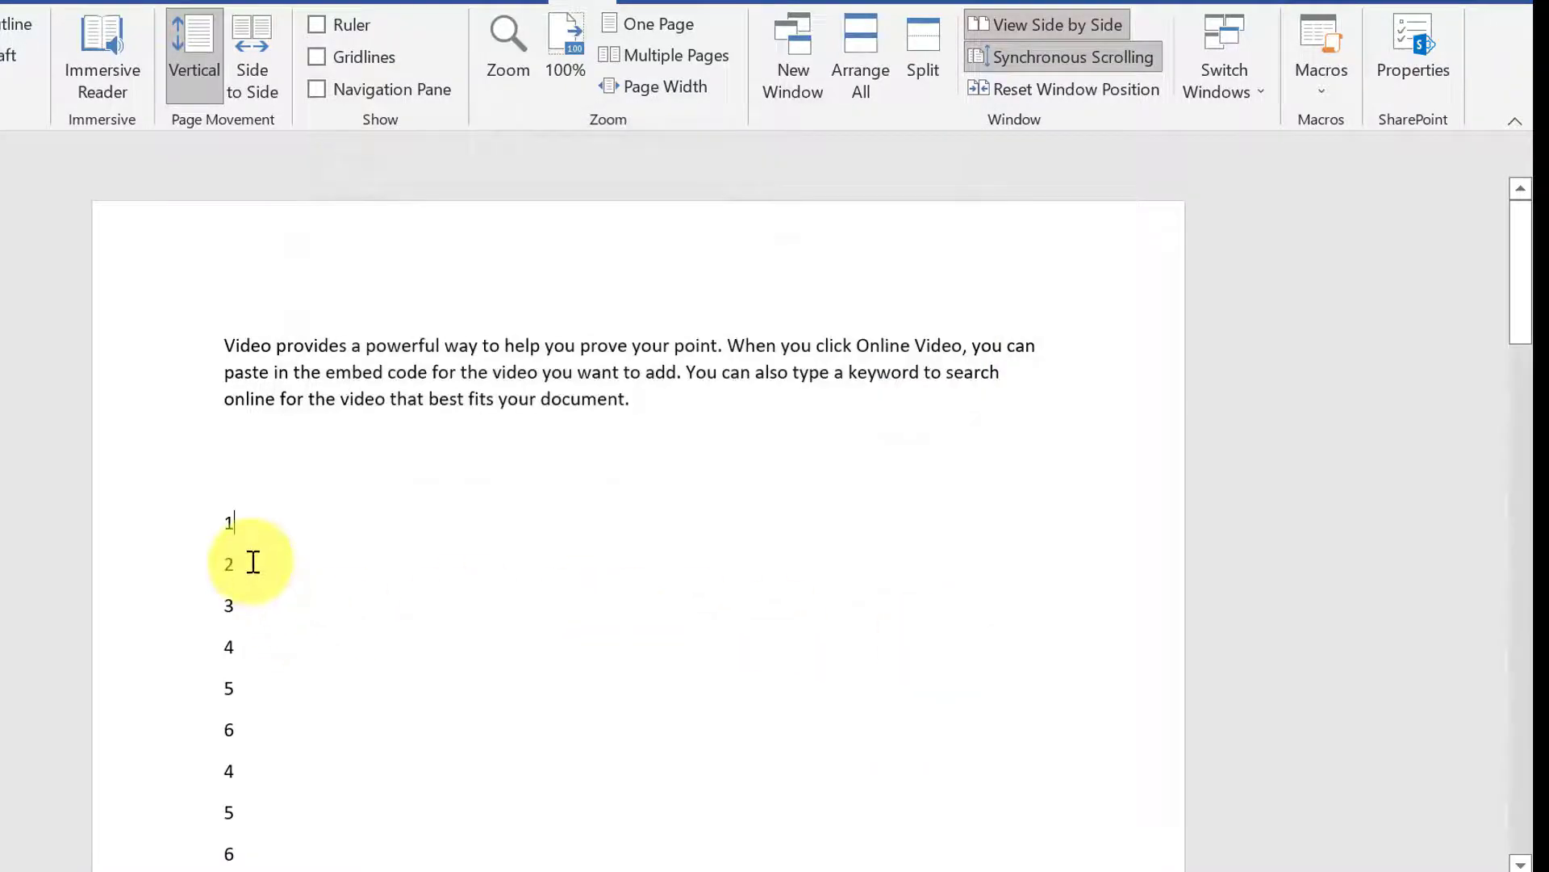
- Delete all the text, restore it with Ctrl+Z, then show the document's properties
key(ctrl+a)
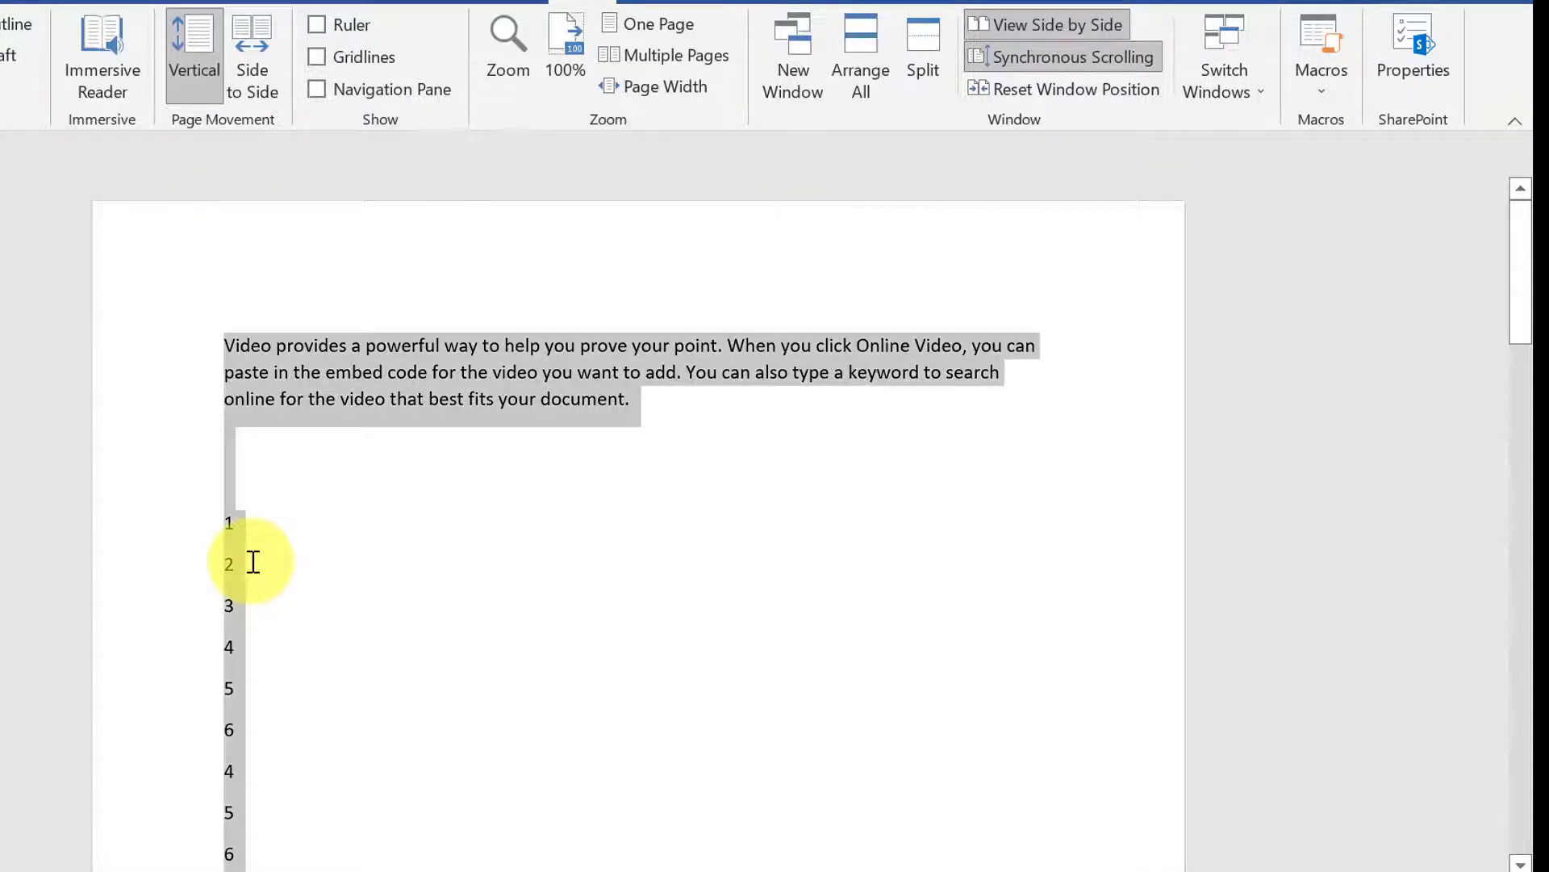
key(Delete)
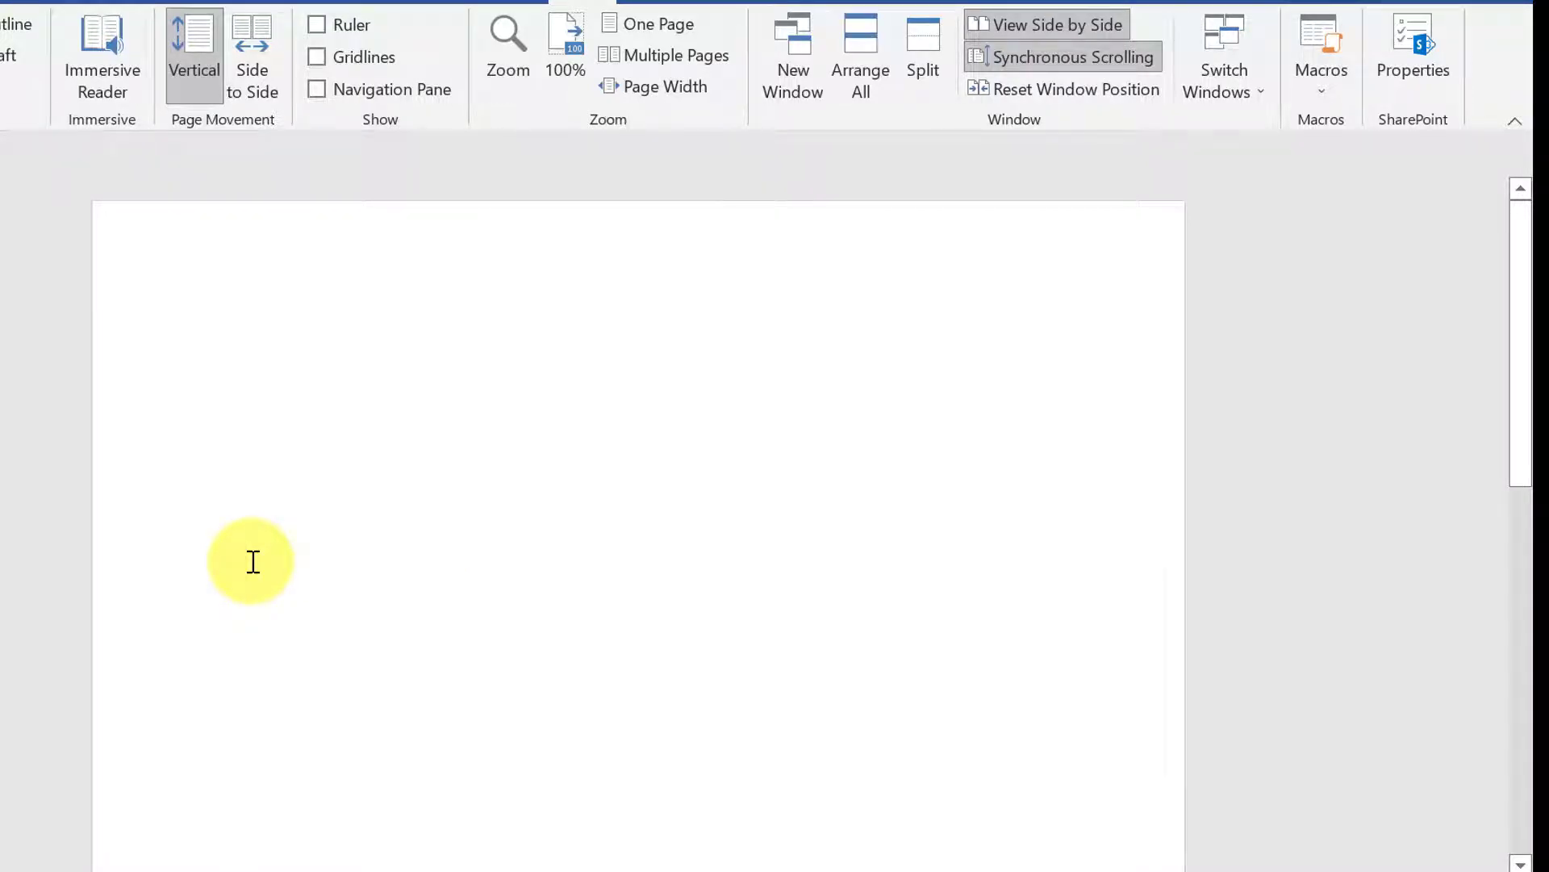
key(ctrl+z)
click(368, 490)
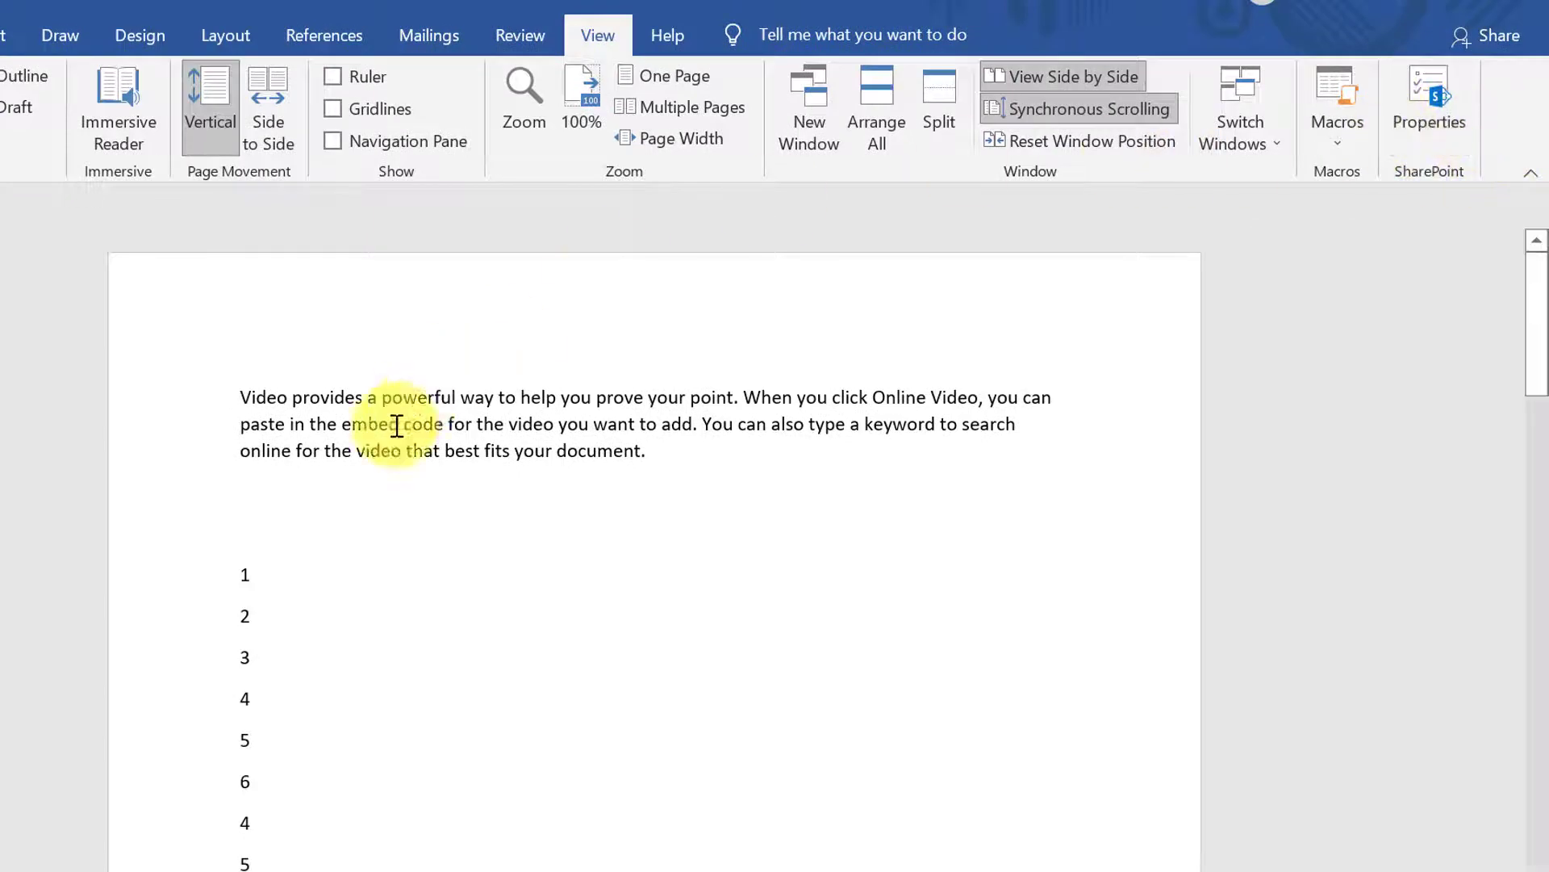
click(1413, 127)
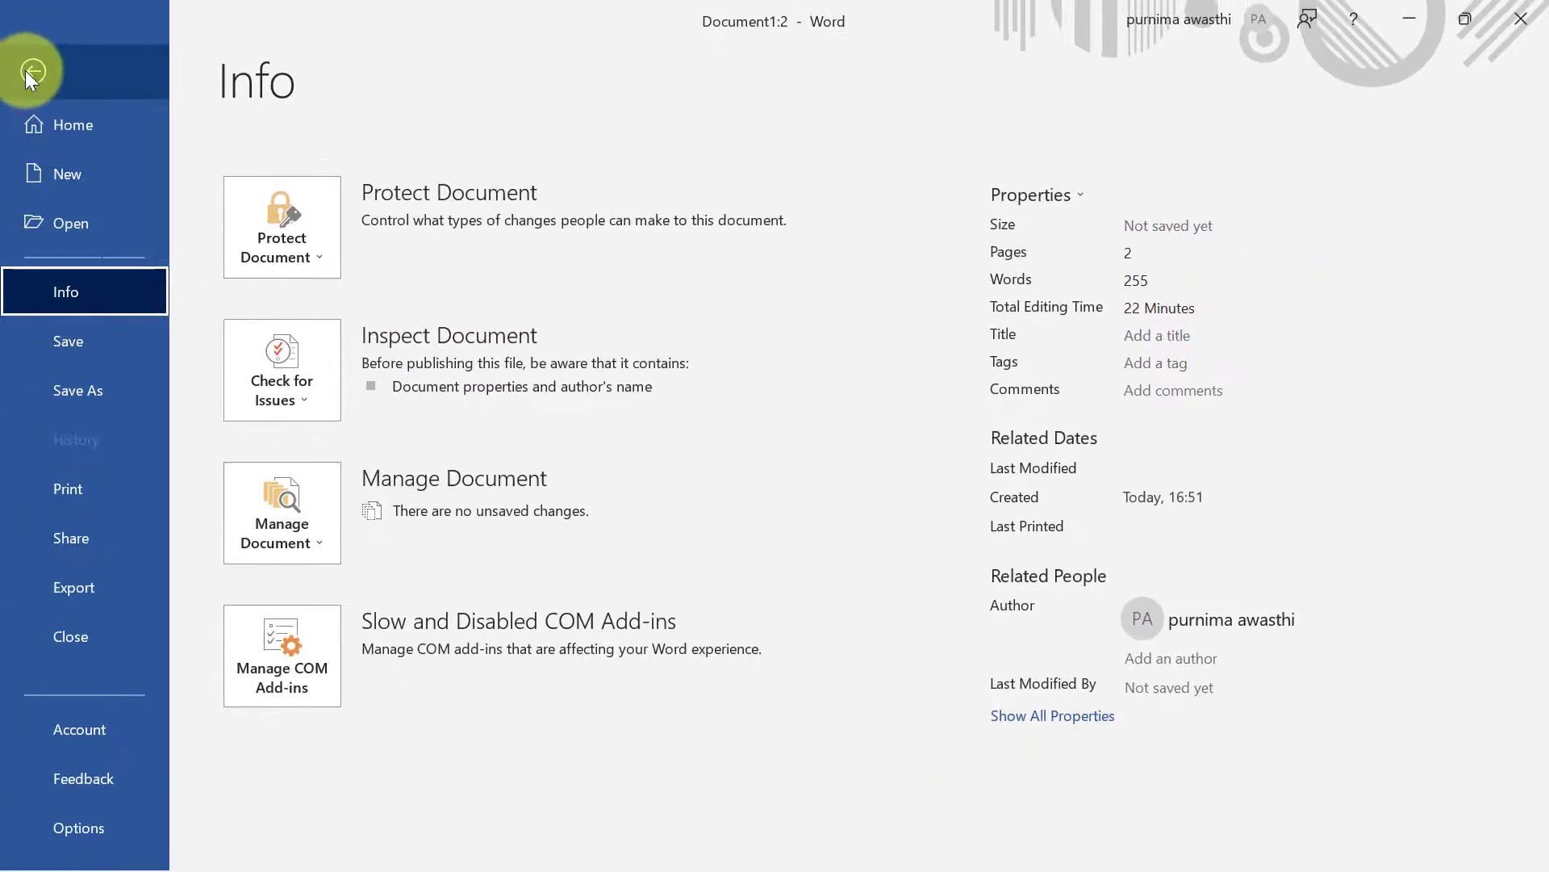
- Go back from the Info page to the Document1:2 text in Print Layout
click(26, 71)
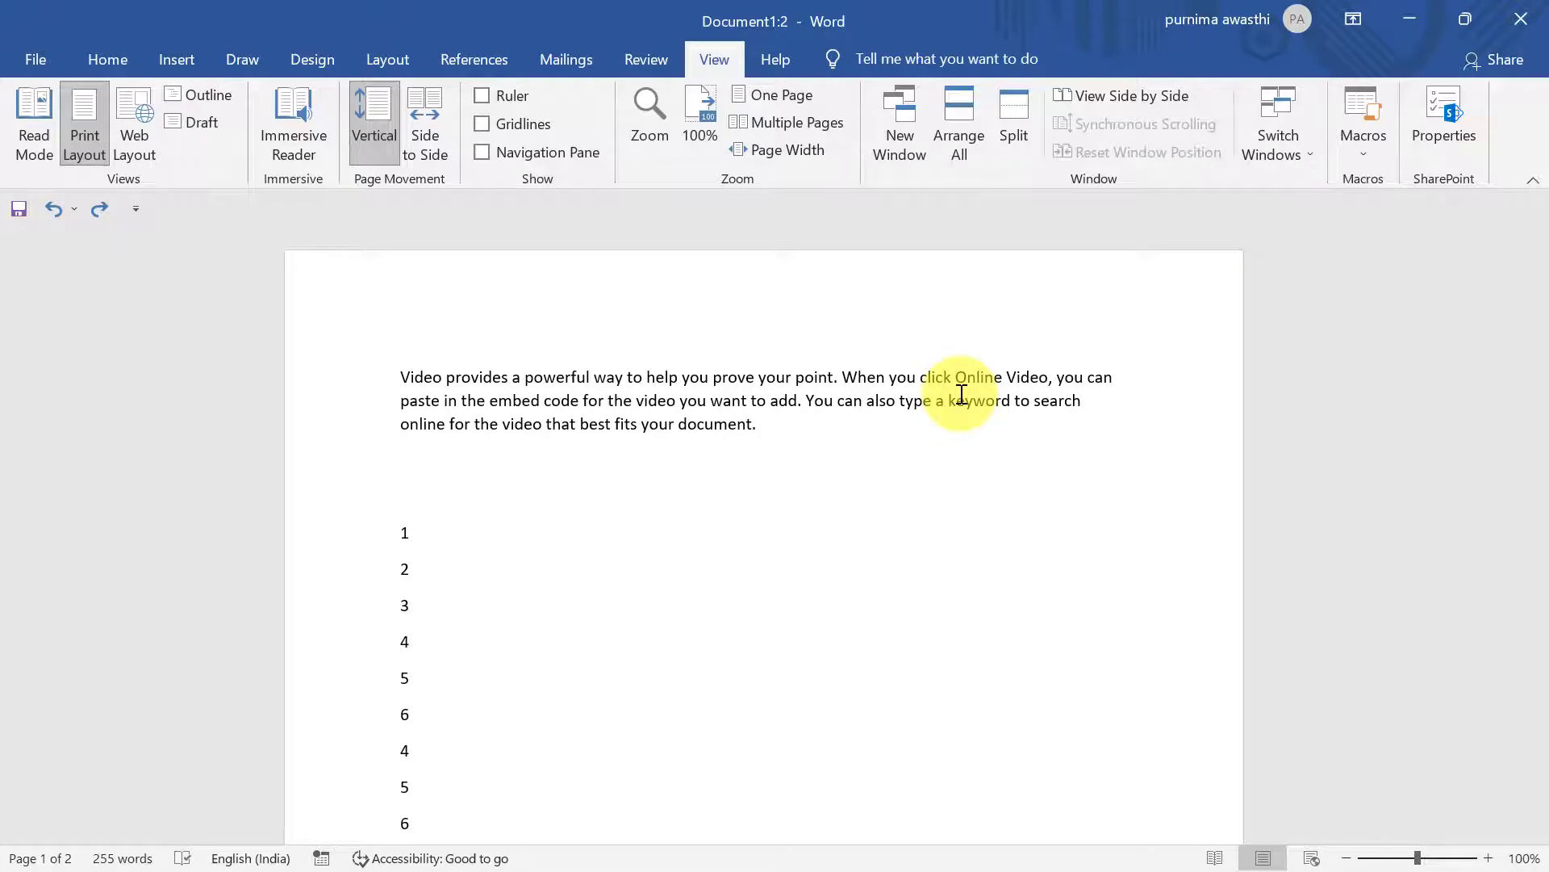